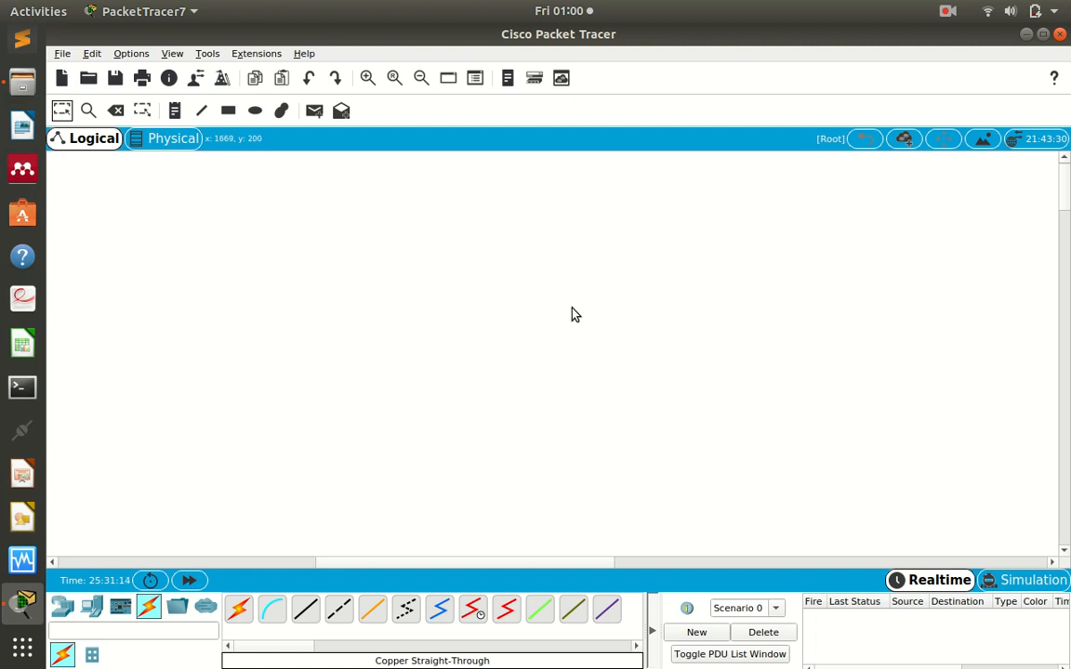
# Step: Place a PT-Router in the upper middle of the workspace and two PT-Switches below it, one on each side
pyautogui.click(61, 607)
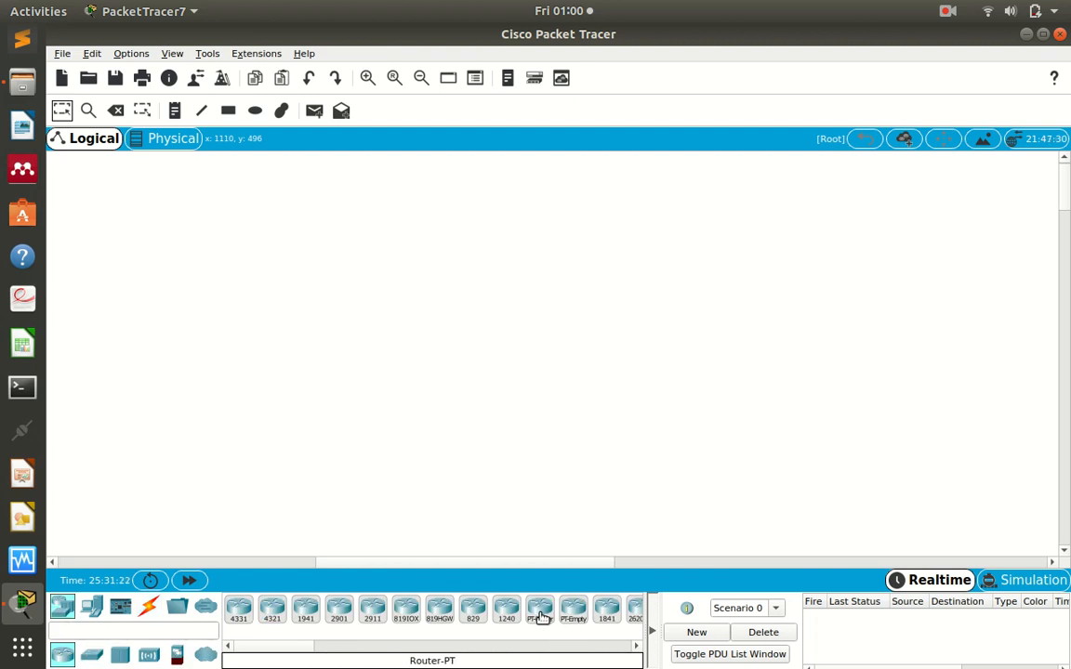
pyautogui.moveTo(541, 618); pyautogui.dragTo(481, 239)
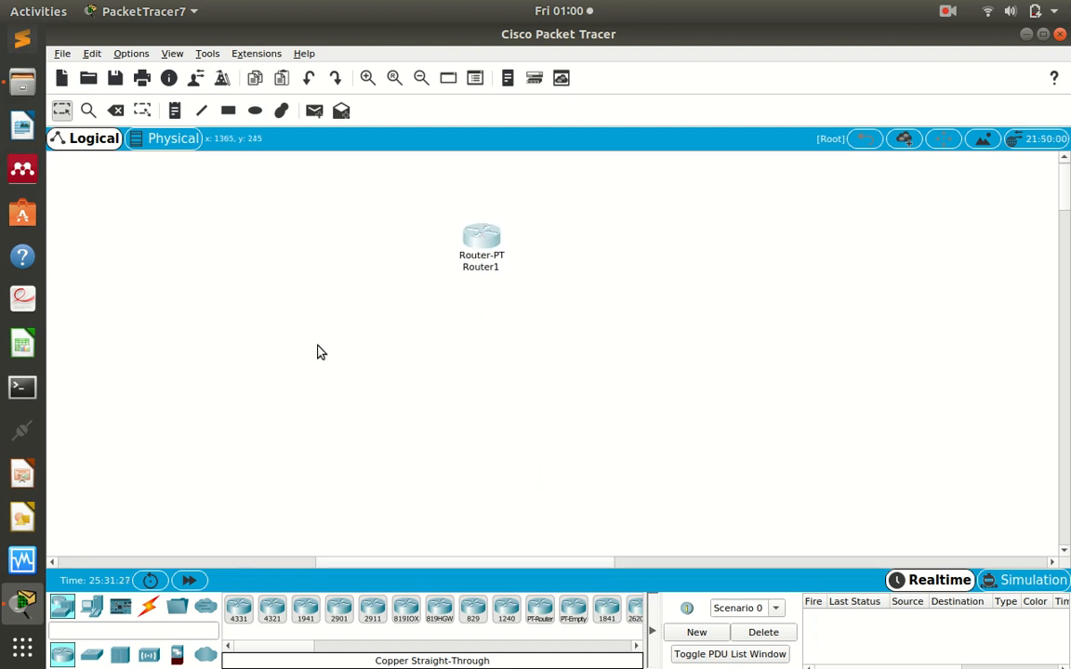
pyautogui.click(90, 657)
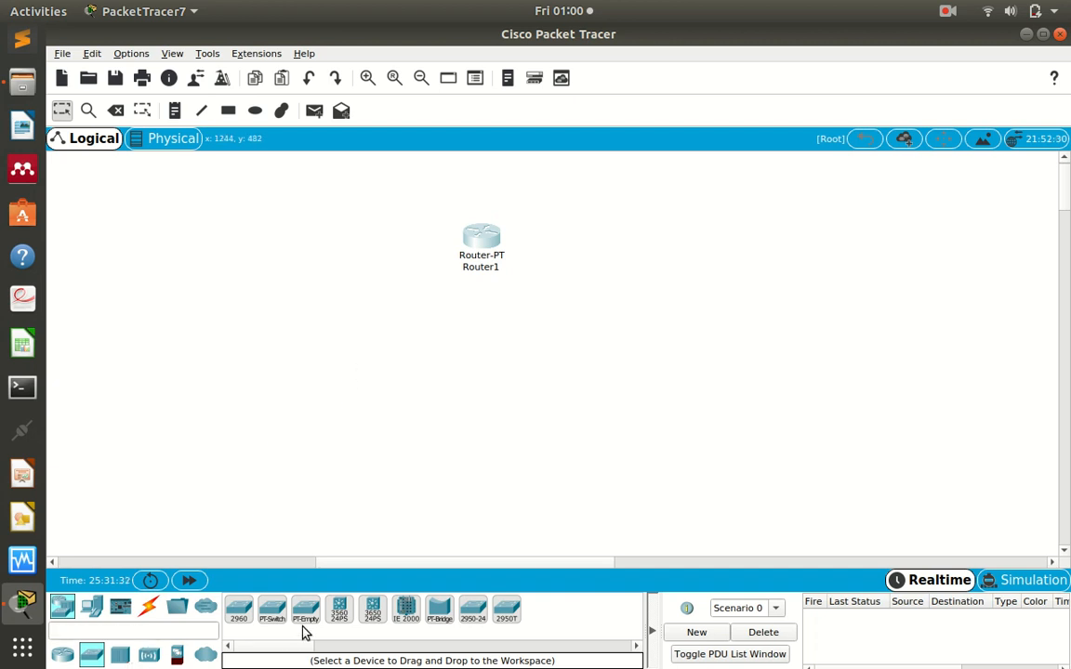
pyautogui.click(271, 615)
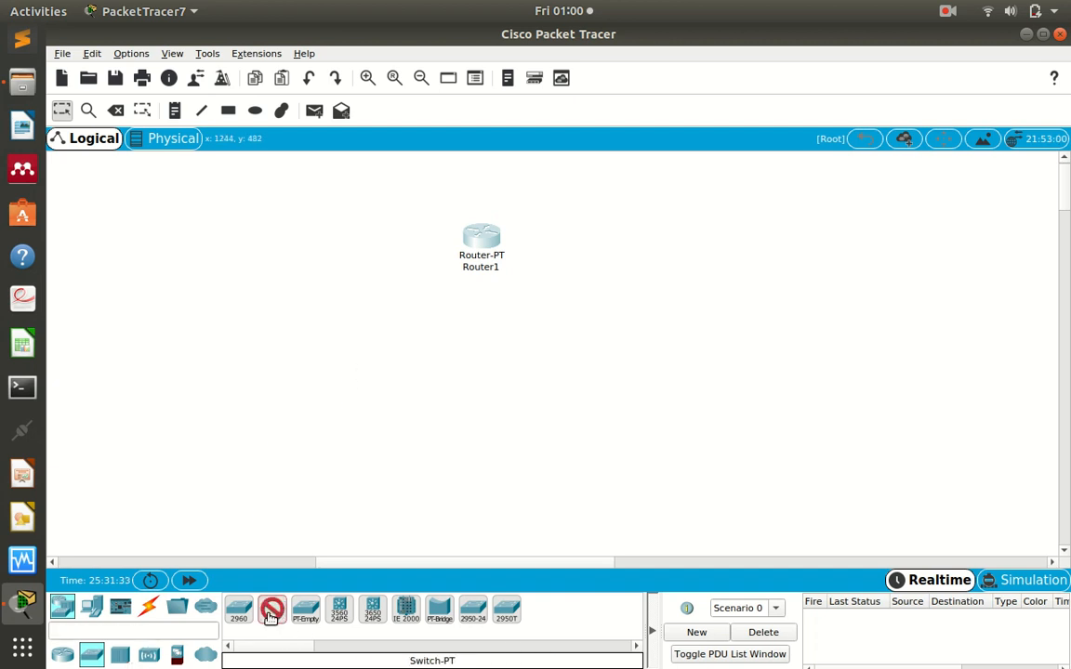
pyautogui.click(360, 368)
pyautogui.moveTo(360, 368); pyautogui.dragTo(360, 361)
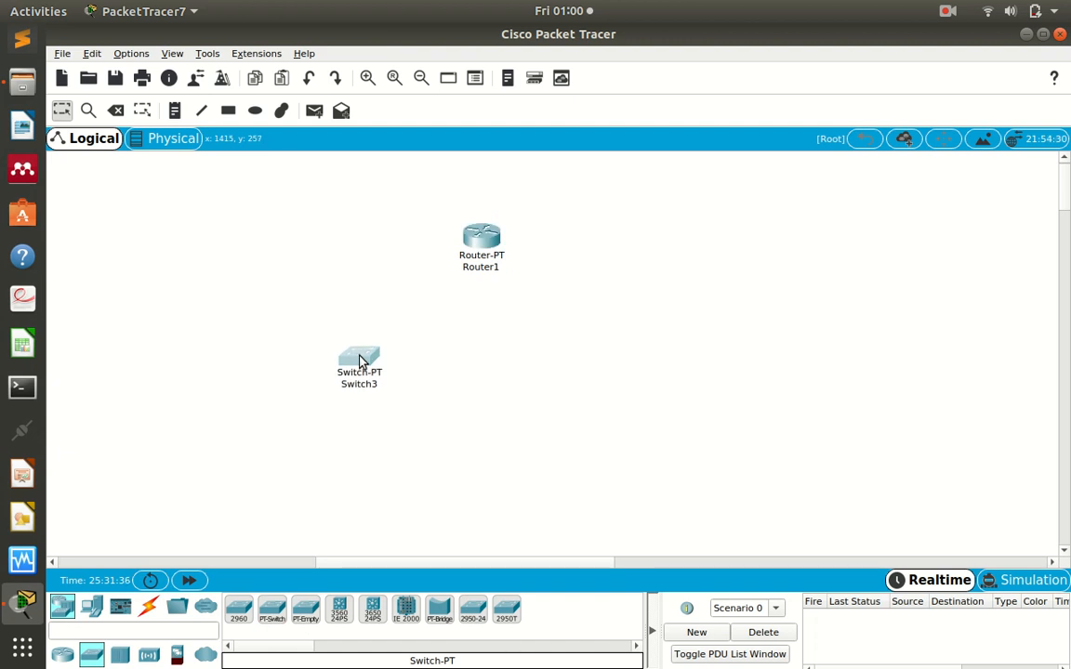
pyautogui.click(268, 614)
pyautogui.click(602, 360)
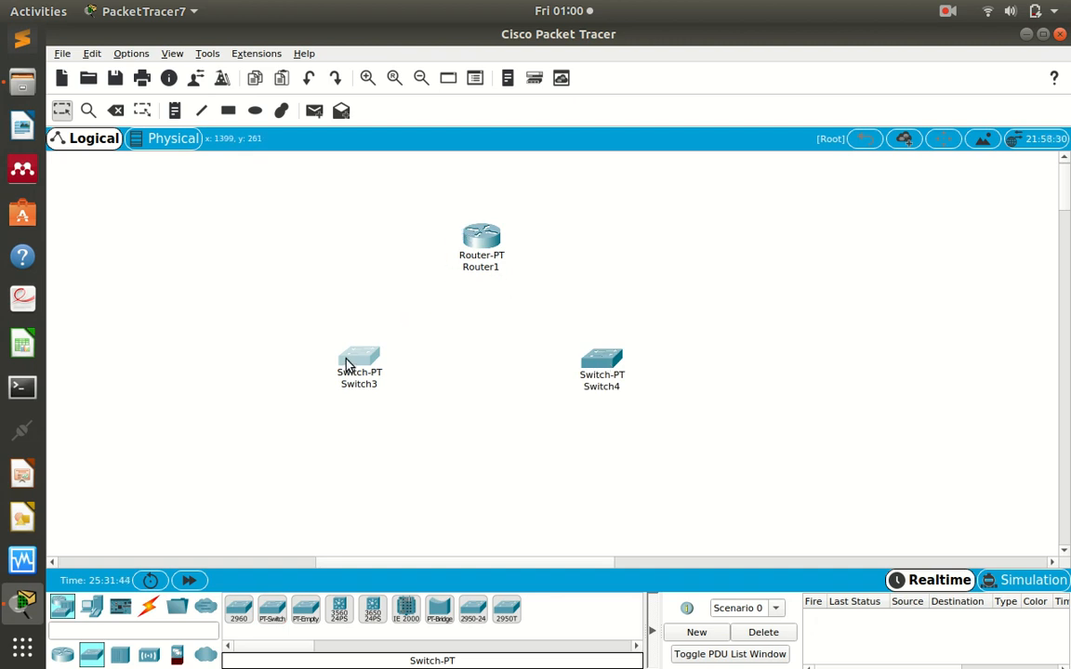
pyautogui.moveTo(346, 364)
# Step: Connect Switch3's FastEthernet0/1 to Router1's FastEthernet0/0 with a copper straight-through cable
pyautogui.click(151, 607)
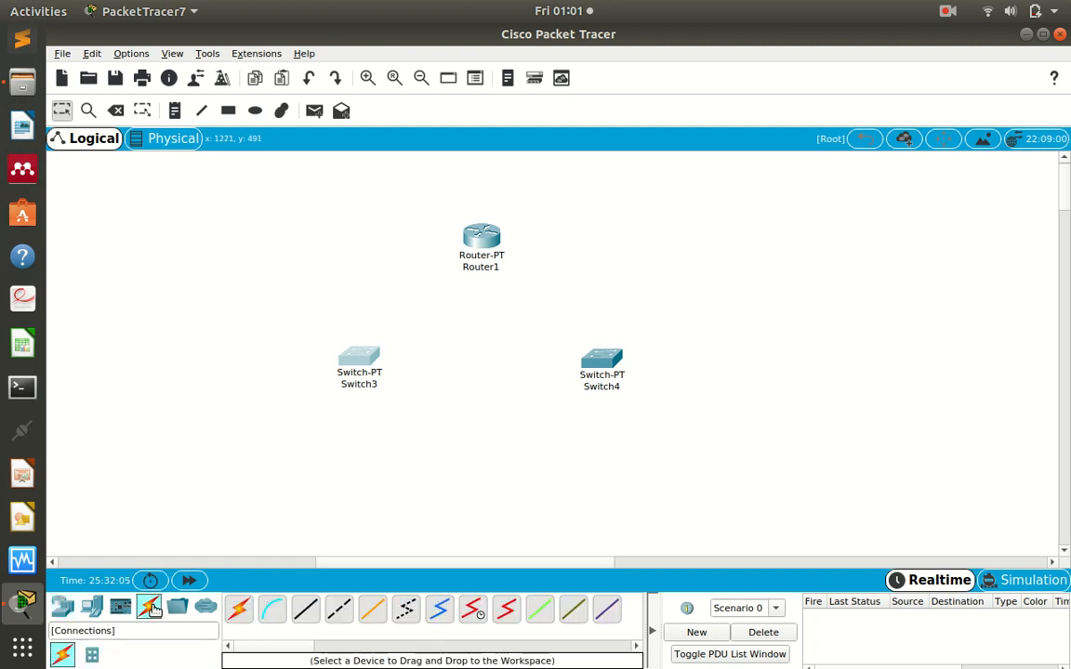
pyautogui.click(307, 614)
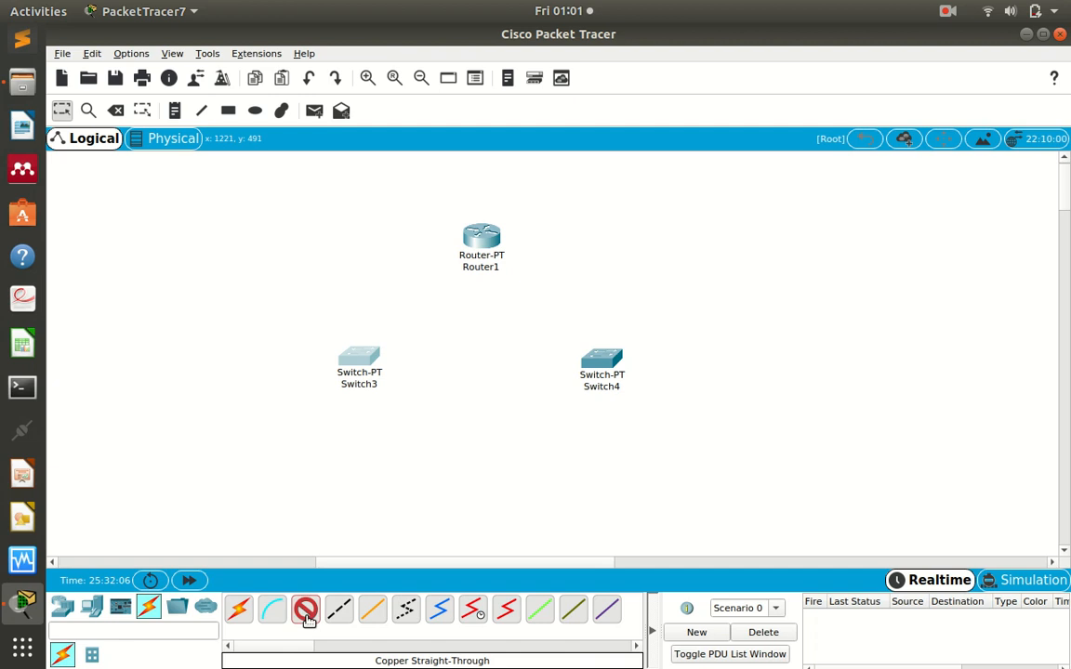
pyautogui.click(368, 363)
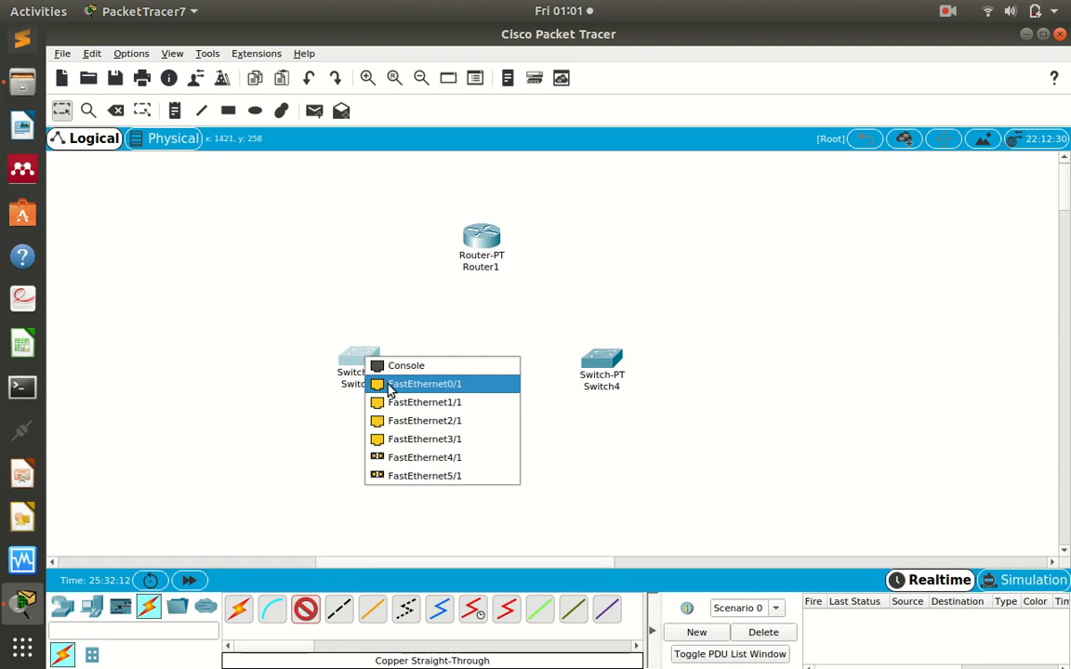
pyautogui.click(388, 387)
pyautogui.click(485, 242)
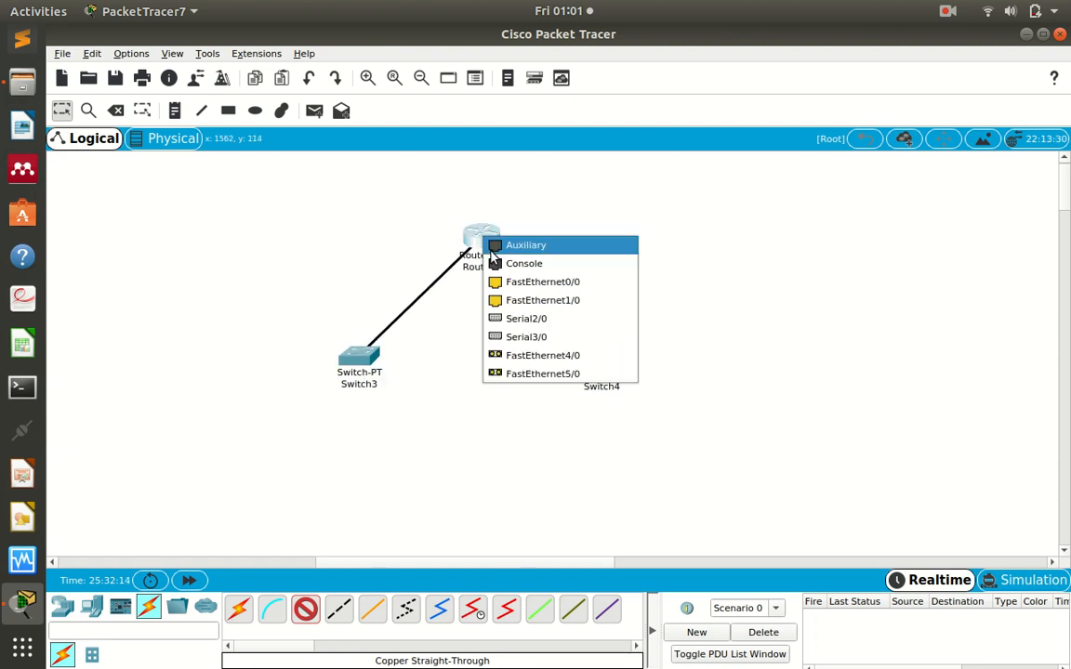
pyautogui.click(509, 280)
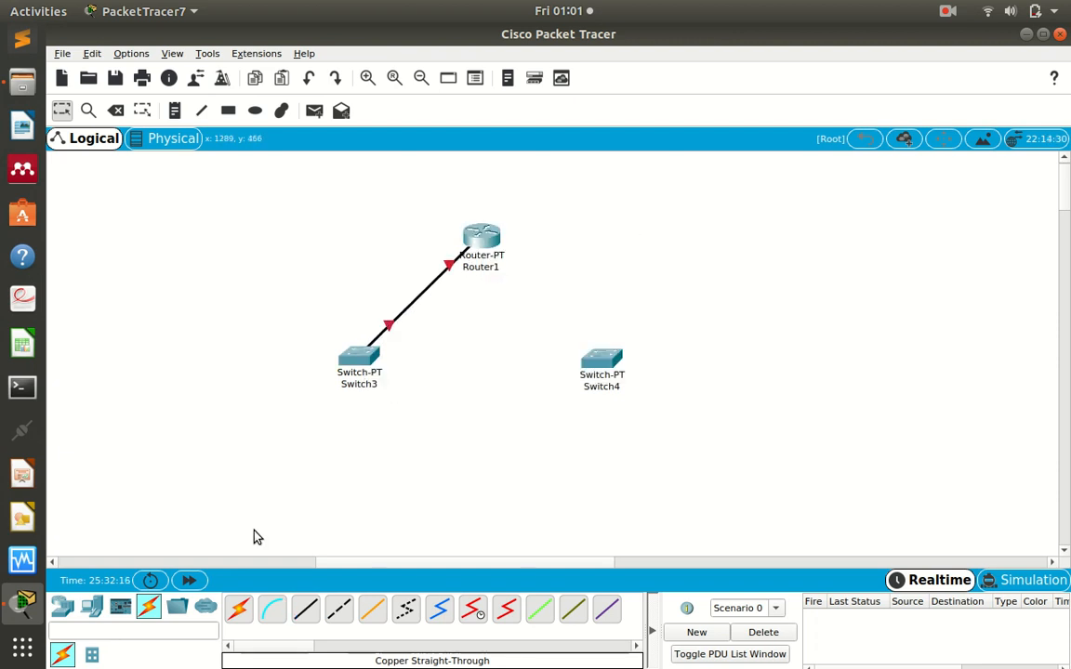
# Step: Connect Router1's FastEthernet1/0 to Switch4's FastEthernet0/1 with a copper straight-through cable
pyautogui.click(307, 606)
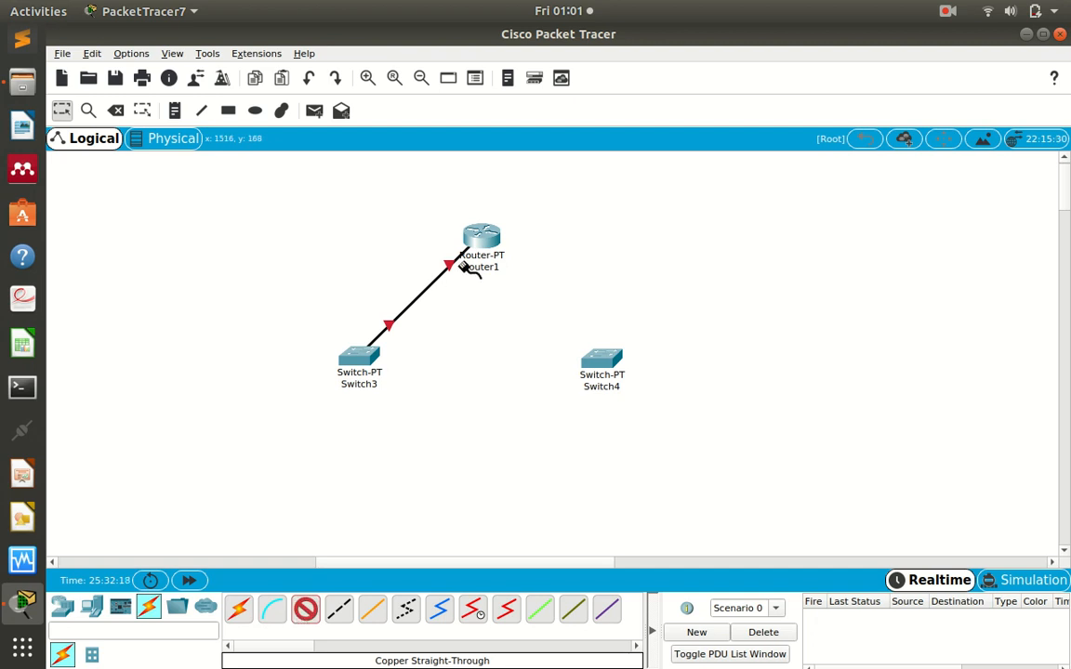
pyautogui.click(479, 238)
pyautogui.click(514, 281)
pyautogui.click(595, 360)
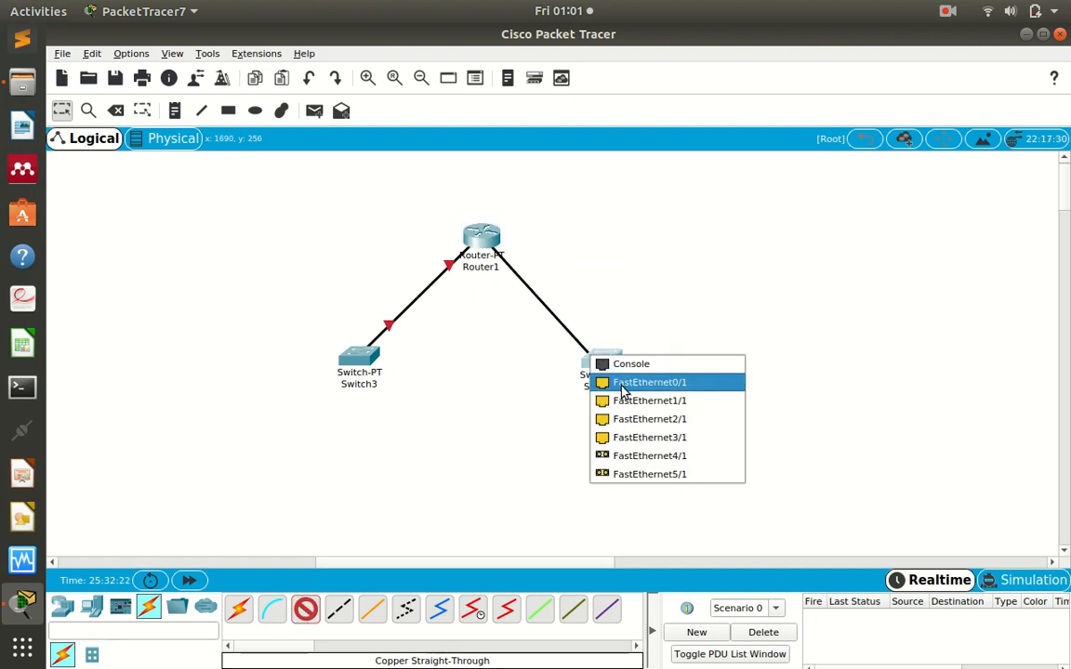
pyautogui.click(620, 385)
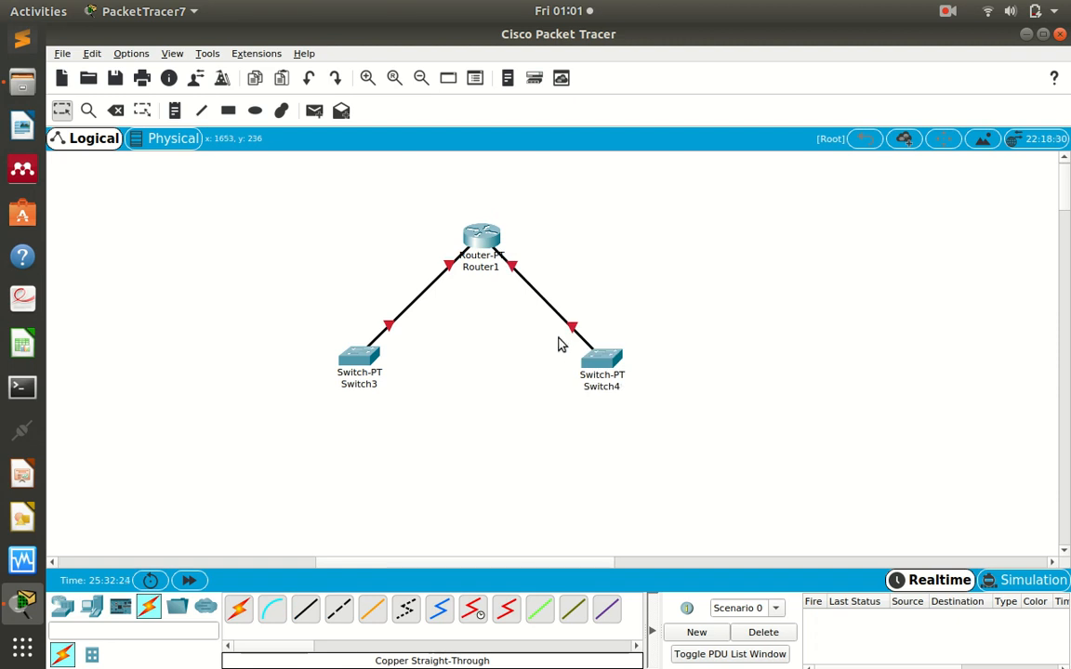
# Step: Add a text note reading "Kelompok A" in the empty area above Switch3
pyautogui.scroll(-1, 680, 296)
pyautogui.hscroll(-1, 681, 296)
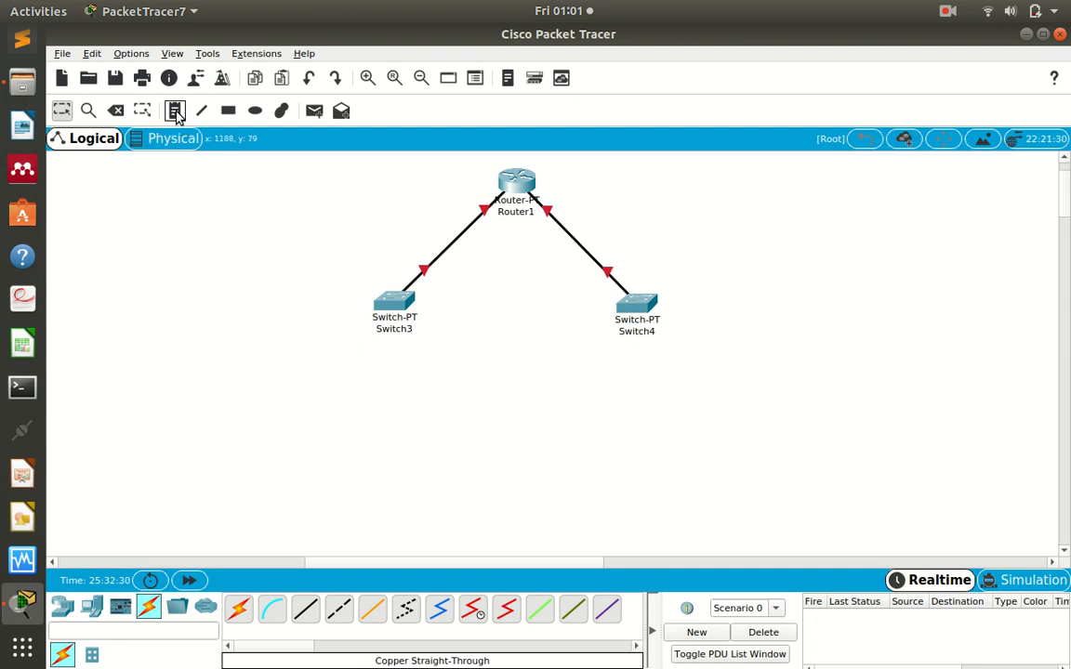
pyautogui.scroll(2, 228, 195)
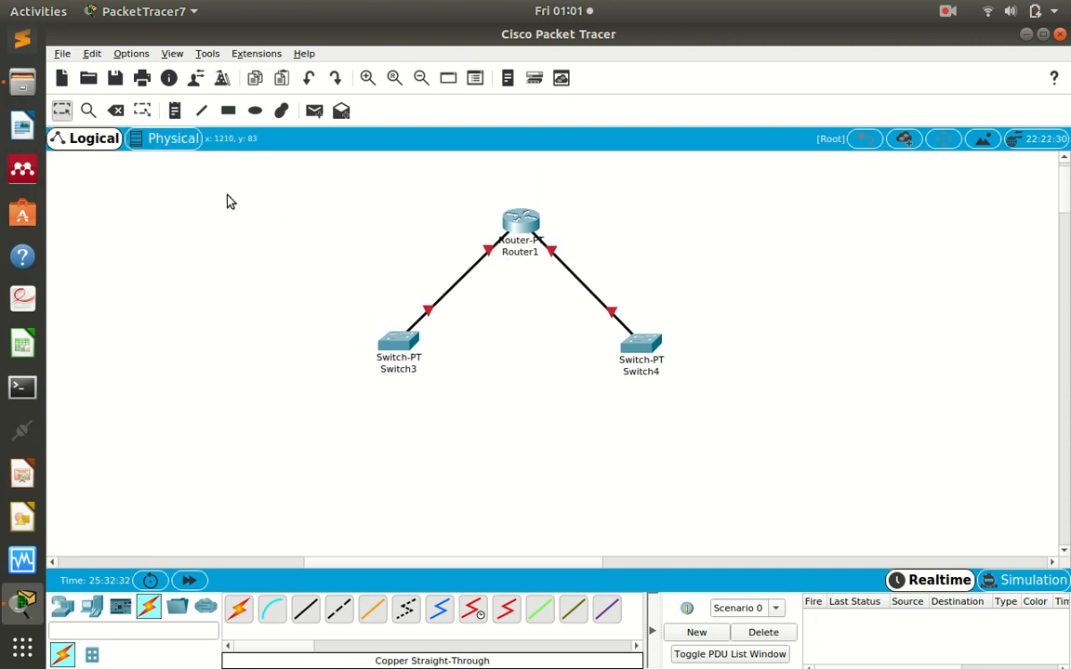
pyautogui.click(174, 109)
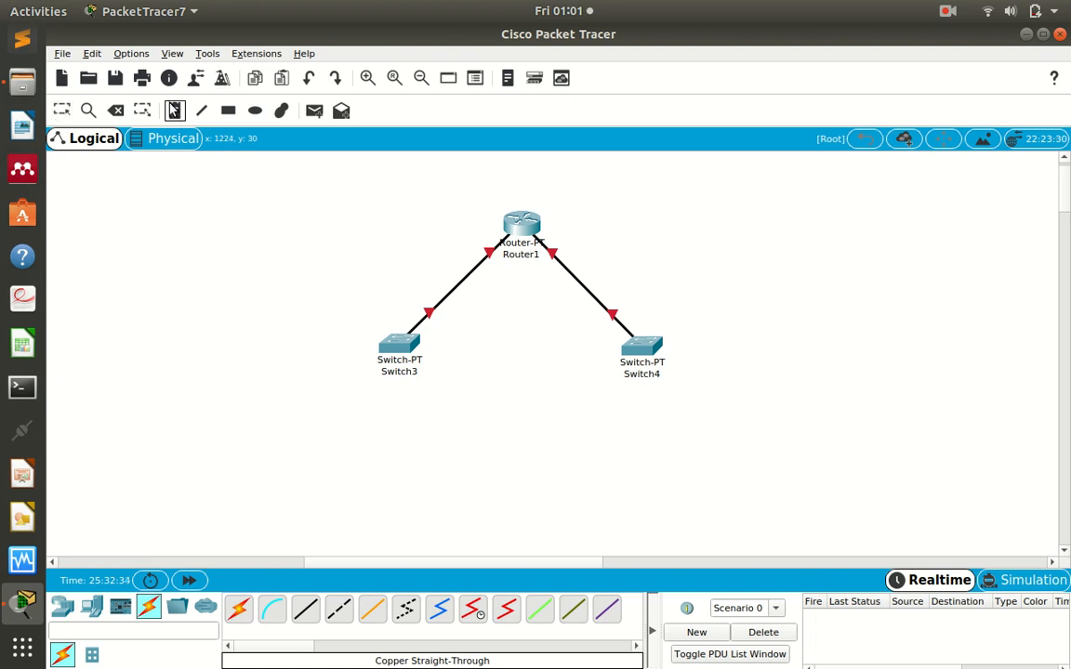
pyautogui.click(295, 232)
pyautogui.write('Kelompok')
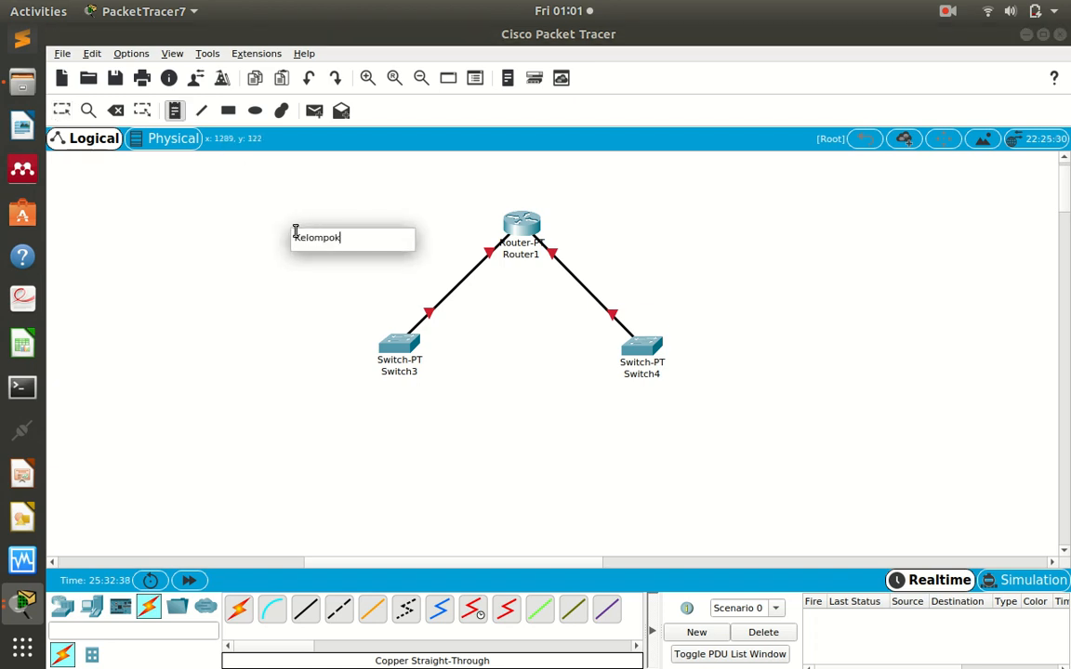
pyautogui.write(' A')
# Step: Add a copied note reading "Kelompok B" above Switch4 and move the "Kelompok A" note close to Switch3
pyautogui.hotkey('ctrl', 'a')
pyautogui.hotkey('ctrl', 'c')
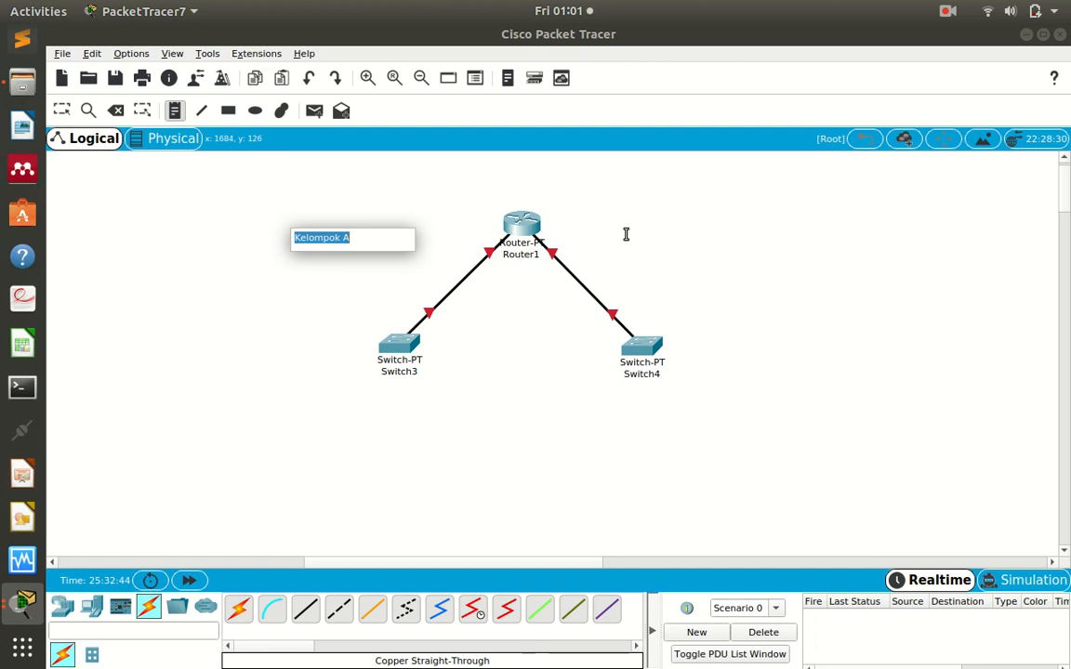
pyautogui.click(652, 297)
pyautogui.hotkey('ctrl', 'v')
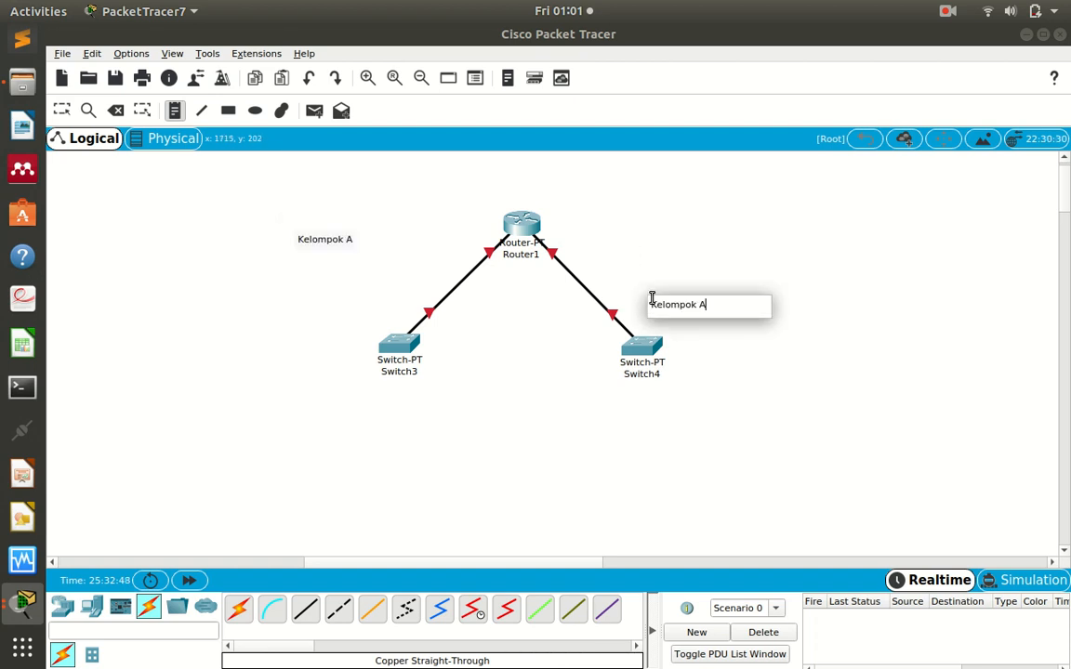
pyautogui.press('BackSpace')
pyautogui.press('BackSpace')
pyautogui.write('B')
pyautogui.click(60, 110)
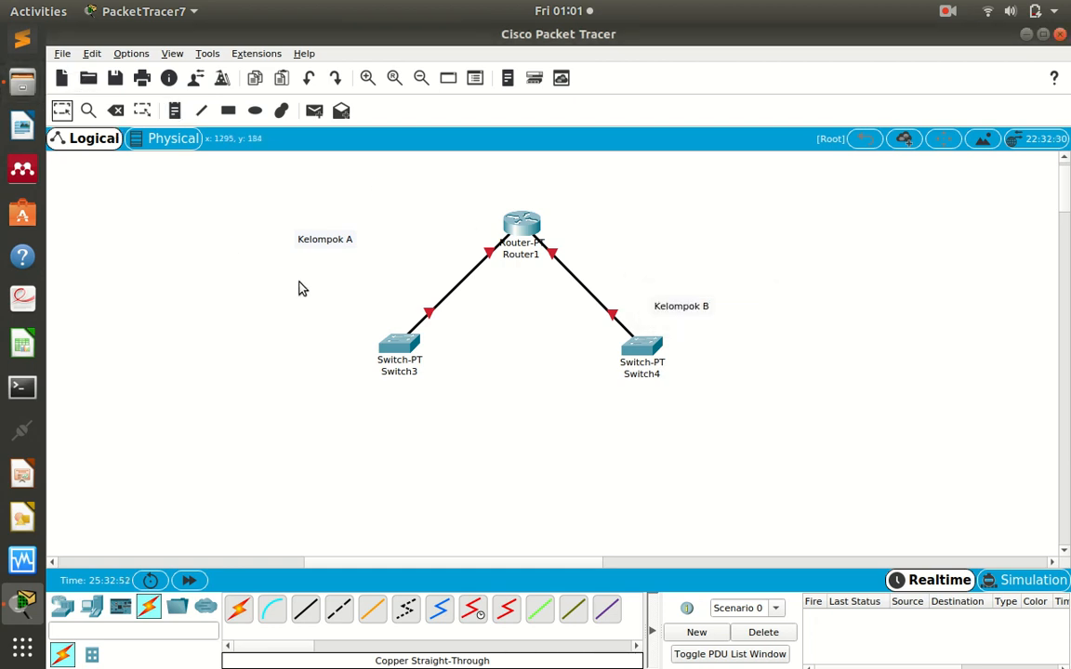
pyautogui.moveTo(318, 246); pyautogui.dragTo(352, 316)
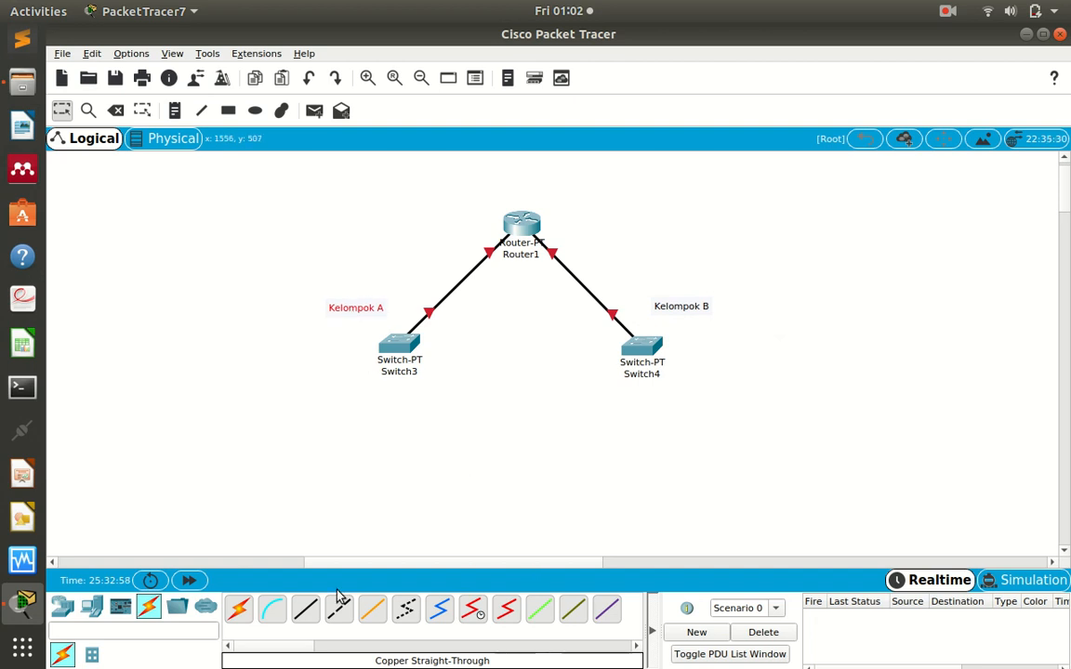
# Step: Place a PC and a server side by side just below Switch3
pyautogui.click(91, 606)
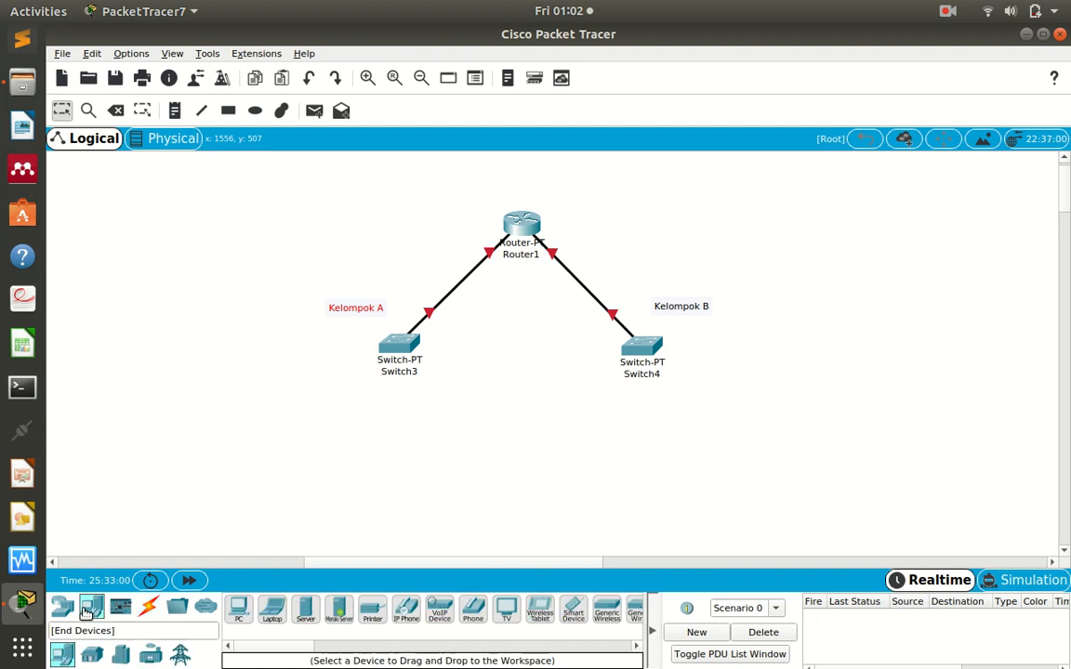
pyautogui.click(238, 609)
pyautogui.click(291, 479)
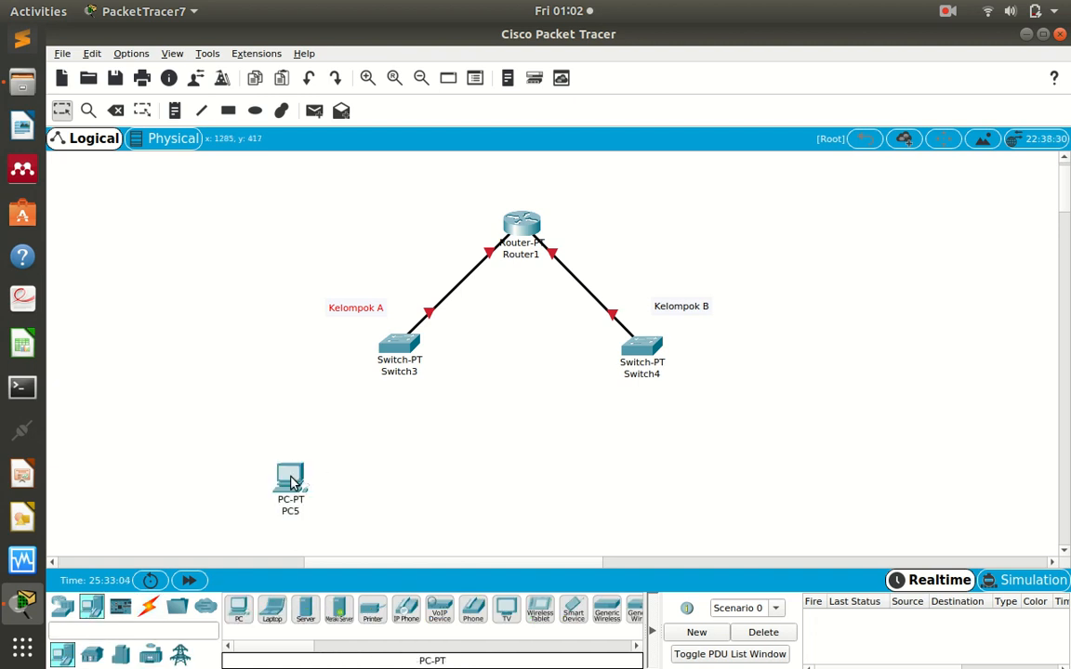
pyautogui.click(307, 610)
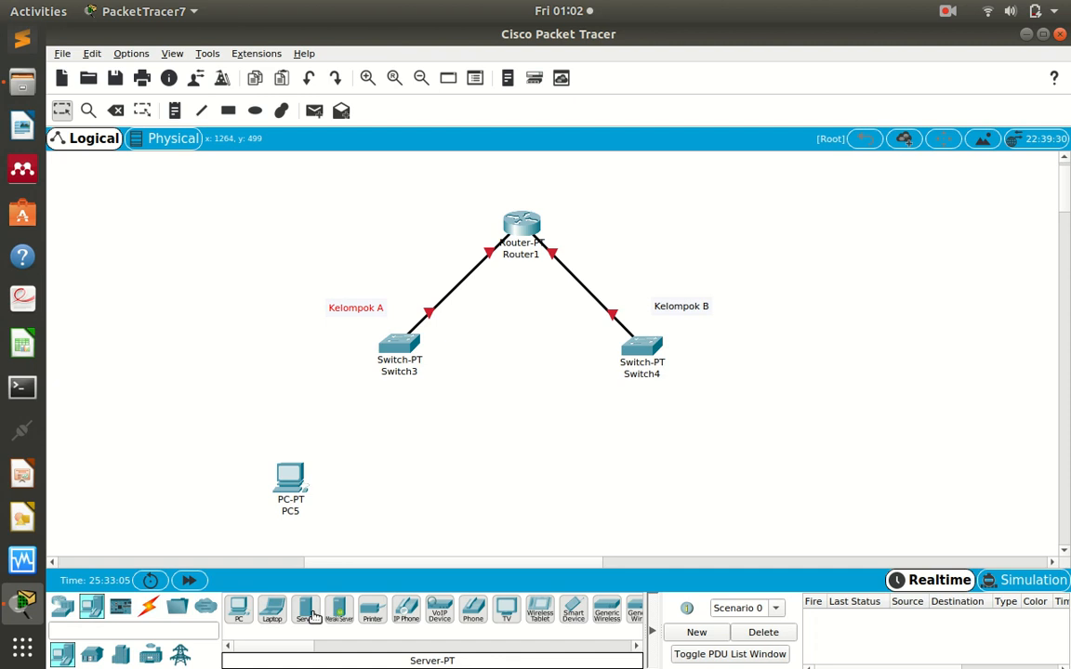
pyautogui.click(413, 483)
pyautogui.moveTo(412, 488); pyautogui.dragTo(437, 465)
pyautogui.moveTo(294, 481); pyautogui.dragTo(325, 454)
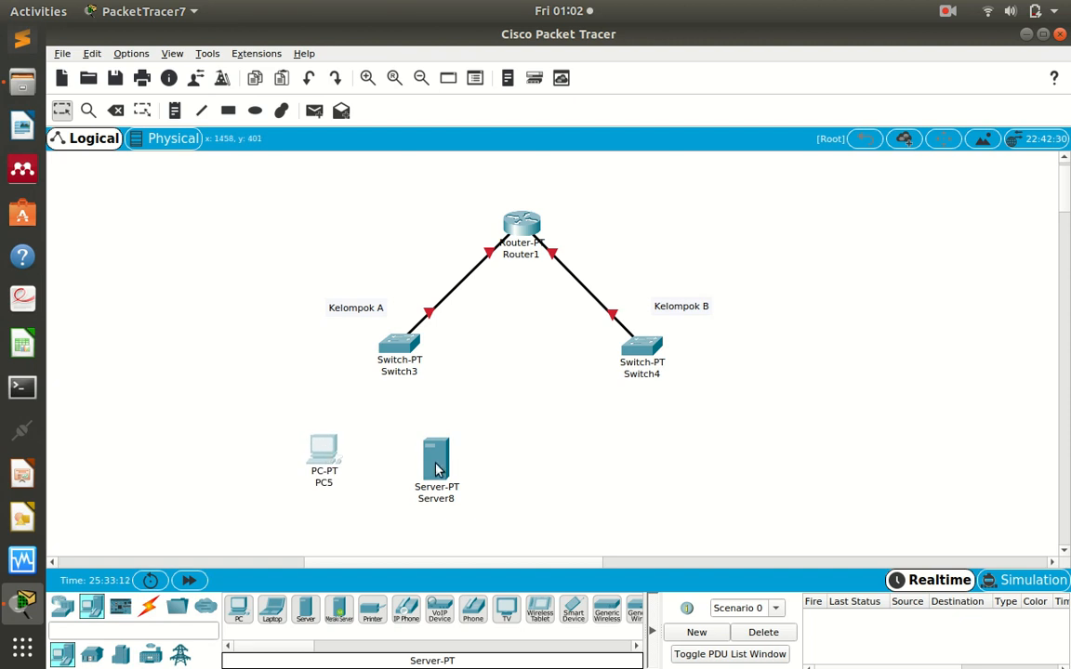
pyautogui.moveTo(437, 460); pyautogui.dragTo(439, 435)
pyautogui.moveTo(334, 453); pyautogui.dragTo(345, 429)
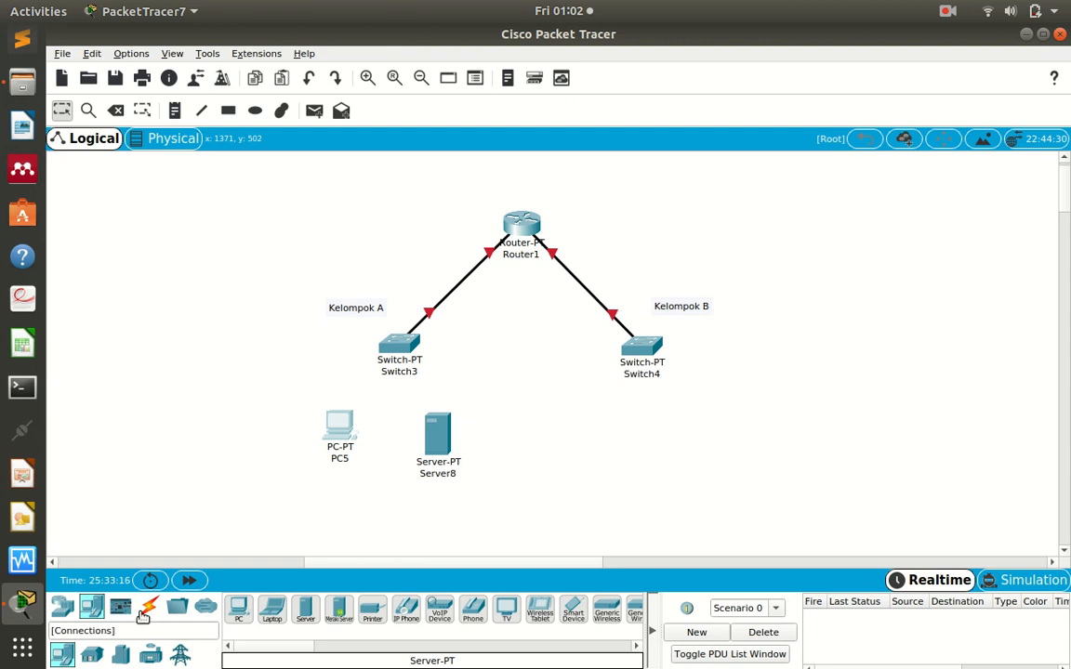
# Step: Place a PC and two servers in a row below Switch4
pyautogui.click(243, 613)
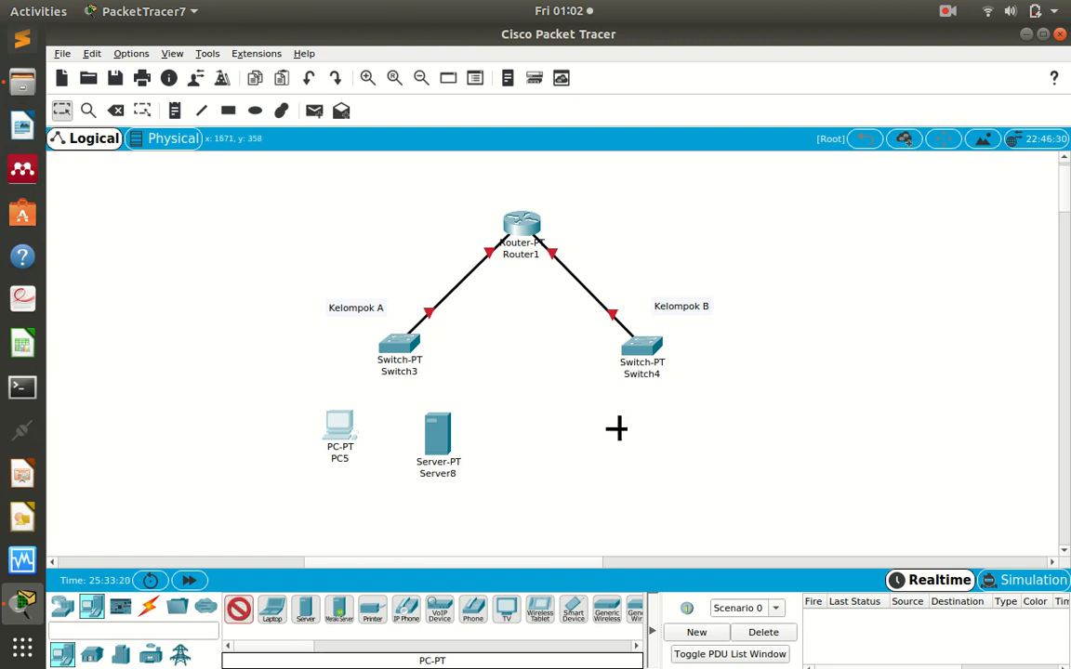
pyautogui.click(570, 431)
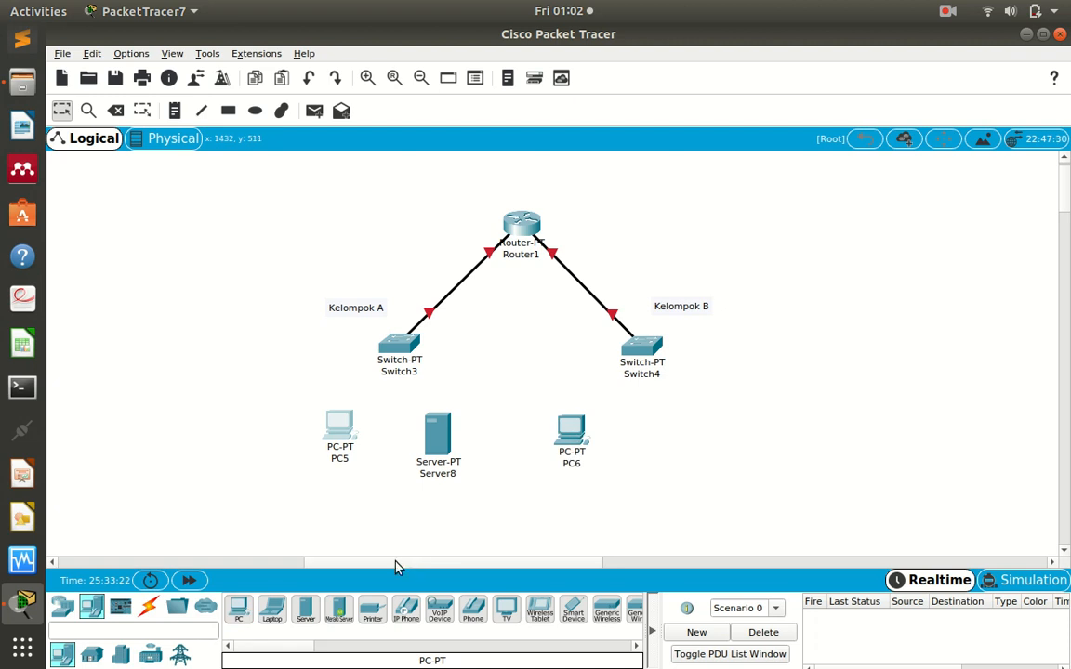
pyautogui.click(306, 610)
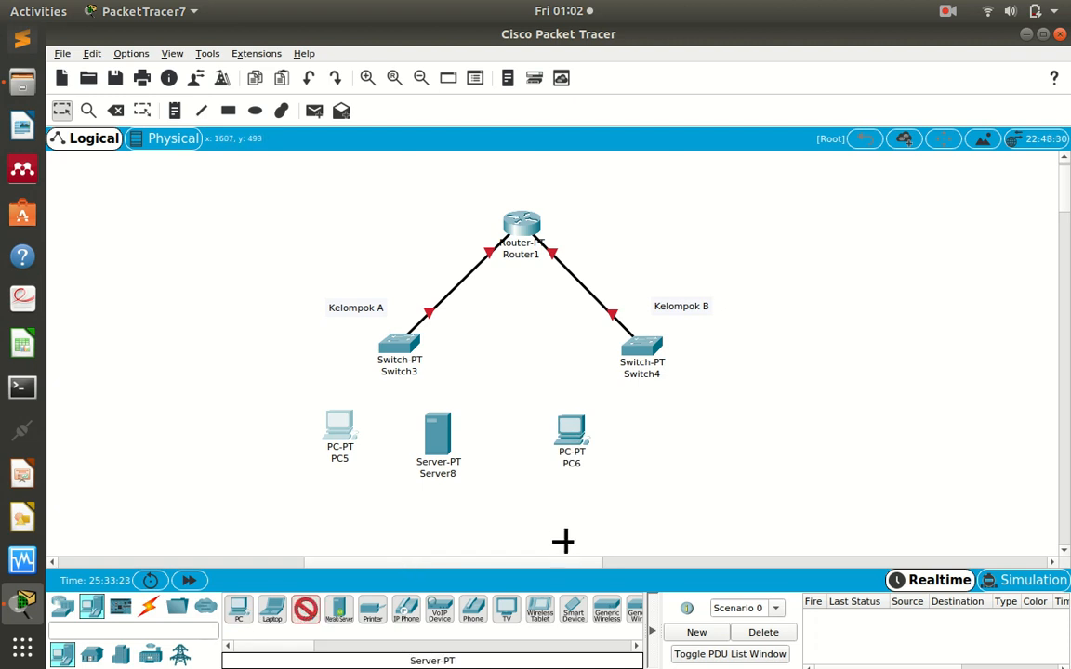
pyautogui.click(656, 432)
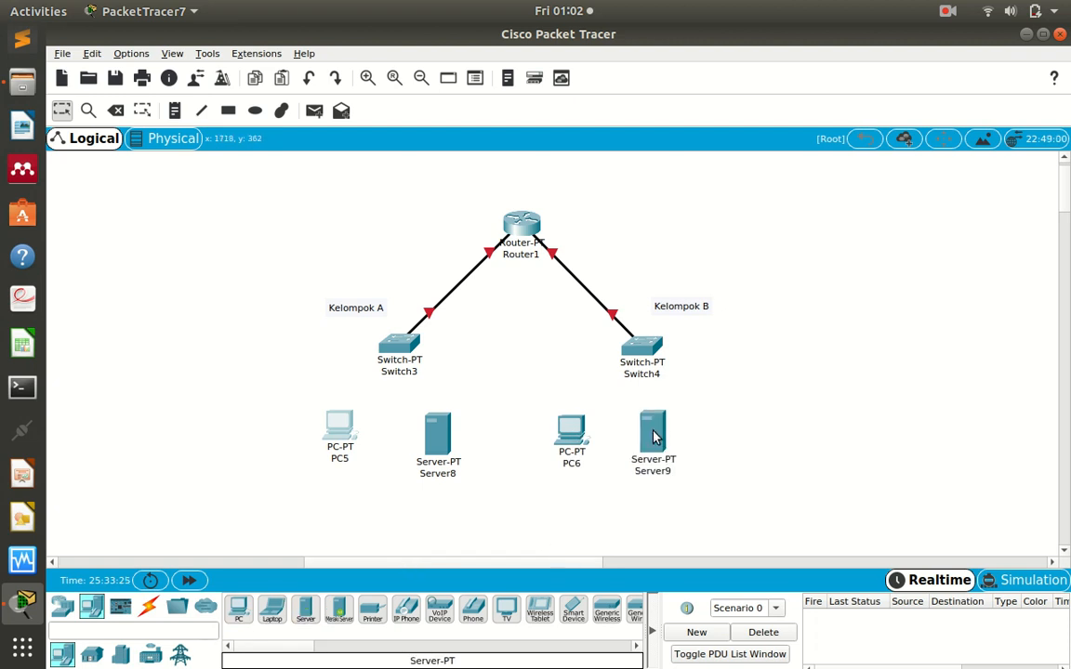
pyautogui.click(306, 611)
pyautogui.click(731, 424)
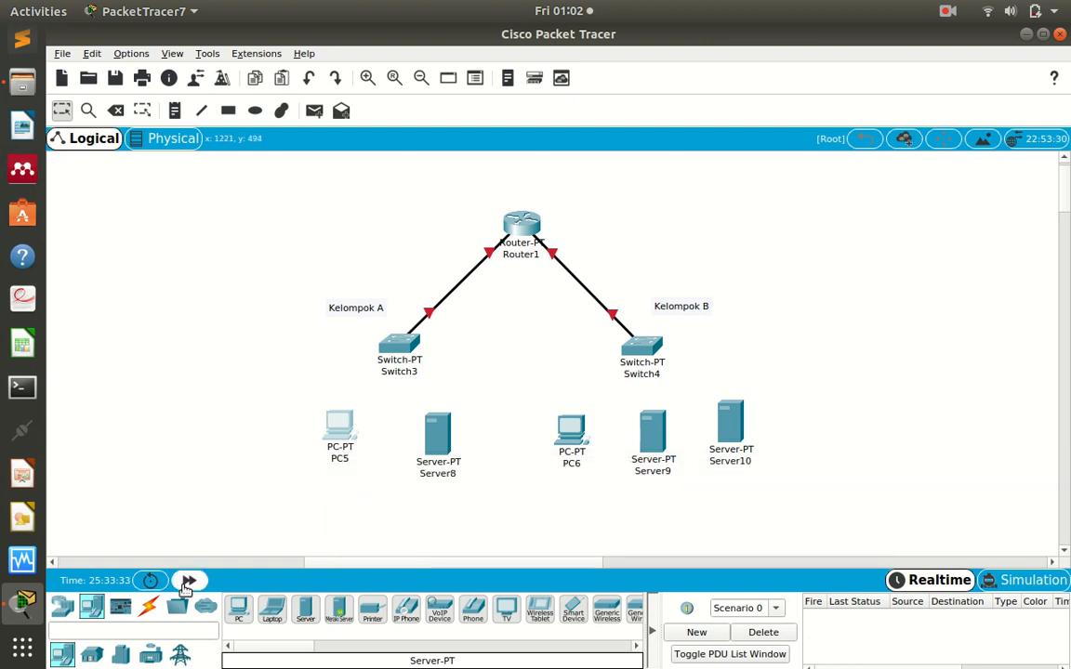
# Step: Connect PC5's FastEthernet0 to Switch3's FastEthernet1/1 with a copper straight-through cable
pyautogui.click(149, 606)
pyautogui.click(308, 610)
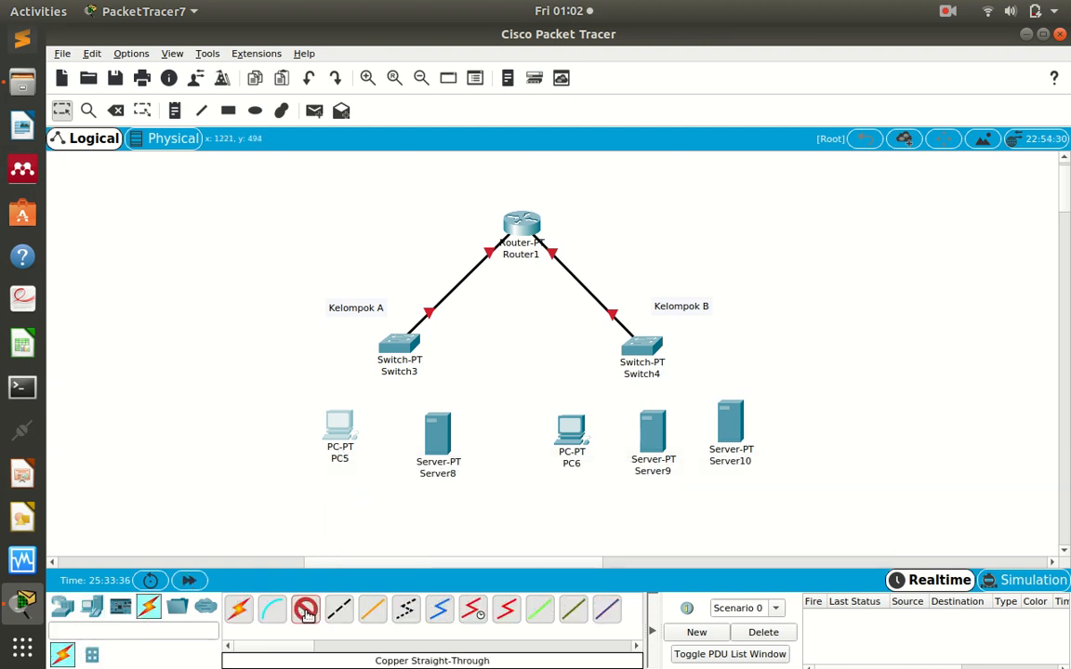
pyautogui.click(338, 424)
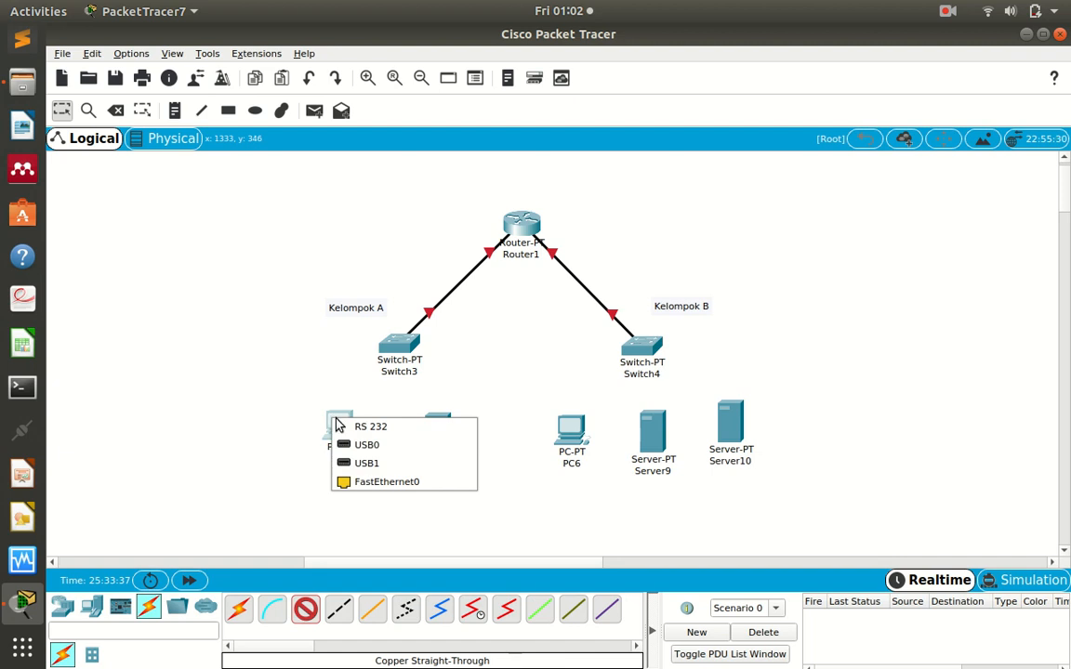
pyautogui.click(385, 481)
pyautogui.click(398, 355)
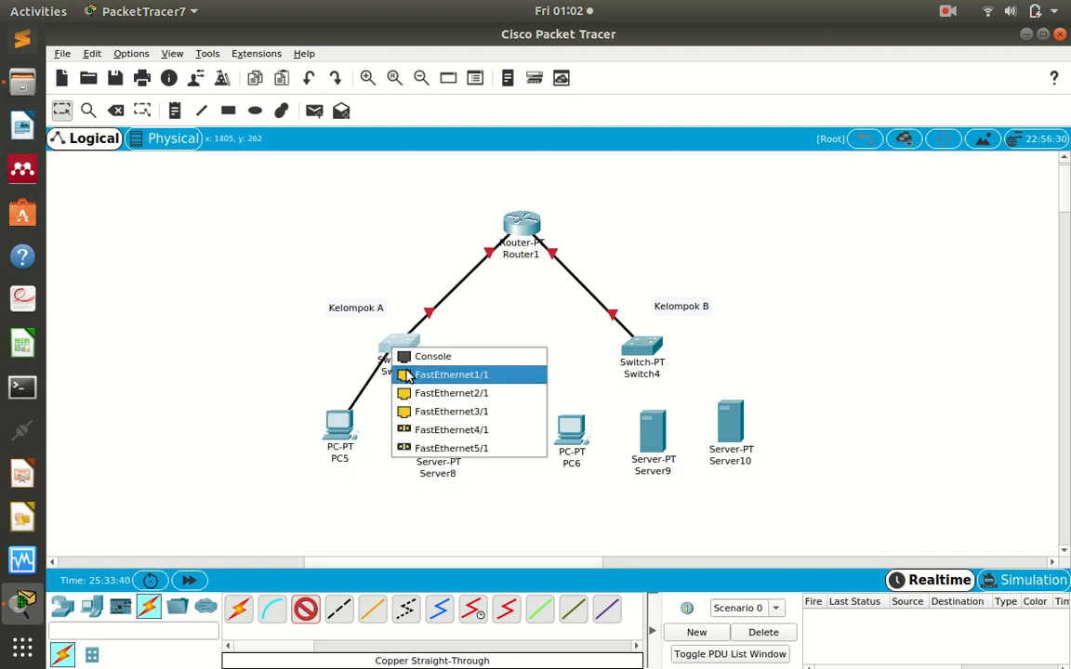
pyautogui.click(403, 374)
# Step: Cable Server8 to Switch3's FastEthernet2/1 with copper straight-through and nudge the server slightly upward
pyautogui.click(305, 608)
pyautogui.click(439, 432)
pyautogui.click(472, 431)
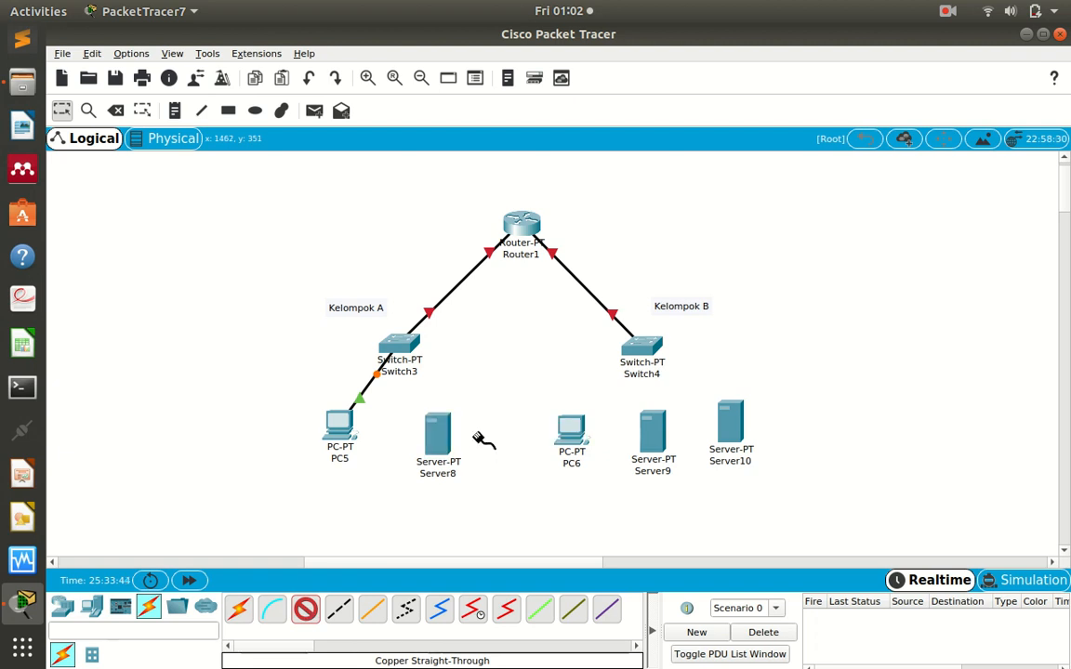
pyautogui.click(390, 340)
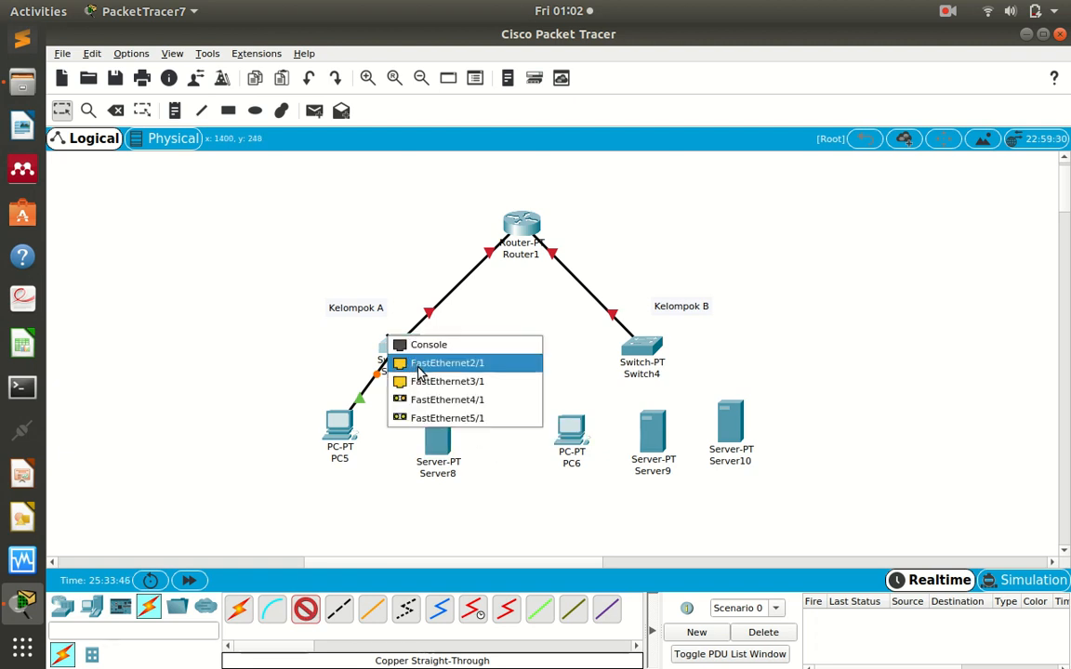
pyautogui.click(419, 364)
pyautogui.moveTo(437, 455); pyautogui.dragTo(434, 446)
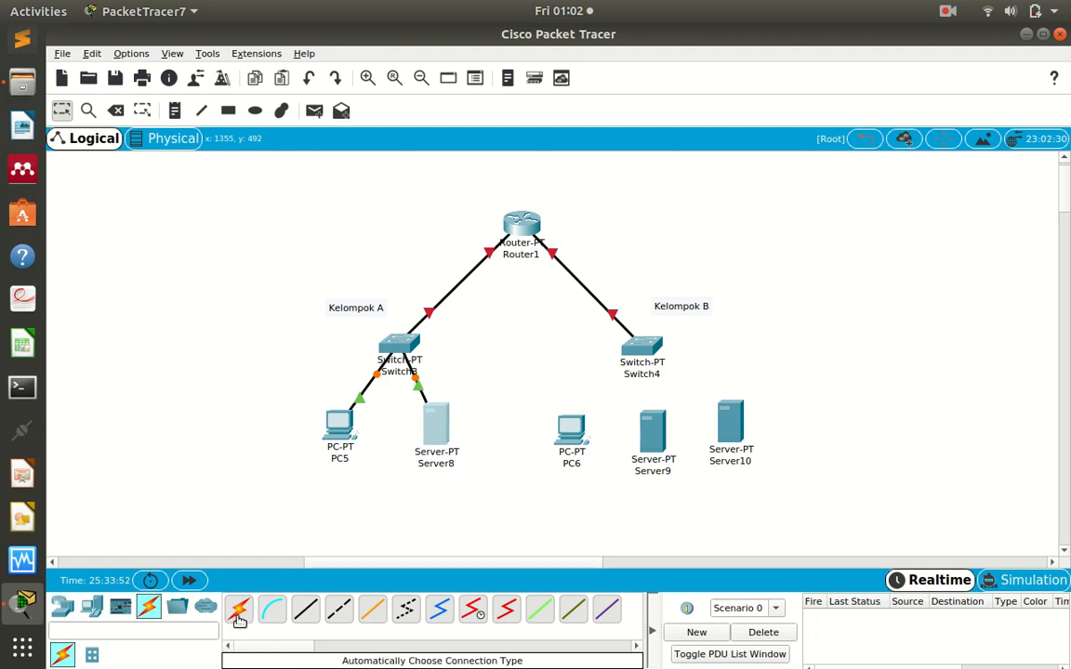
# Step: Connect PC6's FastEthernet0 to Switch4's FastEthernet1/1 with a copper straight-through cable
pyautogui.click(239, 617)
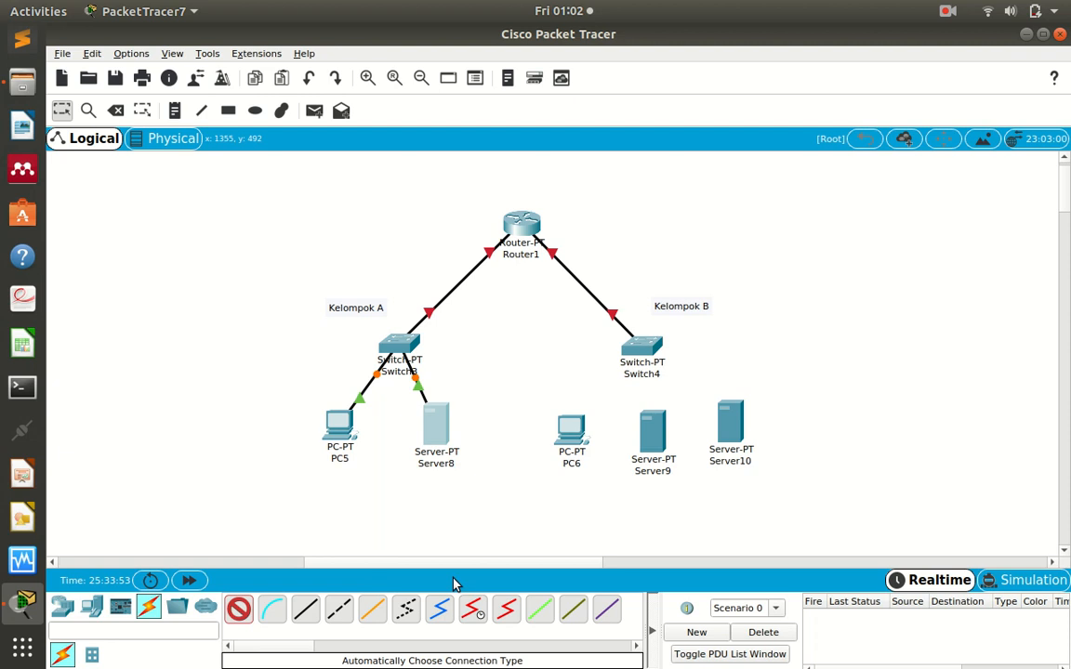
pyautogui.click(307, 615)
pyautogui.click(568, 431)
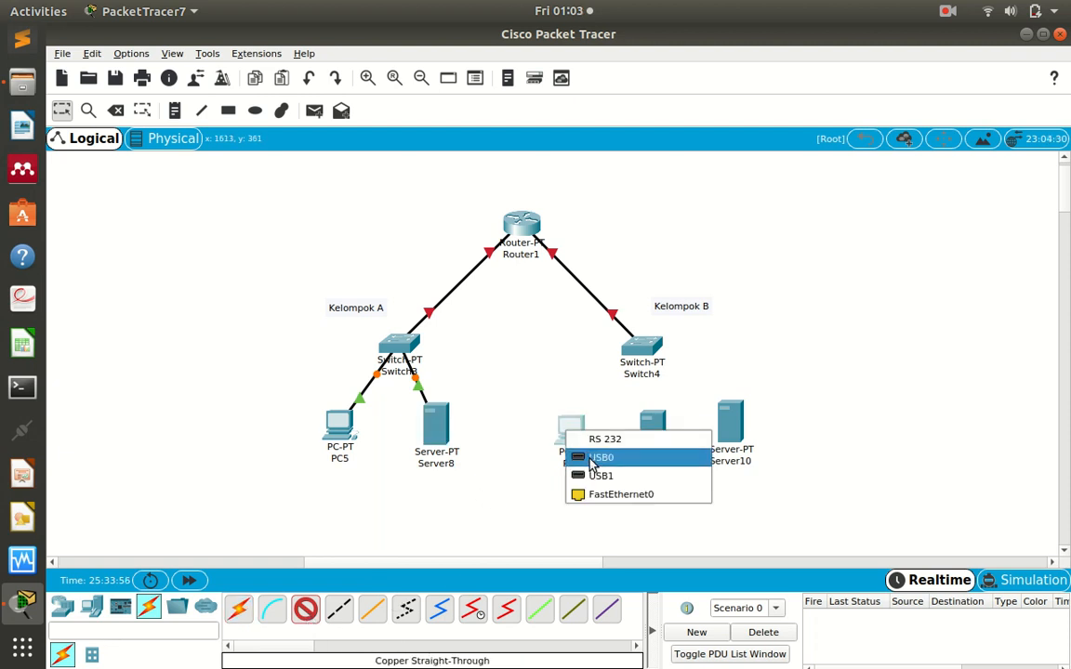
pyautogui.click(588, 494)
pyautogui.click(639, 349)
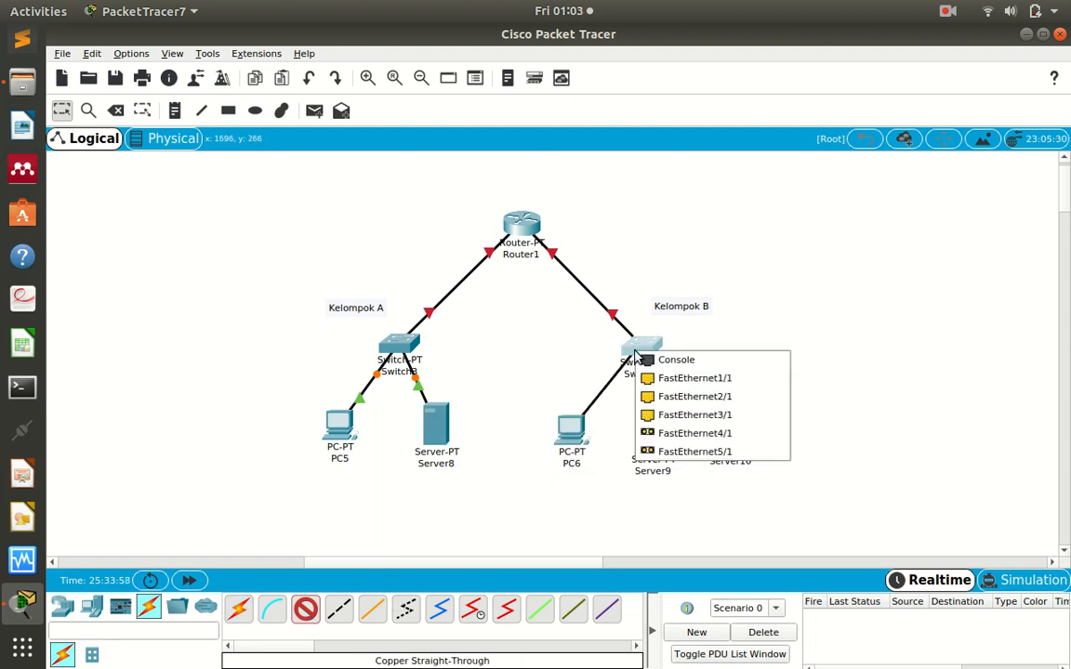
pyautogui.click(650, 381)
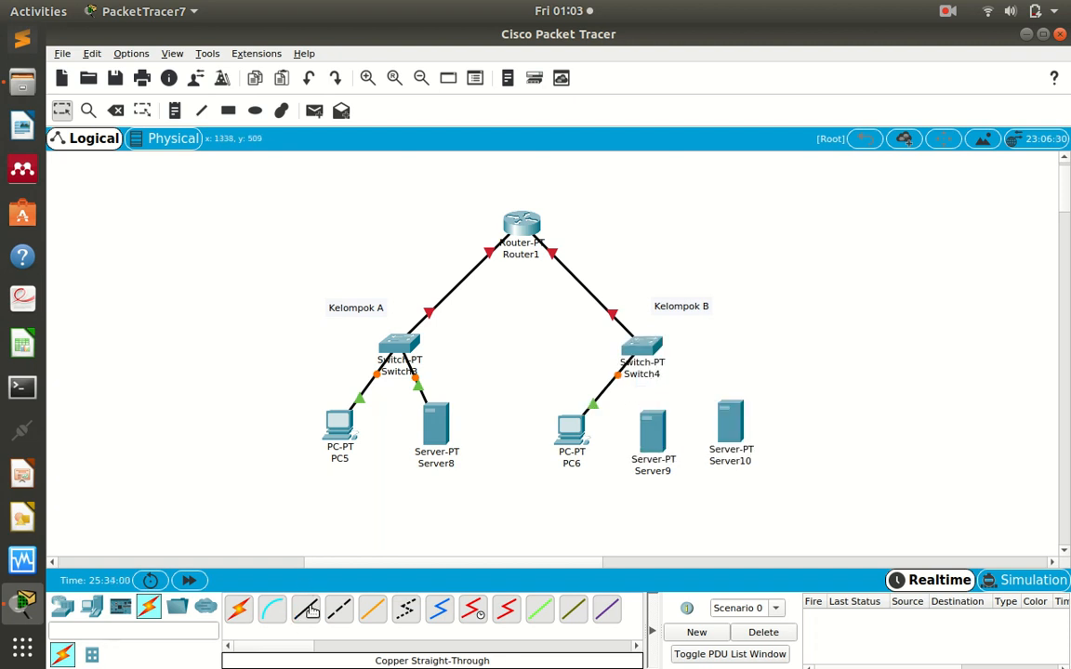
# Step: Connect Server9's FastEthernet0 to Switch4's FastEthernet2/1 with a copper straight-through cable
pyautogui.click(650, 421)
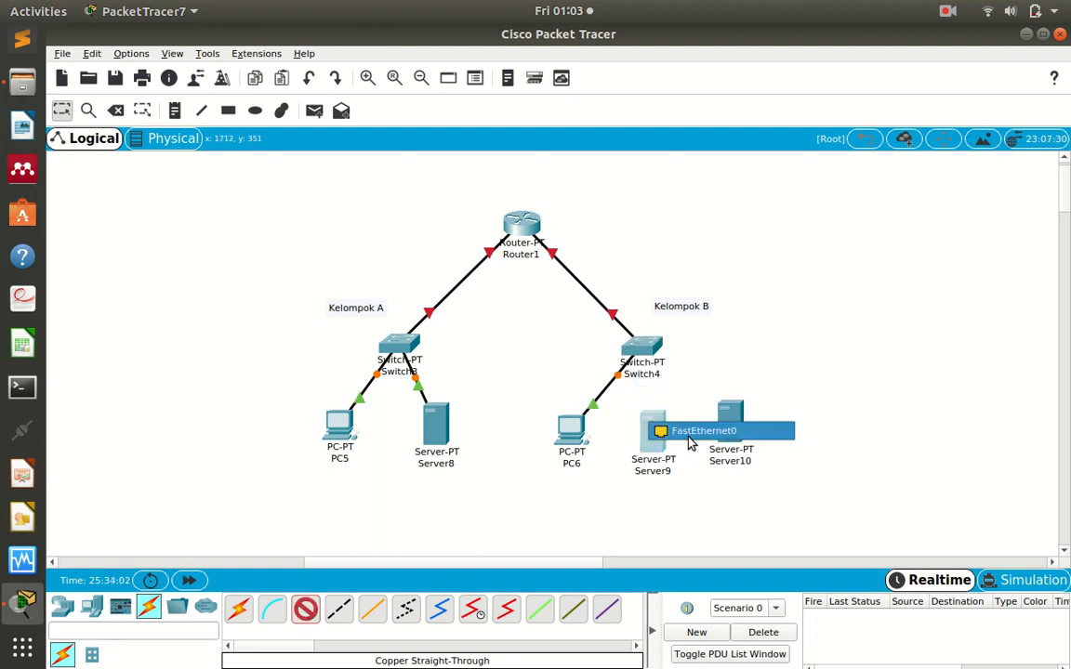
pyautogui.click(664, 430)
pyautogui.click(644, 352)
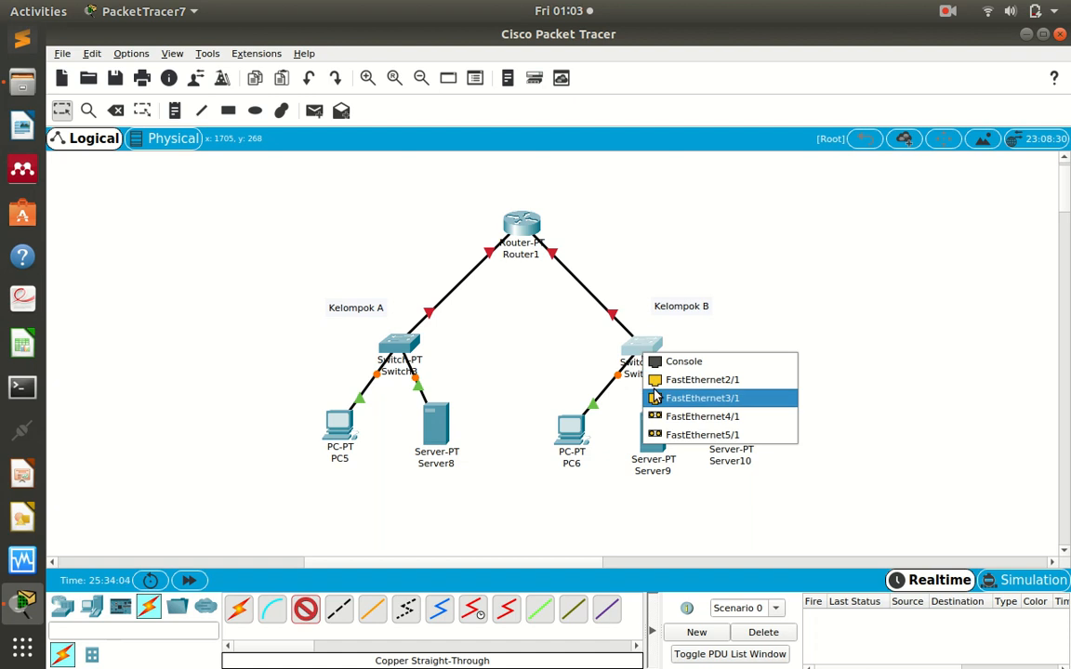
pyautogui.click(656, 380)
# Step: Connect Server10's FastEthernet0 to Switch4's FastEthernet3/1 with a copper straight-through cable
pyautogui.click(339, 608)
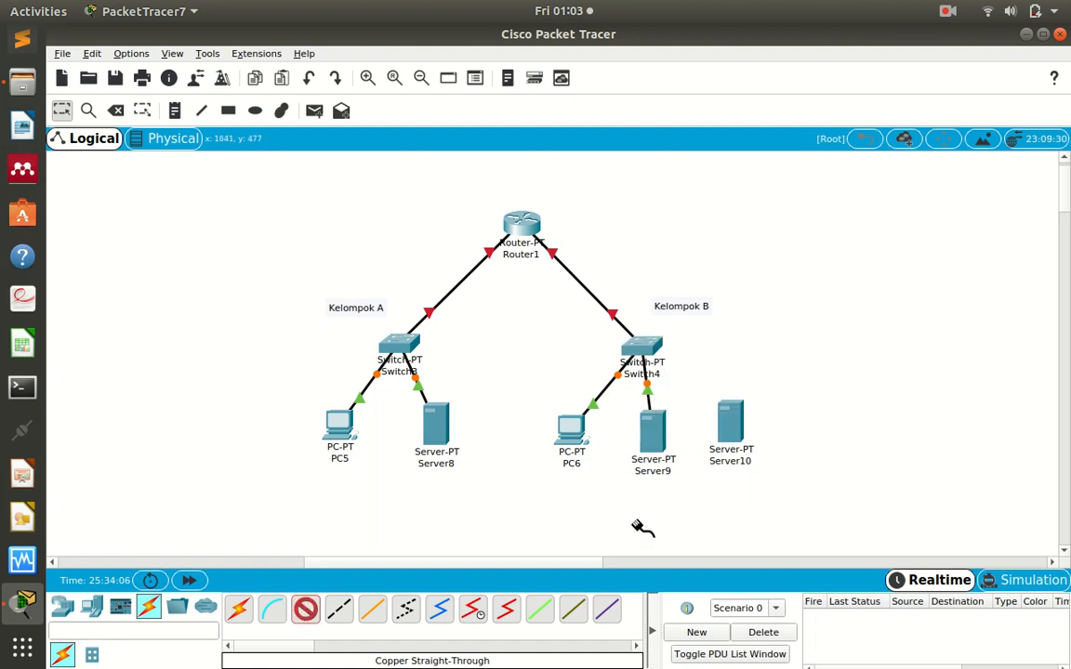
pyautogui.click(731, 421)
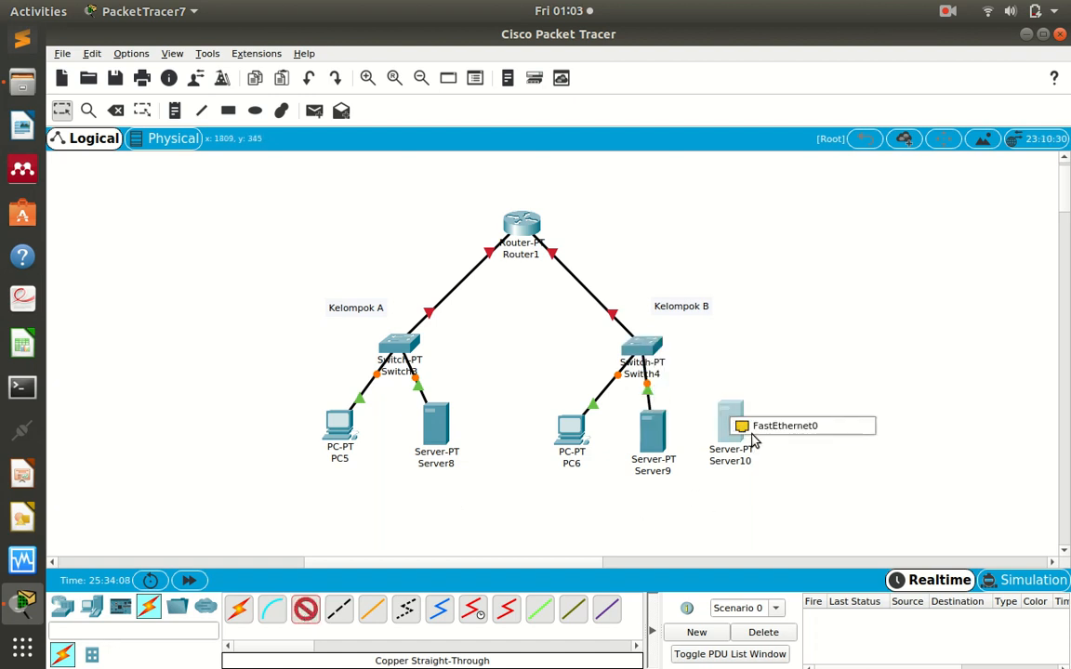
pyautogui.click(752, 428)
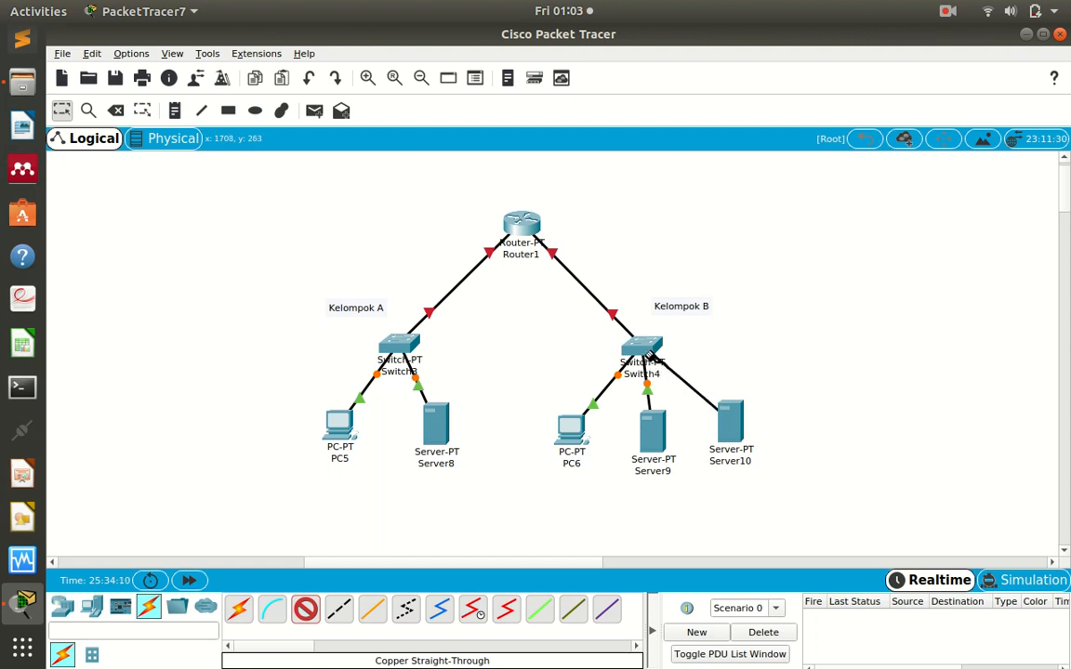
pyautogui.click(644, 351)
pyautogui.click(690, 376)
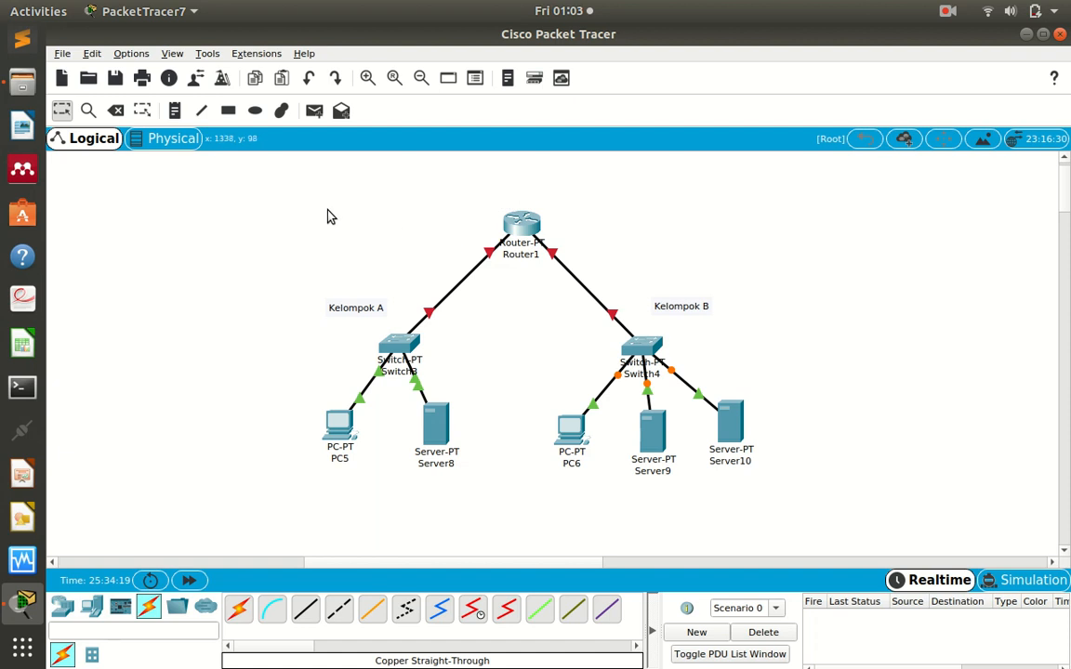
# Step: Add a text note reading "192.168.100.1" beside the link between Router1 and Switch3
pyautogui.click(171, 110)
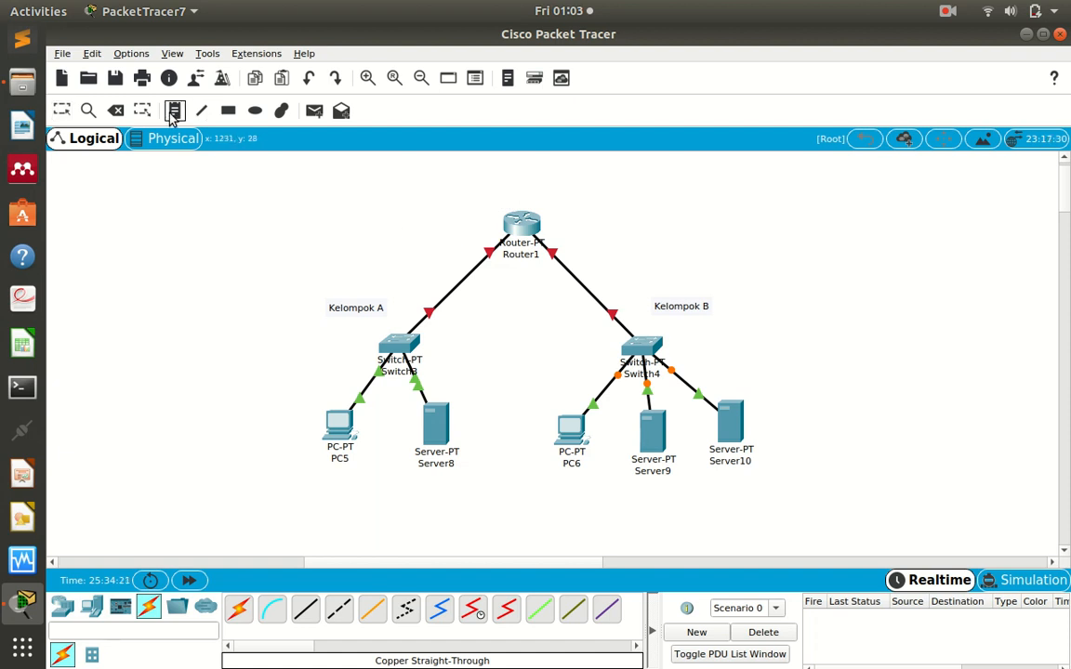
pyautogui.click(378, 252)
pyautogui.write('19')
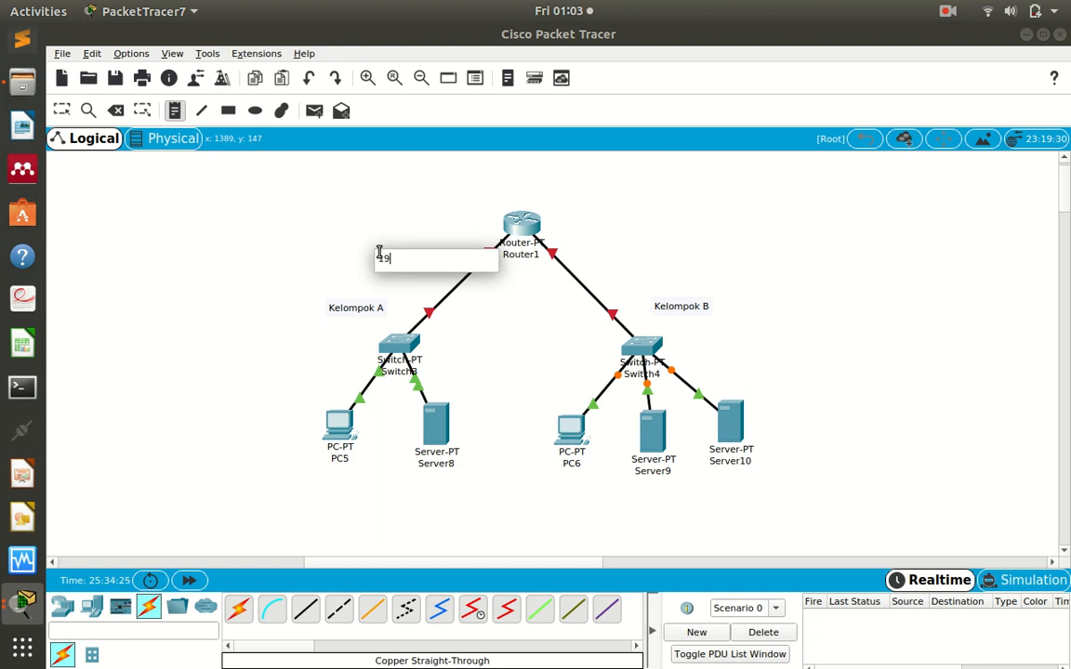
pyautogui.write('2.168.100.1')
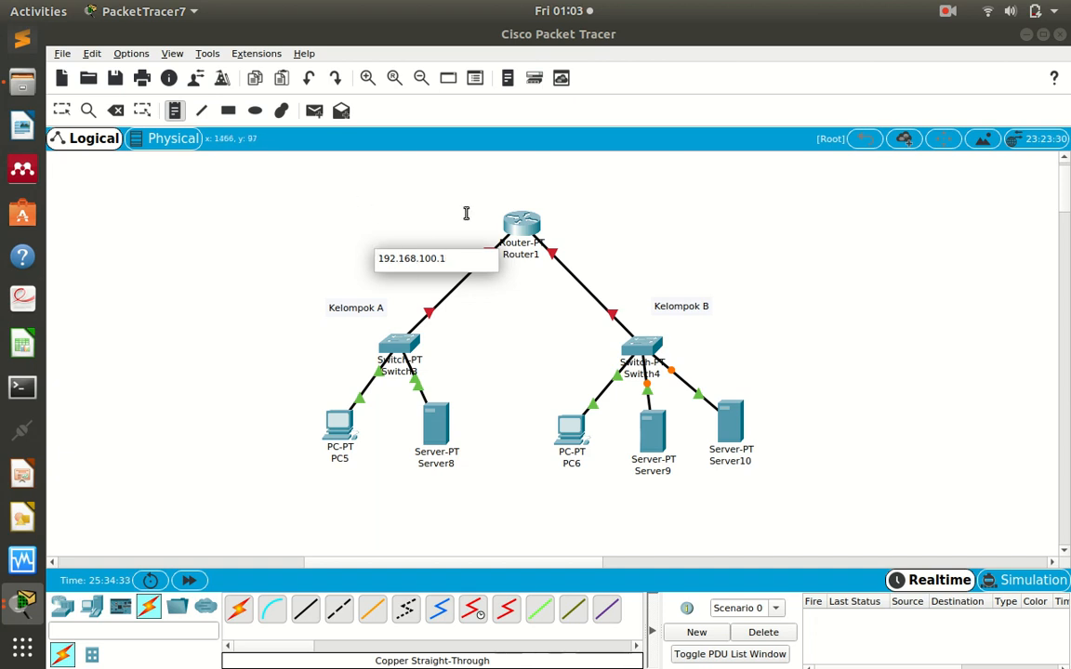
pyautogui.hotkey('ctrl', 'a')
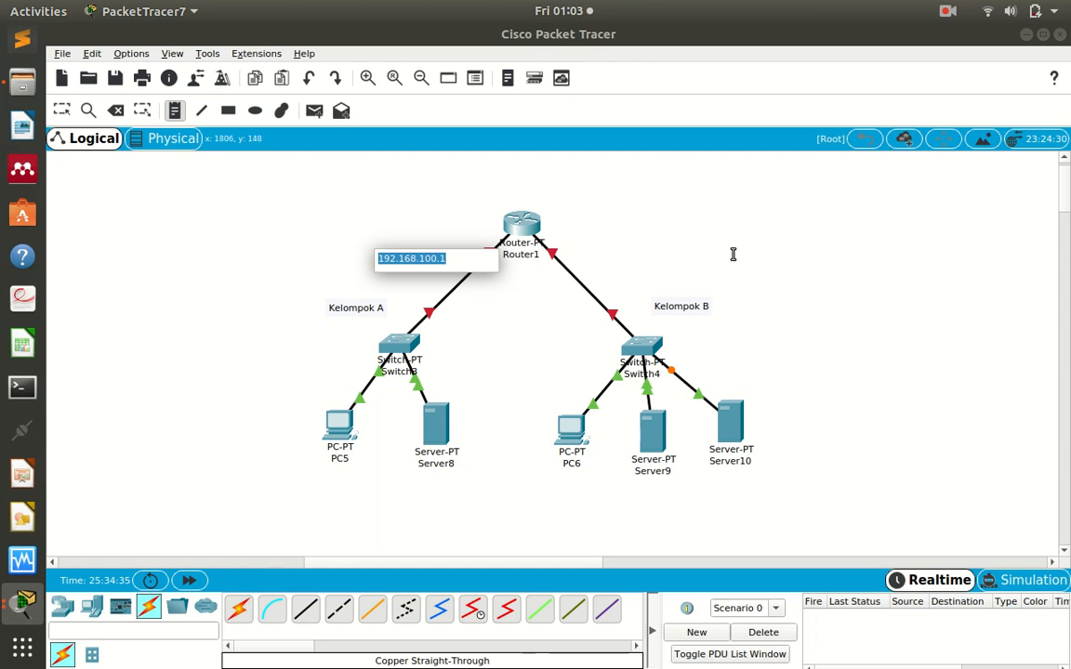
pyautogui.click(295, 492)
pyautogui.click(294, 489)
pyautogui.write('Kelompok A')
pyautogui.hotkey('ctrl', 'z')
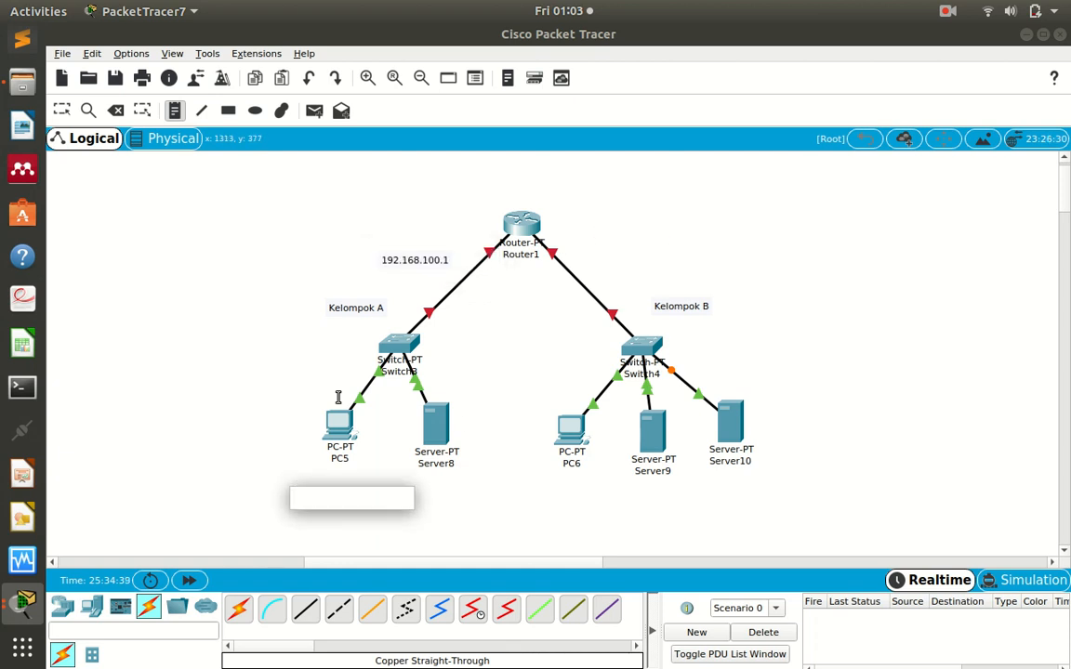
pyautogui.click(62, 113)
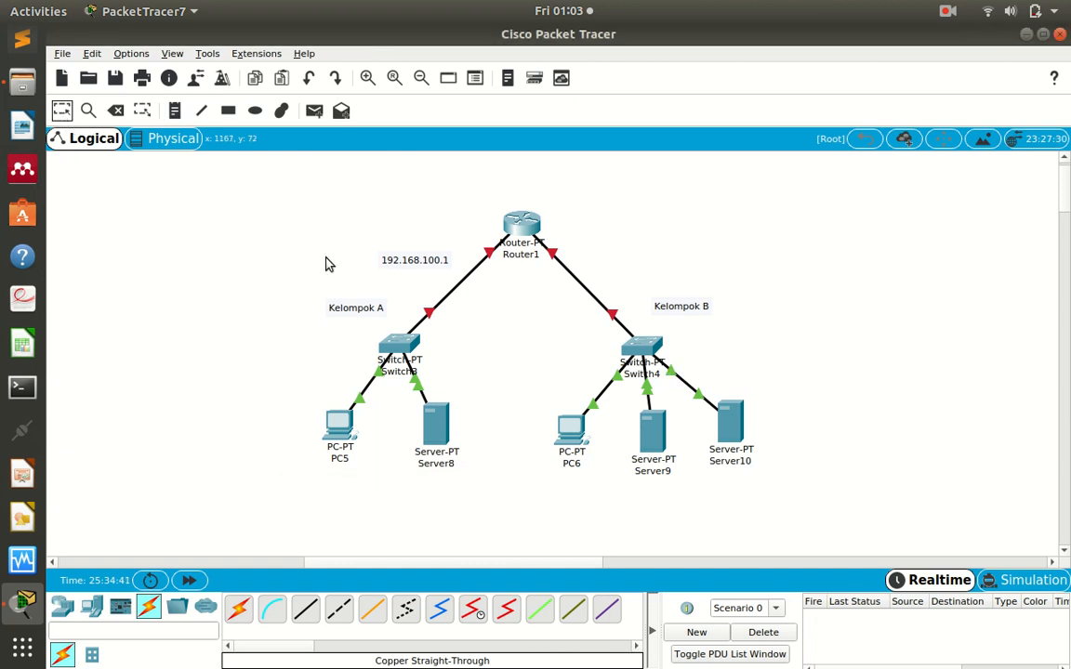
# Step: Copy the router address note's text and use it for a new note reading "192.168.100.2" below PC5
pyautogui.click(426, 259)
pyautogui.moveTo(427, 259); pyautogui.dragTo(375, 259)
pyautogui.hotkey('ctrl', 'c')
pyautogui.click(314, 487)
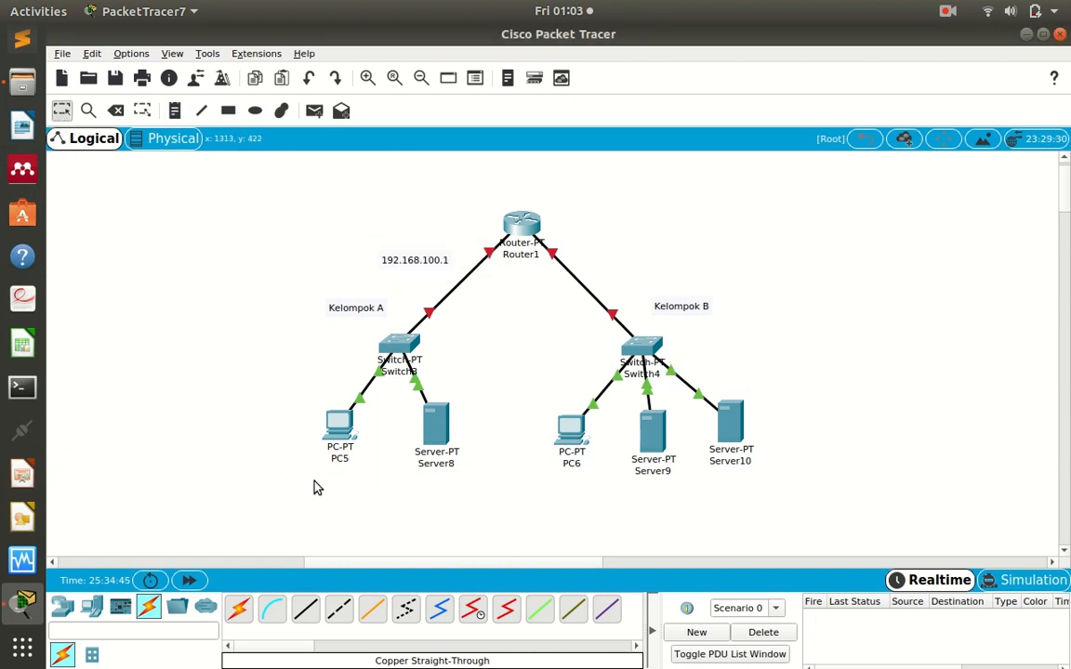
pyautogui.click(174, 110)
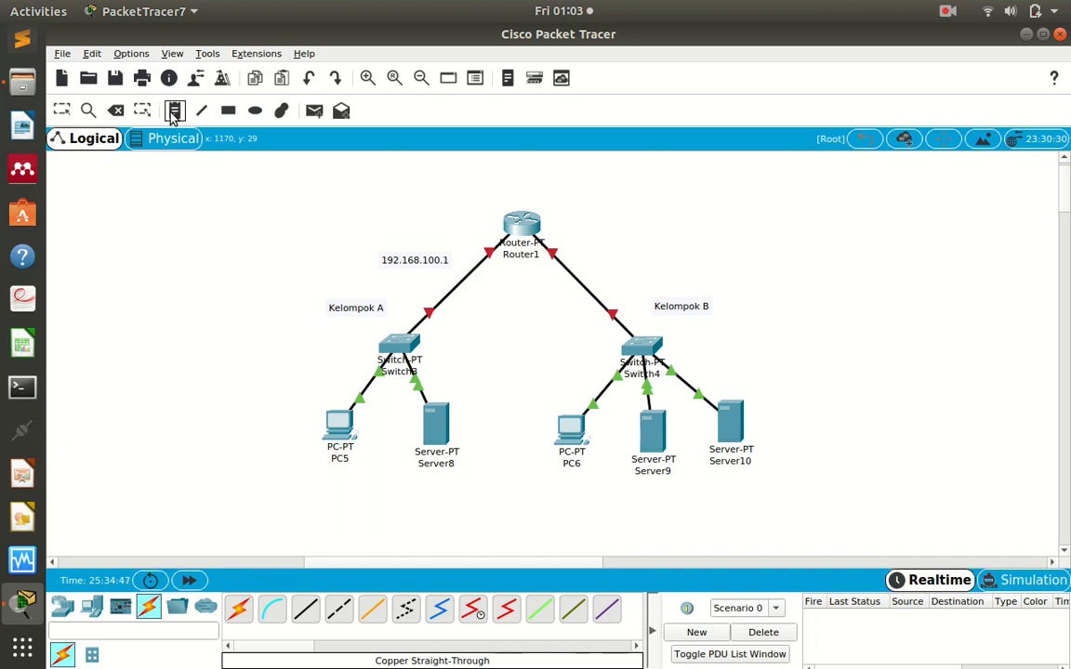
pyautogui.click(277, 478)
pyautogui.hotkey('ctrl', 'v')
pyautogui.press('BackSpace')
pyautogui.write('2')
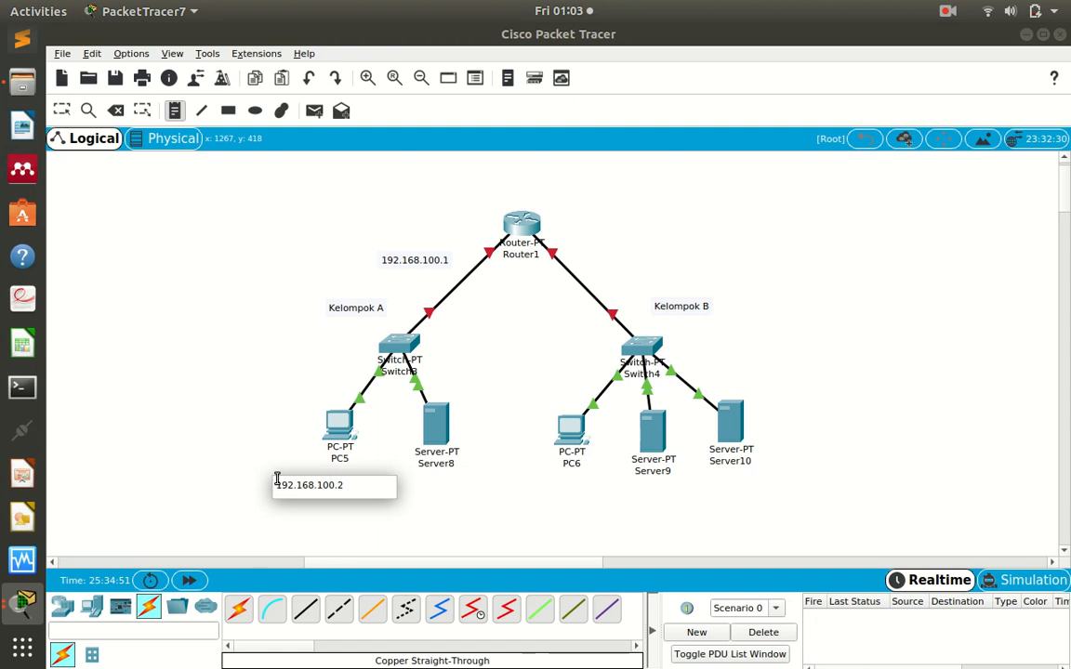
# Step: Add a text note reading "192.168.100.3" below Server8 from the copied address
pyautogui.click(403, 487)
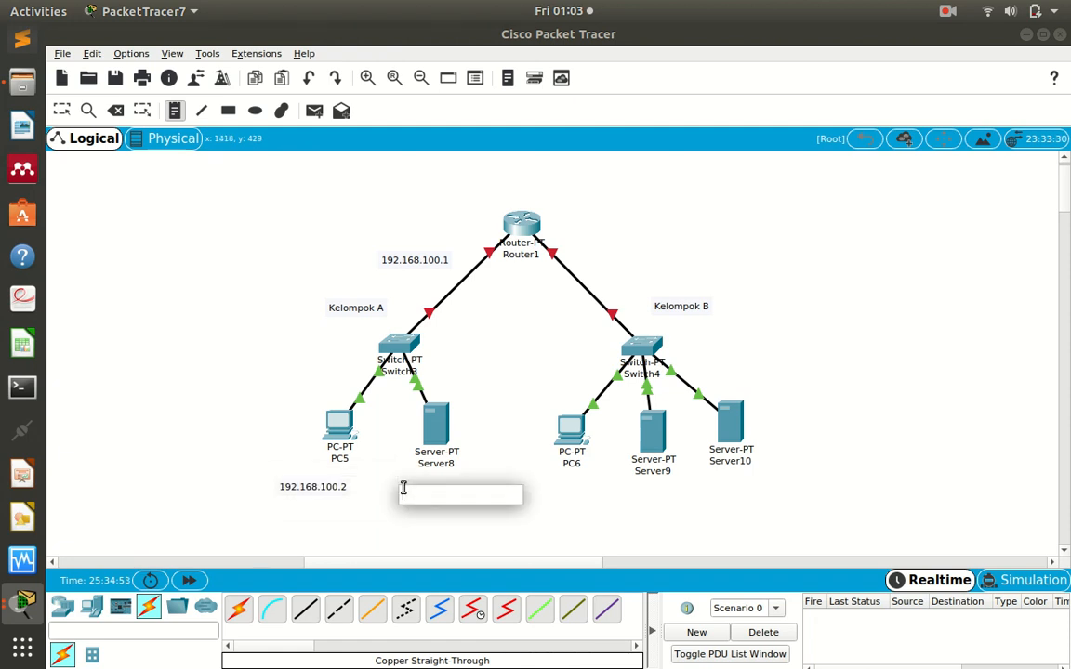
pyautogui.hotkey('ctrl', 'v')
pyautogui.press('BackSpace')
pyautogui.write('3')
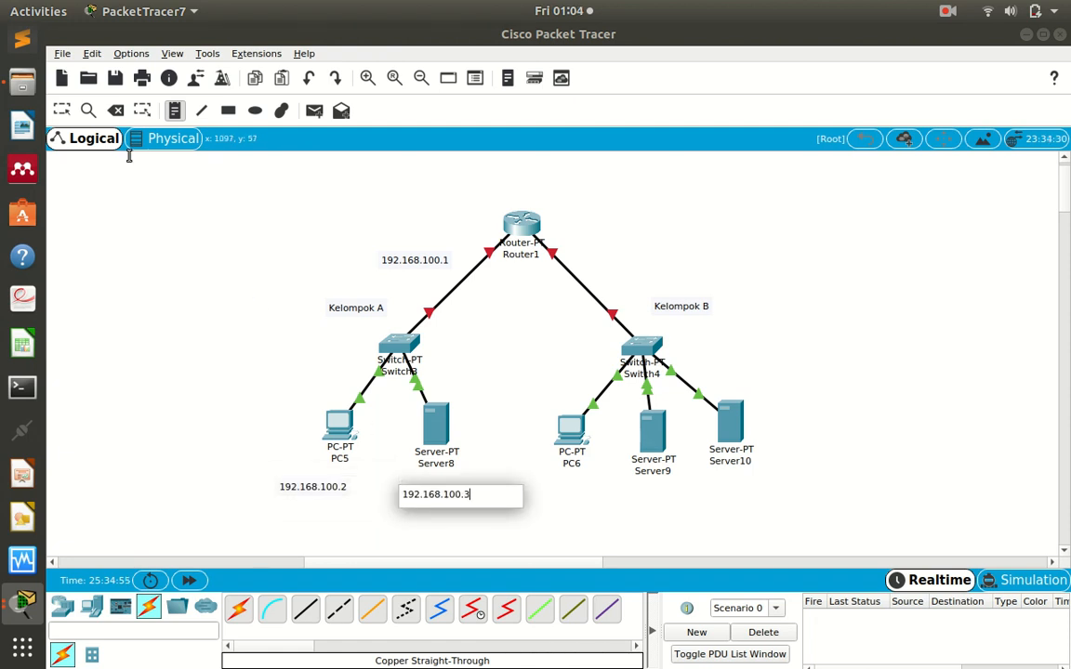
# Step: Move the 192.168.100.2 and 192.168.100.3 notes up close beneath PC5 and Server8
pyautogui.click(61, 110)
pyautogui.moveTo(325, 494); pyautogui.dragTo(345, 482)
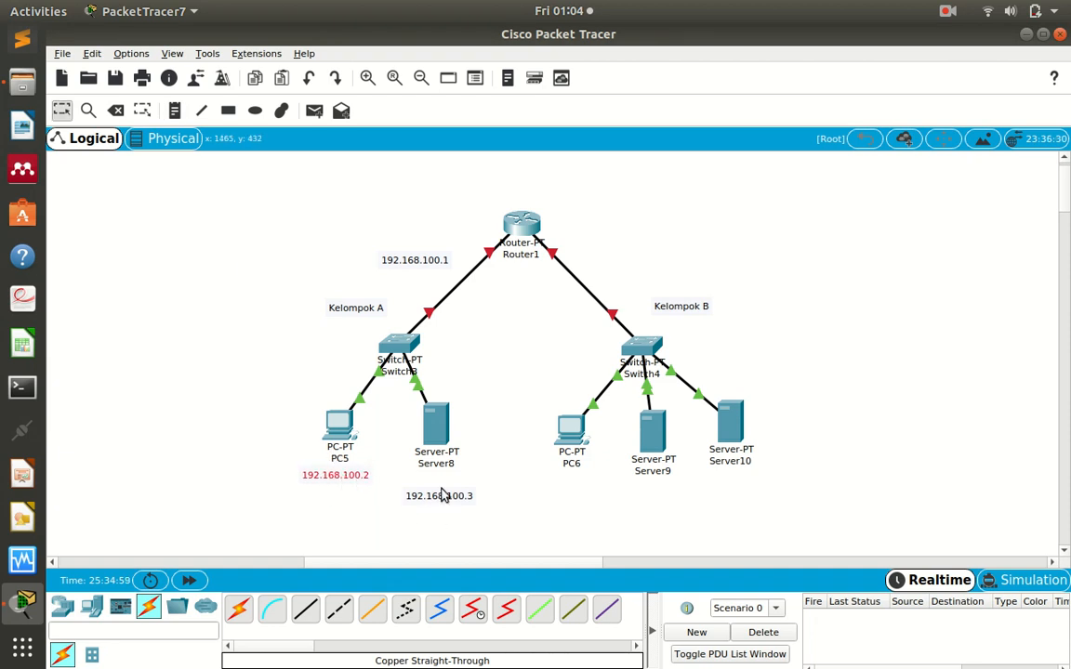
pyautogui.moveTo(438, 500); pyautogui.dragTo(433, 487)
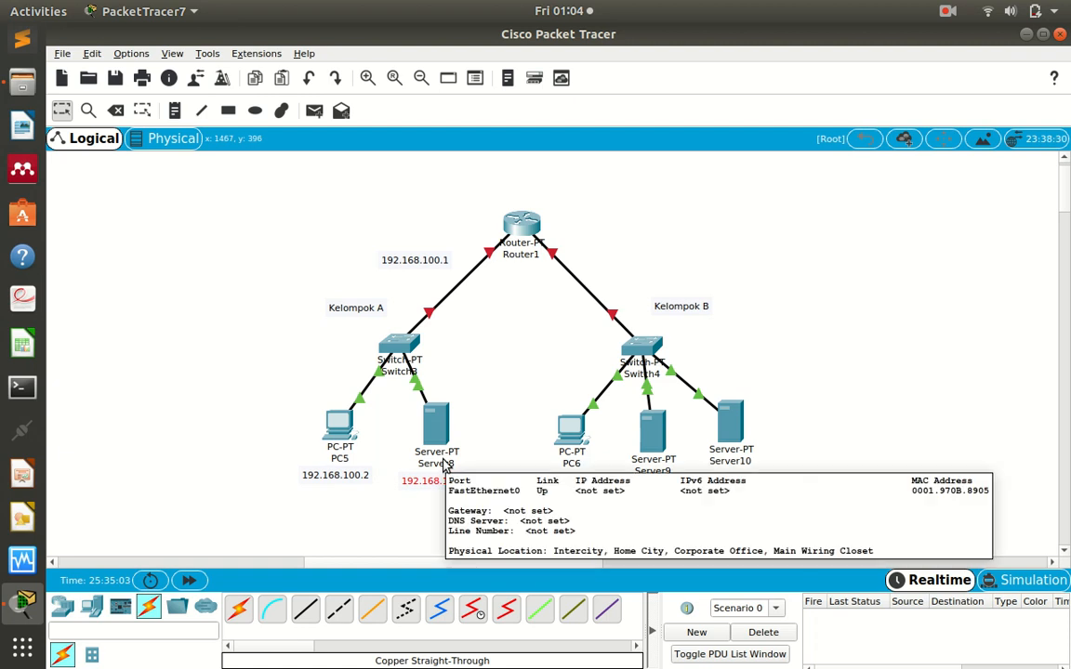
# Step: Rename Server8 as "Server Jarkom.com"
pyautogui.click(444, 463)
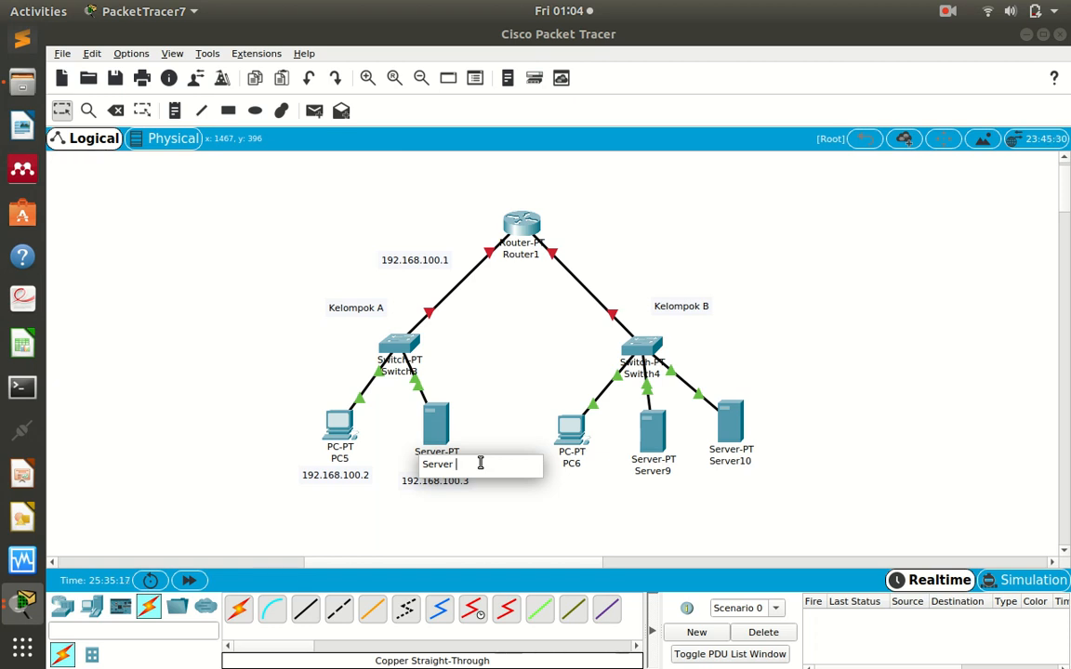
pyautogui.write('dministras')
pyautogui.press('BackSpace')
pyautogui.press('BackSpace')
pyautogui.write('Jarkom.com')
pyautogui.click(64, 110)
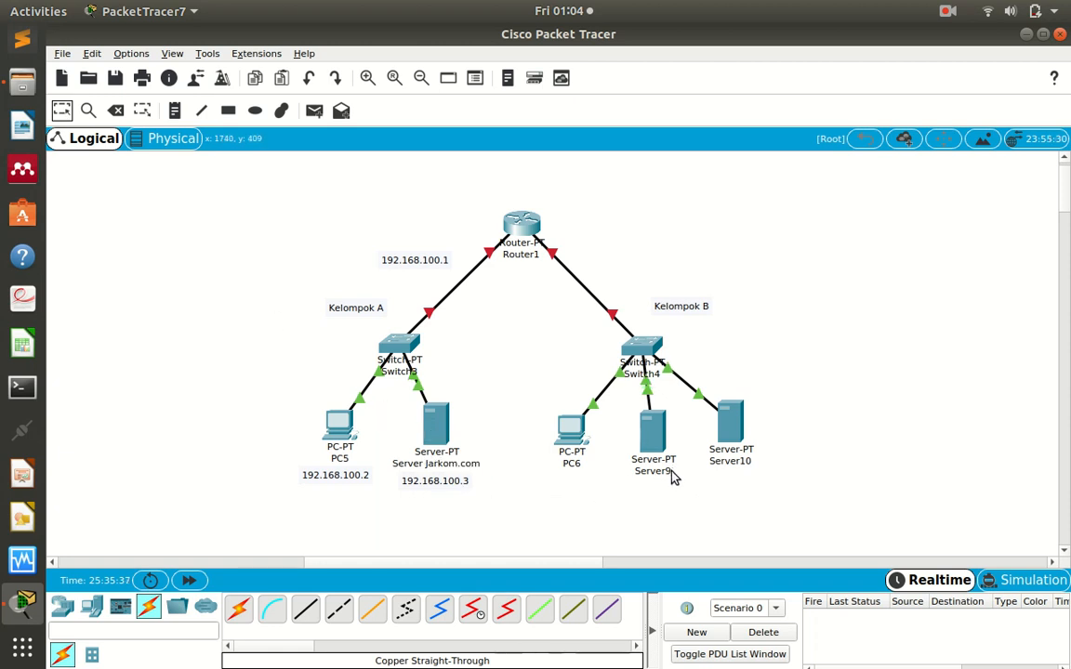
# Step: Rename Server9 as "Server Sisinfo.com"
pyautogui.click(651, 471)
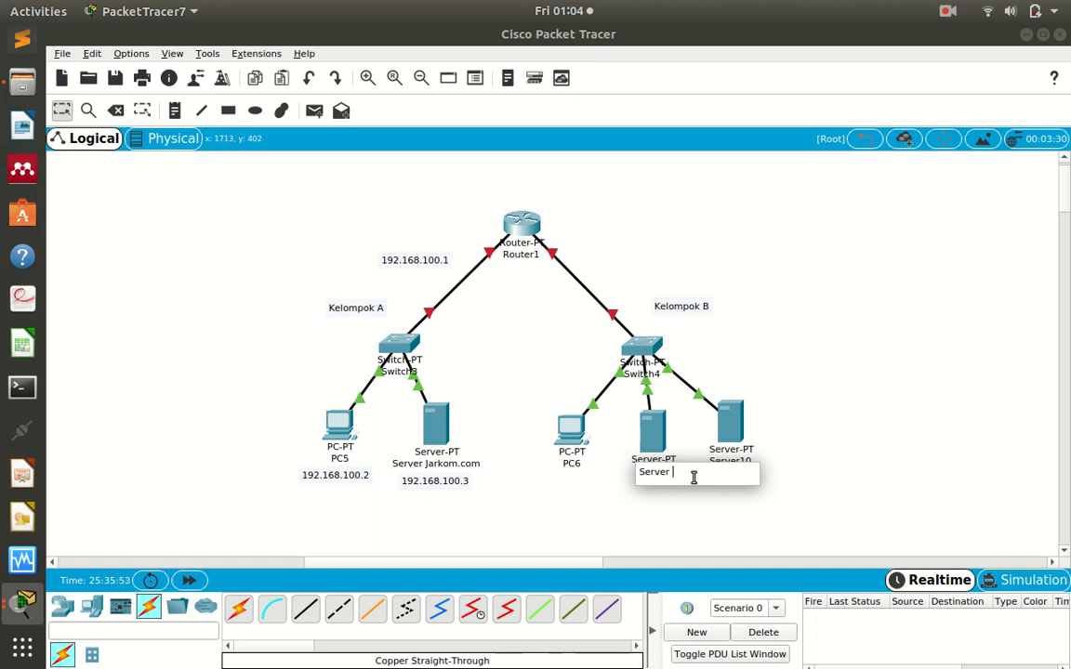
pyautogui.write('S')
pyautogui.write('i')
pyautogui.write('ten')
pyautogui.write(' info')
pyautogui.write('rmasi')
pyautogui.press('Right')
pyautogui.press('Right')
pyautogui.press('Right')
pyautogui.press('Right')
pyautogui.press('BackSpace')
pyautogui.press('BackSpace')
pyautogui.press('BackSpace')
pyautogui.press('BackSpace')
pyautogui.press('BackSpace')
pyautogui.write('s')
pyautogui.click(62, 107)
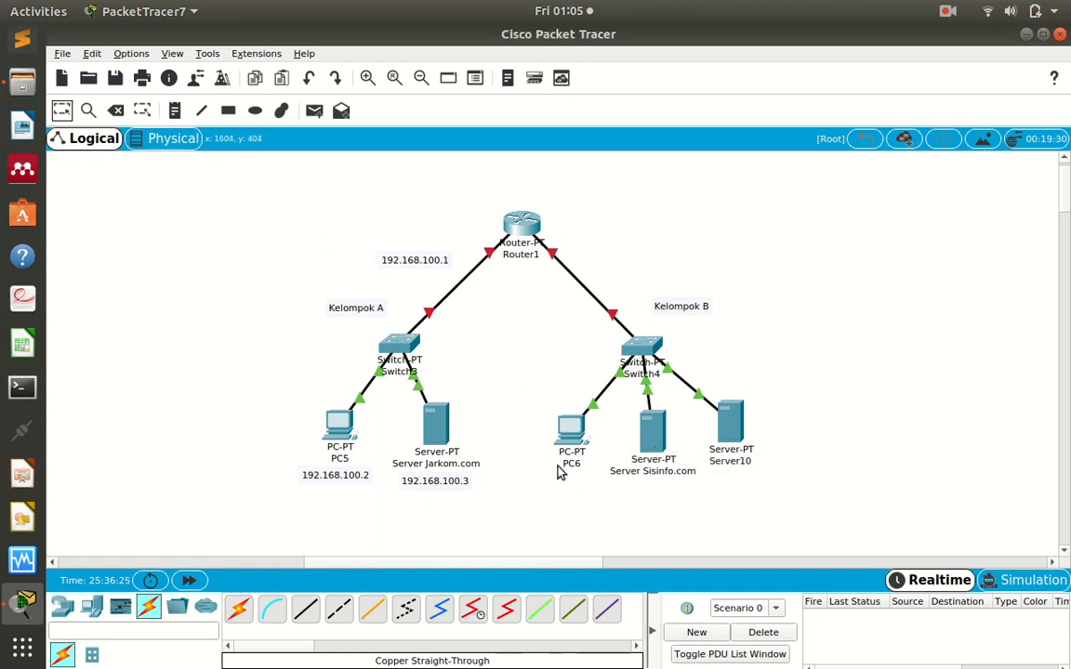
# Step: Copy PC5's address note and add a text note reading "192.168.200.2" below PC6
pyautogui.doubleClick(362, 475)
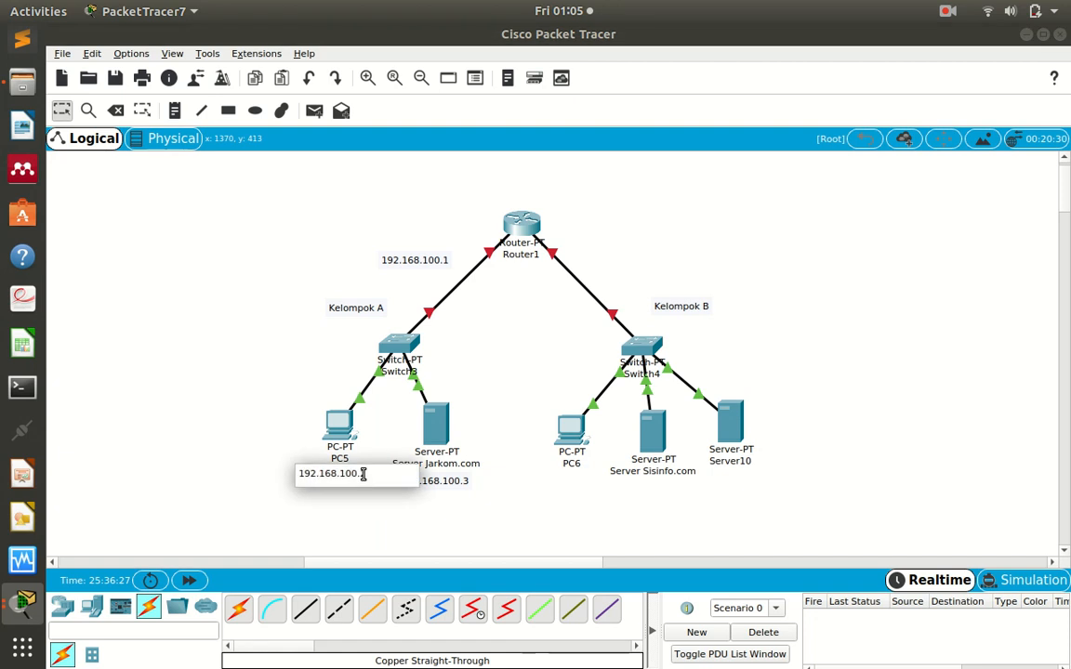
pyautogui.hotkey('ctrl', 'a')
pyautogui.hotkey('ctrl', 'c')
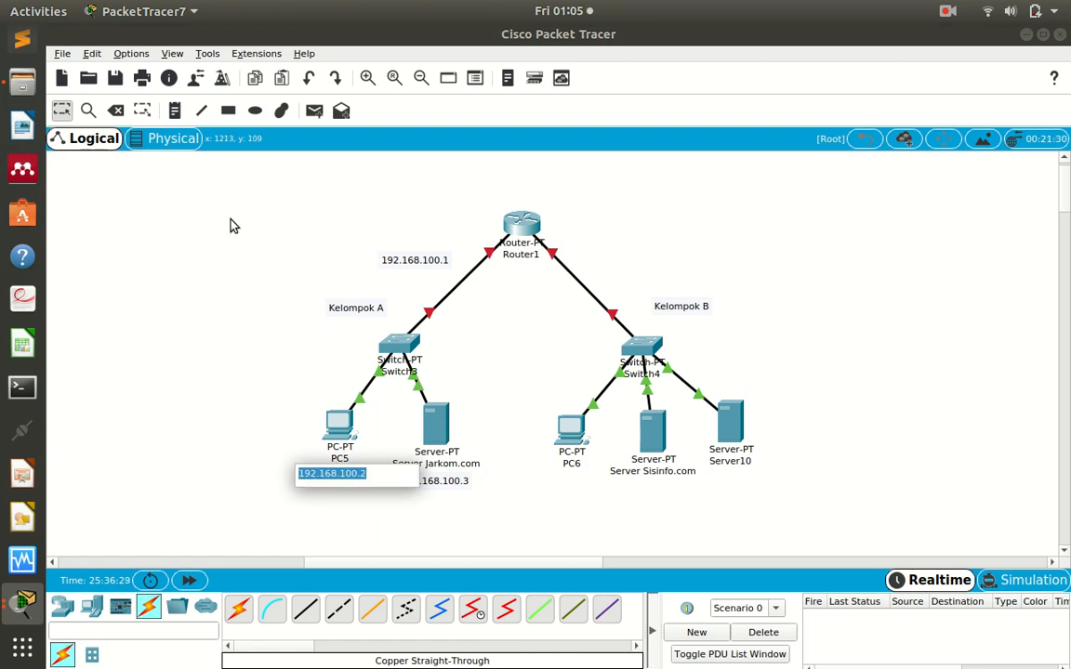
pyautogui.click(175, 110)
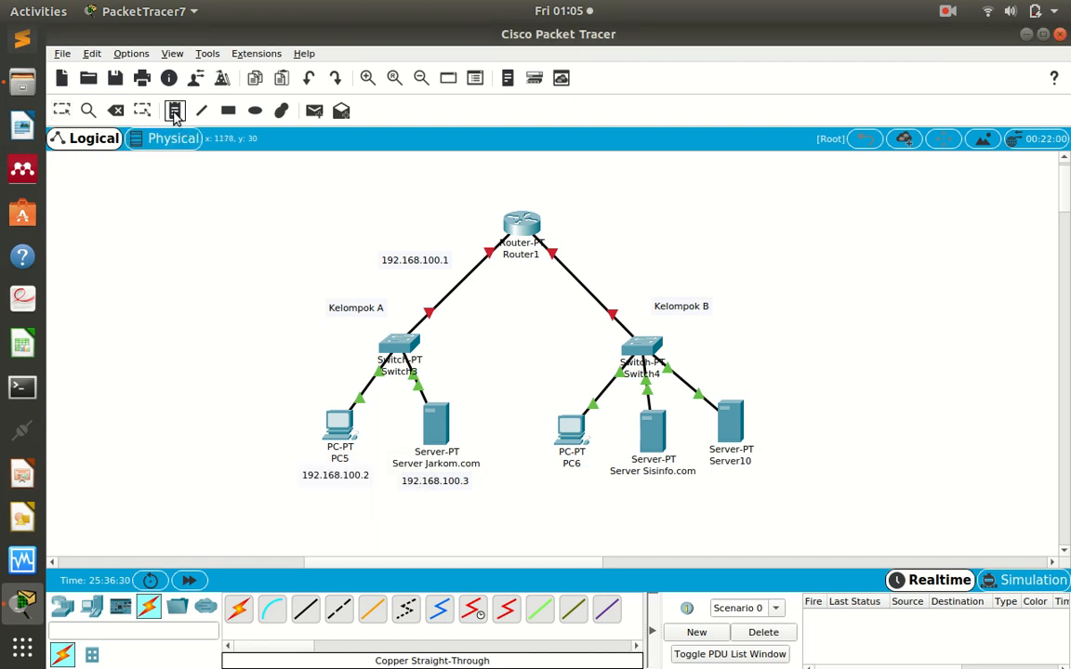
pyautogui.click(537, 481)
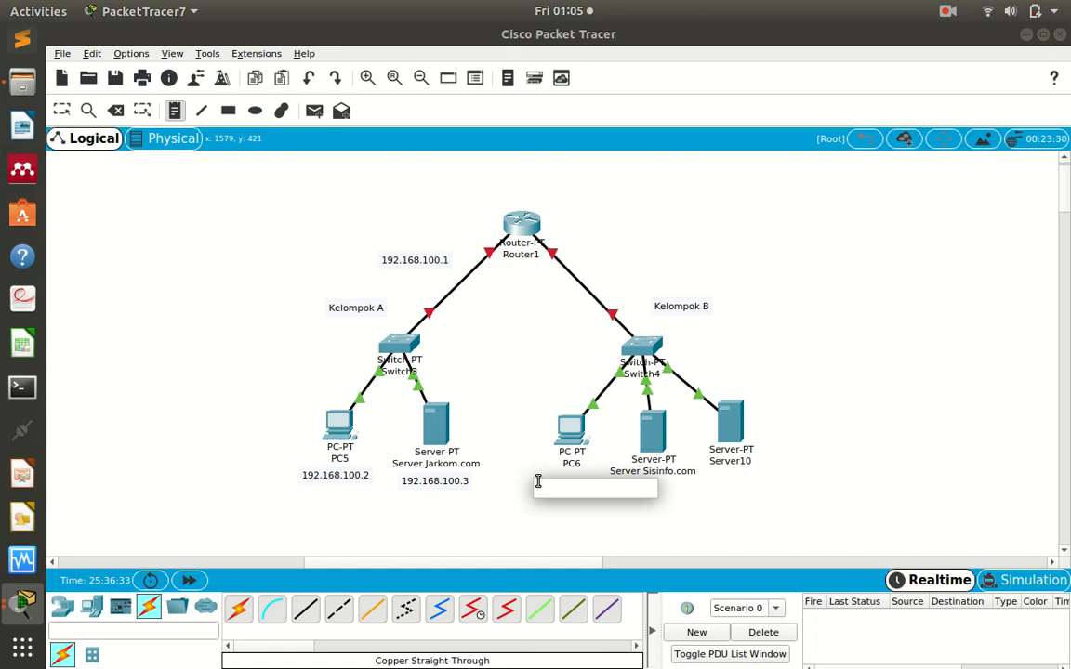
pyautogui.hotkey('ctrl', 'v')
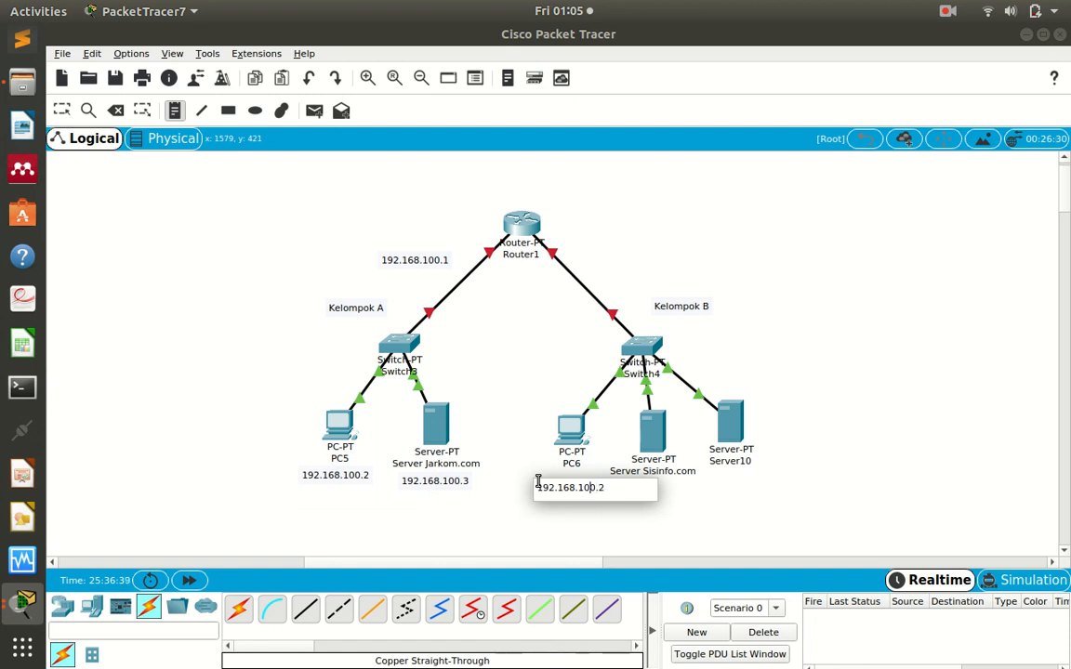
pyautogui.press('BackSpace')
pyautogui.write('2')
# Step: Add a text note reading "192.168.200.1" beside Router1's link to Switch4, adapted from the copied address
pyautogui.click(588, 251)
pyautogui.click(588, 251)
pyautogui.hotkey('ctrl', 'v')
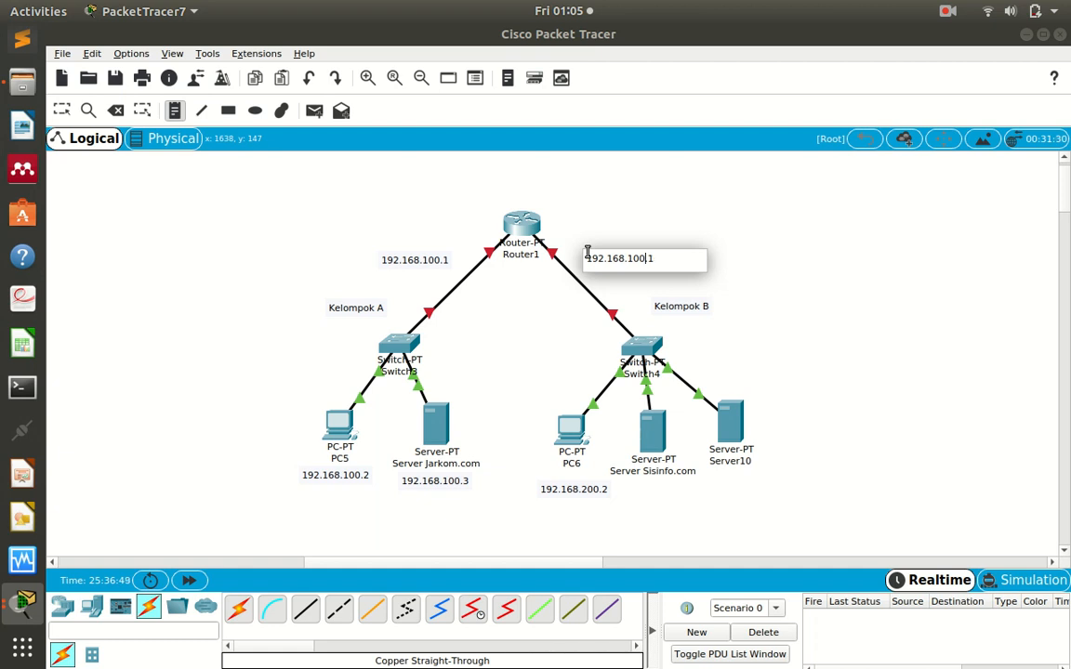
pyautogui.press('BackSpace')
pyautogui.write('2')
# Step: Copy the 192.168.200.1 note's text and add a note reading "192.168.200.3" below Server Sisinfo.com
pyautogui.hotkey('ctrl', 'a')
pyautogui.hotkey('ctrl', 'c')
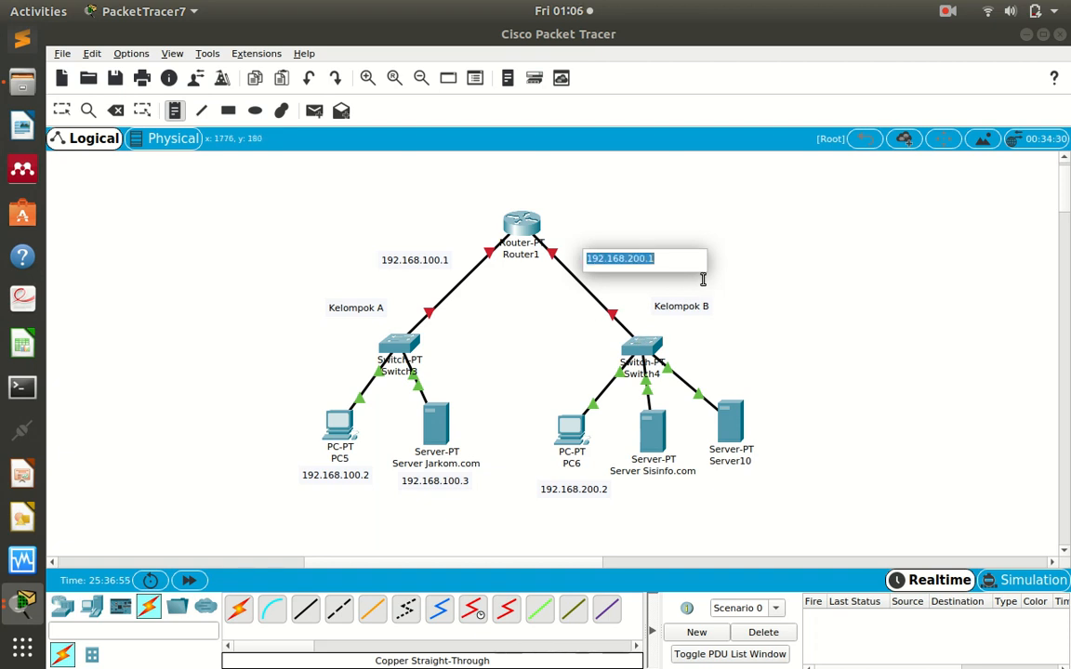
pyautogui.click(176, 111)
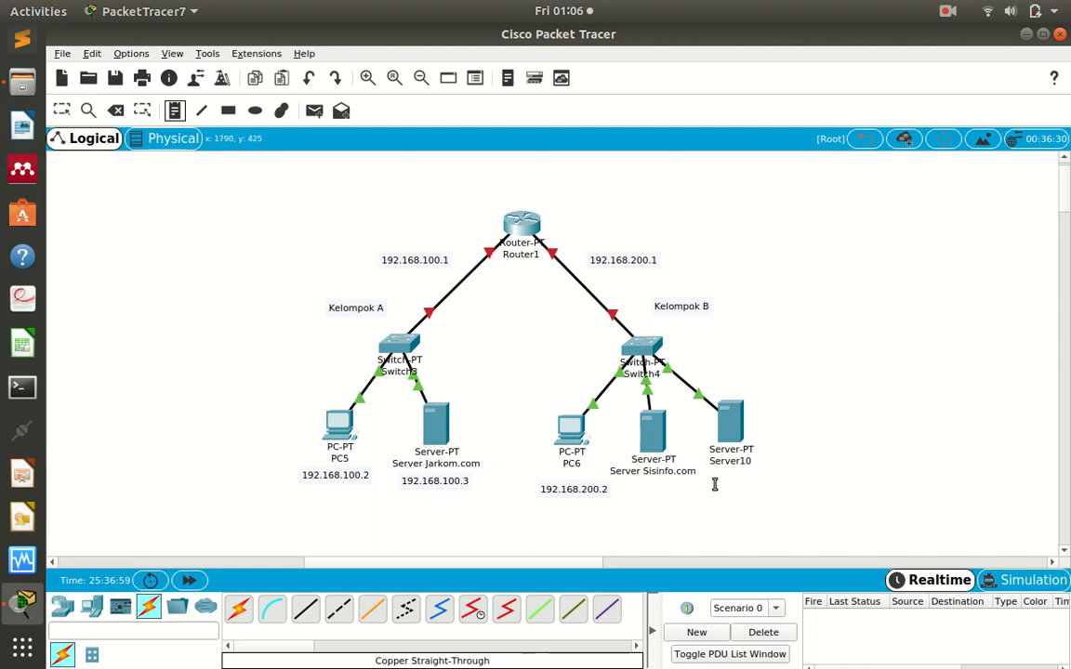
pyautogui.click(639, 490)
pyautogui.hotkey('ctrl', 'v')
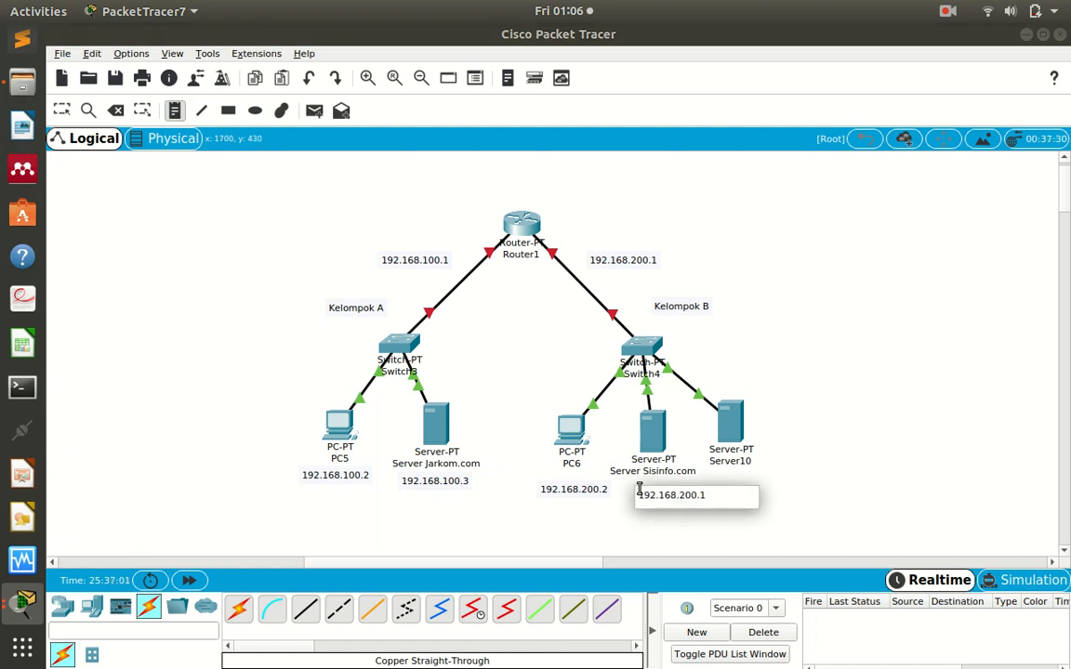
pyautogui.write('3')
# Step: Add a text note reading "192.168.200.4" below Server10 from the copied address
pyautogui.click(748, 475)
pyautogui.hotkey('ctrl', 'v')
pyautogui.press('BackSpace')
pyautogui.write('4')
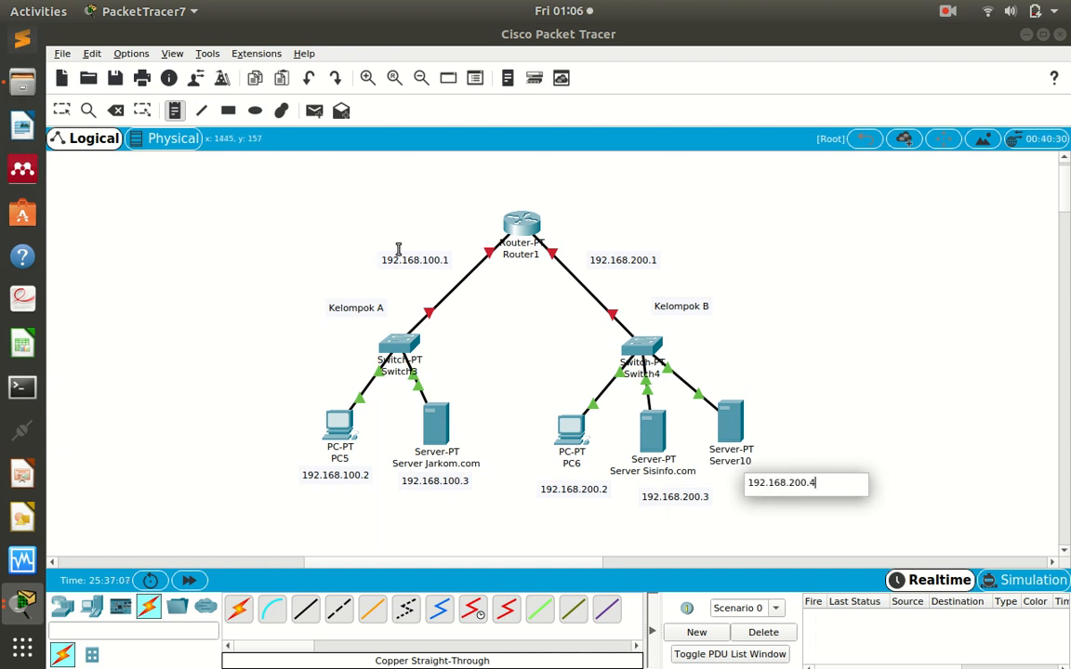
# Step: Move the 192.168.200.2, 192.168.200.3 and 192.168.200.4 notes up close beneath PC6, Server Sisinfo.com and Server10
pyautogui.click(61, 112)
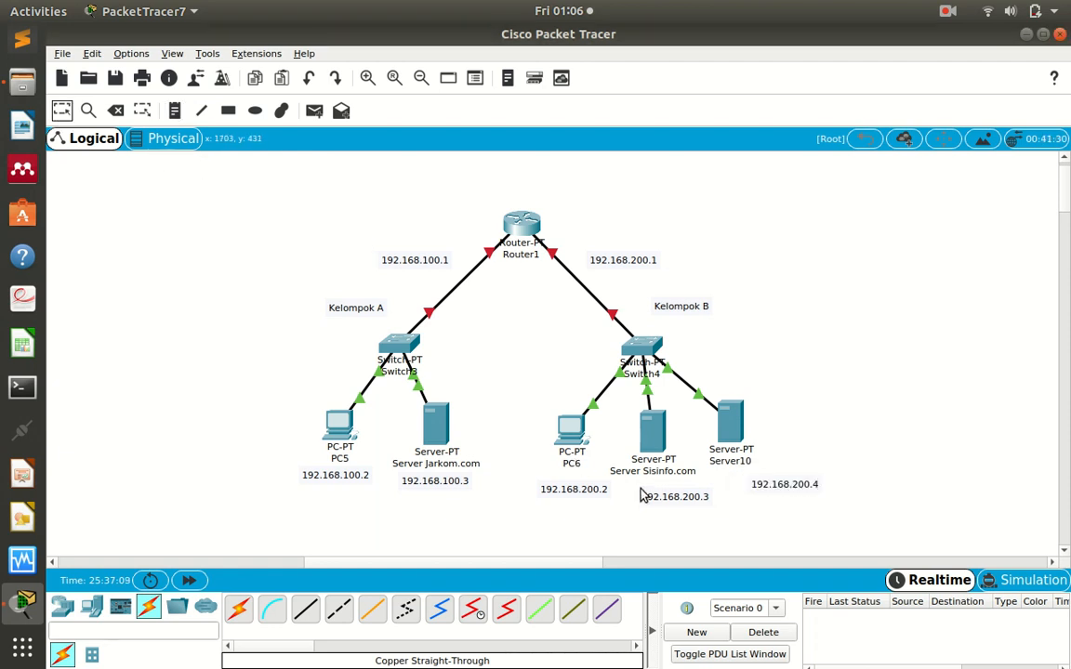
pyautogui.moveTo(557, 489); pyautogui.dragTo(554, 486)
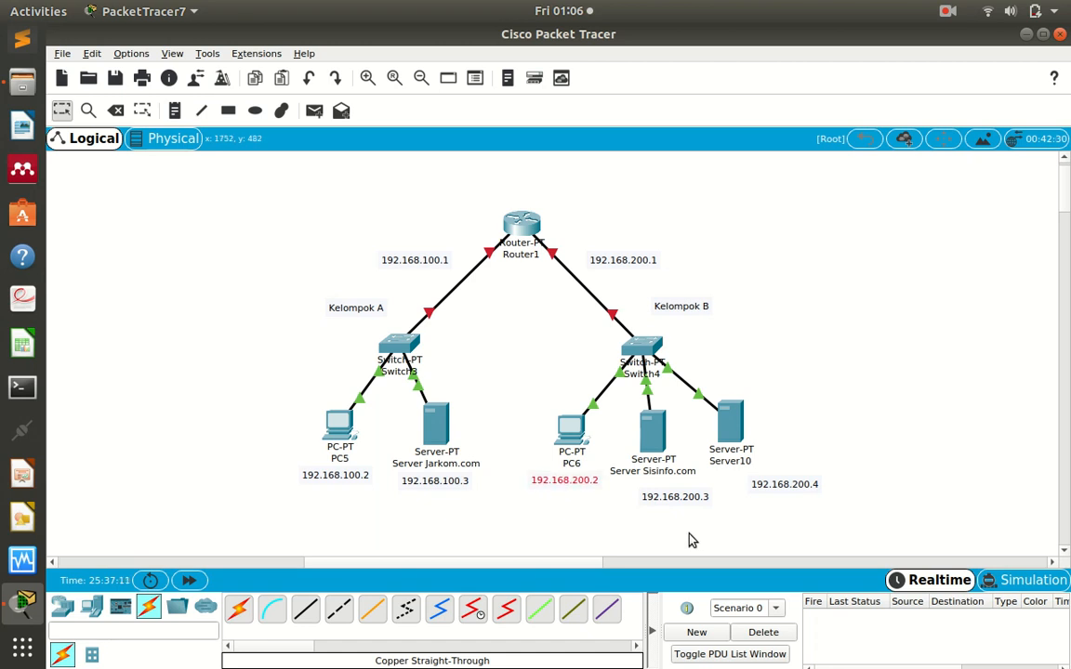
pyautogui.moveTo(662, 503); pyautogui.dragTo(641, 496)
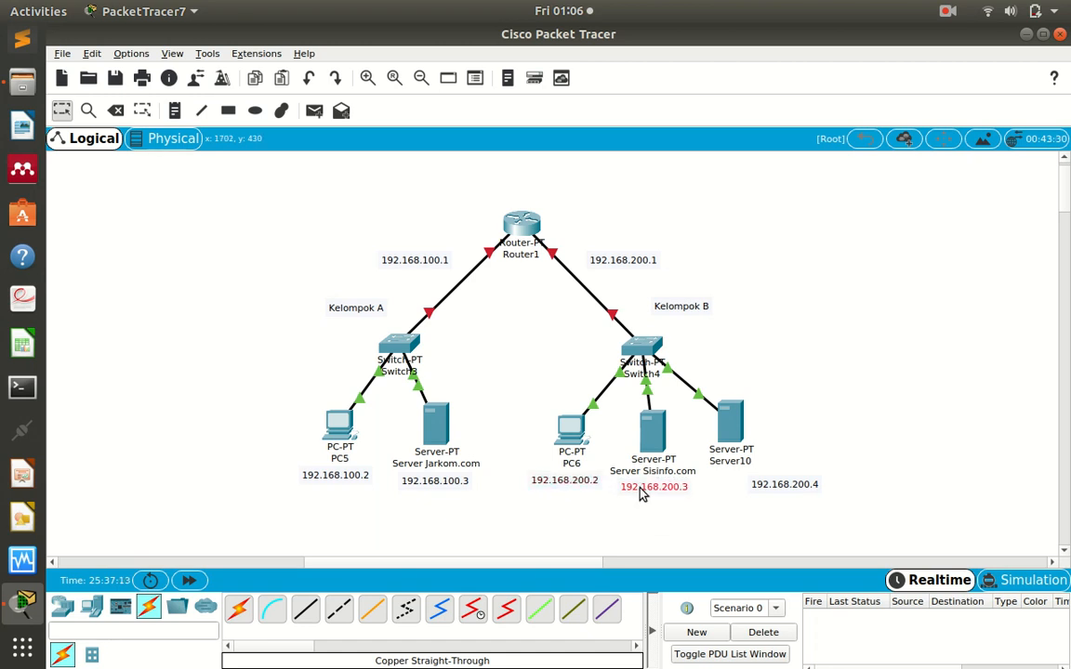
pyautogui.moveTo(810, 493); pyautogui.dragTo(766, 487)
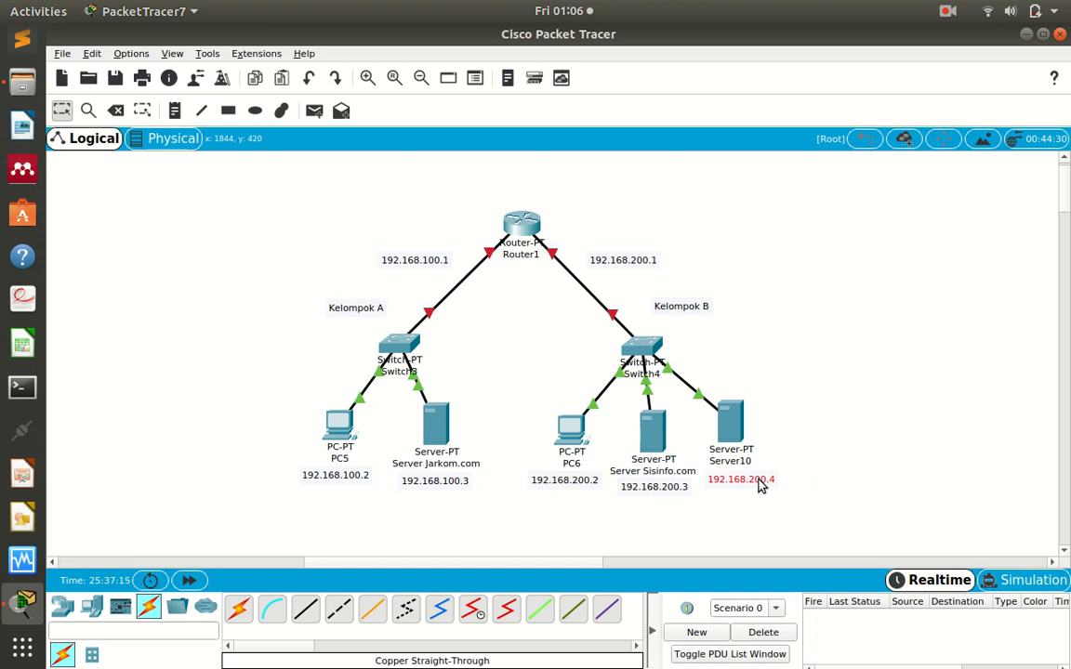
# Step: Rename Server10 as "Server DNS"
pyautogui.click(732, 463)
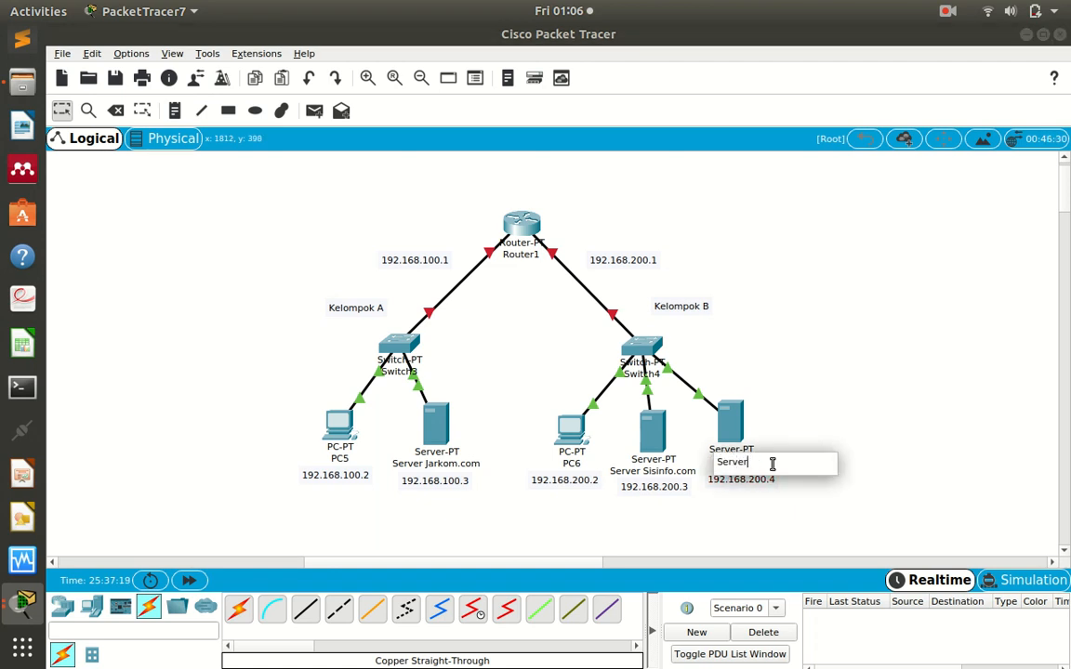
pyautogui.write('DNS')
pyautogui.press('Return')
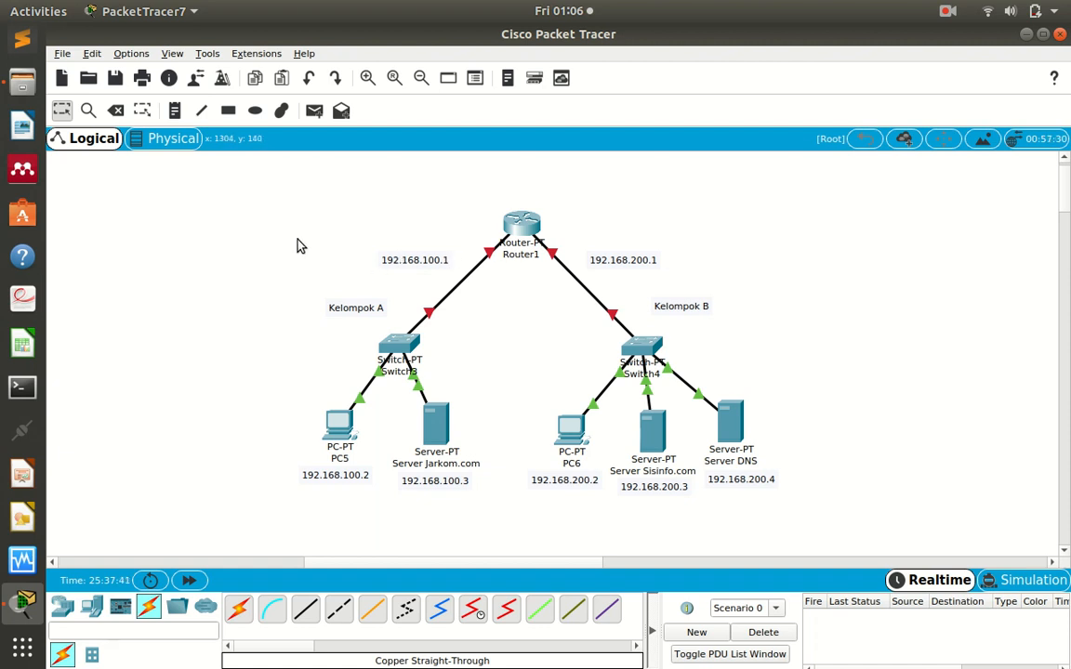
pyautogui.moveTo(265, 197); pyautogui.dragTo(487, 507)
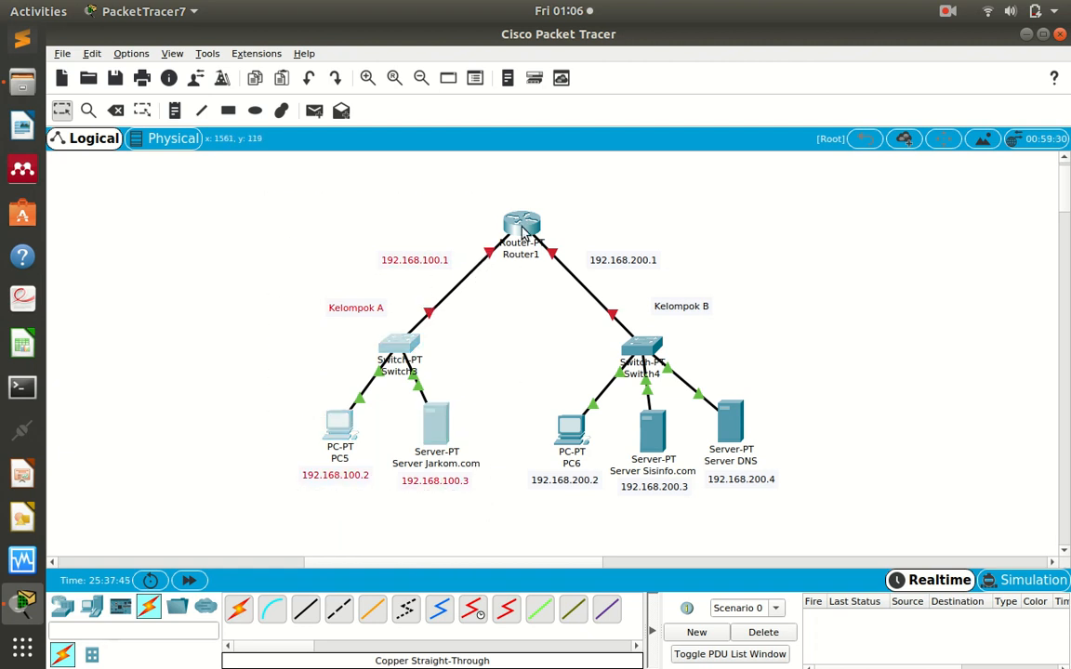
pyautogui.click(425, 244)
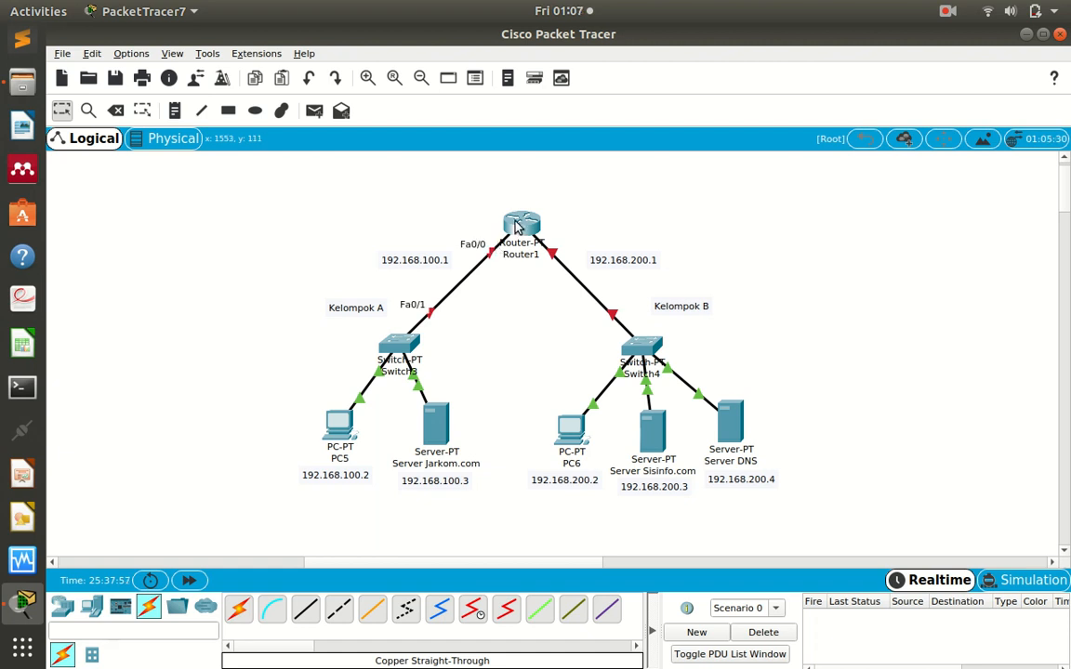
# Step: Configure Router1's FastEthernet0/0 with IP address 192.168.100.1 and subnet mask 255.255.255.0, and turn the port on
pyautogui.click(518, 225)
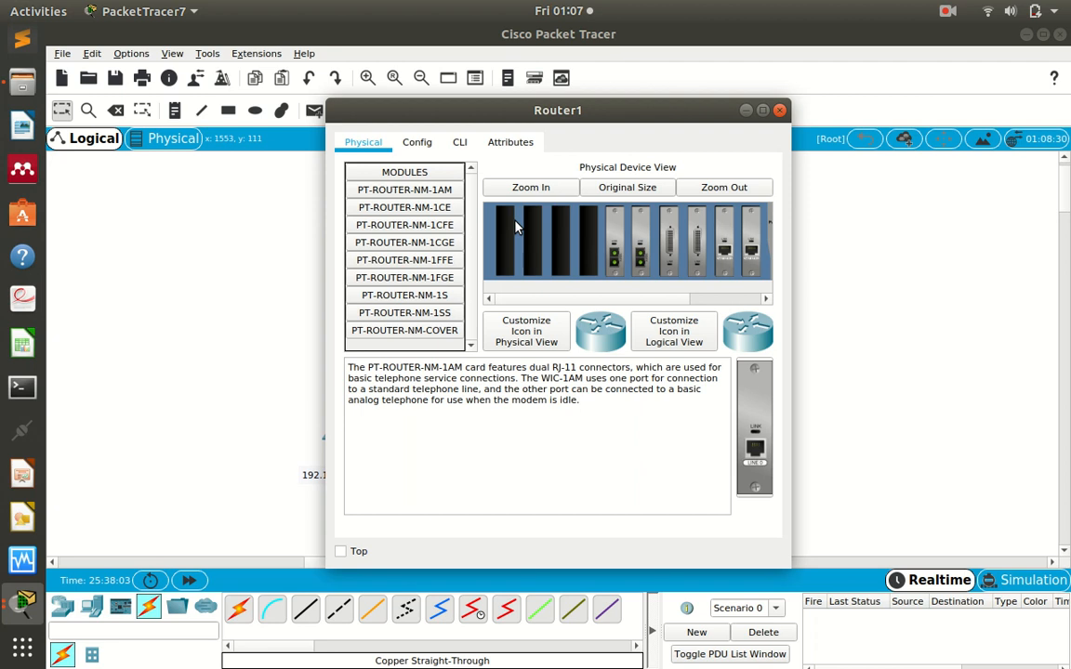
pyautogui.click(417, 144)
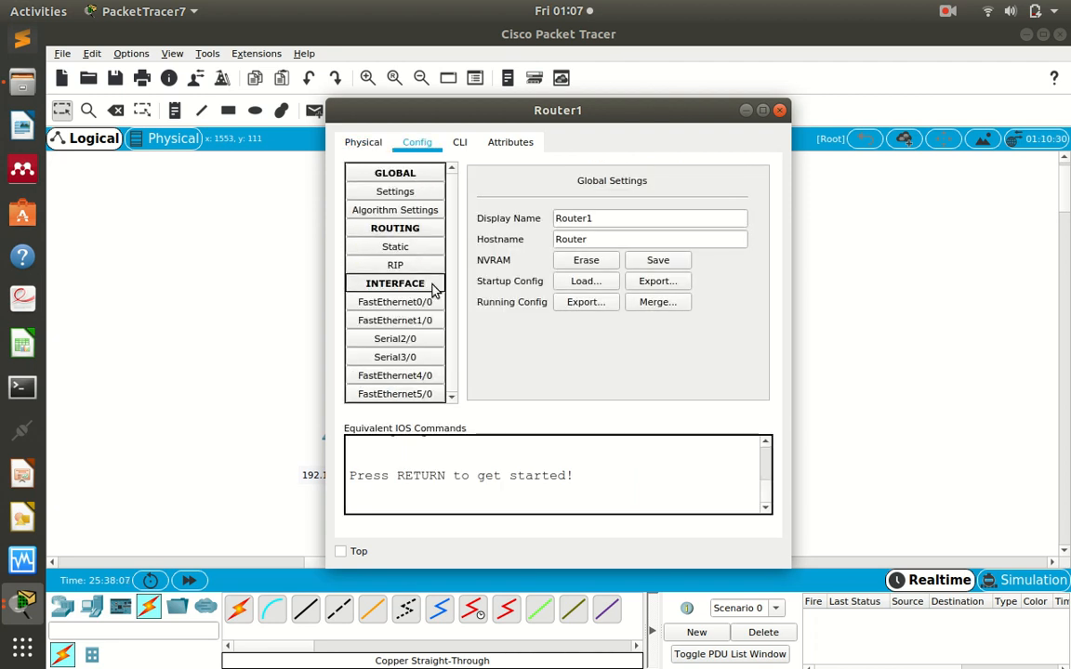
pyautogui.click(391, 303)
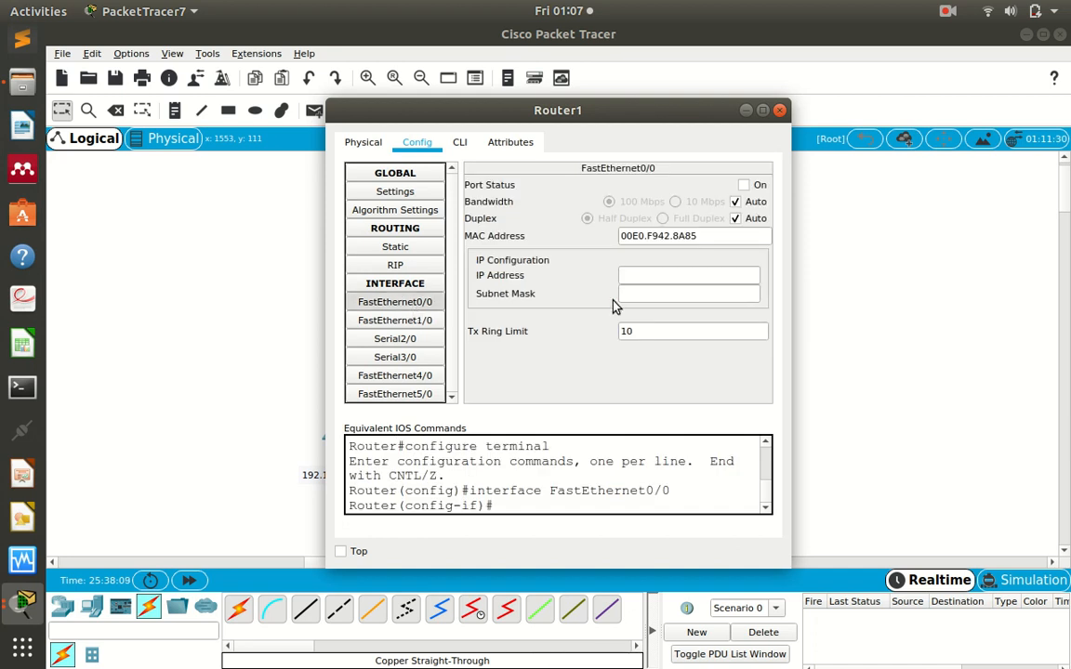
pyautogui.click(644, 277)
pyautogui.write('192')
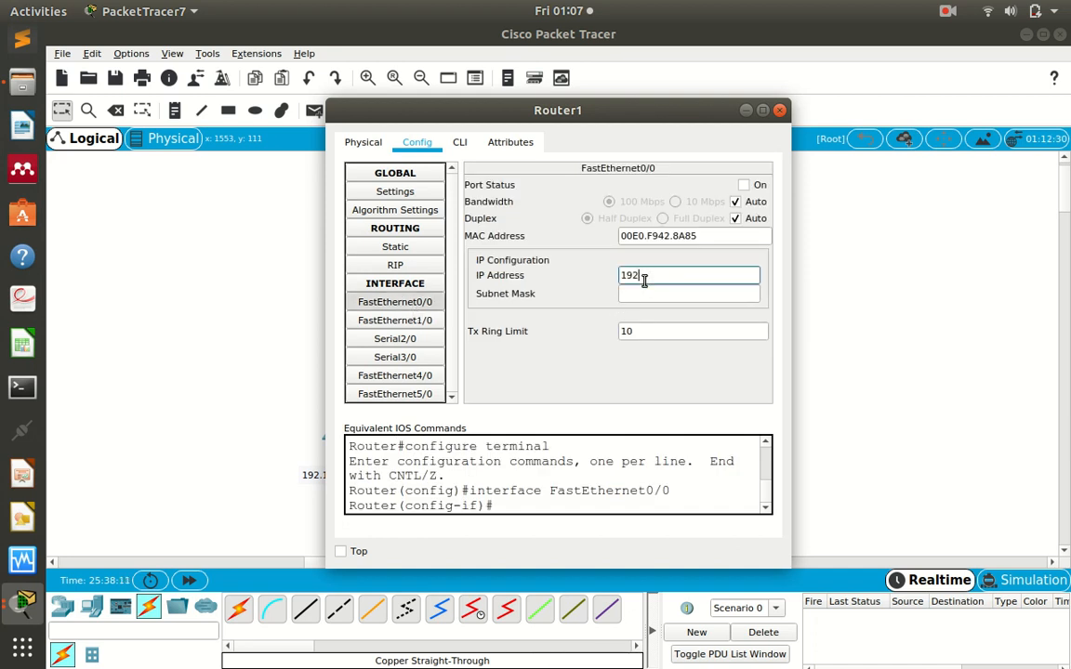
pyautogui.write('.168.100.1')
pyautogui.click(668, 295)
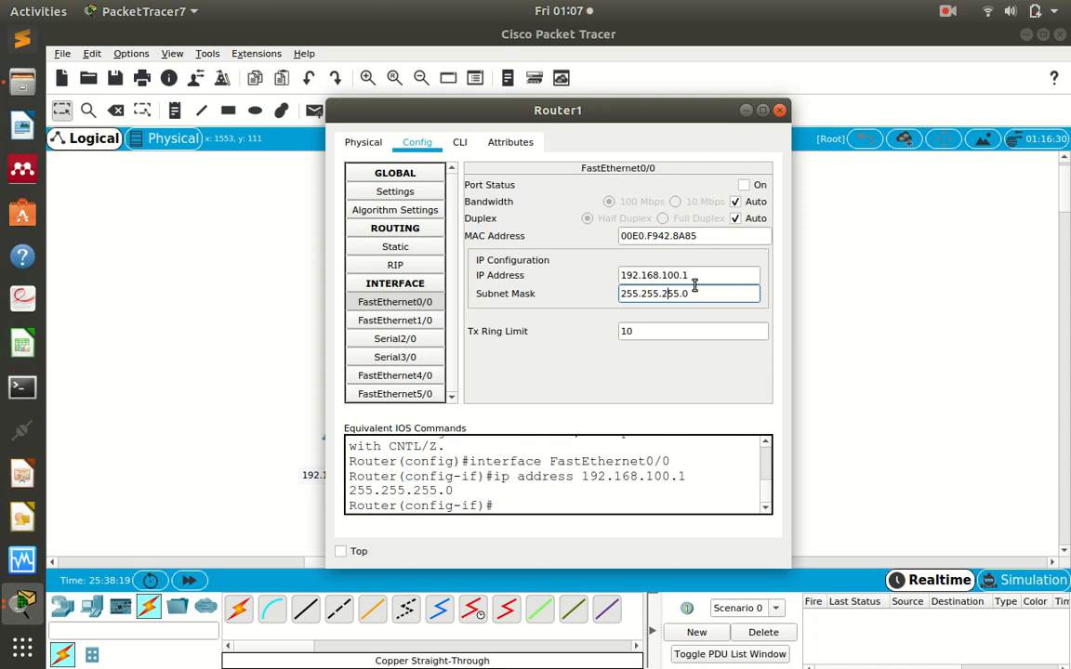
pyautogui.click(744, 185)
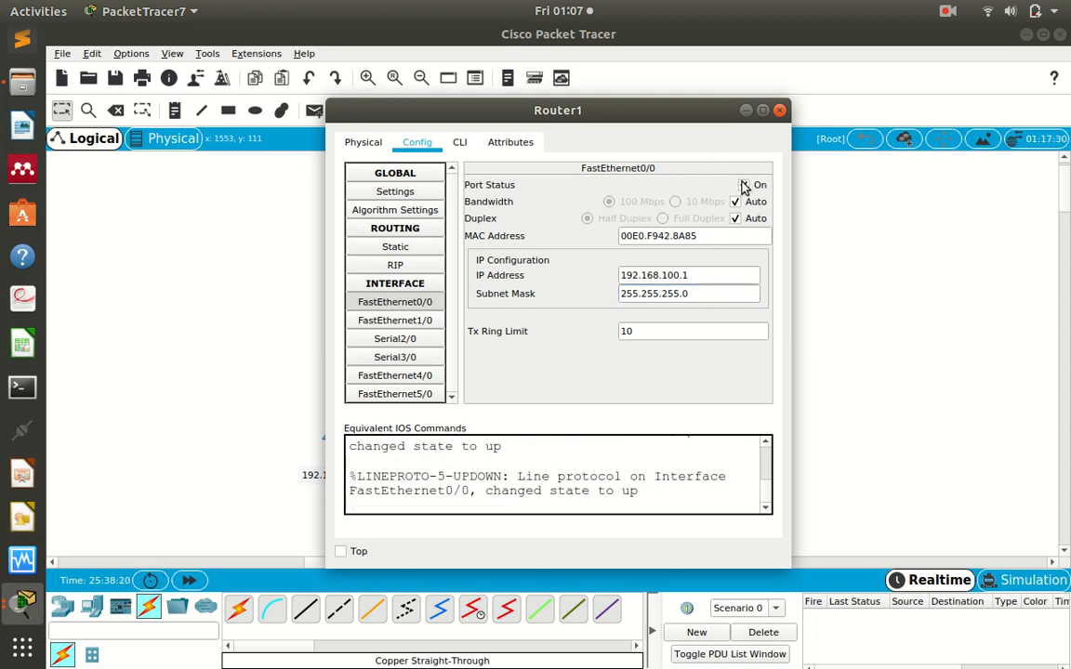
pyautogui.click(779, 111)
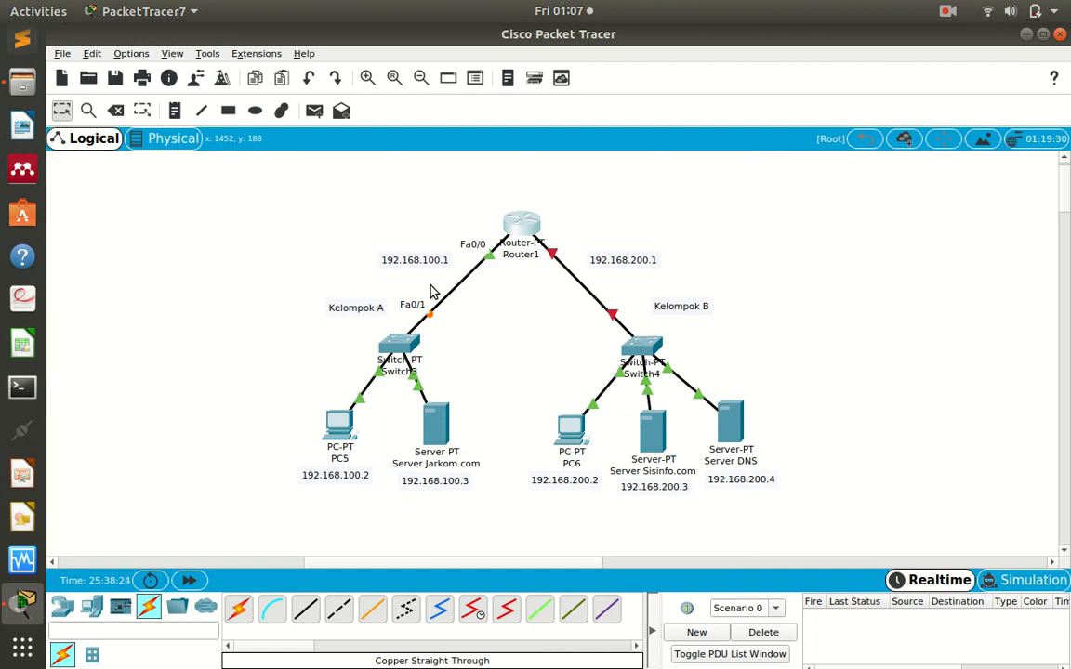
# Step: Give PC5 the static IP address 192.168.100.2 from its note, with subnet mask 255.255.255.0
pyautogui.doubleClick(350, 476)
pyautogui.hotkey('ctrl', 'c')
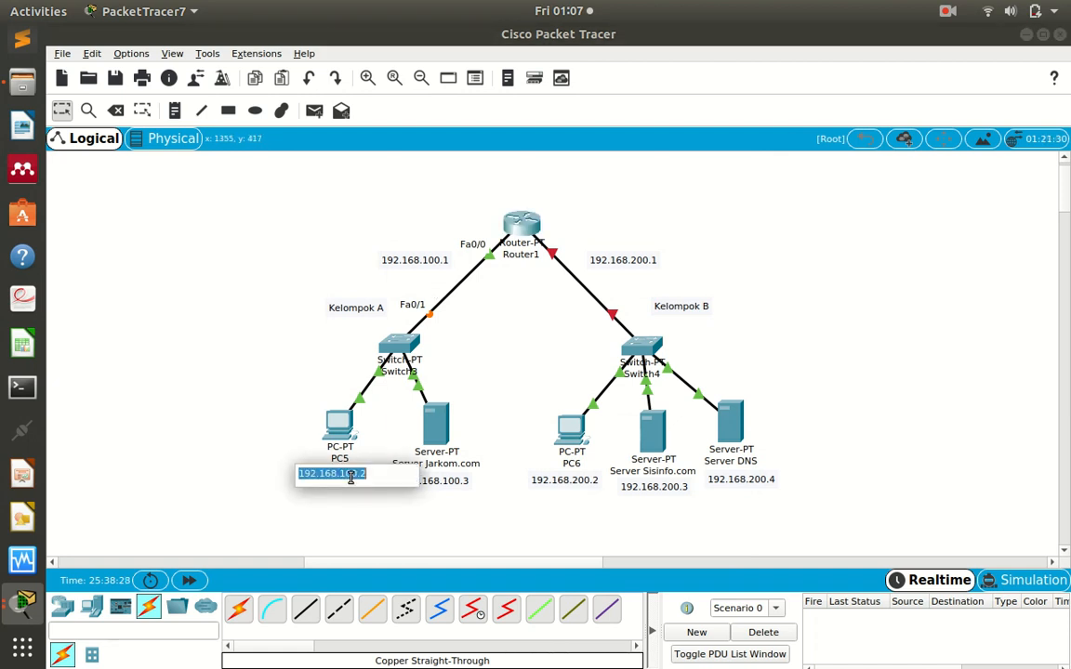
pyautogui.click(340, 429)
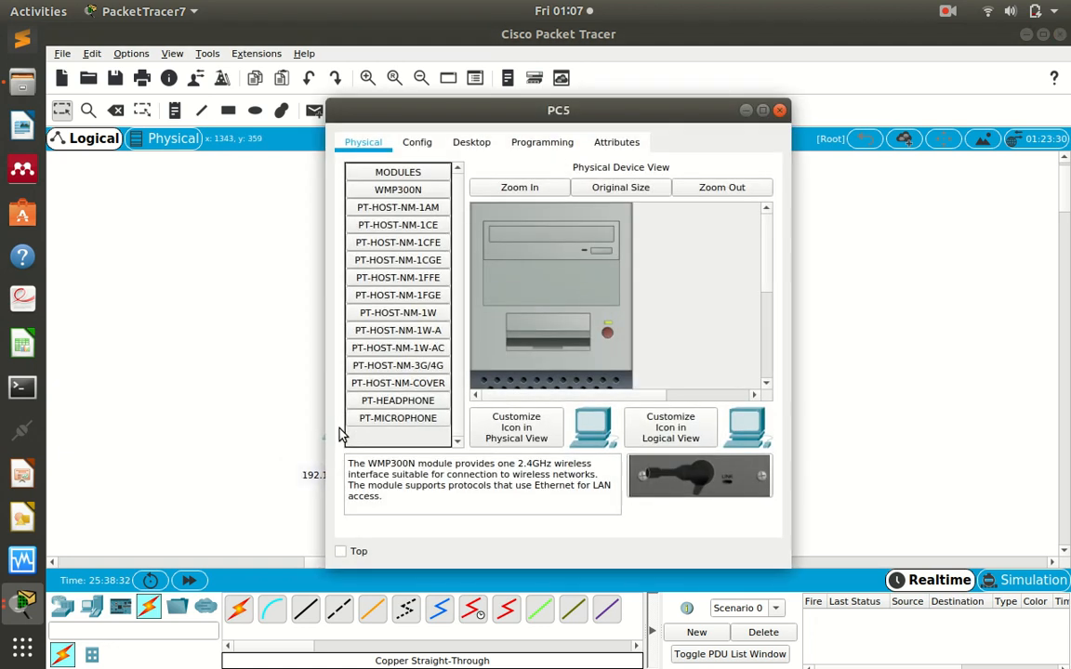
pyautogui.click(417, 146)
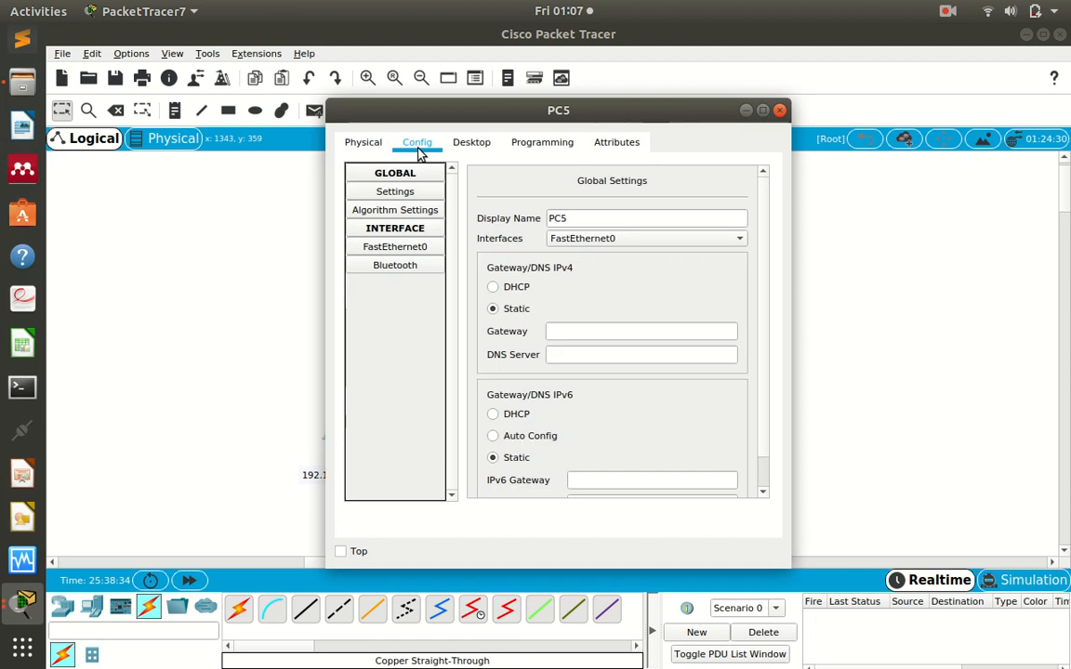
pyautogui.click(411, 256)
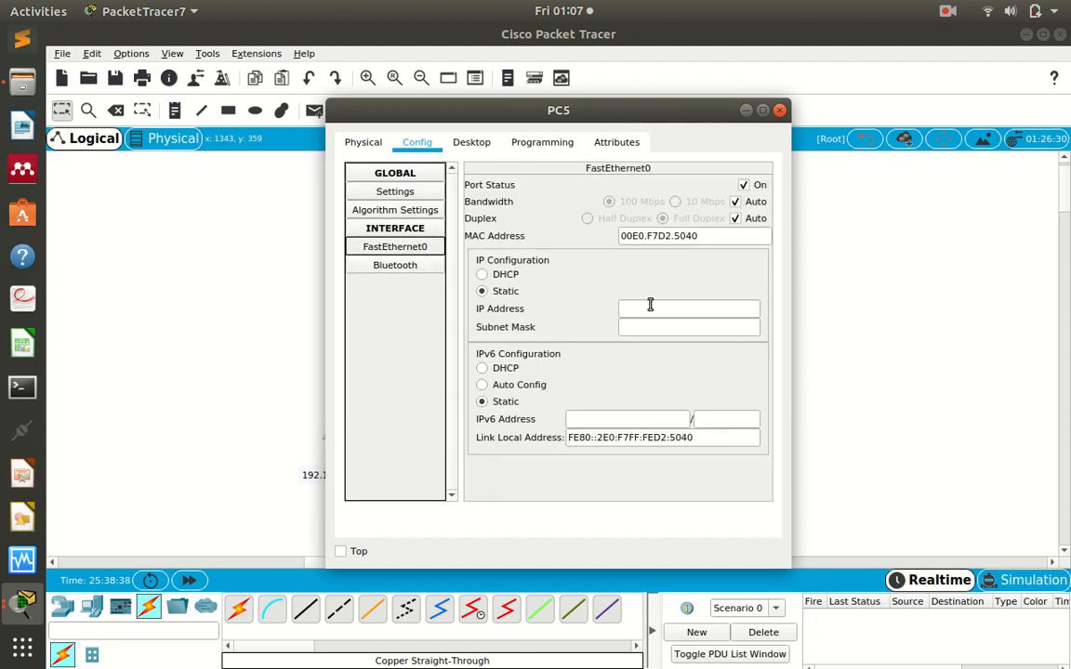
pyautogui.click(472, 144)
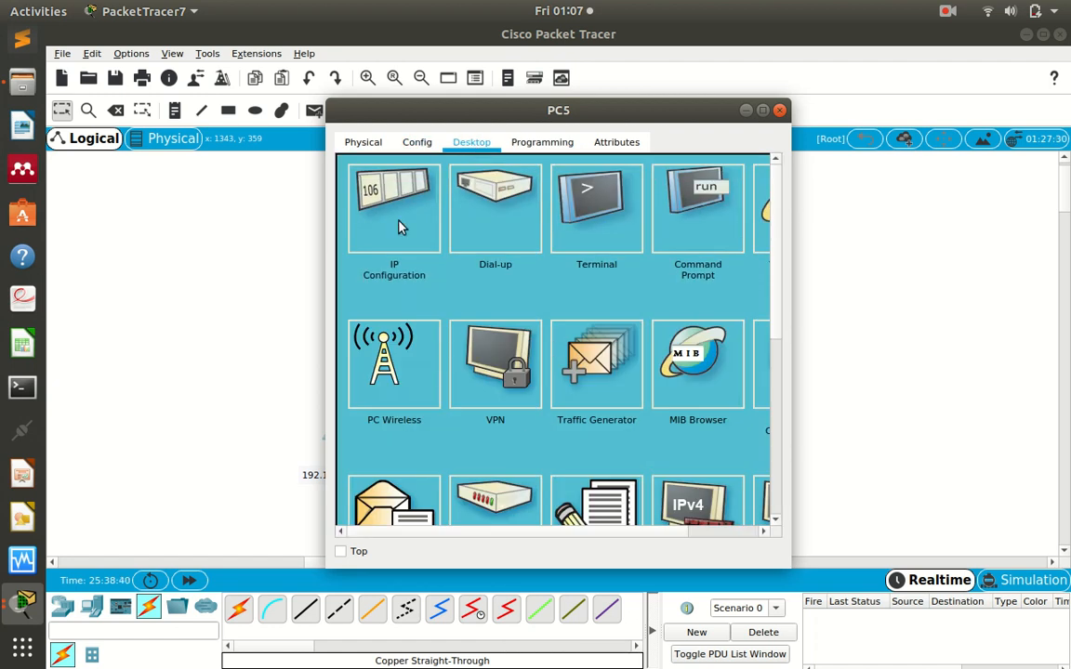
pyautogui.click(399, 228)
pyautogui.click(488, 267)
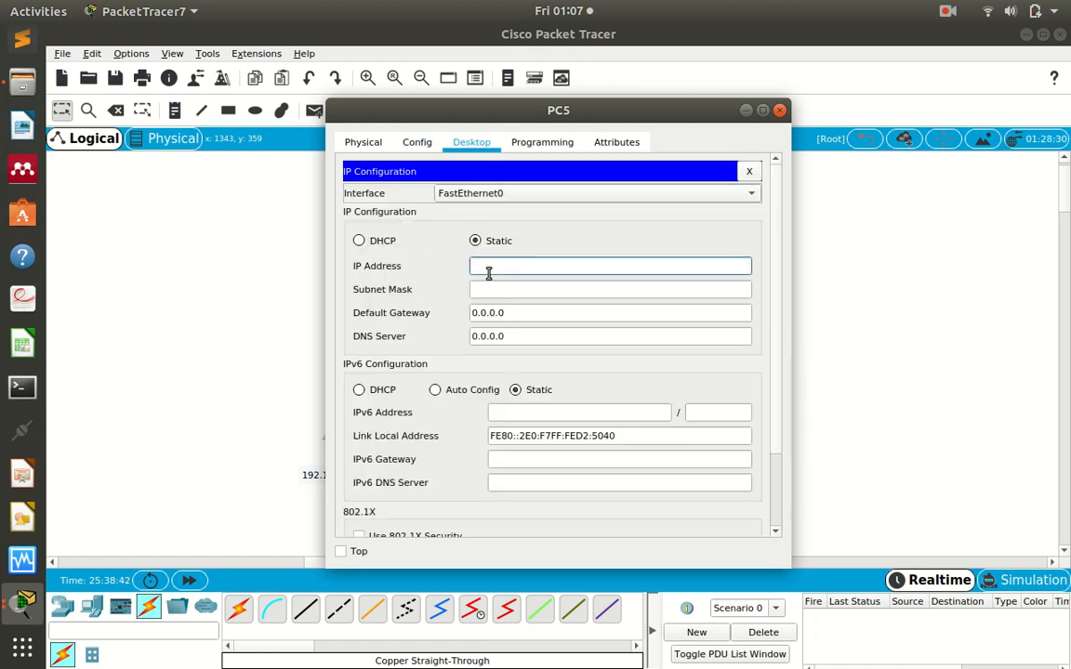
pyautogui.write('192.168.100.2')
pyautogui.click(490, 296)
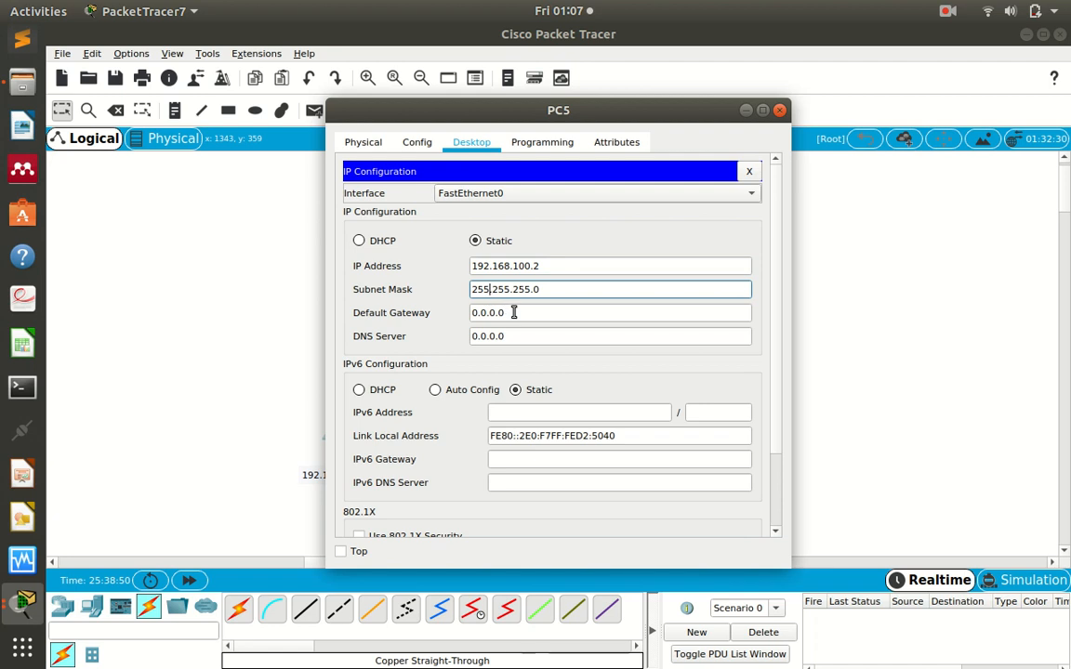
# Step: Set PC5's default gateway to 192.168.100.1
pyautogui.moveTo(514, 312); pyautogui.dragTo(461, 311)
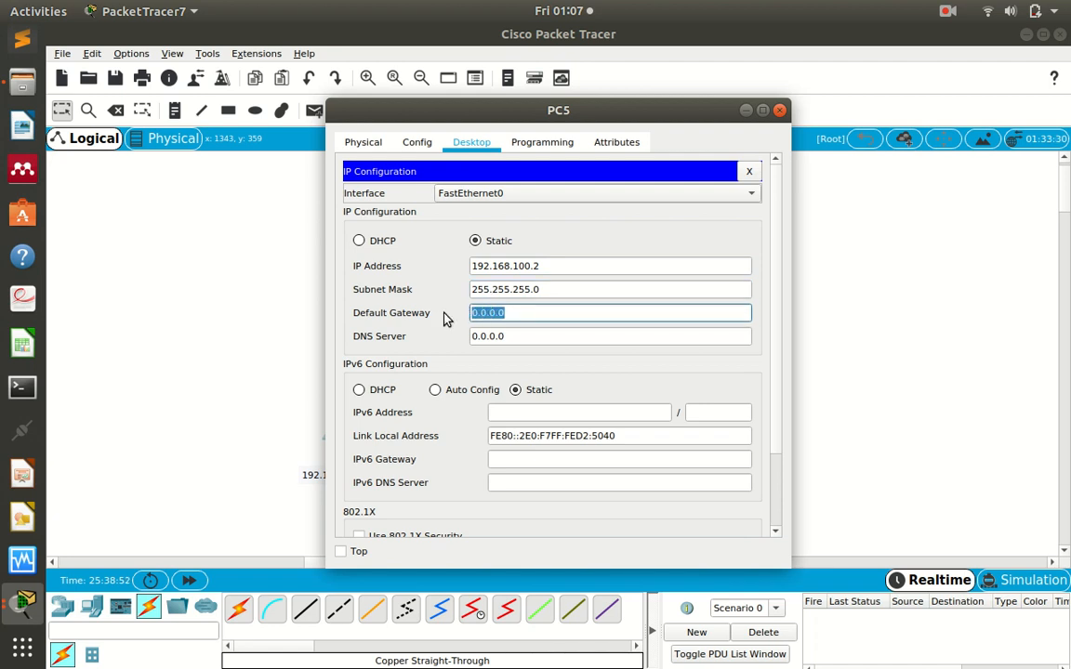
pyautogui.write('192.168.100.2')
pyautogui.press('BackSpace')
pyautogui.write('1')
# Step: Set PC5's DNS server to 192.168.200.4, the address noted under Server DNS
pyautogui.moveTo(555, 114); pyautogui.dragTo(391, 112)
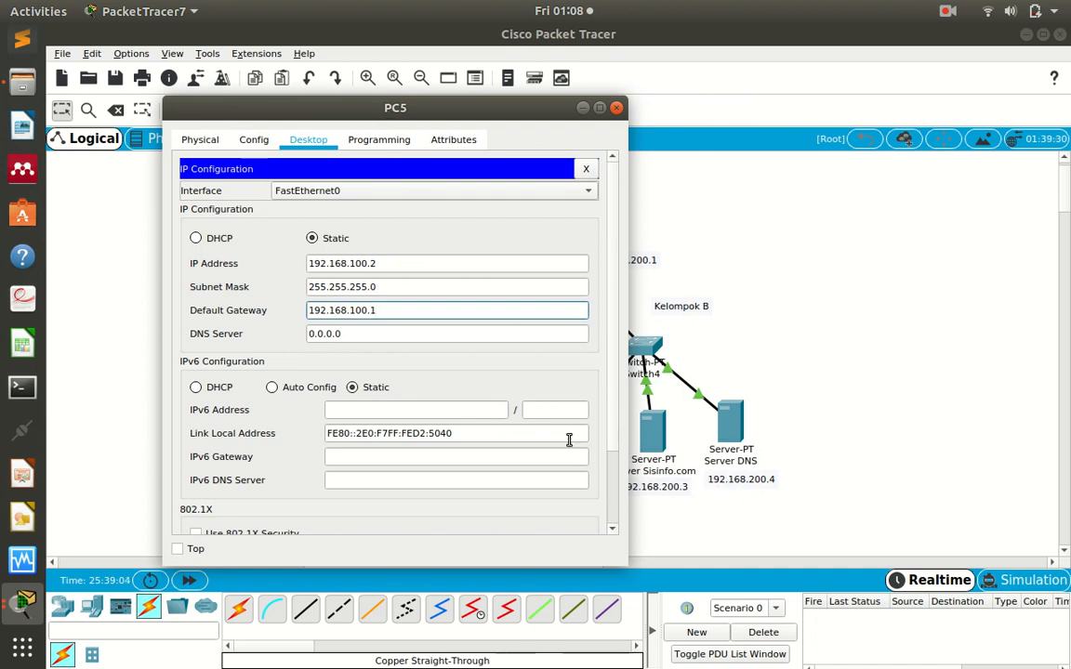
pyautogui.press('Tab')
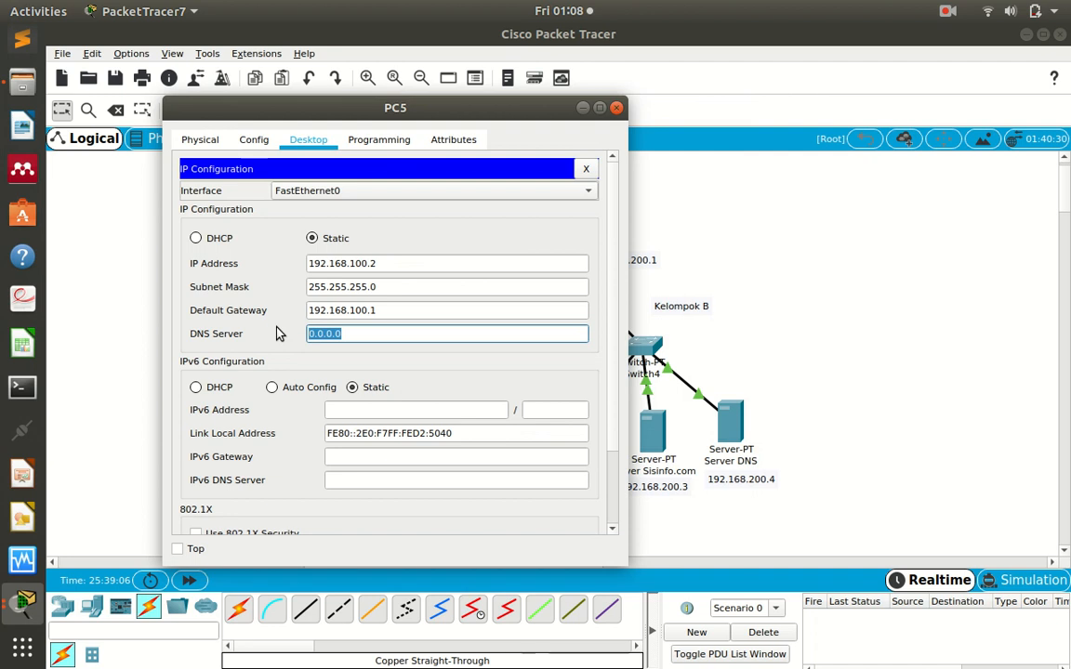
pyautogui.hotkey('ctrl', 'v')
pyautogui.press('Left')
pyautogui.press('Left')
pyautogui.press('Left')
pyautogui.press('Left')
pyautogui.press('BackSpace')
pyautogui.write('2')
pyautogui.press('Right')
pyautogui.press('Right')
pyautogui.press('Right')
pyautogui.press('Right')
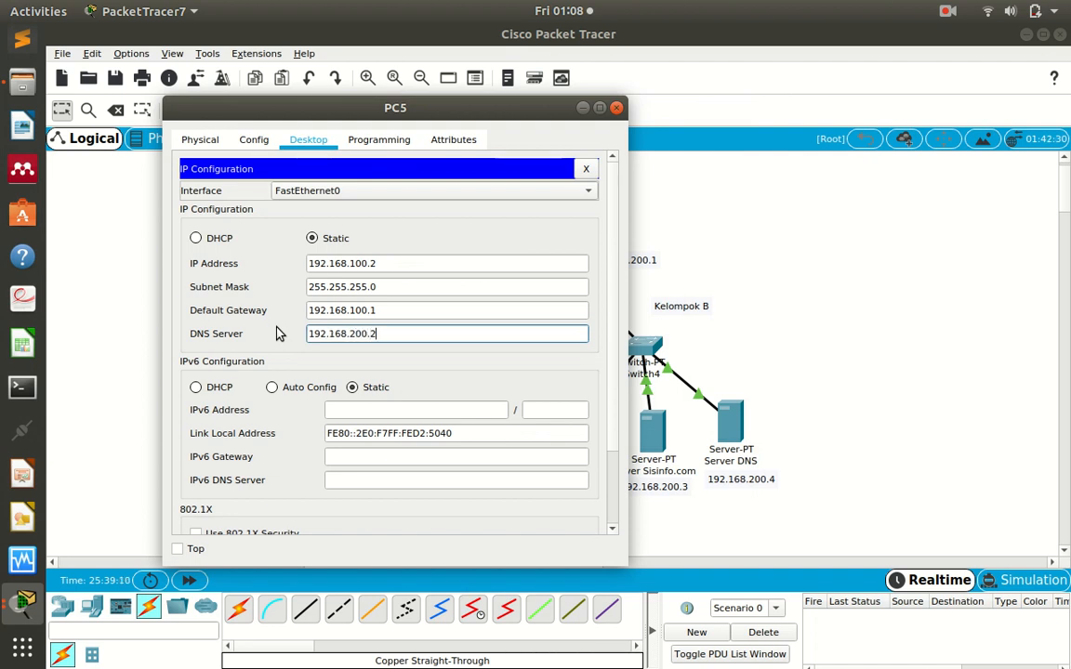
pyautogui.press('BackSpace')
pyautogui.write('4')
pyautogui.moveTo(372, 107); pyautogui.dragTo(673, 128)
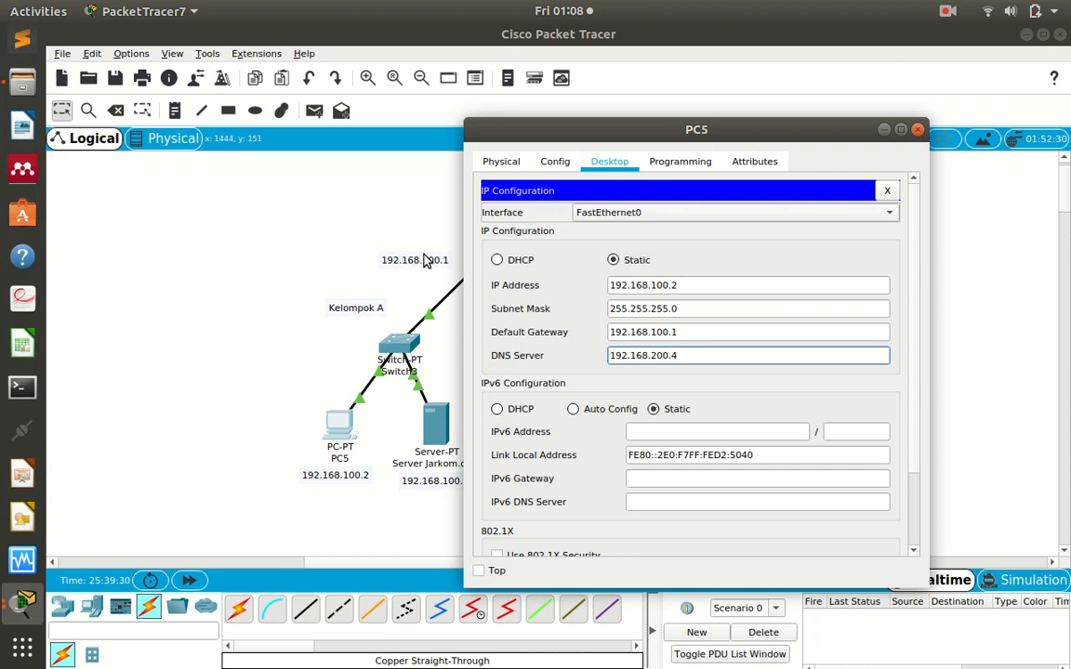
pyautogui.moveTo(558, 130); pyautogui.dragTo(662, 120)
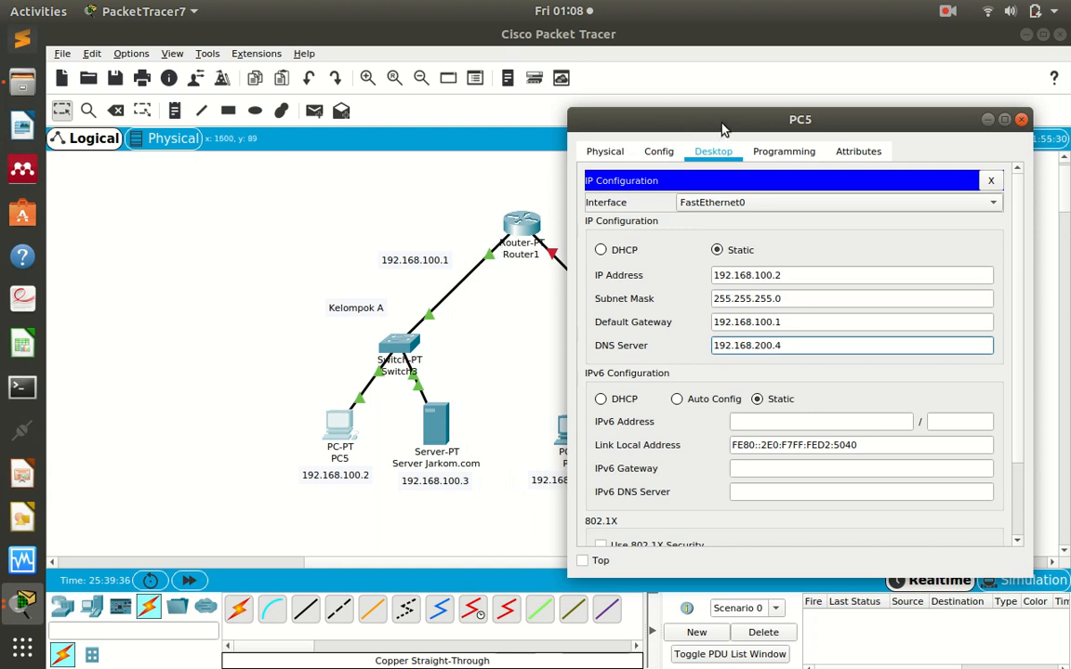
# Step: Give Server Jarkom.com's FastEthernet0 the static IP address 192.168.100.3 with subnet mask 255.255.255.0
pyautogui.click(440, 425)
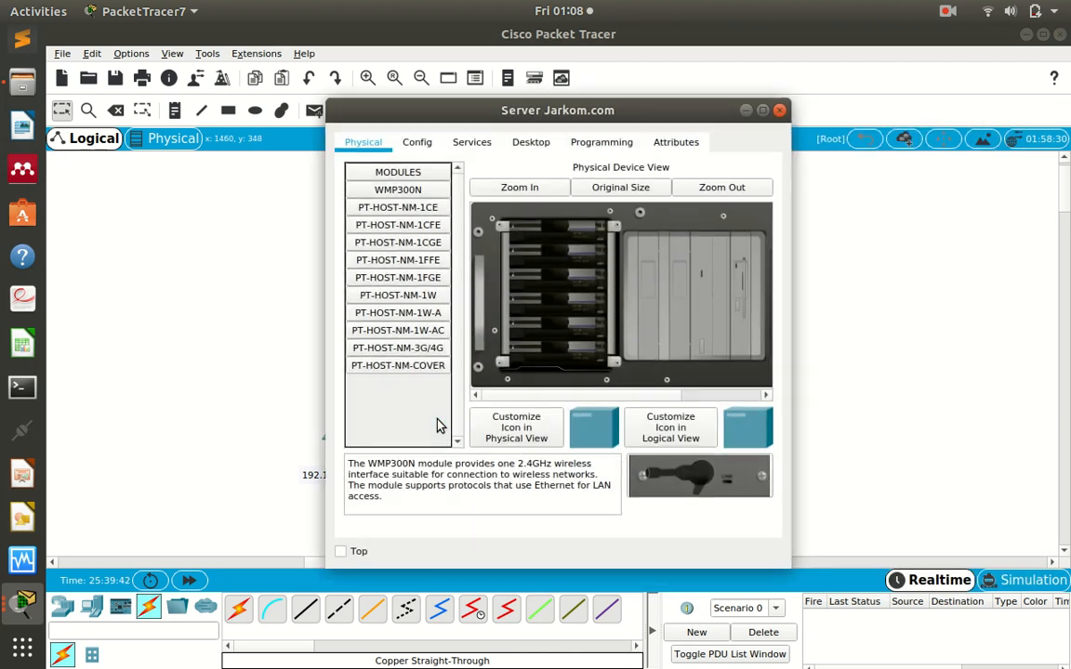
pyautogui.click(432, 147)
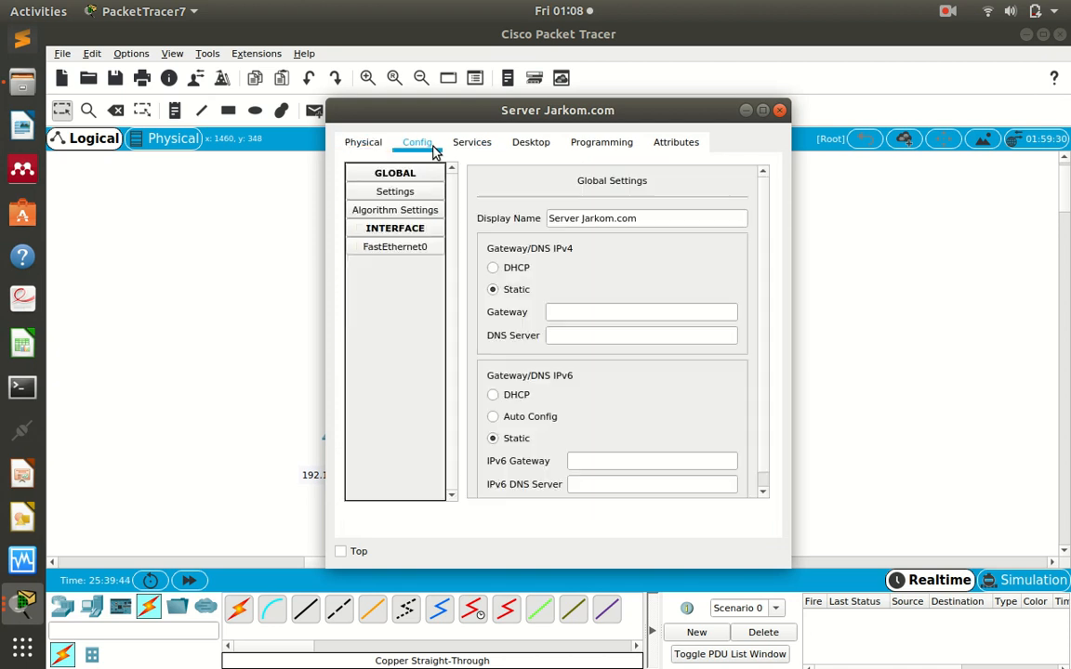
pyautogui.click(414, 249)
pyautogui.click(631, 303)
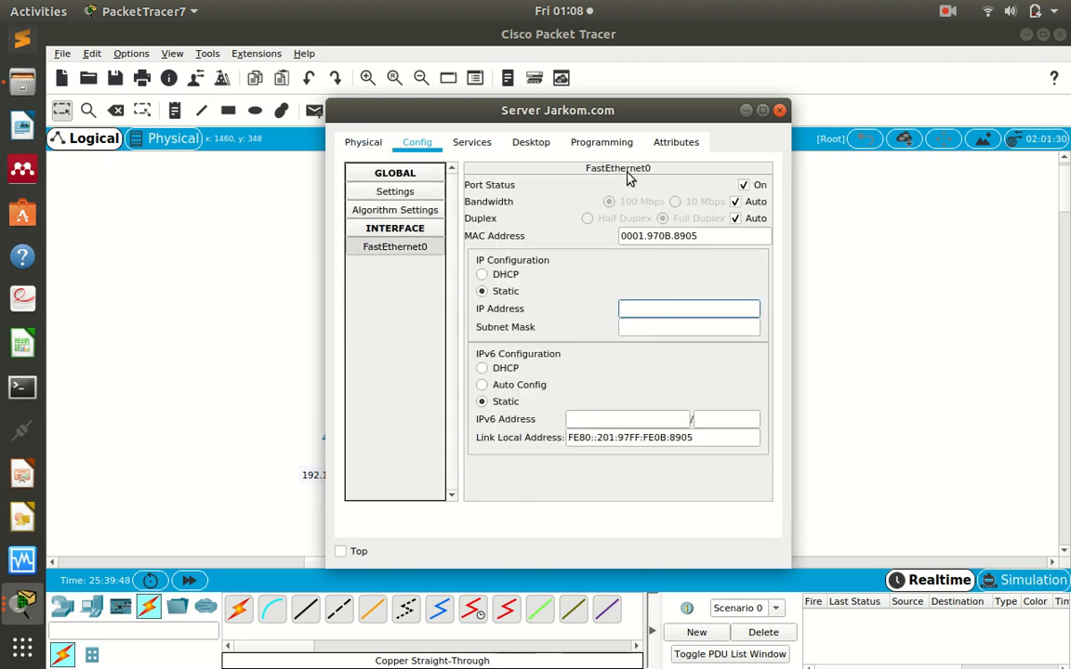
pyautogui.moveTo(651, 113); pyautogui.dragTo(836, 103)
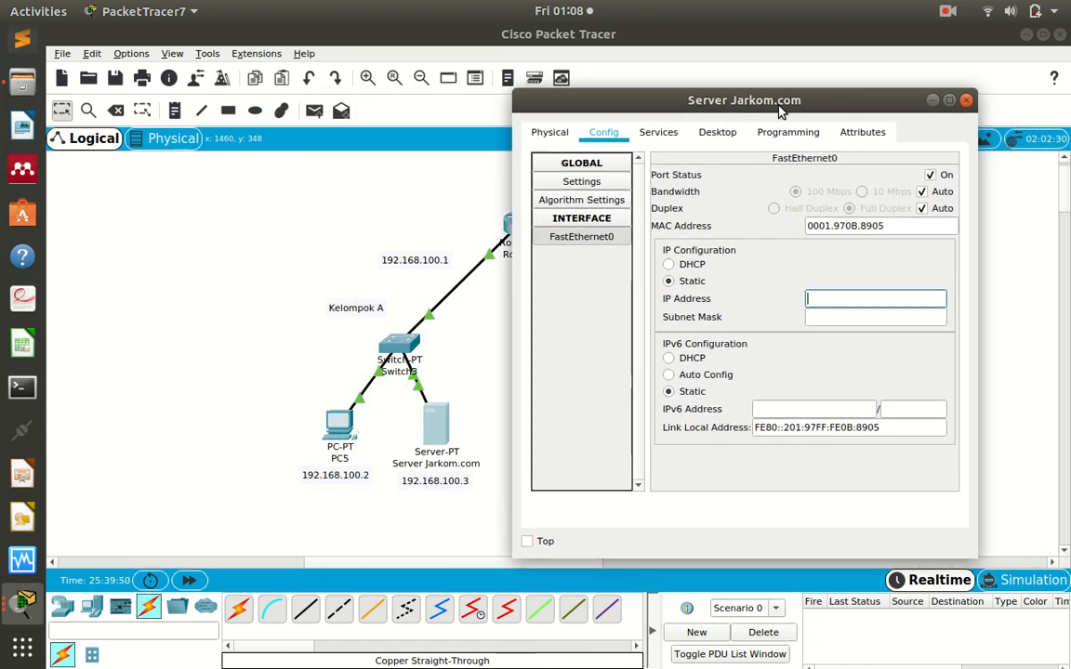
pyautogui.write('192.1')
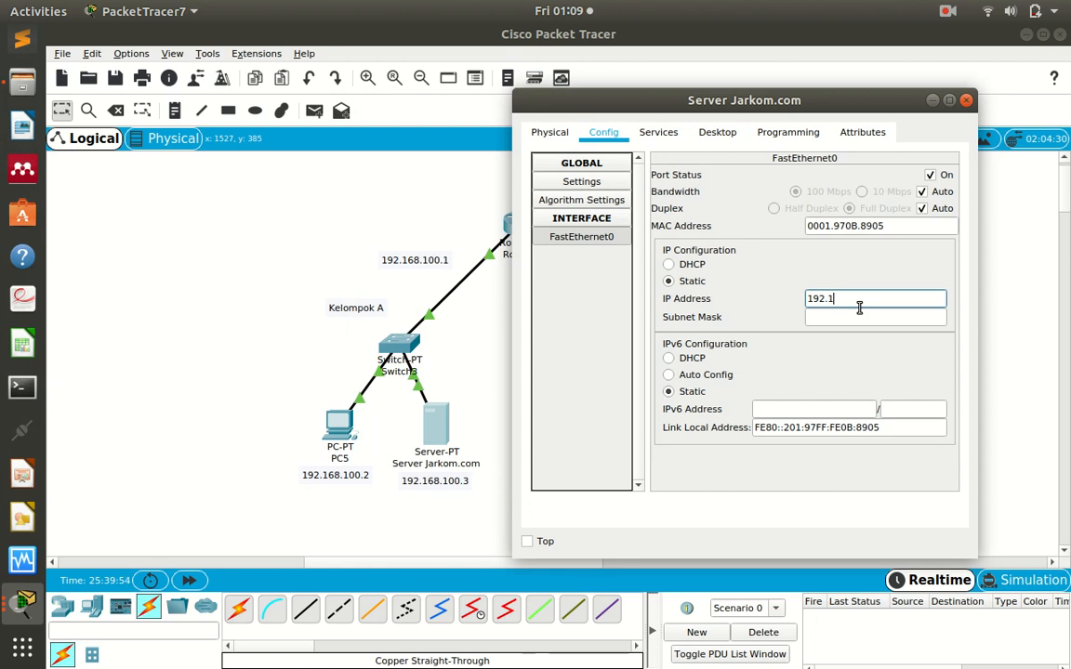
pyautogui.write('68.100.3')
pyautogui.click(851, 317)
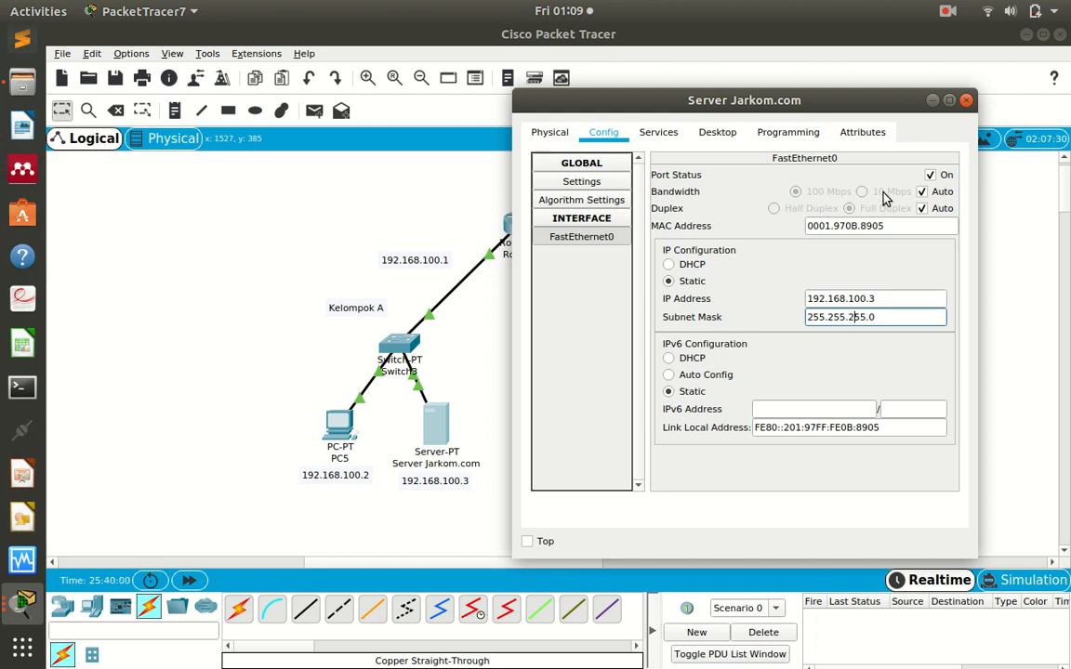
pyautogui.click(966, 101)
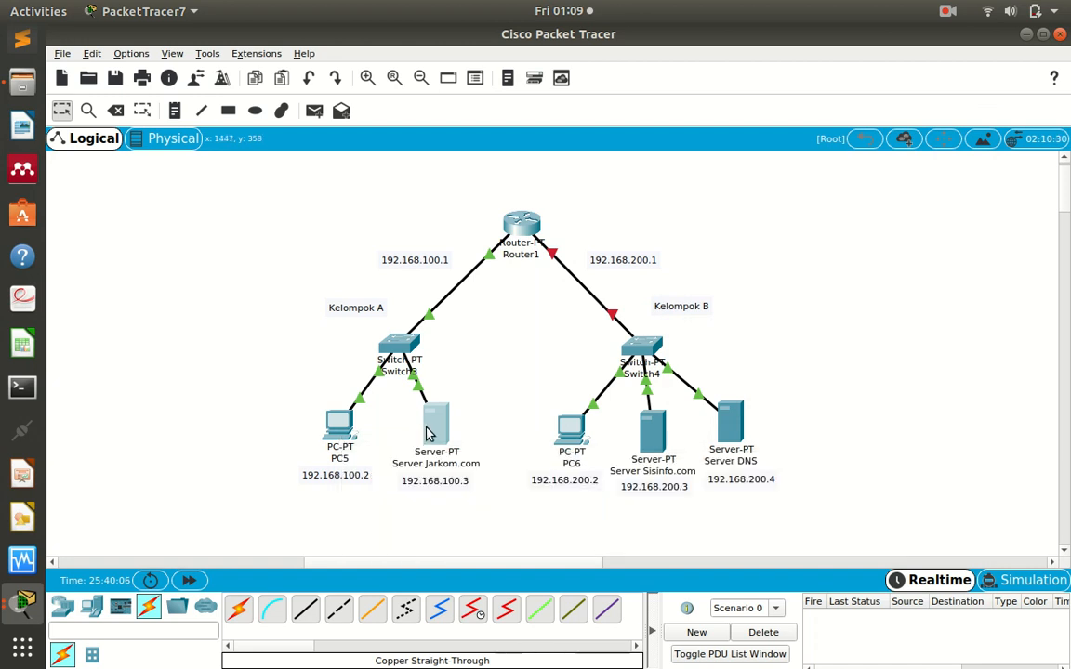
# Step: Set Server Jarkom.com's IPv4 gateway to 192.168.100.1 and its DNS server to 192.168.200.4
pyautogui.moveTo(427, 433)
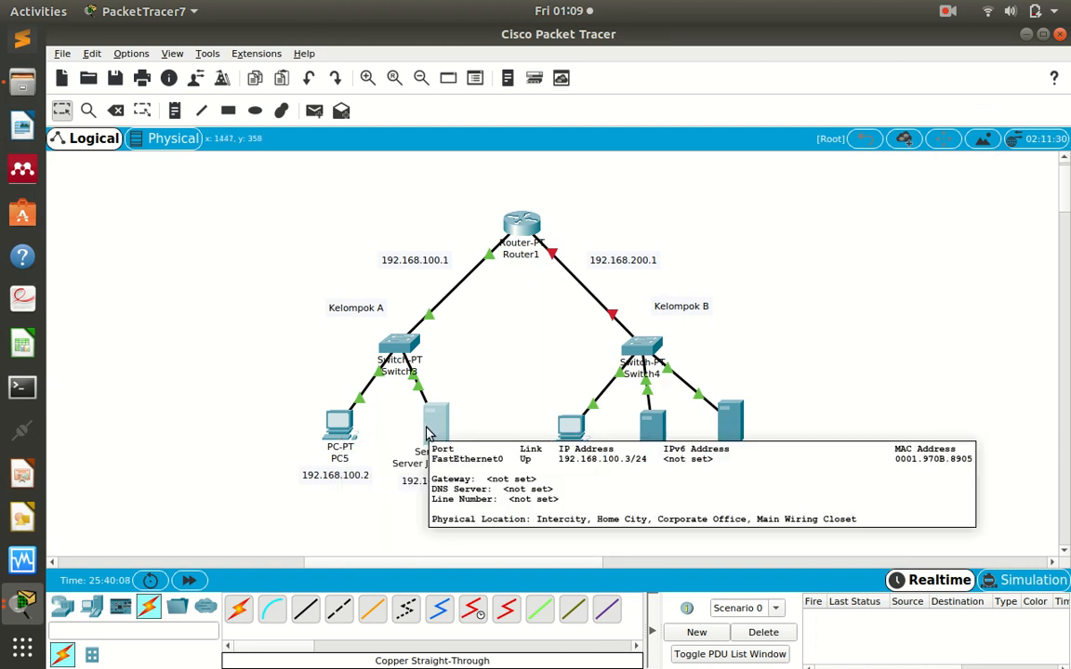
pyautogui.click(427, 433)
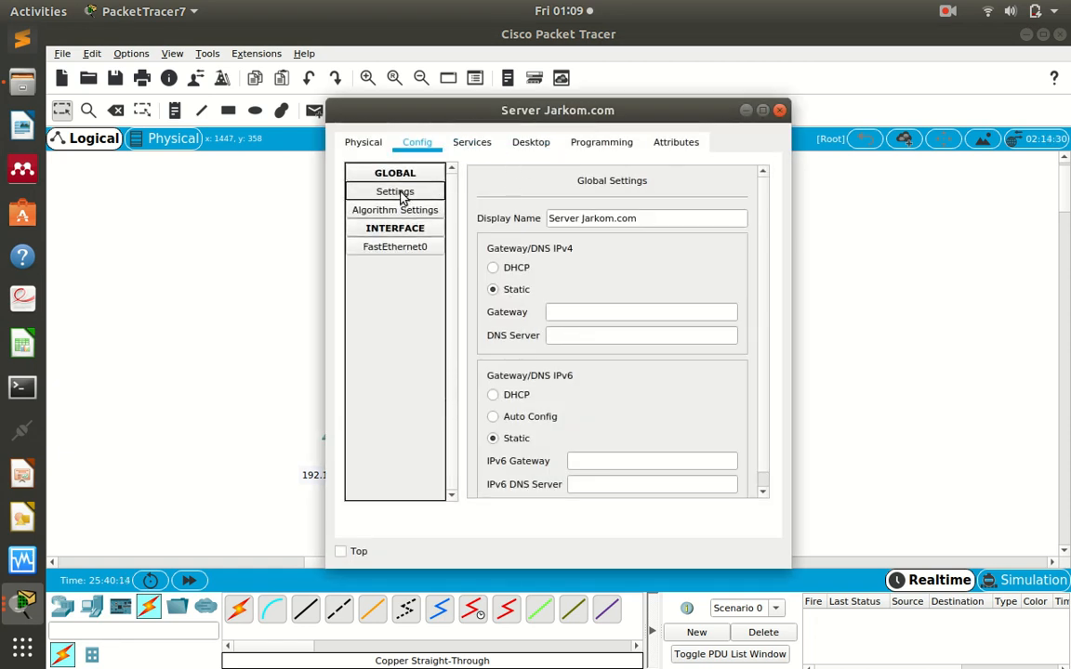
pyautogui.click(555, 313)
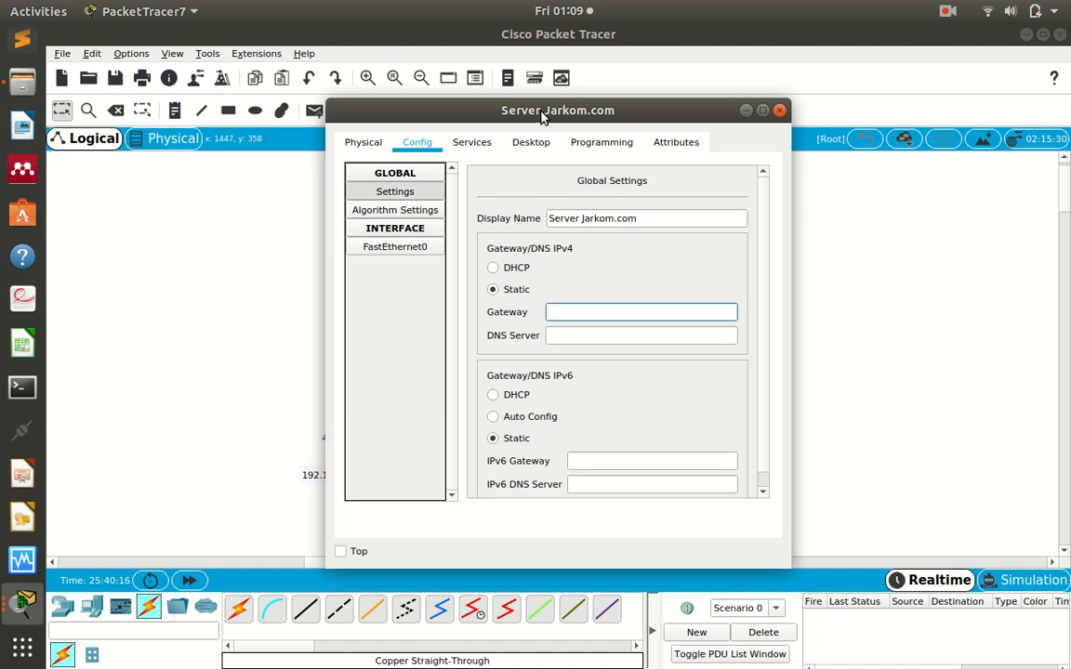
pyautogui.moveTo(535, 112); pyautogui.dragTo(656, 128)
pyautogui.moveTo(801, 133); pyautogui.dragTo(798, 131)
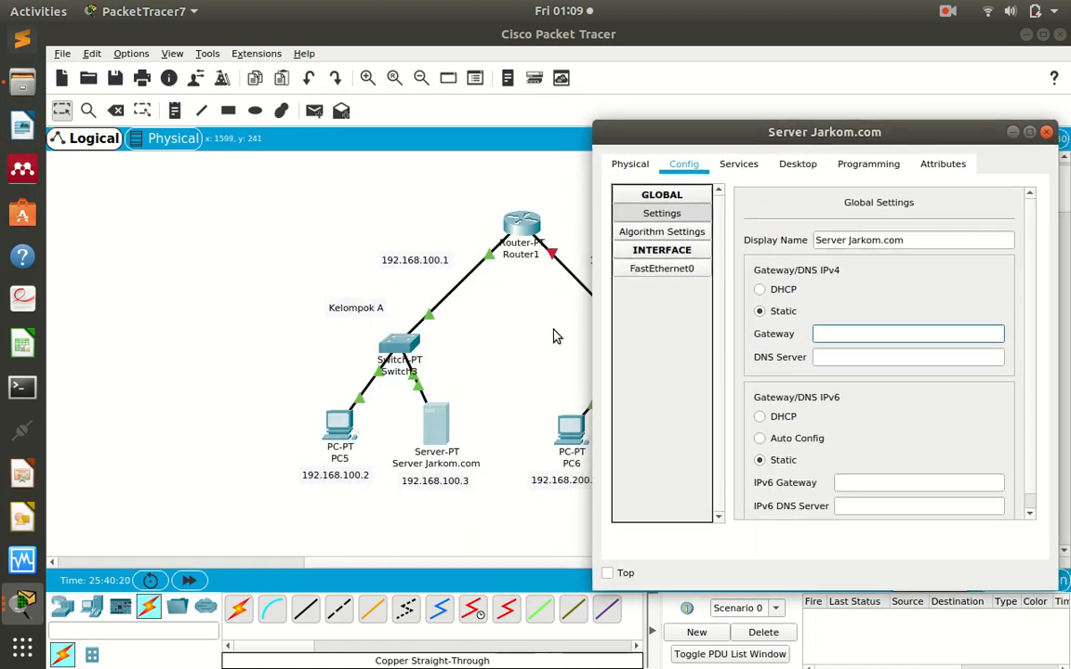
pyautogui.write('192.168.100.1')
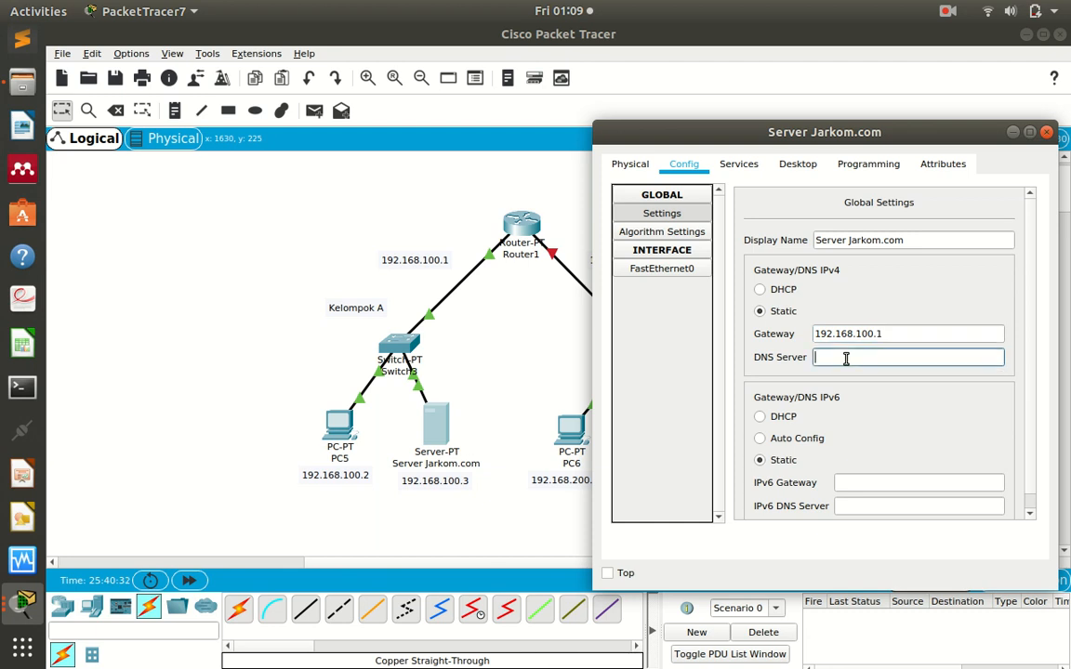
pyautogui.moveTo(776, 132); pyautogui.dragTo(369, 145)
pyautogui.click(493, 369)
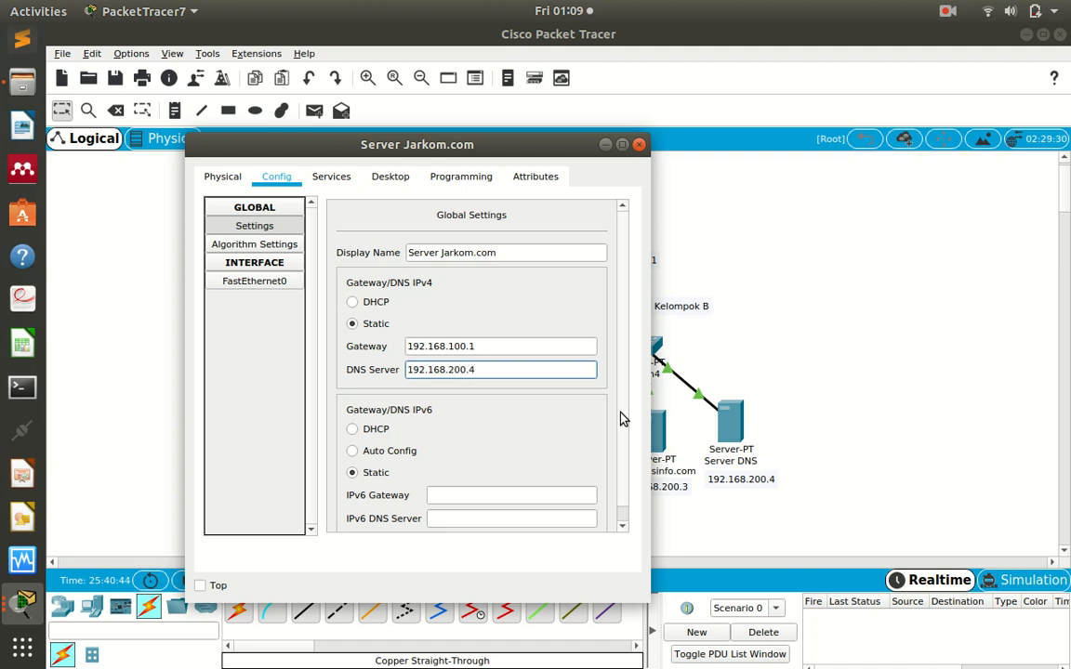
pyautogui.click(535, 300)
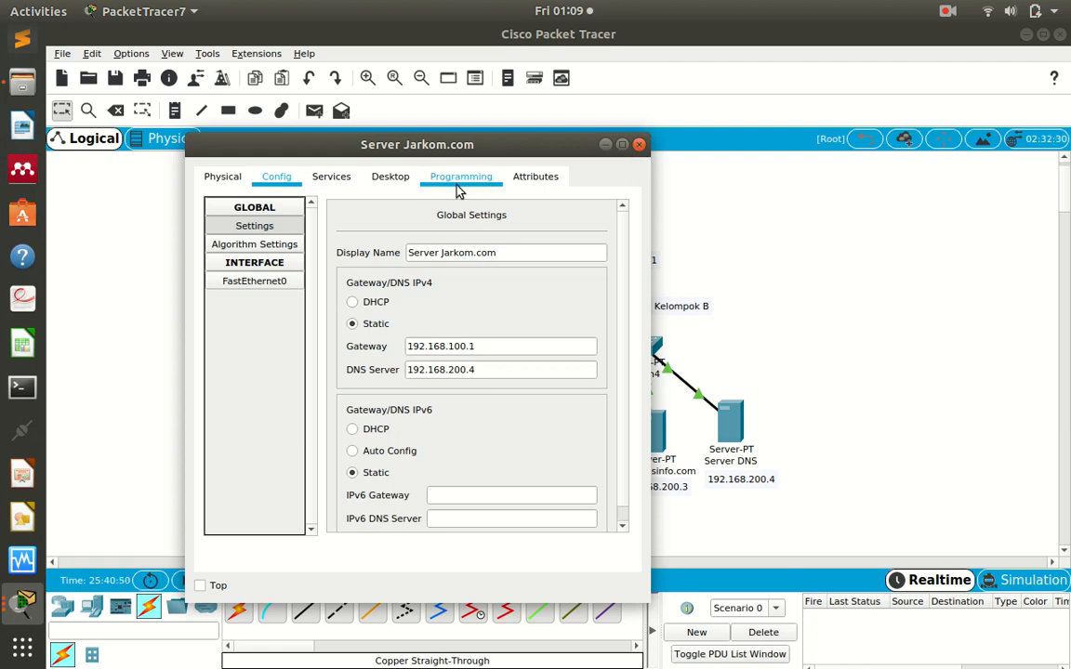
# Step: Review Server Jarkom.com's FastEthernet0 address, gateway and DNS settings against the address notes in the topology
pyautogui.moveTo(457, 148); pyautogui.dragTo(795, 135)
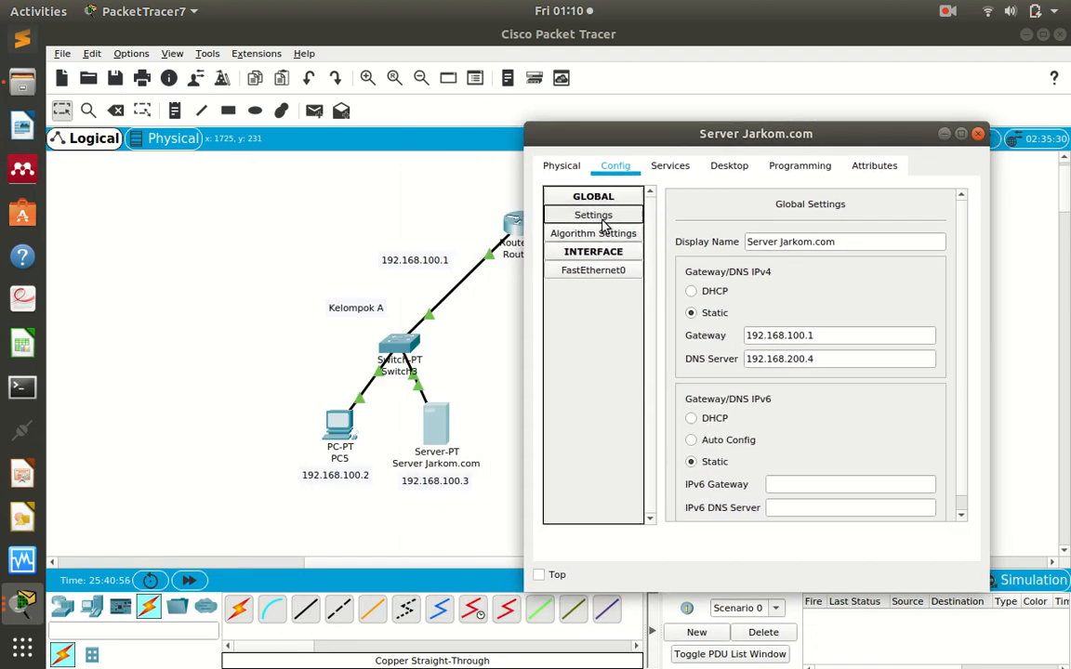
pyautogui.click(601, 273)
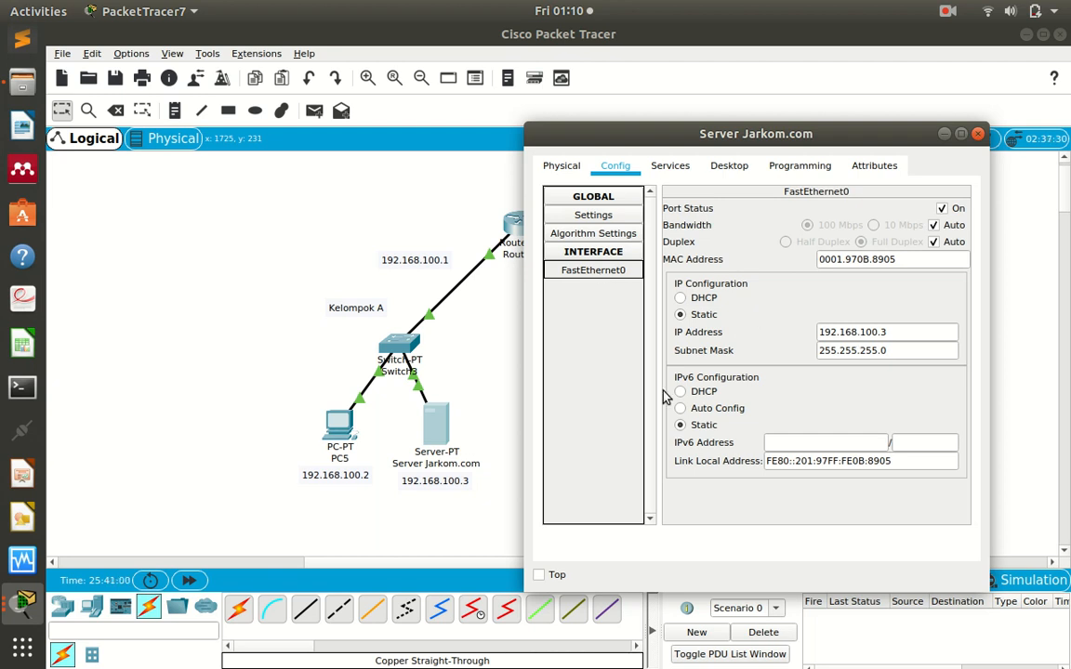
pyautogui.click(597, 216)
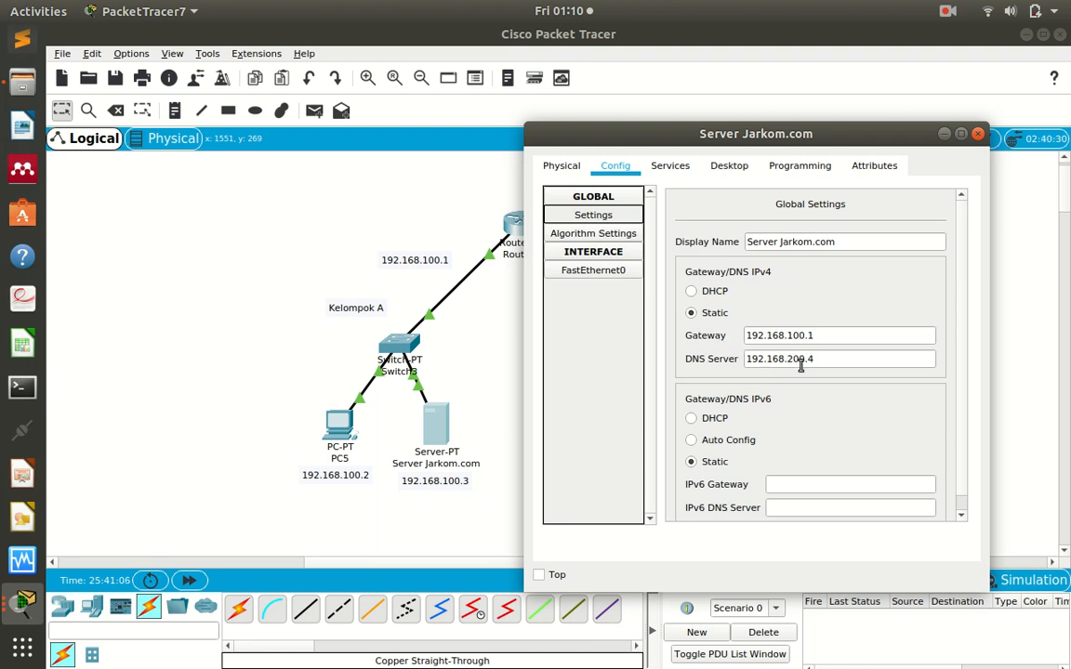
pyautogui.moveTo(701, 122); pyautogui.dragTo(331, 134)
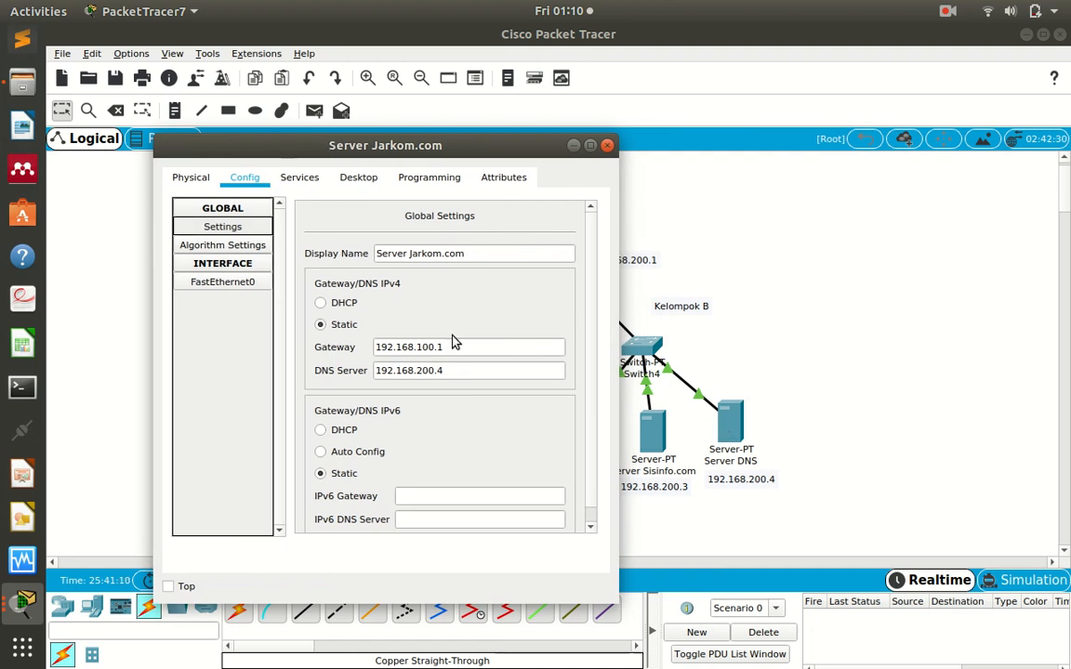
pyautogui.moveTo(423, 148); pyautogui.dragTo(834, 159)
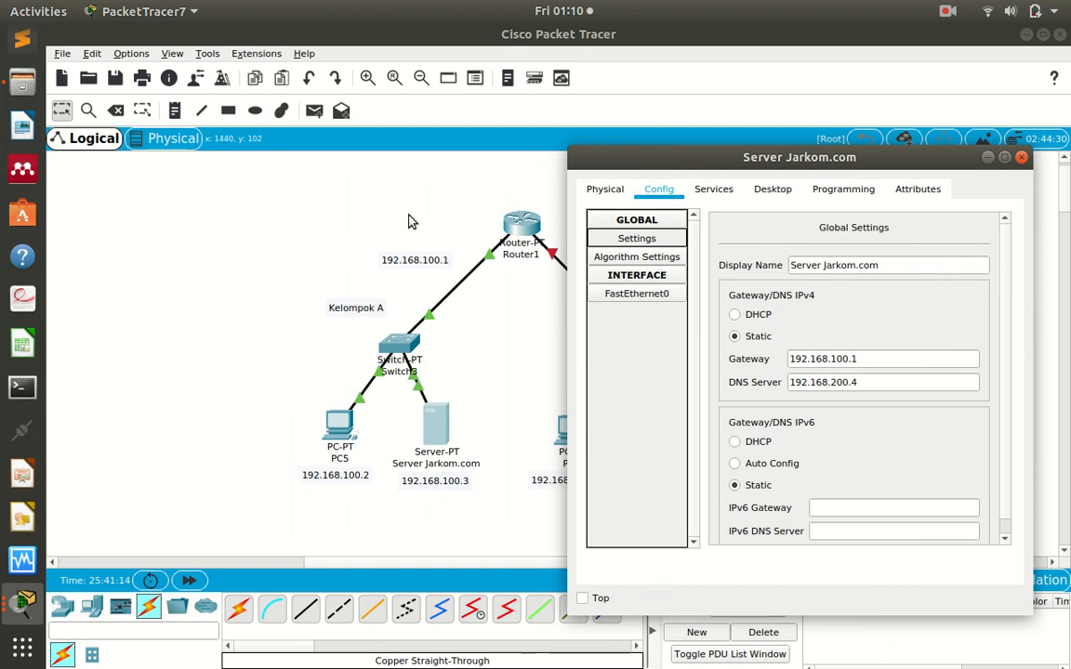
pyautogui.hscroll(5, 509, 314)
pyautogui.hscroll(-4, 509, 314)
pyautogui.scroll(2, 509, 314)
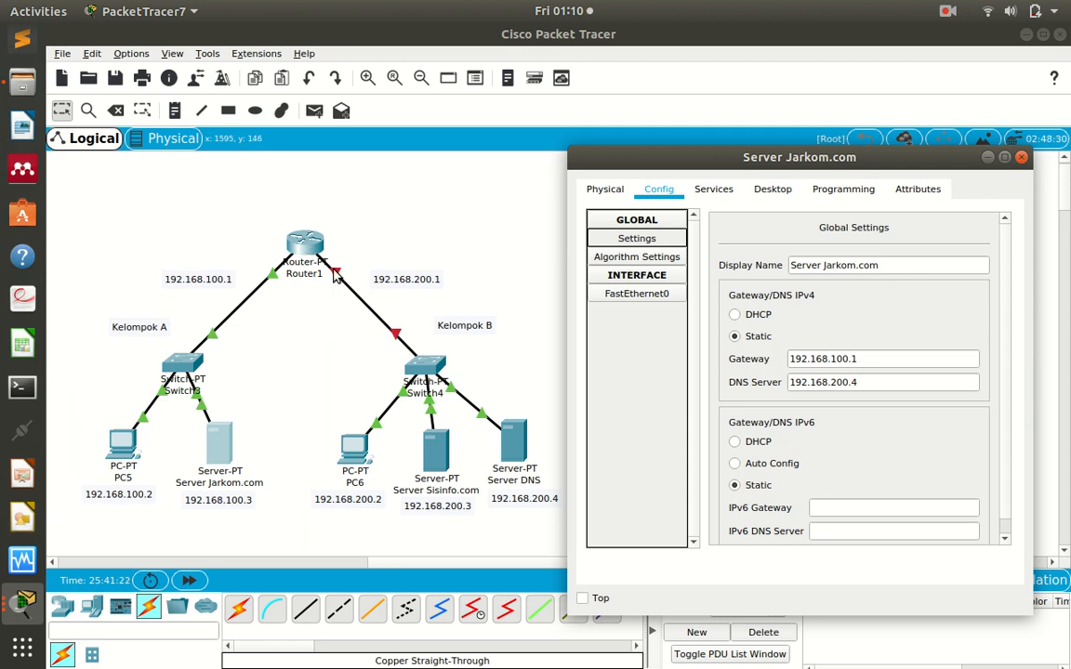
pyautogui.click(1020, 157)
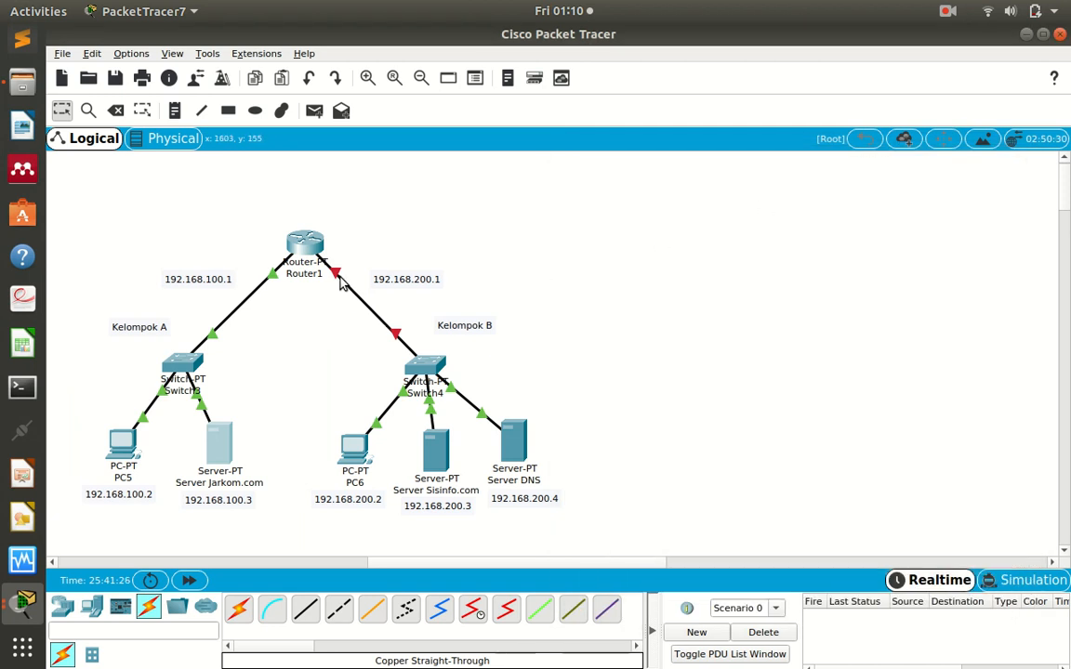
# Step: Configure Router1's FastEthernet1/0 with IP address 192.168.200.1 and subnet mask 255.255.255.0, and turn the port on
pyautogui.moveTo(341, 284)
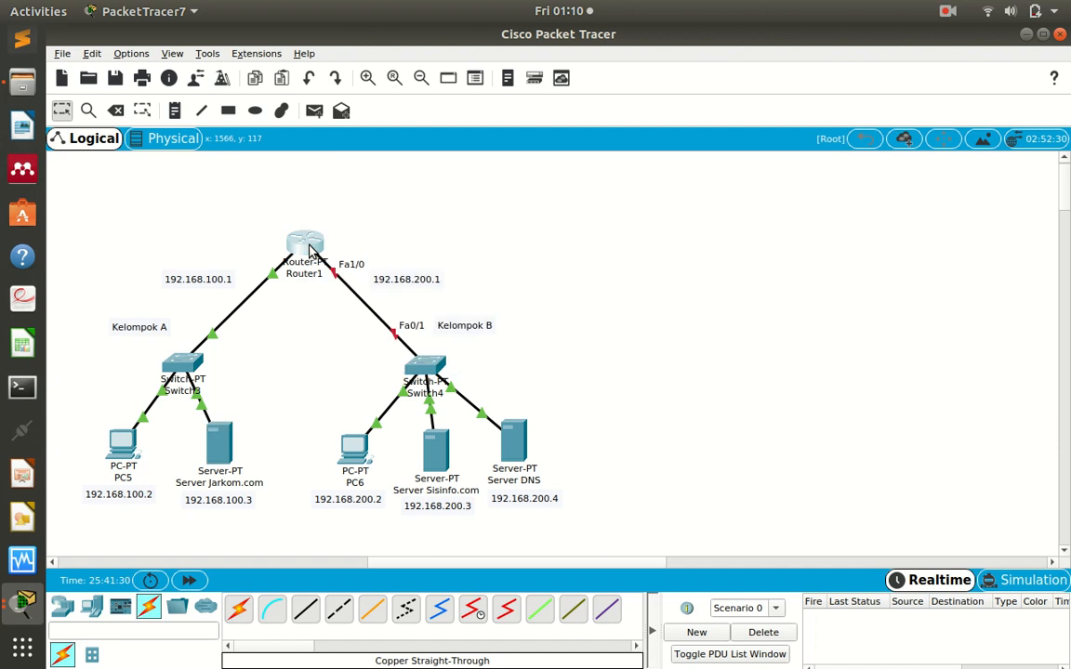
pyautogui.click(307, 245)
pyautogui.click(428, 321)
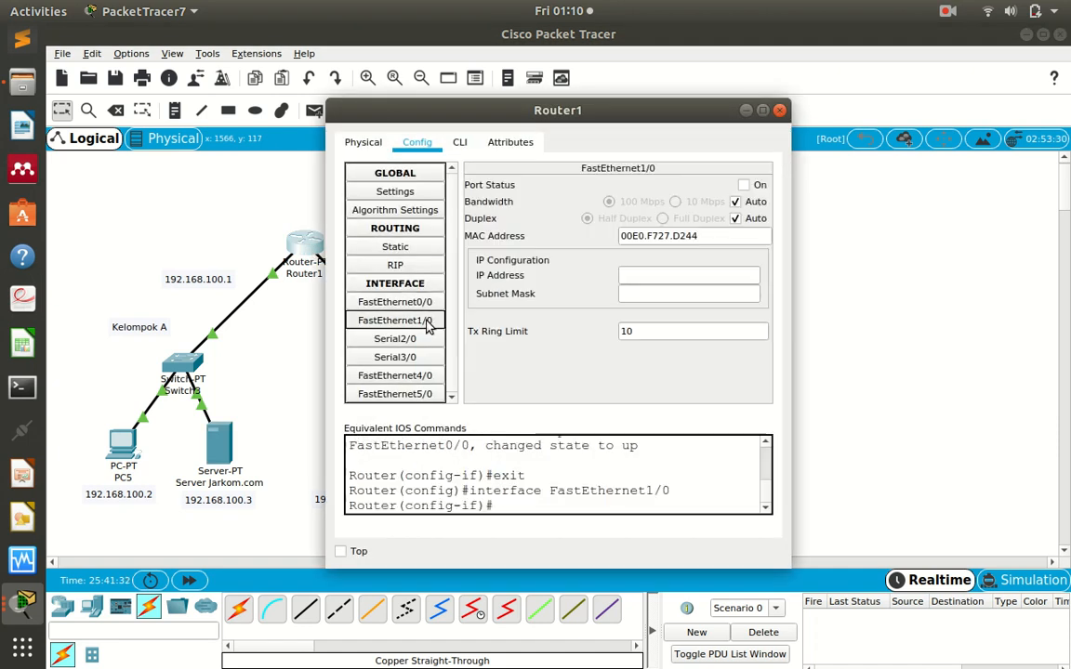
pyautogui.click(641, 275)
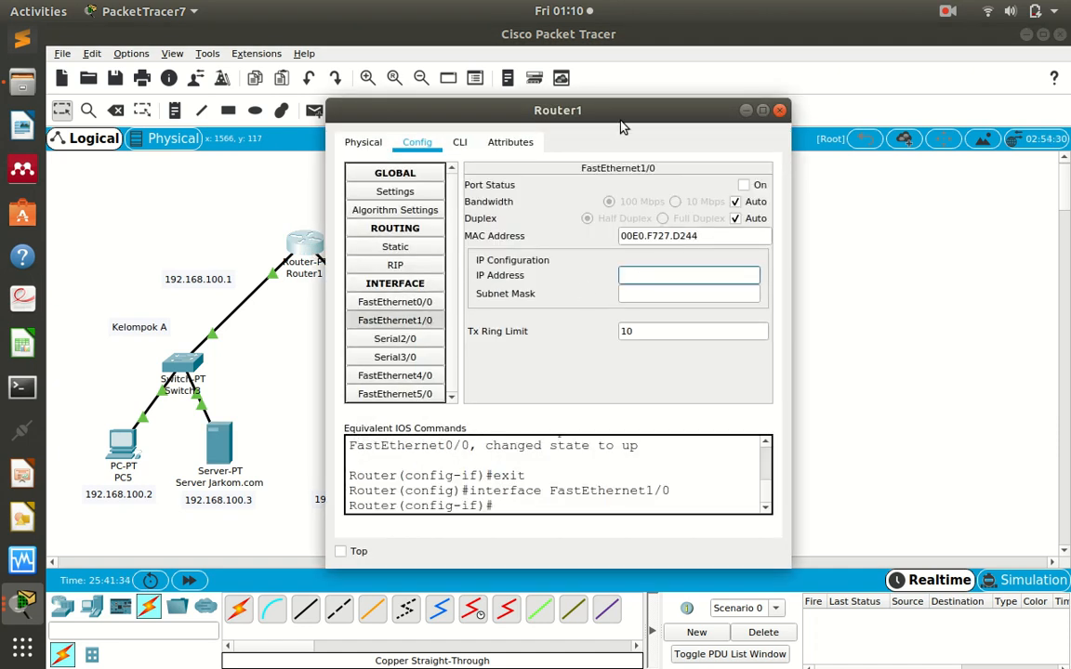
pyautogui.moveTo(589, 119); pyautogui.dragTo(825, 158)
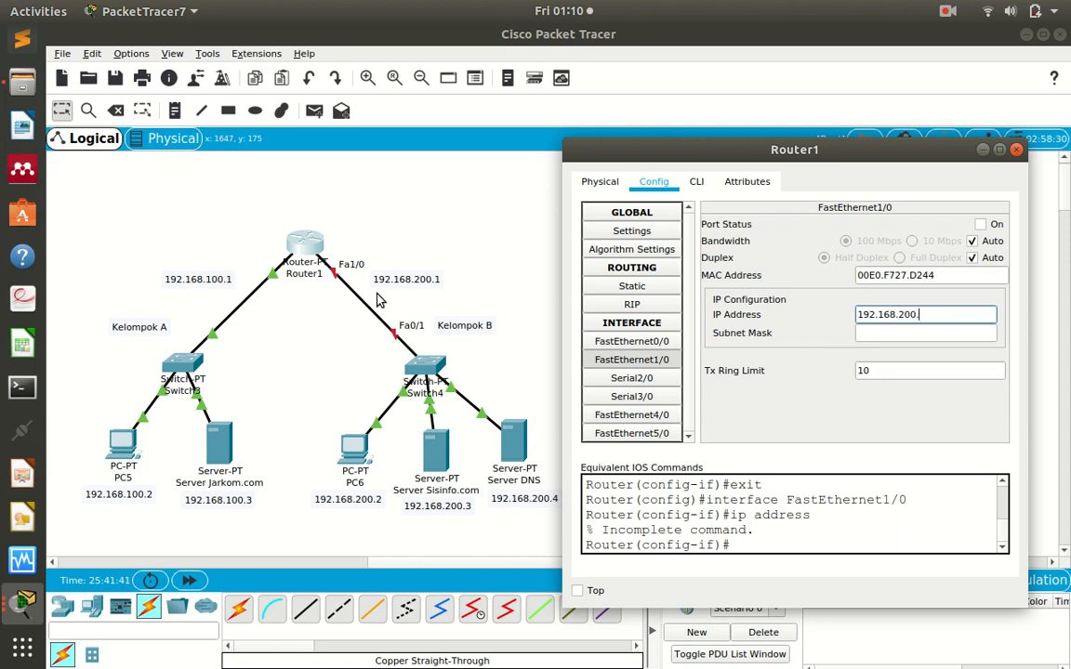
pyautogui.click(900, 331)
pyautogui.click(981, 225)
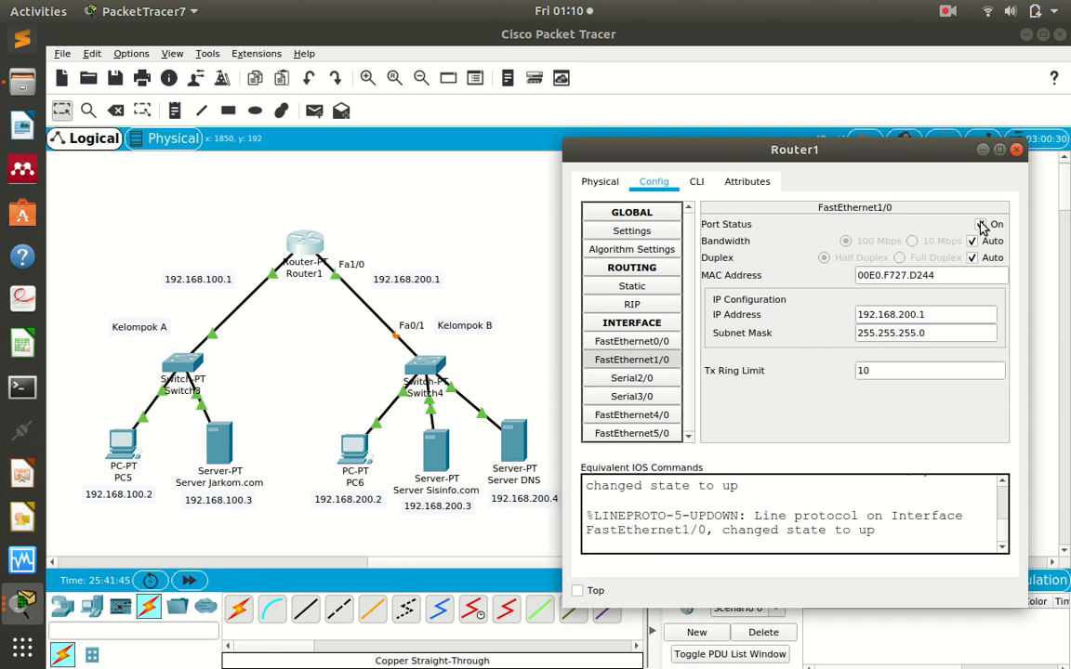
pyautogui.click(1016, 150)
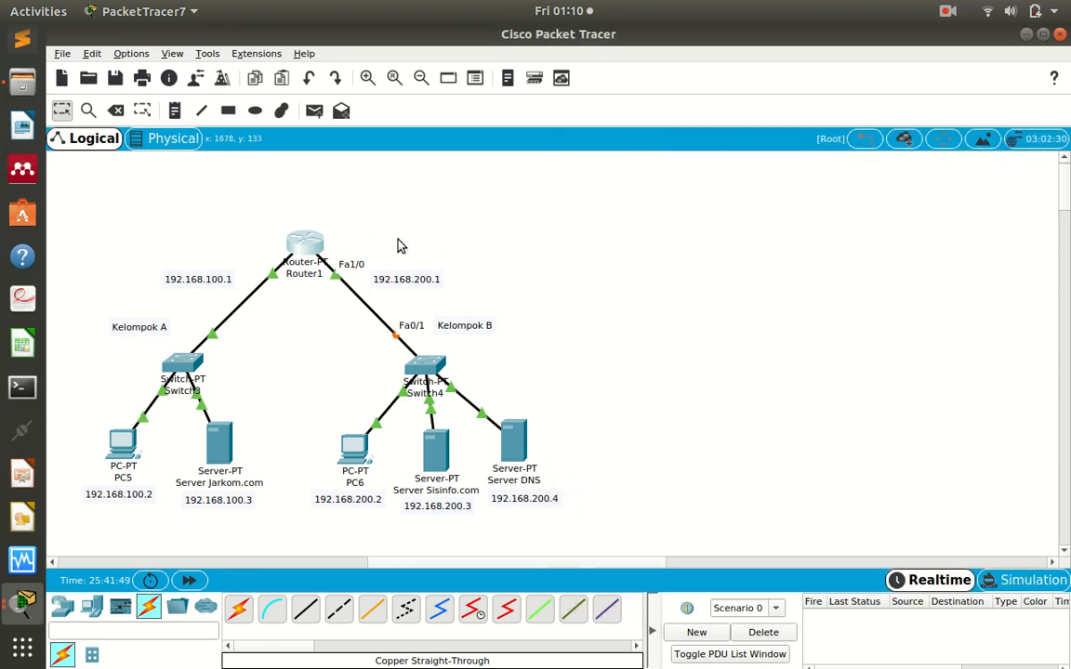
# Step: Give PC6's FastEthernet0 the static IP address 192.168.100.2 with subnet mask 255.255.255.0
pyautogui.click(353, 449)
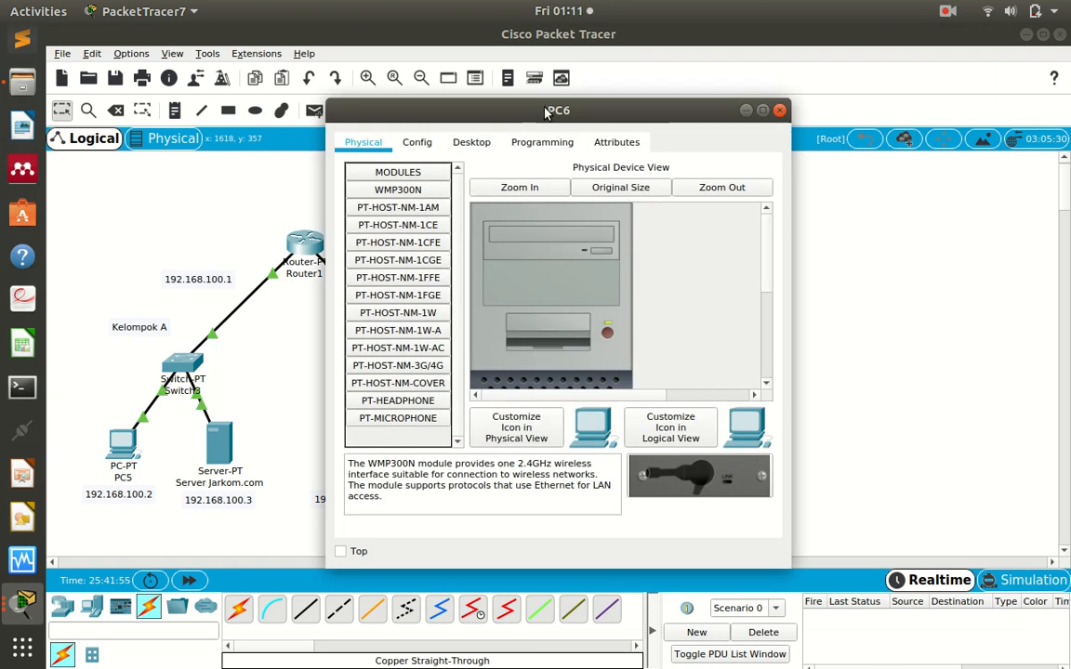
pyautogui.click(449, 144)
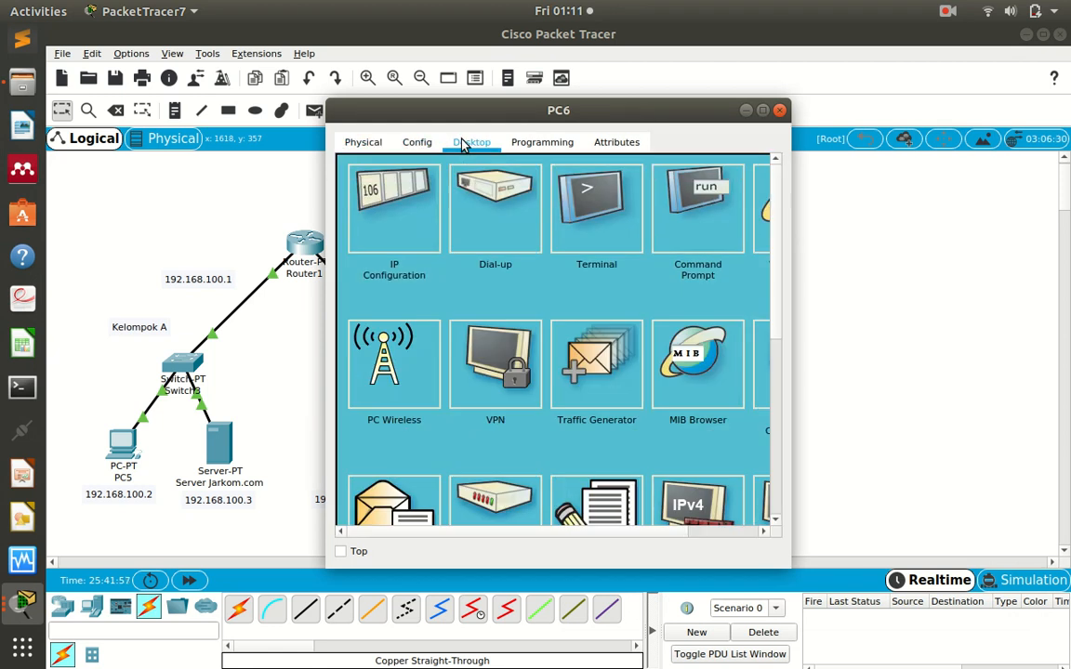
pyautogui.click(404, 212)
pyautogui.moveTo(554, 116); pyautogui.dragTo(766, 129)
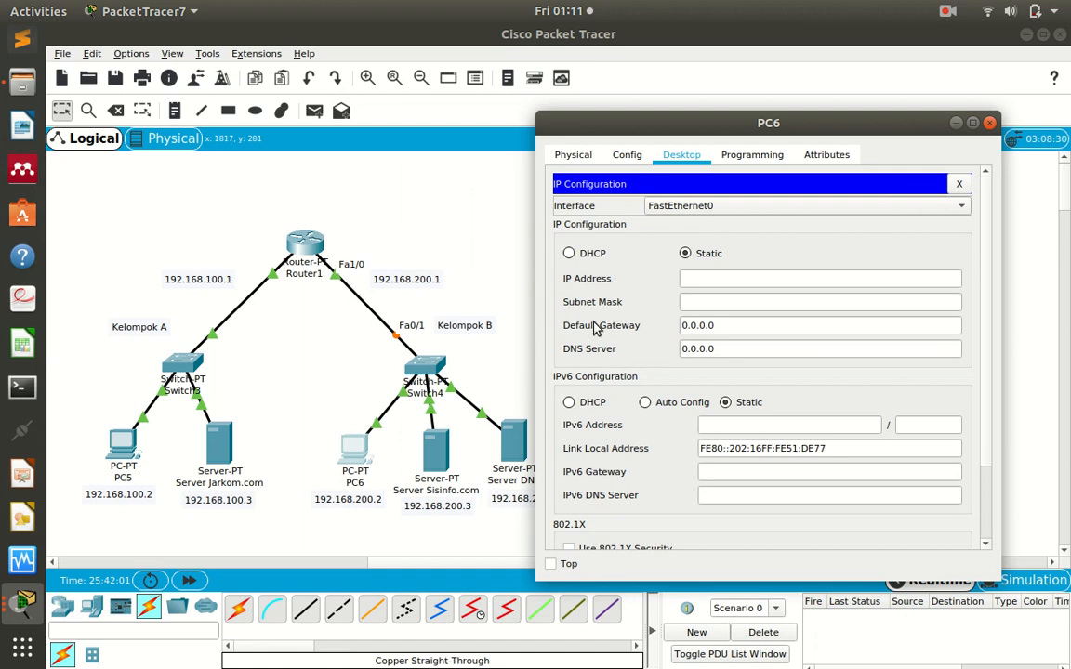
pyautogui.click(746, 284)
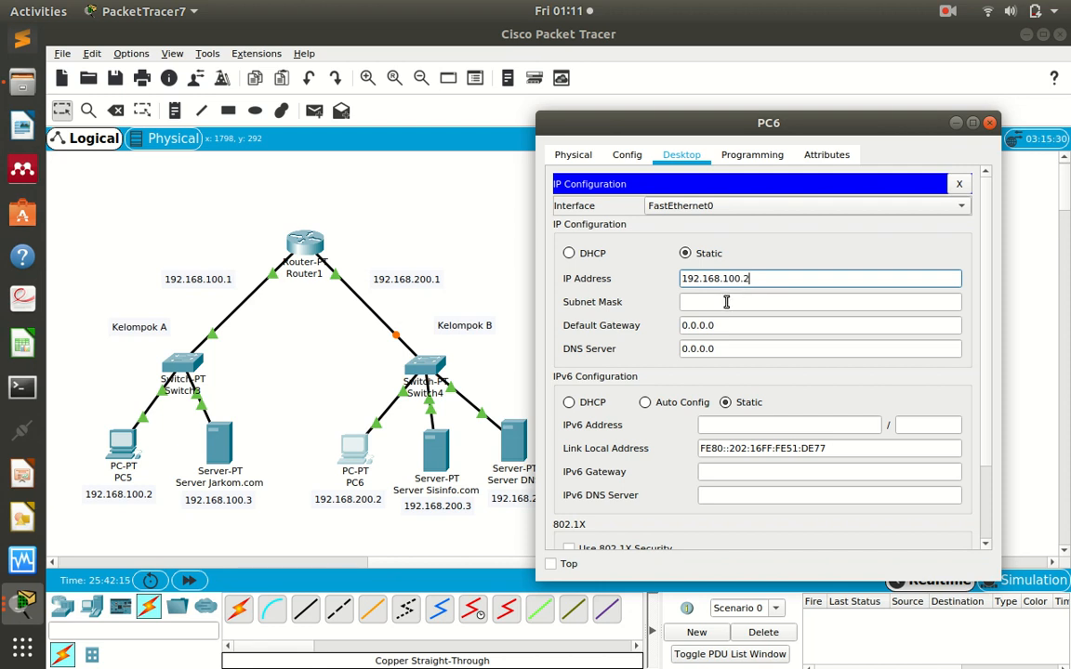
pyautogui.click(726, 301)
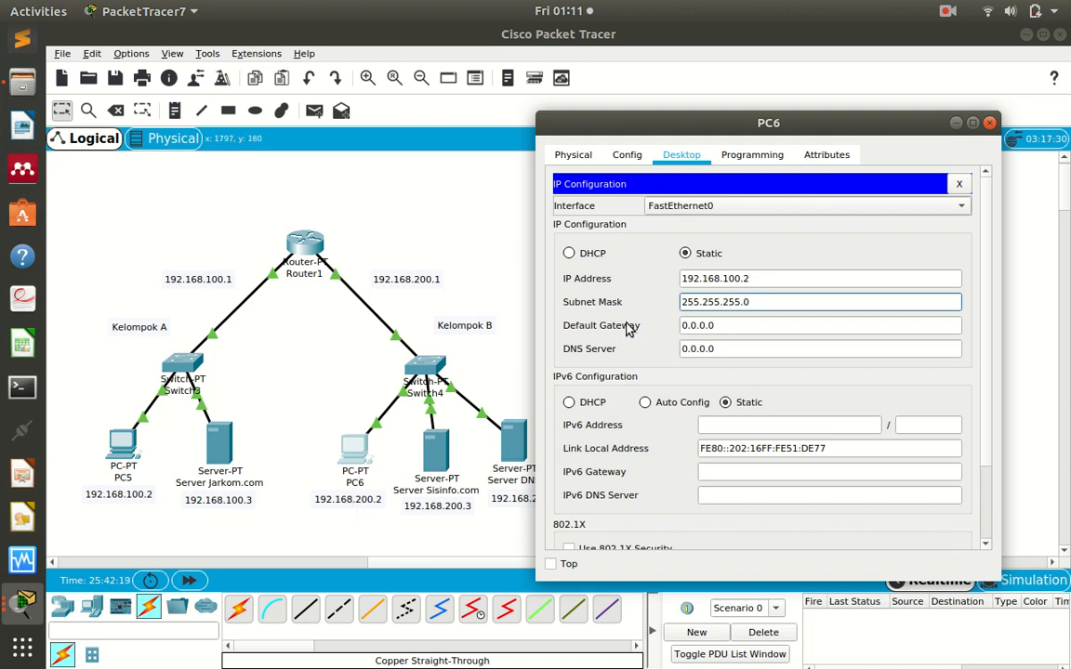
# Step: Set PC6's default gateway to 192.168.100.1 and its DNS server to 192.168.200.2
pyautogui.click(692, 278)
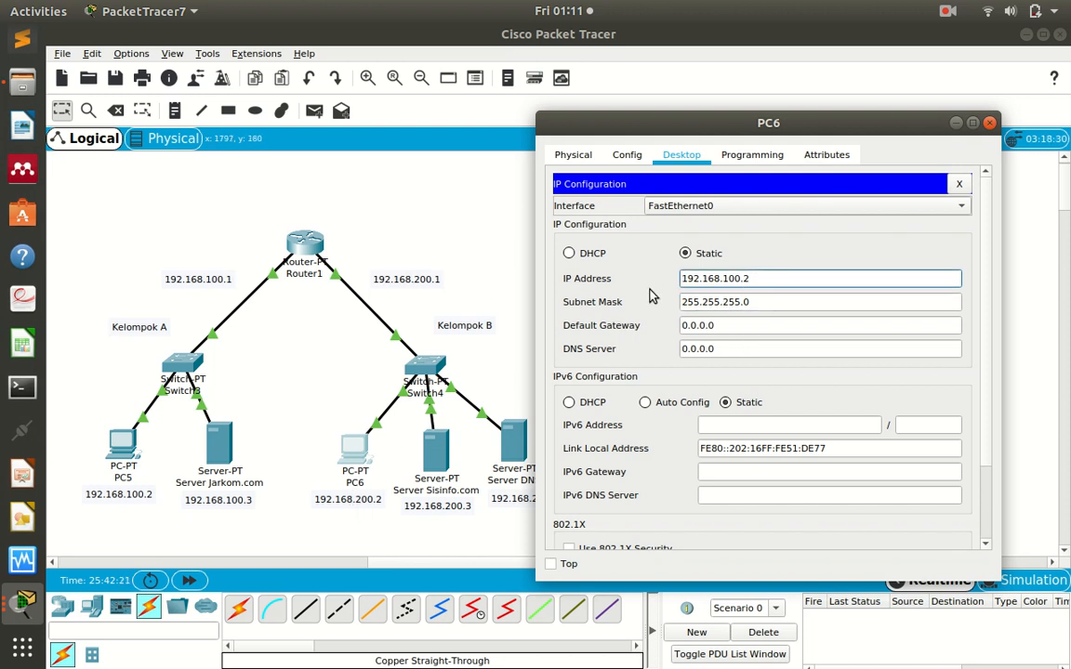
pyautogui.hotkey('ctrl', 'a')
pyautogui.hotkey('ctrl', 'c')
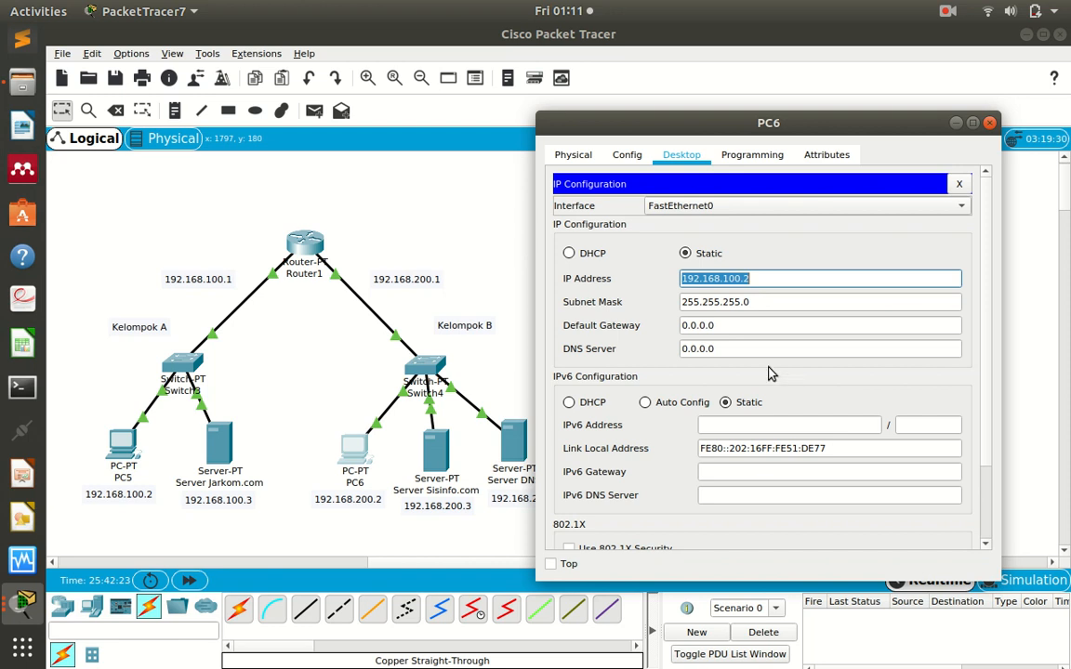
pyautogui.click(737, 332)
pyautogui.hotkey('ctrl', 'a')
pyautogui.write('192.168.100.1')
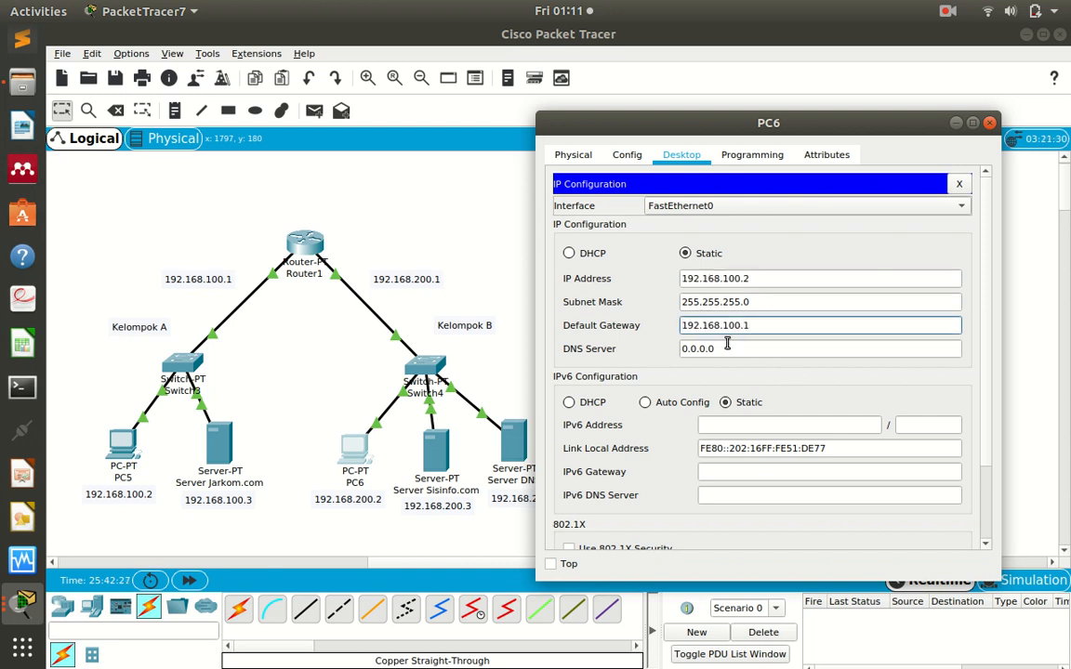
pyautogui.click(723, 348)
pyautogui.moveTo(723, 348); pyautogui.dragTo(632, 342)
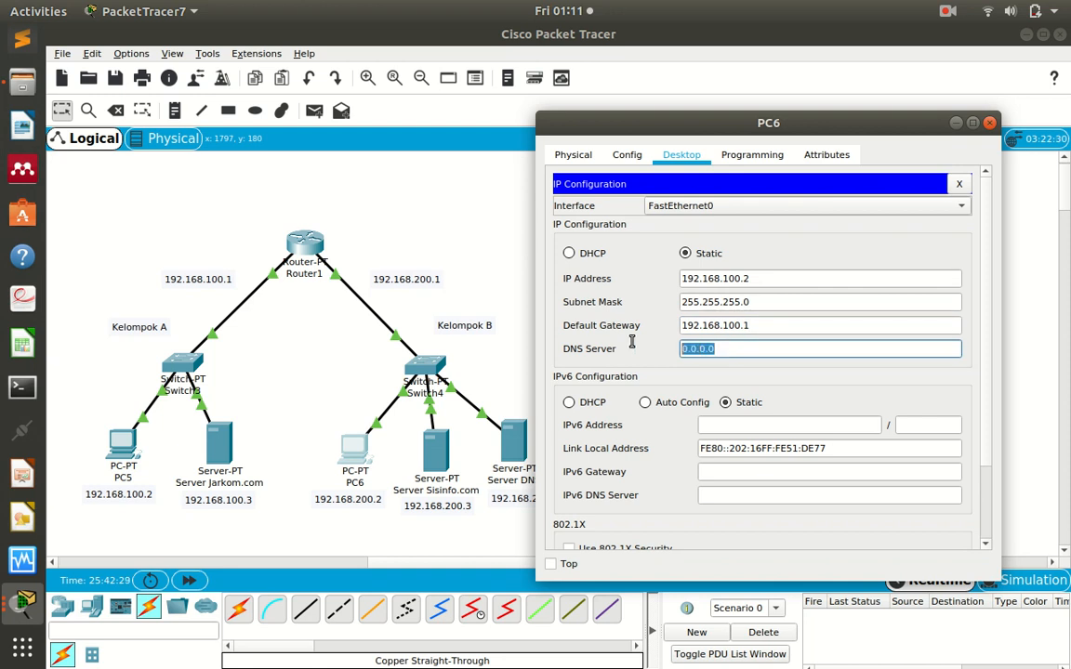
pyautogui.hotkey('ctrl', 'v')
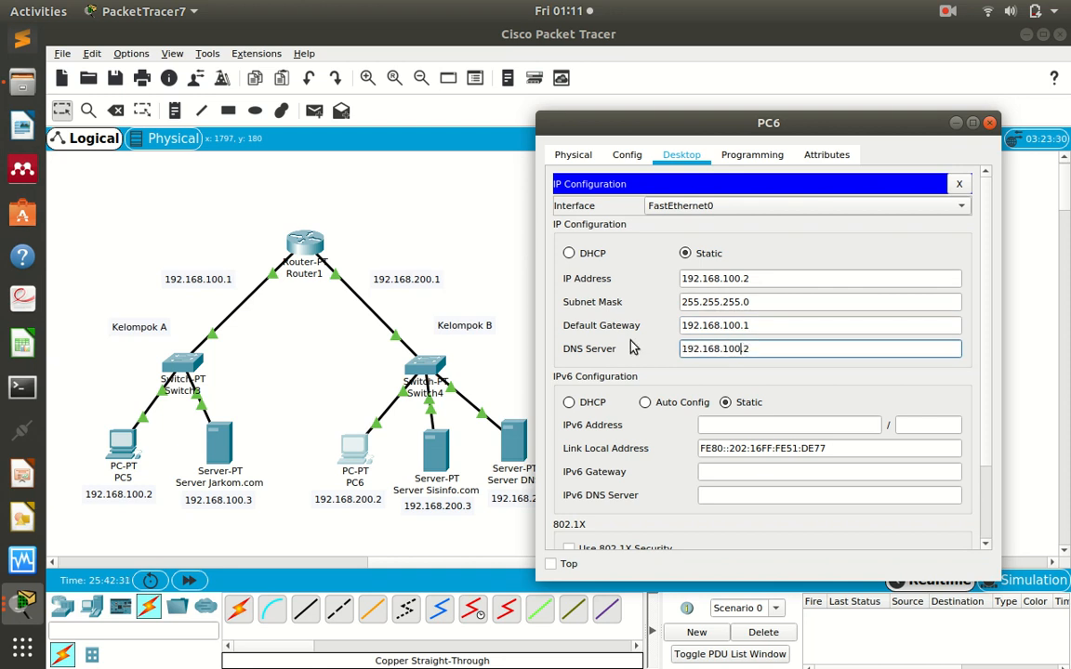
pyautogui.press('BackSpace')
pyautogui.write('2')
# Step: Correct PC6's default gateway to 192.168.200.1 and its IP address to 192.168.200.2, and close its configuration
pyautogui.click(727, 327)
pyautogui.press('BackSpace')
pyautogui.write('2')
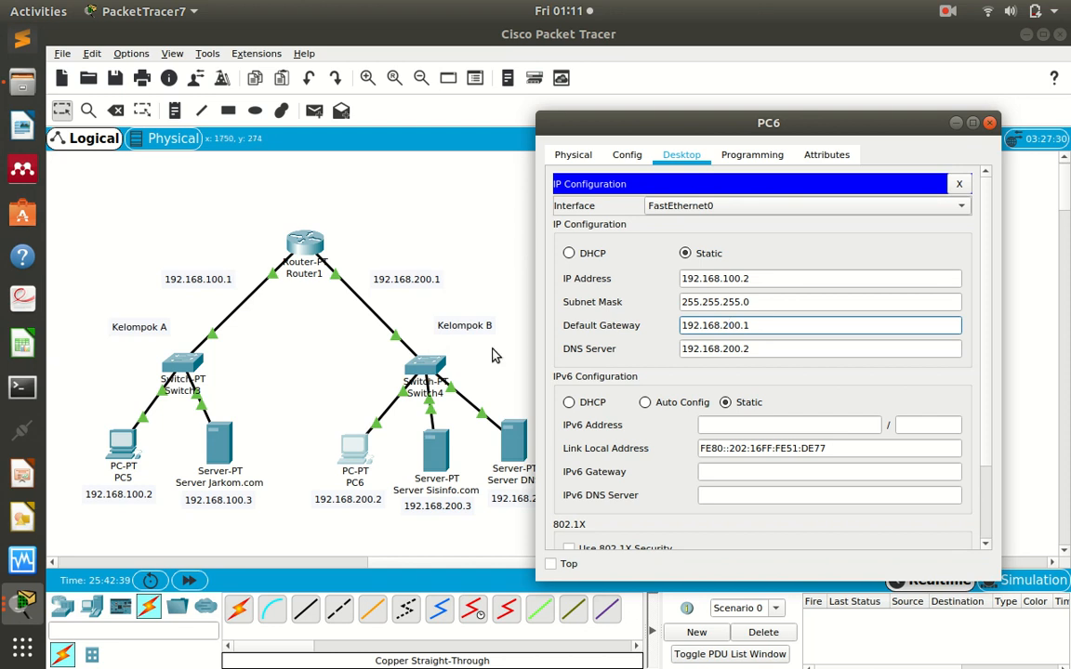
pyautogui.click(729, 278)
pyautogui.press('BackSpace')
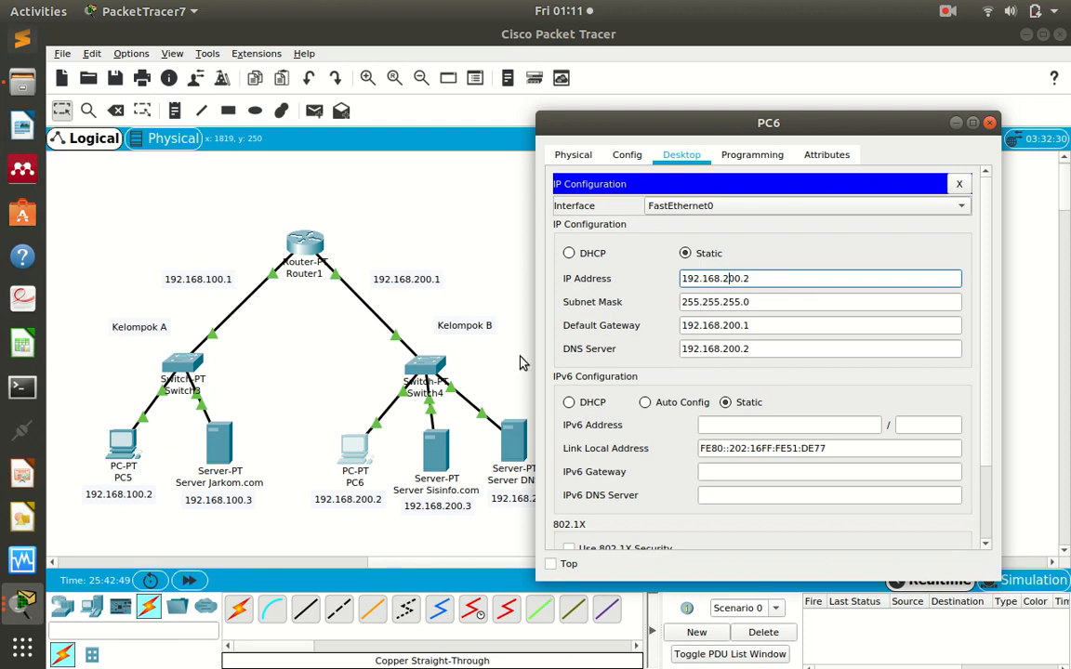
pyautogui.click(988, 123)
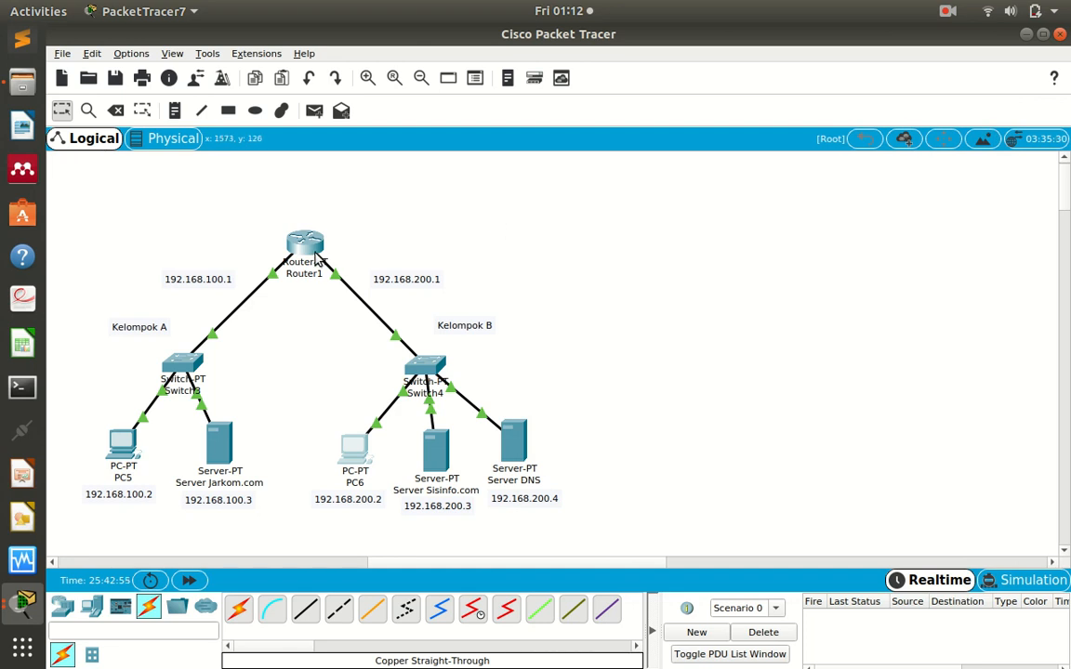
# Step: Give Server Sisinfo.com's FastEthernet0 the static IP address 192.168.200.3 with subnet mask 255.255.255.0
pyautogui.moveTo(315, 254)
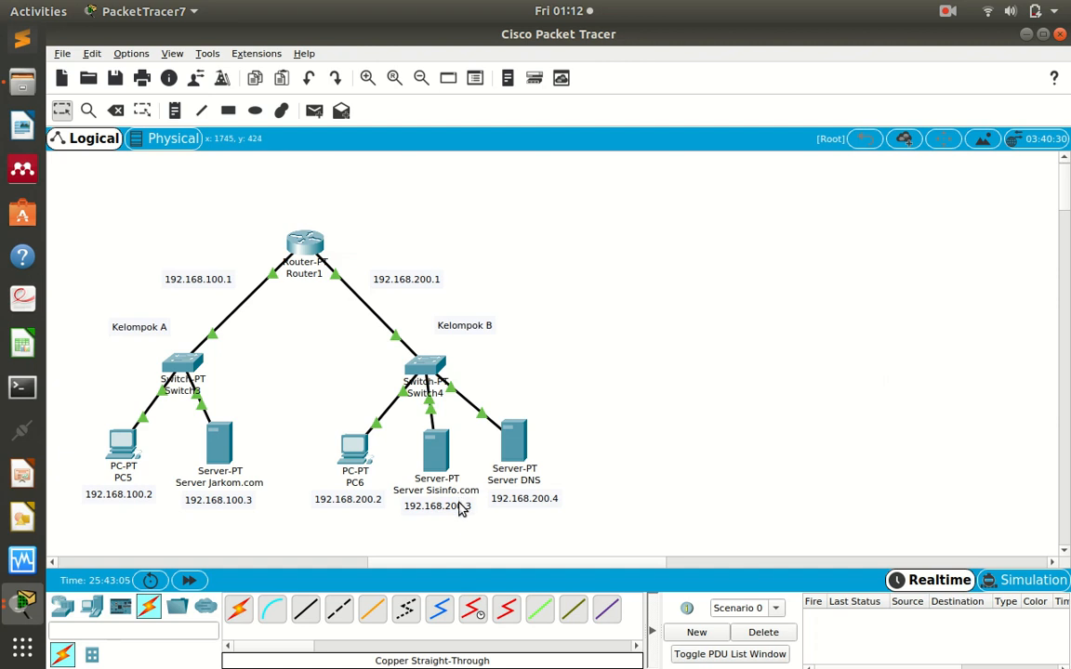
pyautogui.click(435, 444)
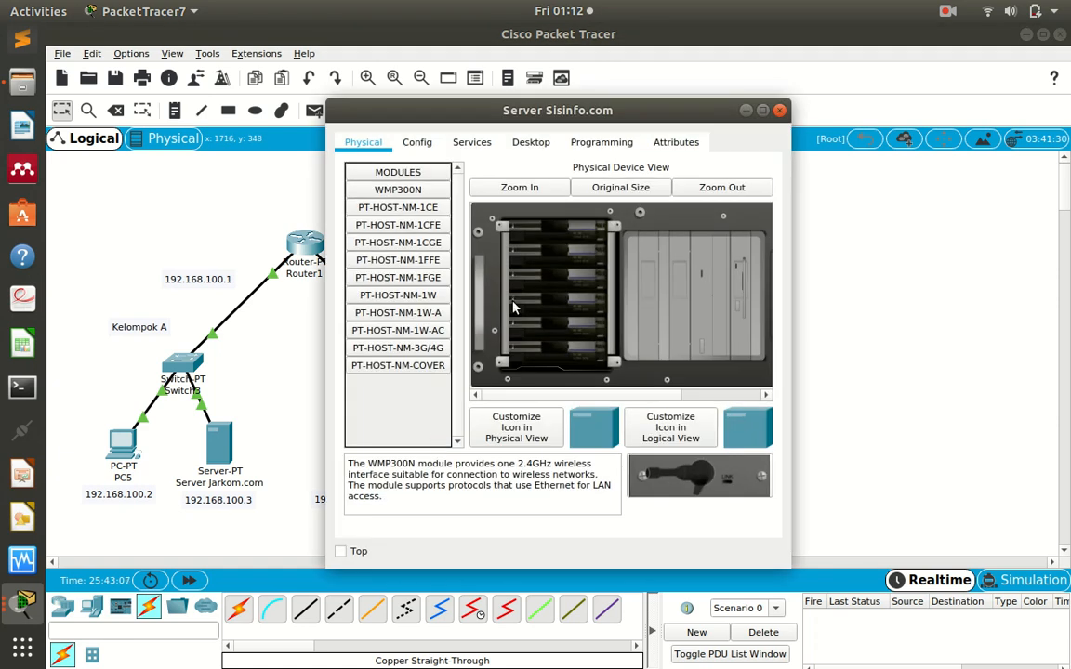
pyautogui.click(418, 141)
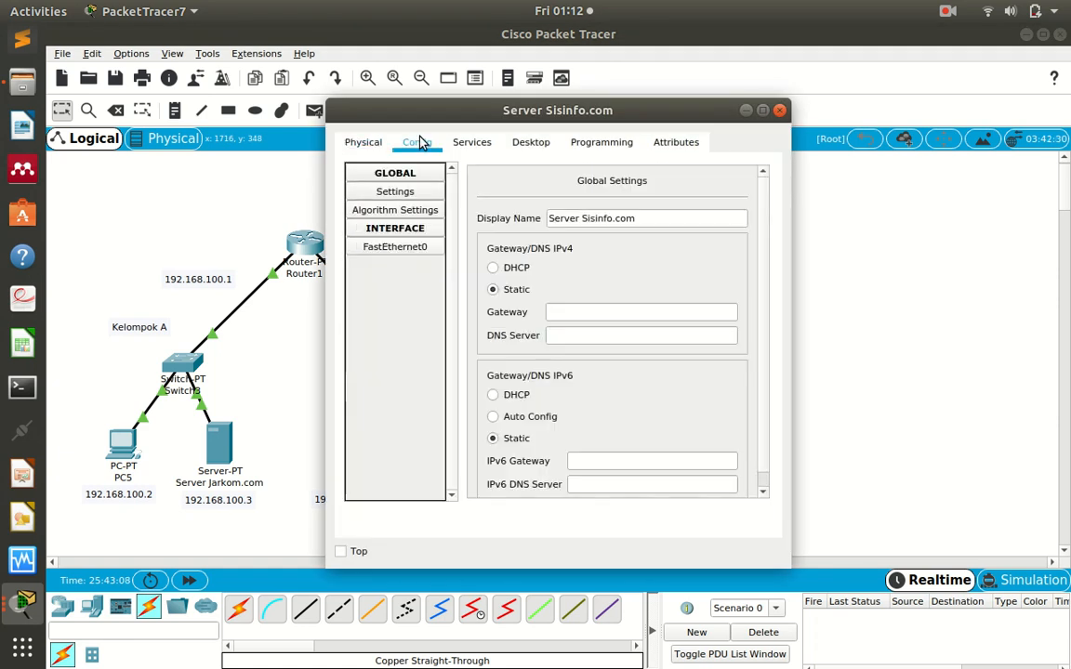
pyautogui.click(413, 245)
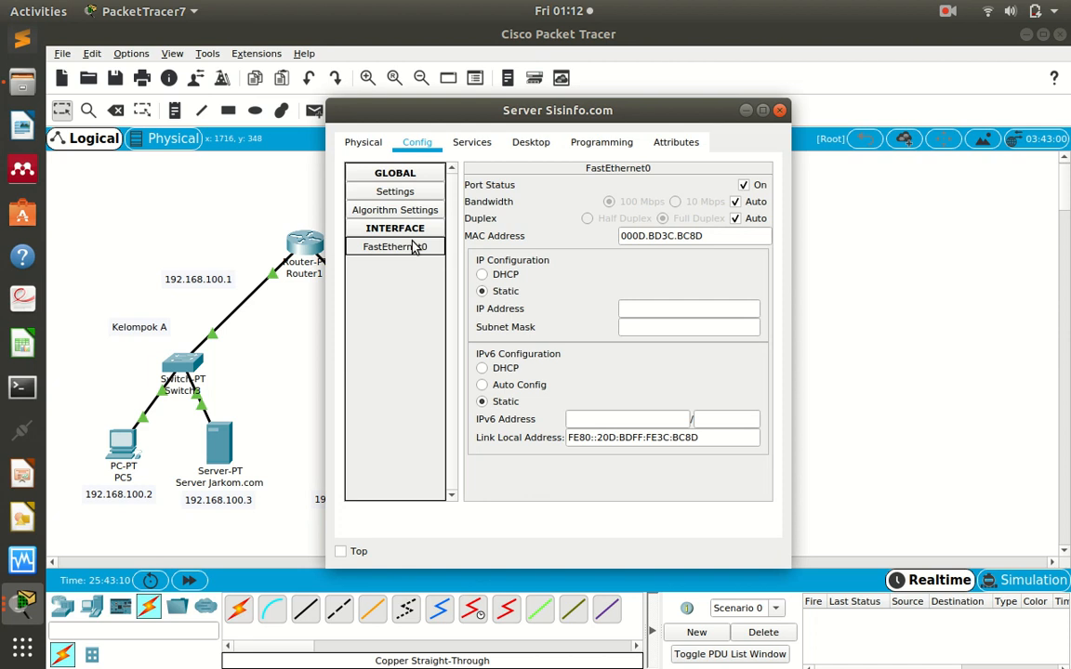
pyautogui.click(405, 192)
pyautogui.moveTo(543, 112); pyautogui.dragTo(759, 113)
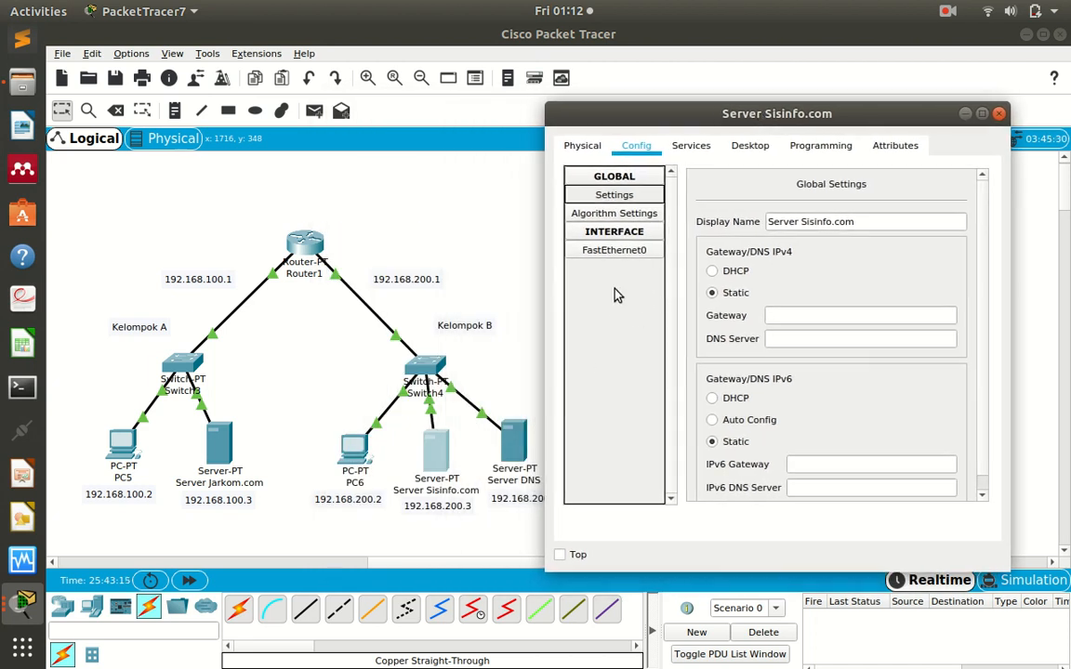
pyautogui.click(604, 251)
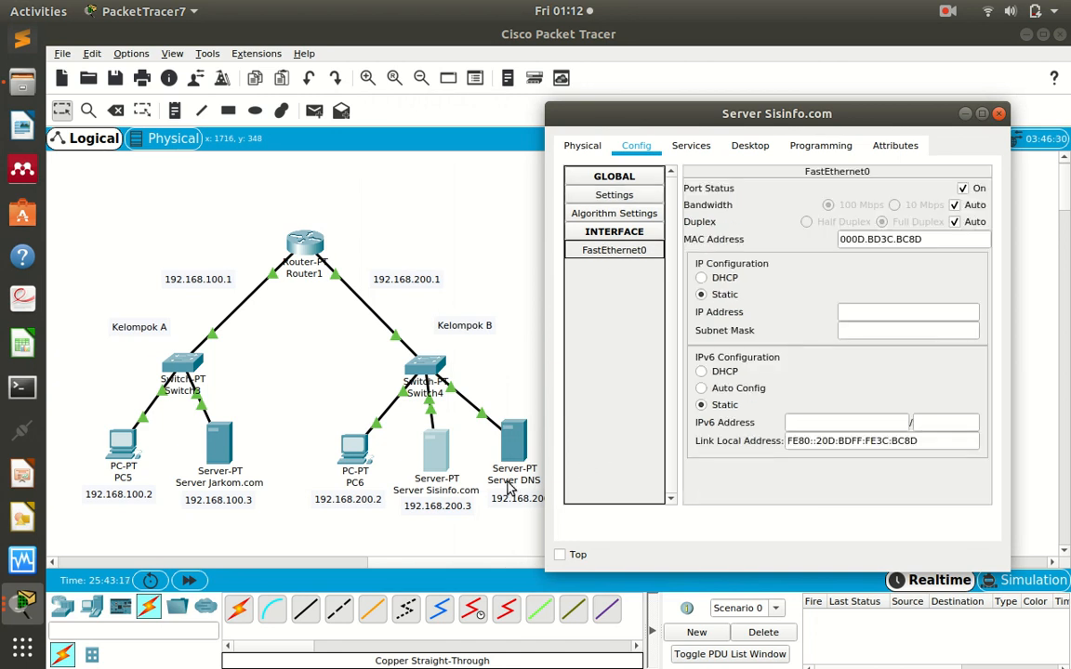
pyautogui.click(849, 314)
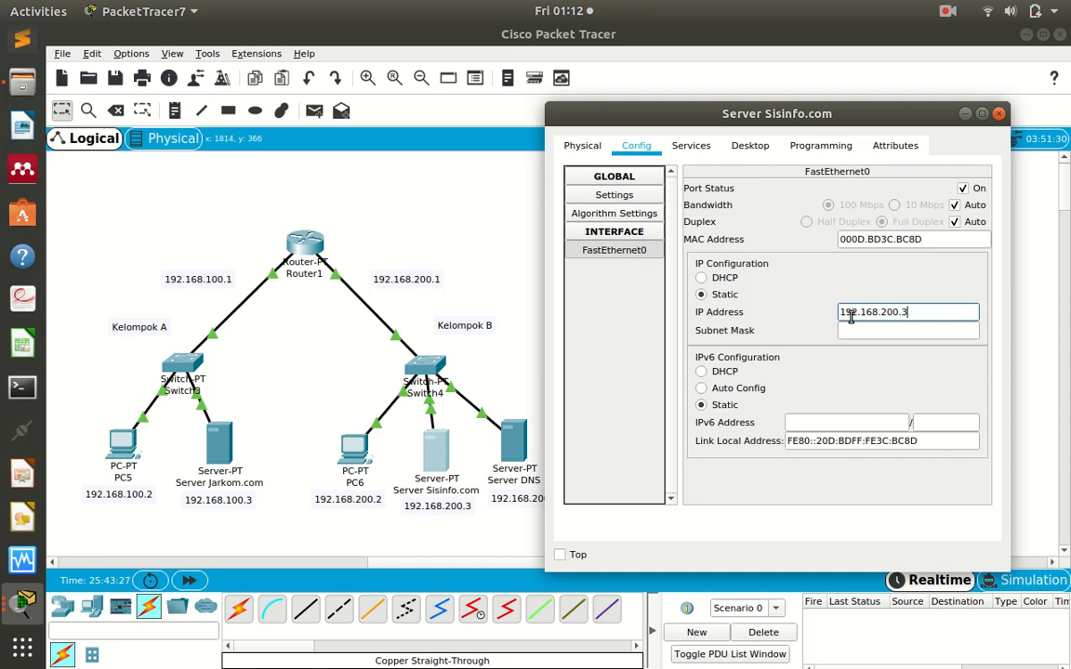
pyautogui.click(863, 332)
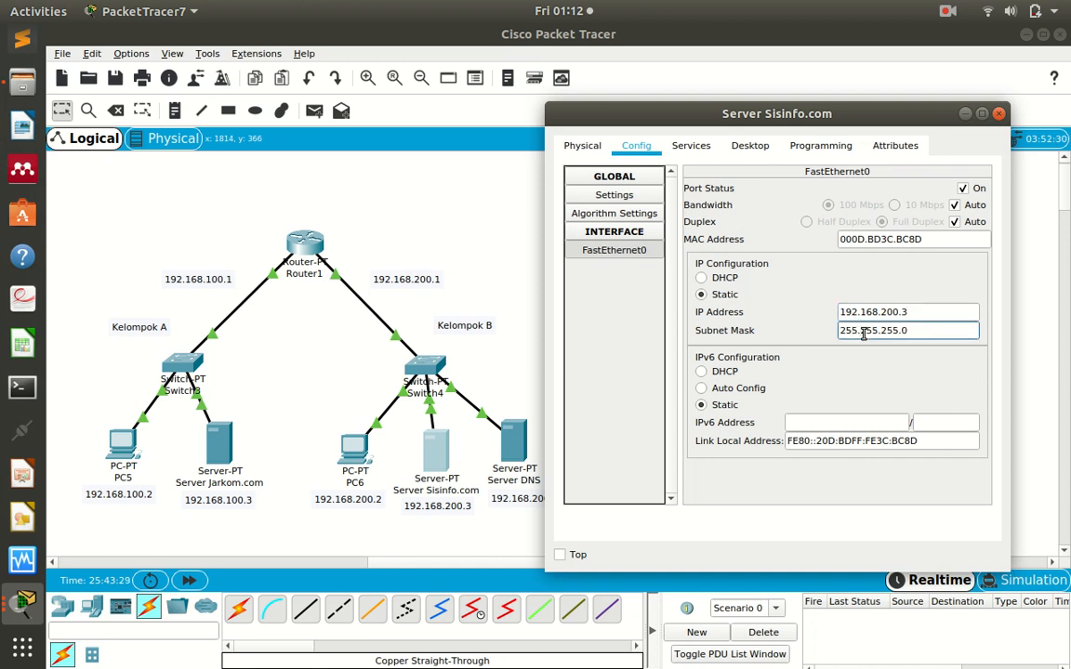
# Step: Set Server Sisinfo.com's IPv4 gateway to 192.168.200.1 and its DNS server to 192.168.200.4
pyautogui.click(633, 198)
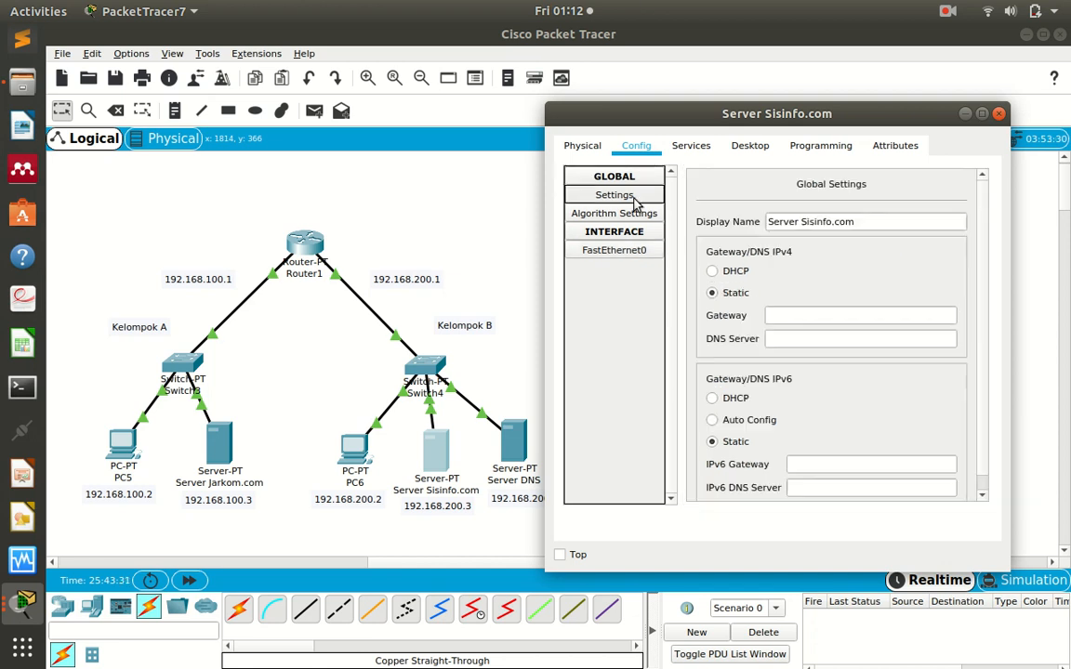
pyautogui.click(797, 317)
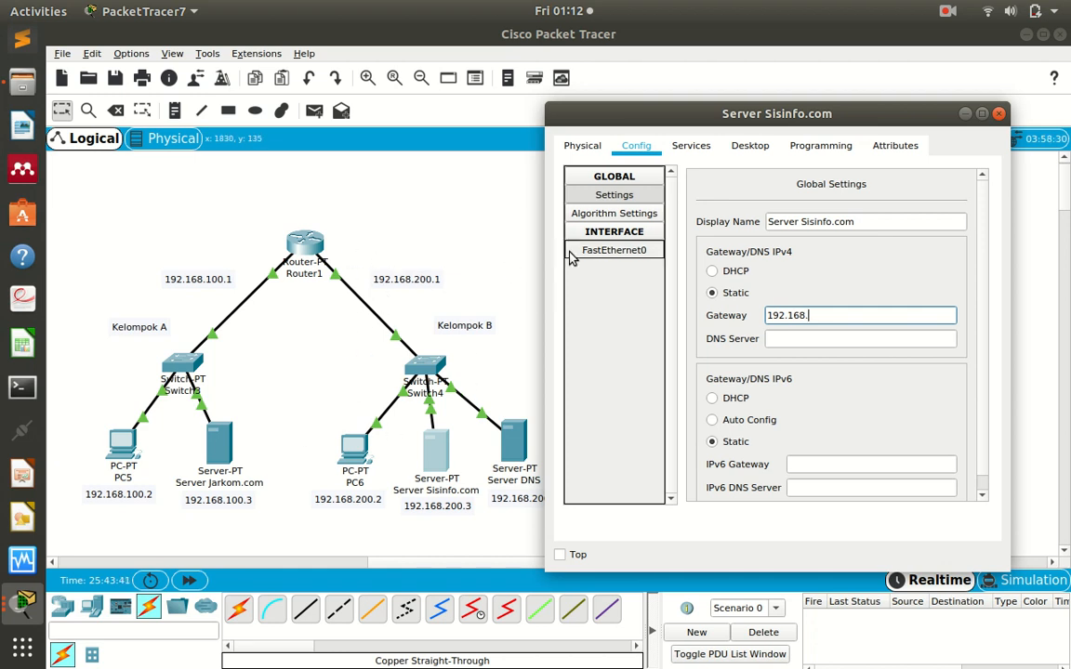
pyautogui.write('200.1')
pyautogui.click(783, 342)
pyautogui.write('192.168.200')
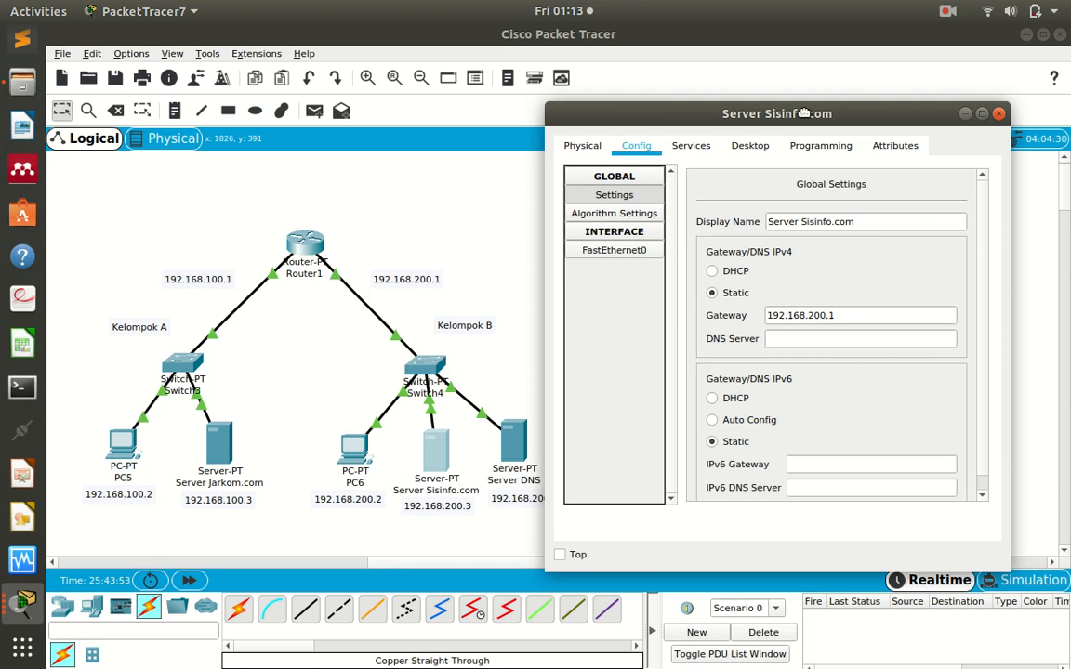
pyautogui.moveTo(783, 125); pyautogui.dragTo(818, 122)
pyautogui.click(595, 335)
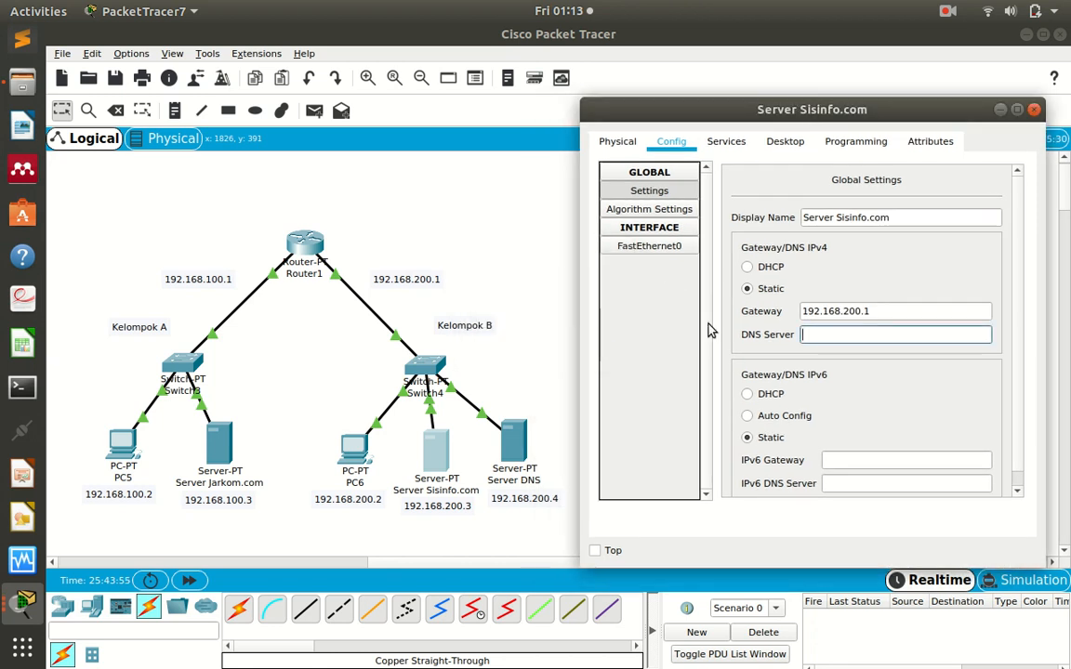
pyautogui.click(891, 315)
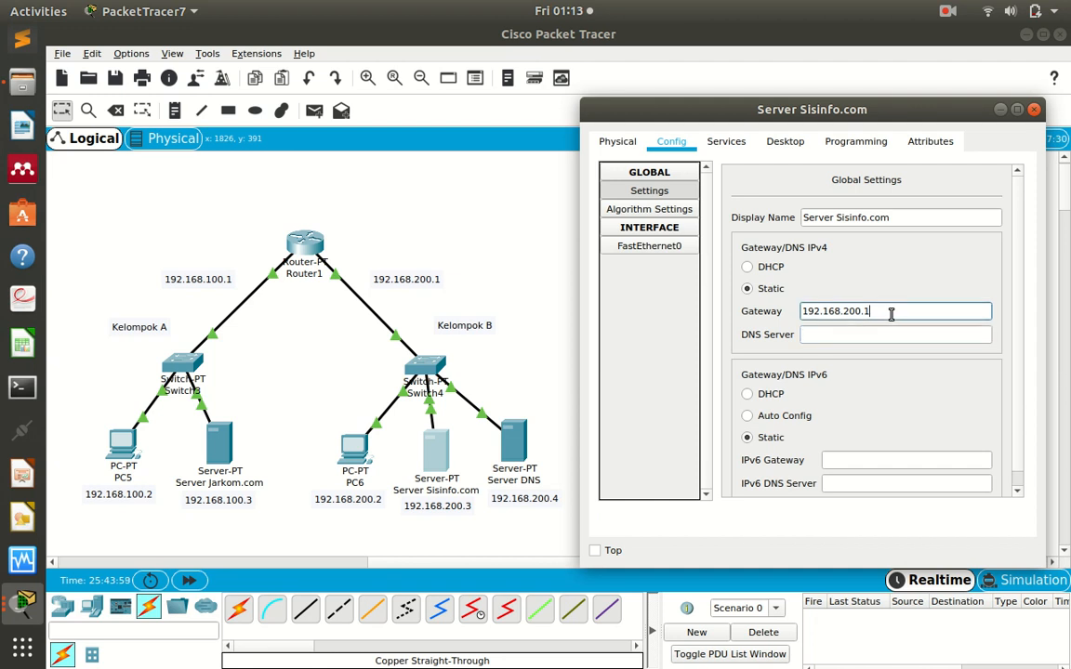
pyautogui.tripleClick(890, 312)
pyautogui.hotkey('ctrl', 'c')
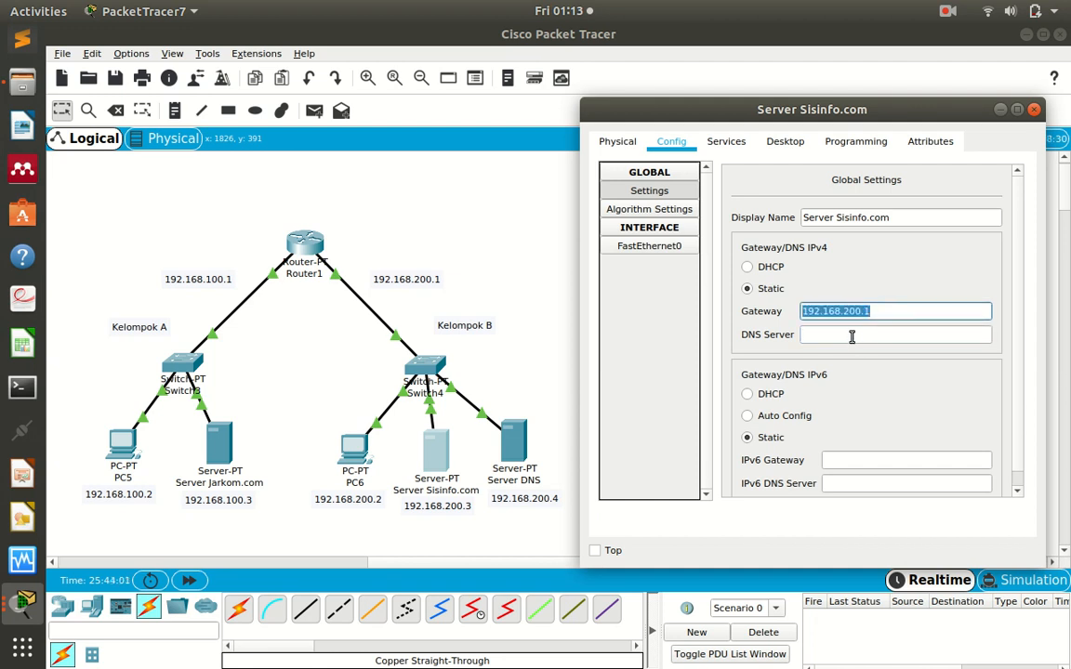
pyautogui.click(851, 336)
pyautogui.hotkey('ctrl', 'v')
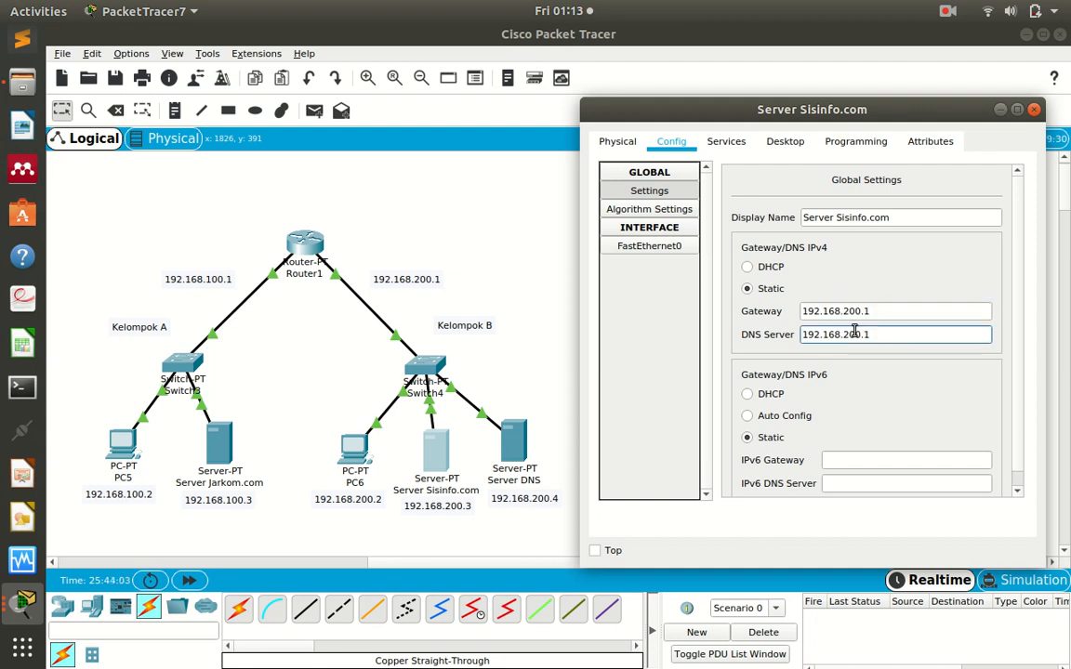
pyautogui.press('BackSpace')
pyautogui.write('4')
# Step: Review Server Sisinfo.com's FastEthernet0 address, gateway and DNS settings, and close its configuration
pyautogui.click(648, 251)
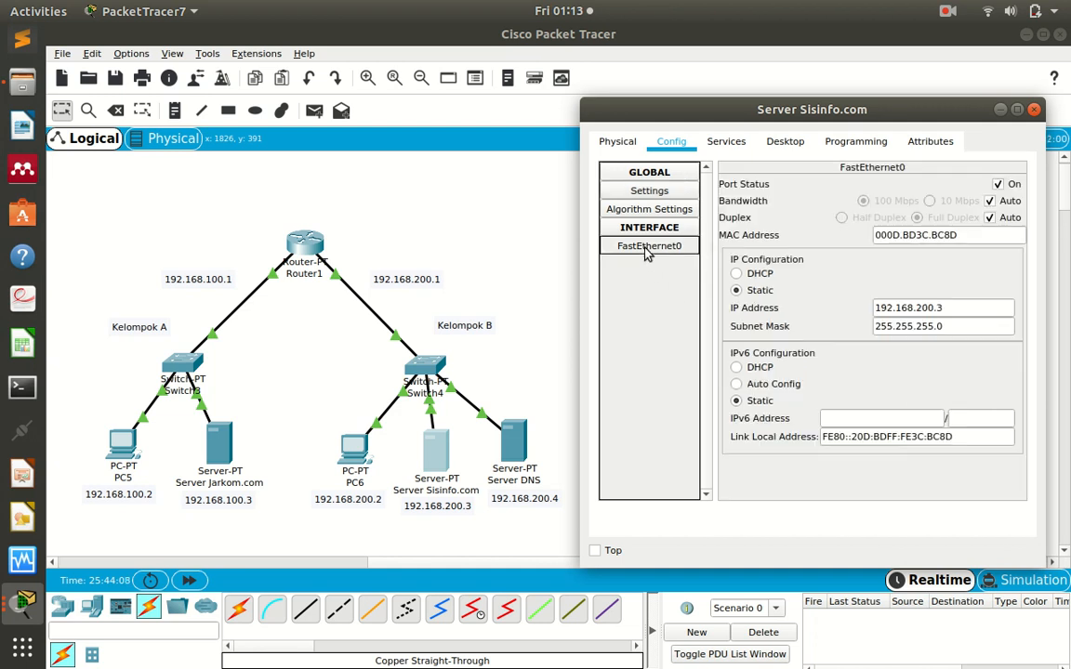
pyautogui.click(638, 193)
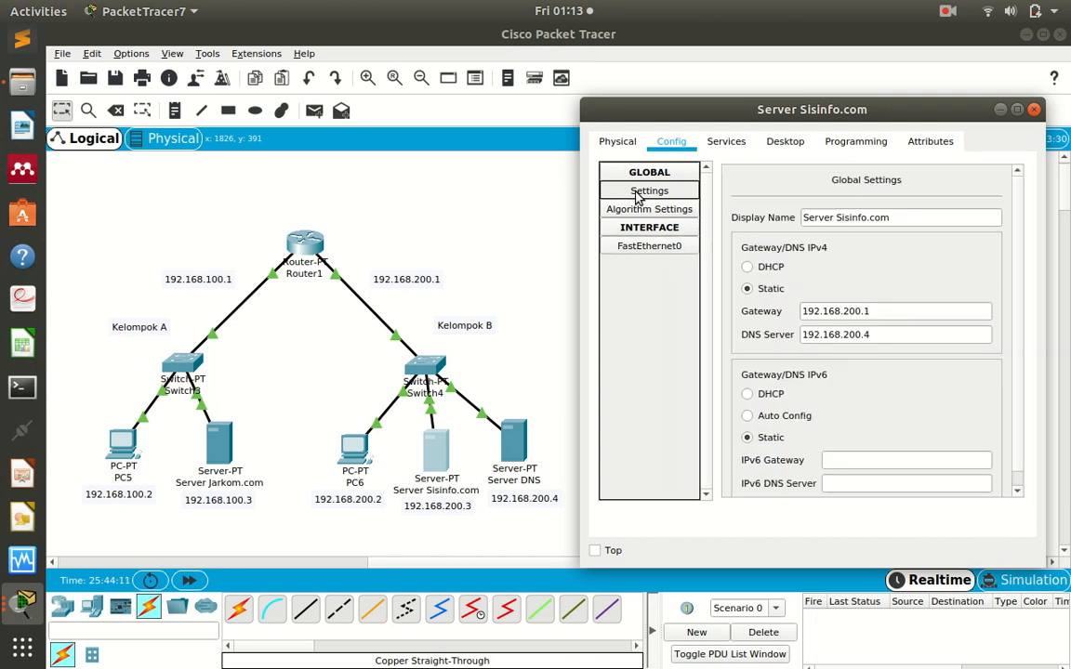
pyautogui.click(647, 249)
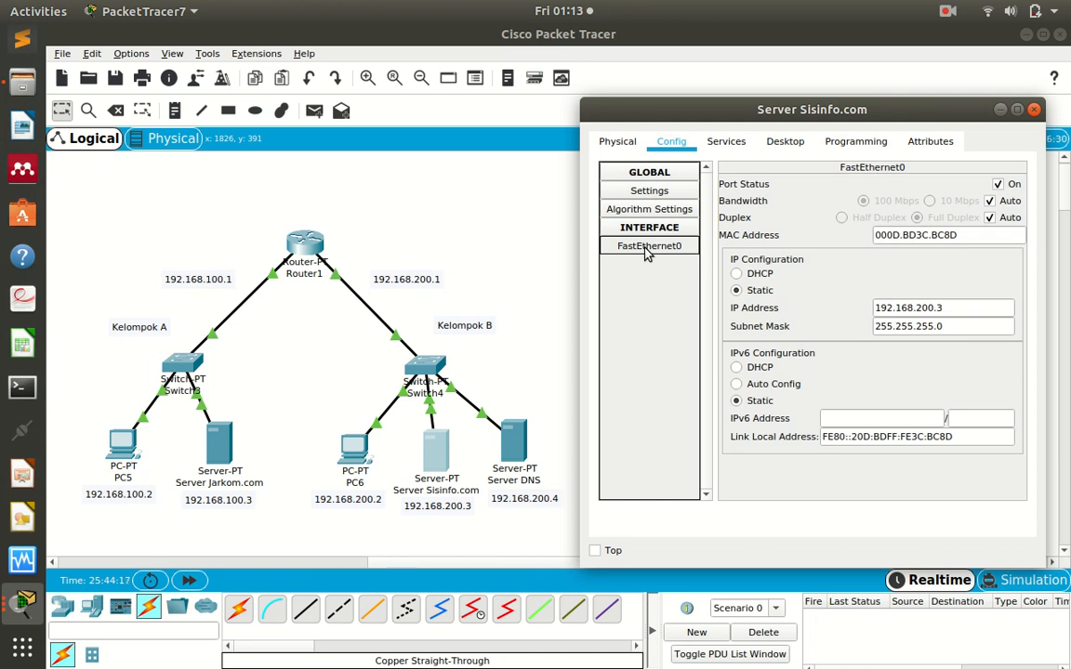
pyautogui.click(636, 196)
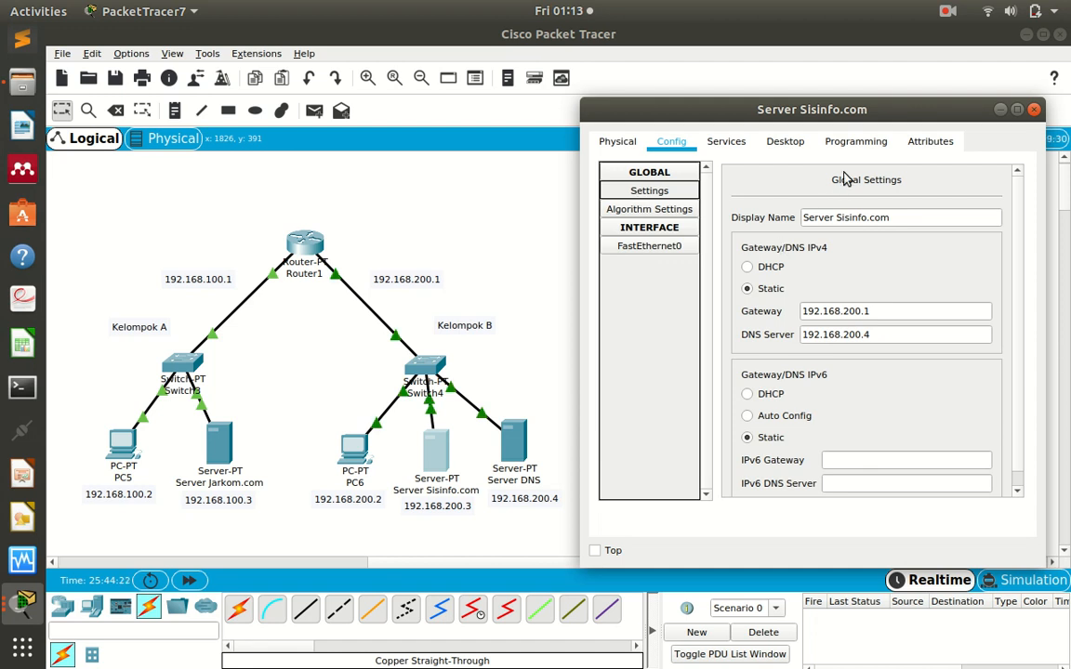
pyautogui.click(1032, 110)
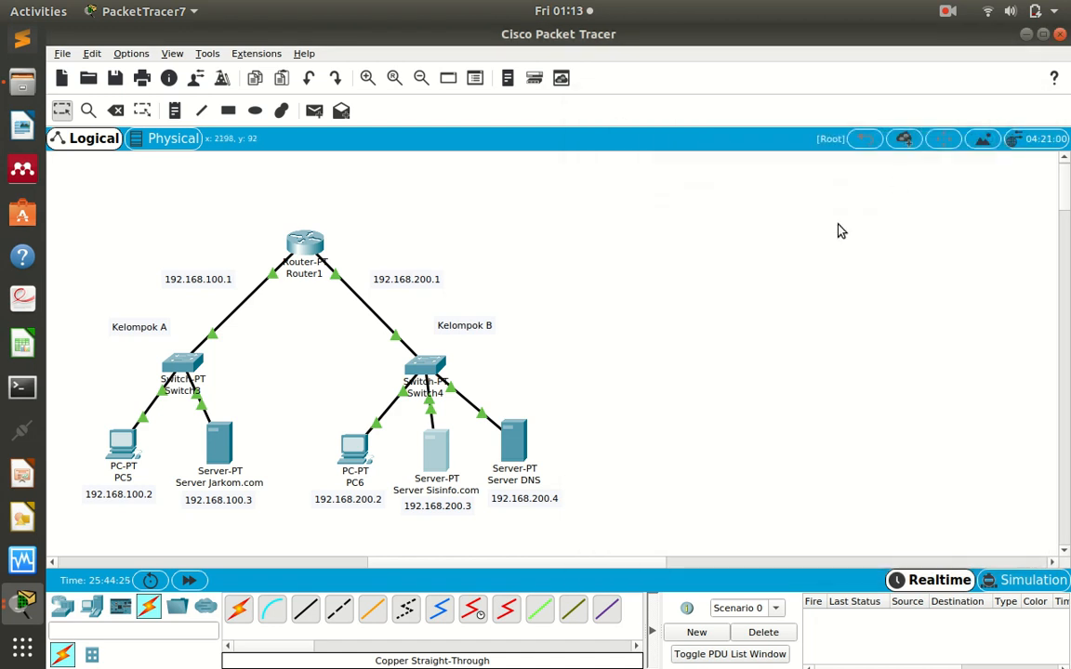
# Step: Give Server DNS's FastEthernet0 the static IP address 192.168.200.4 with subnet mask 255.255.255.0
pyautogui.click(514, 455)
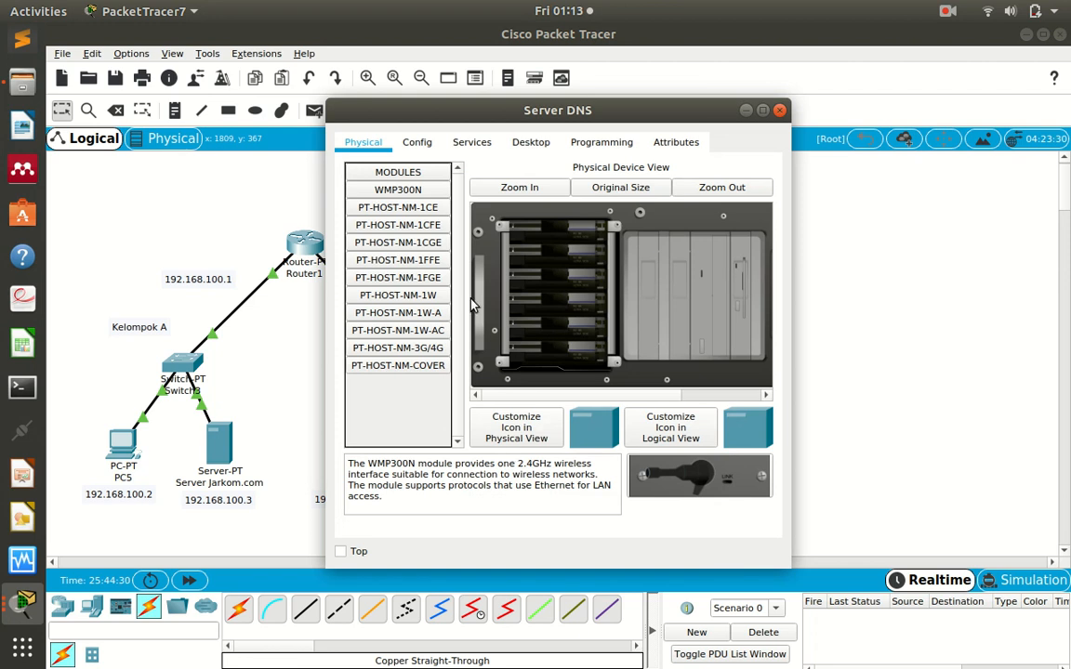
pyautogui.click(418, 142)
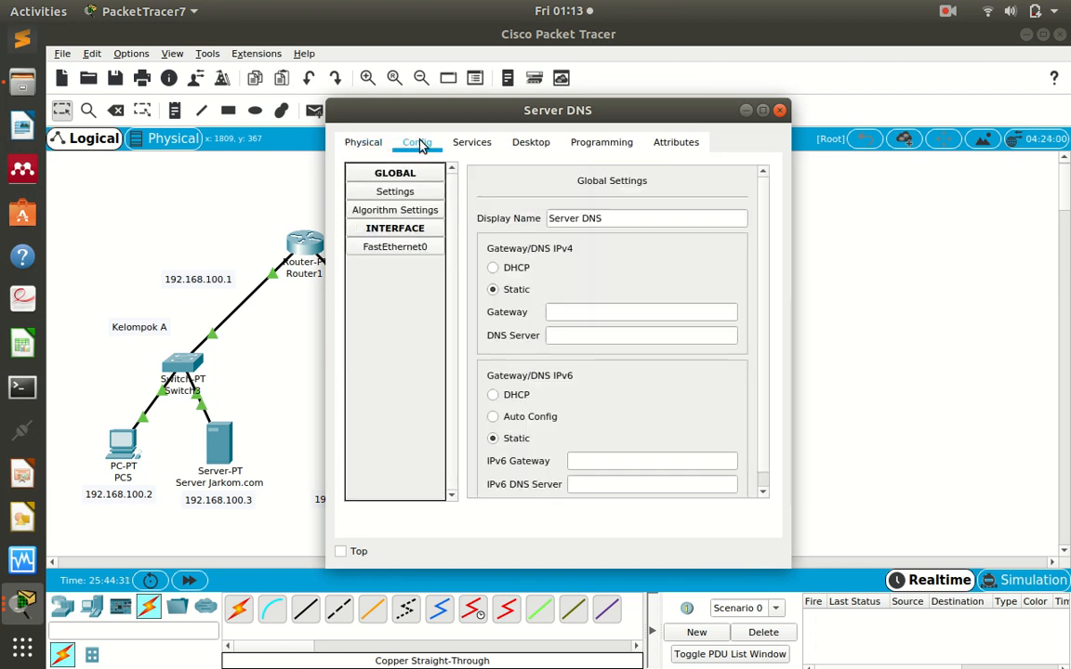
pyautogui.click(411, 247)
pyautogui.moveTo(545, 114); pyautogui.dragTo(773, 114)
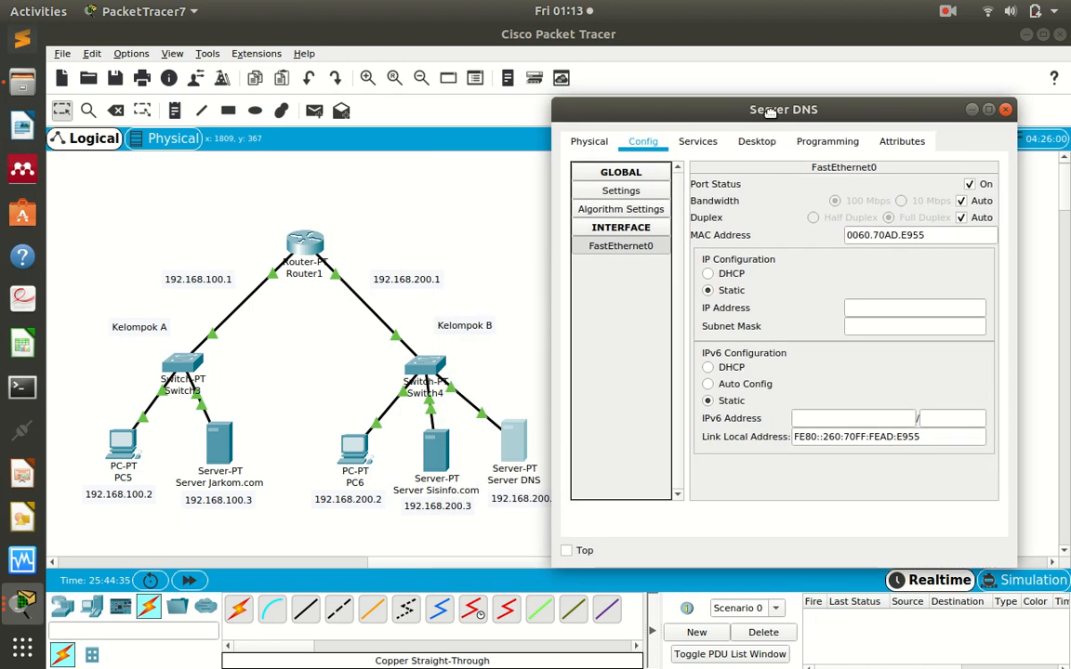
pyautogui.click(879, 310)
pyautogui.write('192.1')
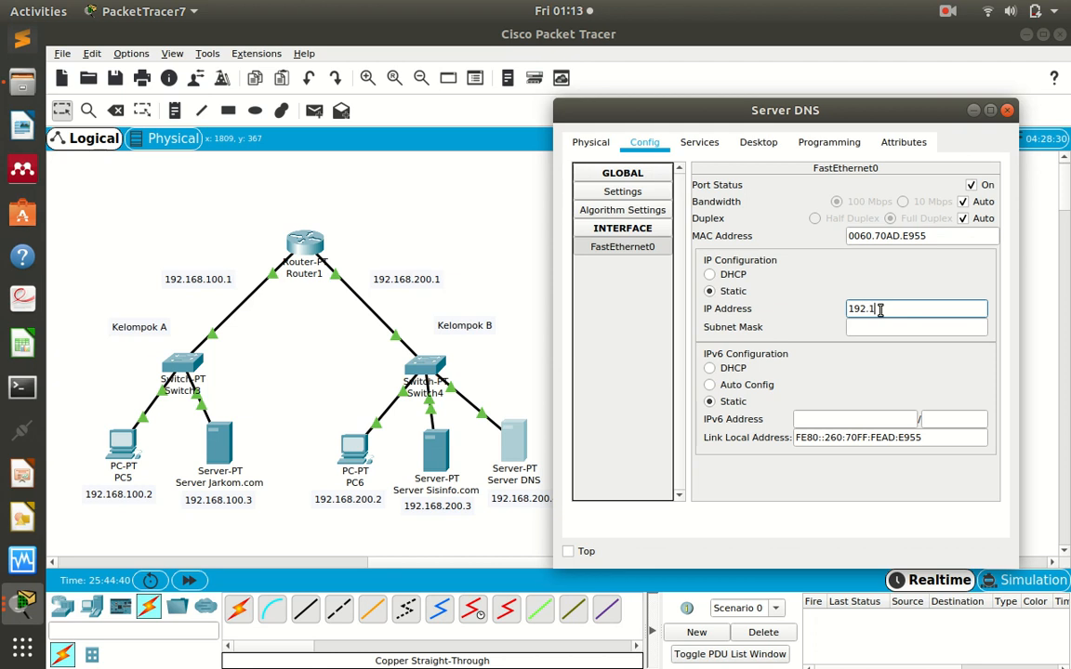
pyautogui.write('68.200.34')
pyautogui.click(857, 328)
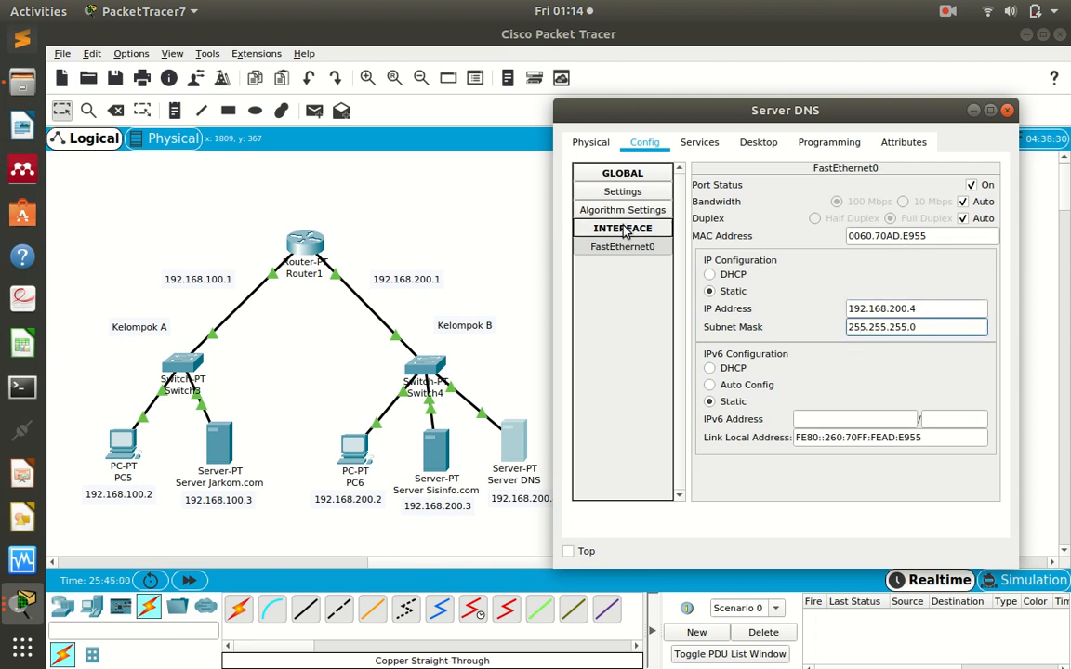
# Step: Set Server DNS's IPv4 gateway to 192.168.200.1 and its DNS server to 192.168.200.4, and close its configuration
pyautogui.click(621, 192)
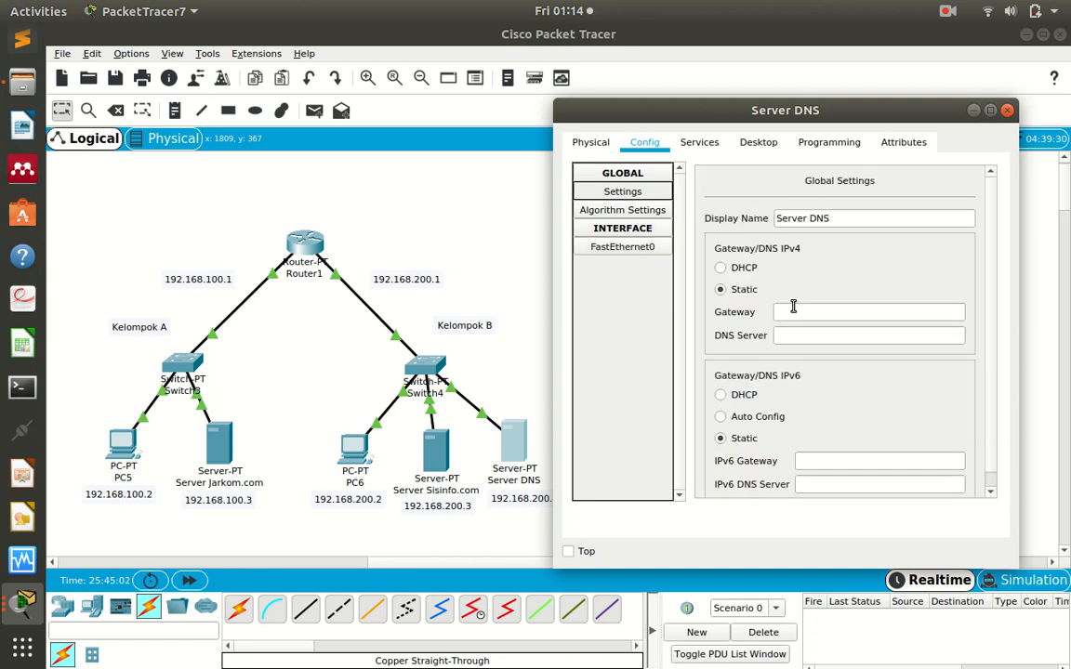
pyautogui.click(797, 315)
pyautogui.write('192')
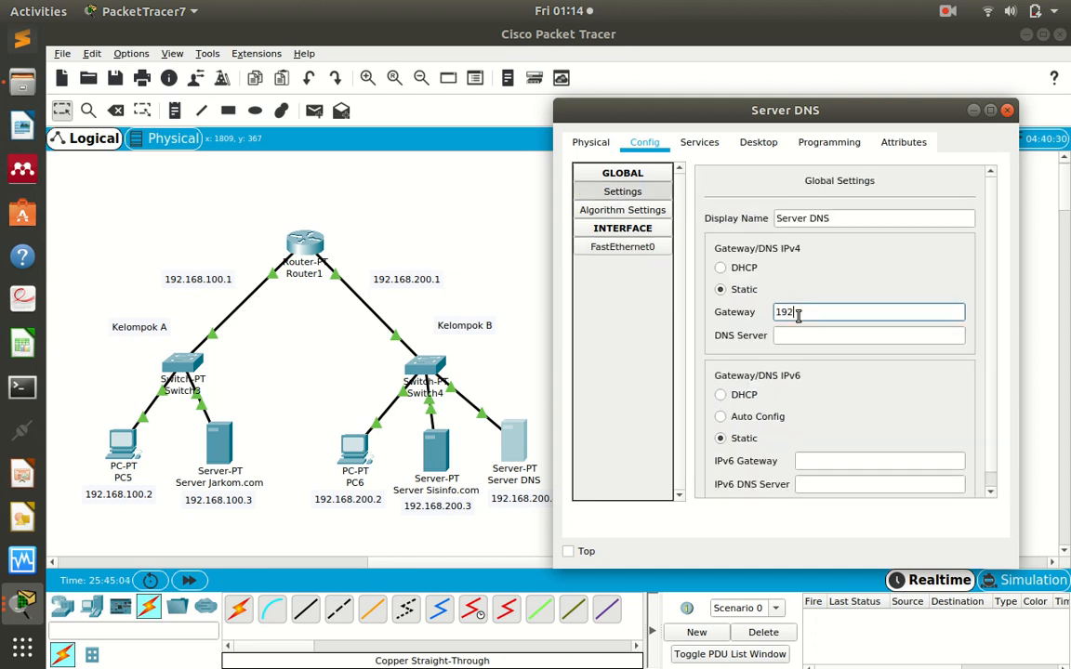
pyautogui.write('.168.200.1')
pyautogui.click(825, 338)
pyautogui.hotkey('ctrl', 'v')
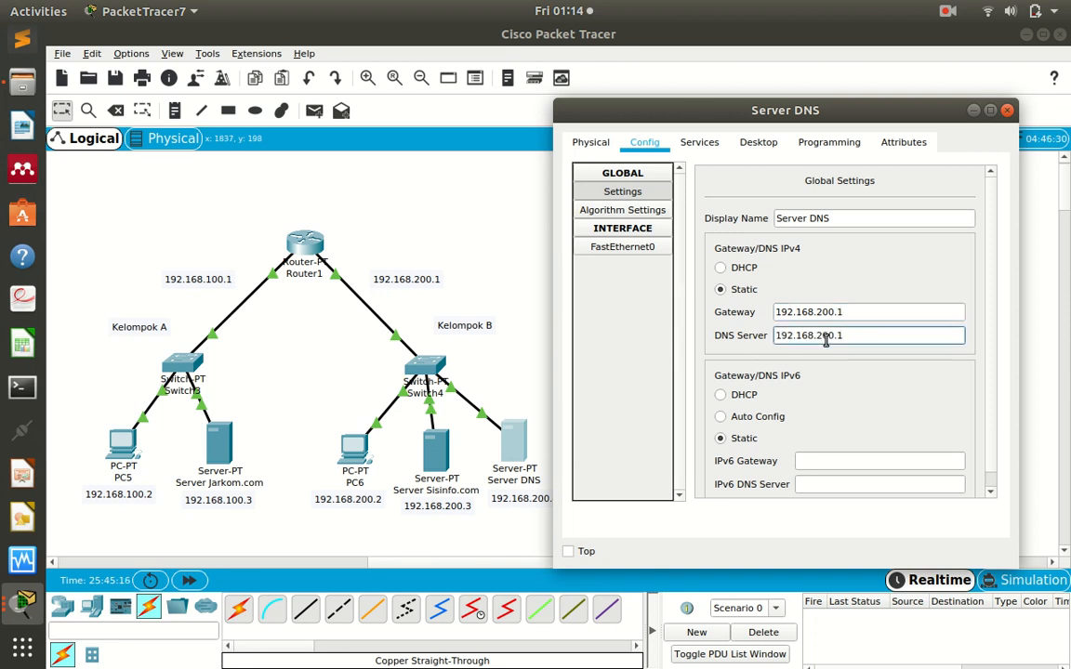
pyautogui.write('4')
pyautogui.click(895, 385)
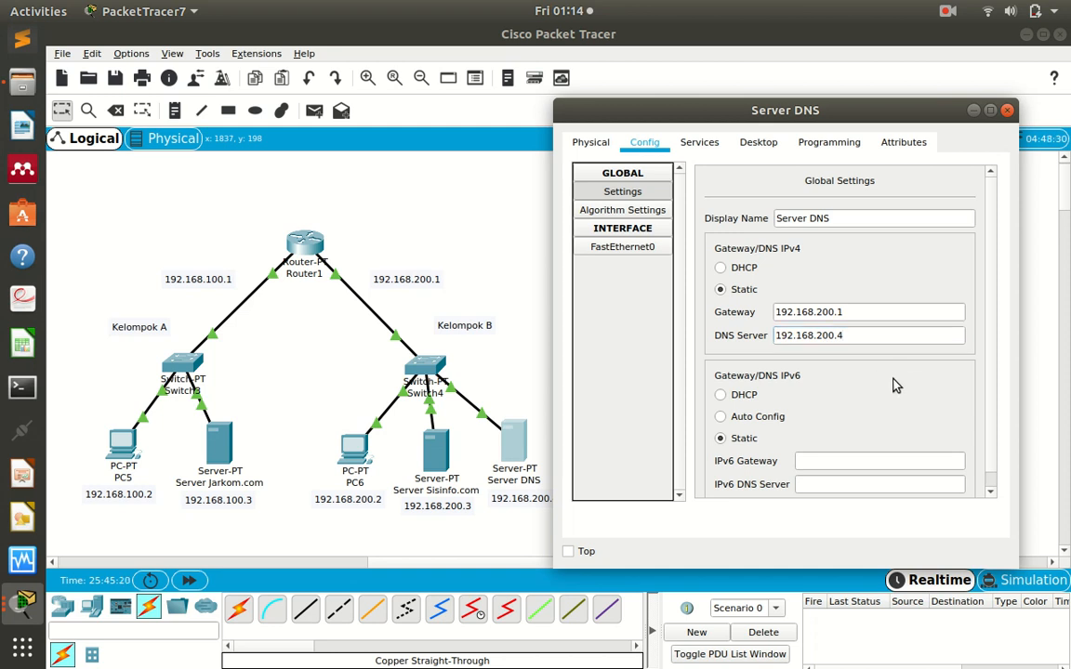
pyautogui.click(1007, 112)
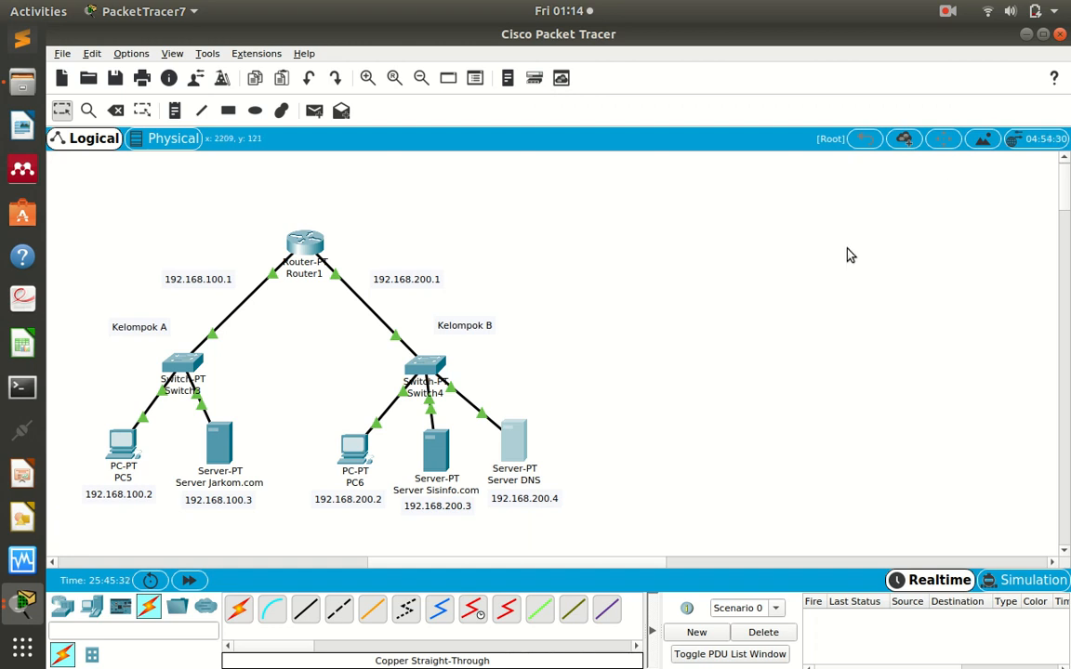
# Step: Change PC6's DNS server to 192.168.200.4 in its IP configuration and close the device window
pyautogui.moveTo(347, 470)
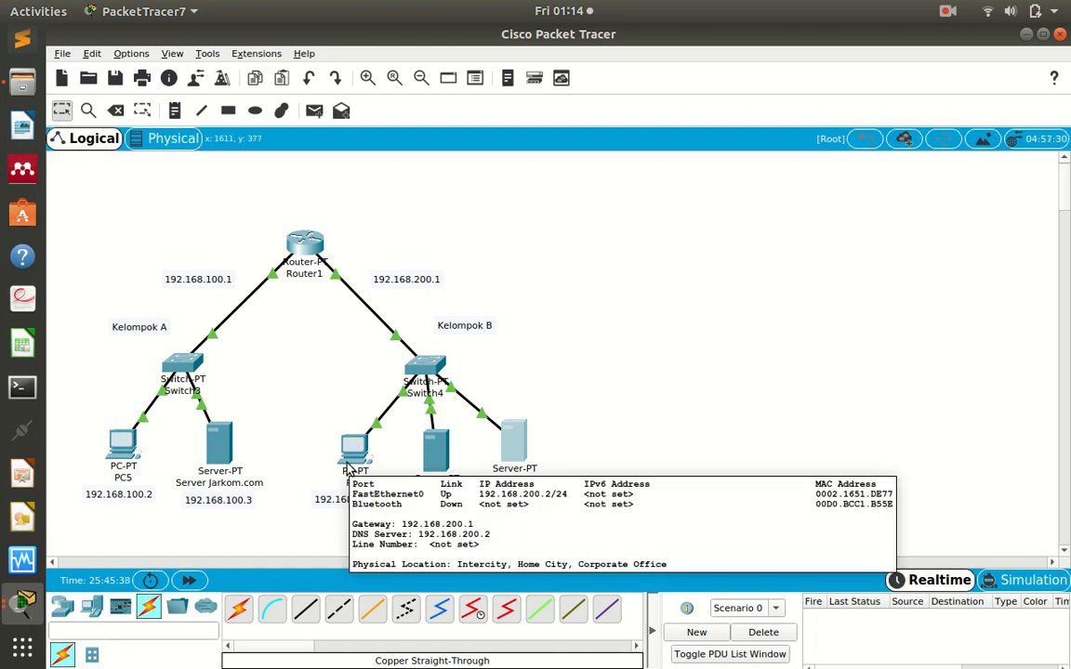
pyautogui.click(352, 450)
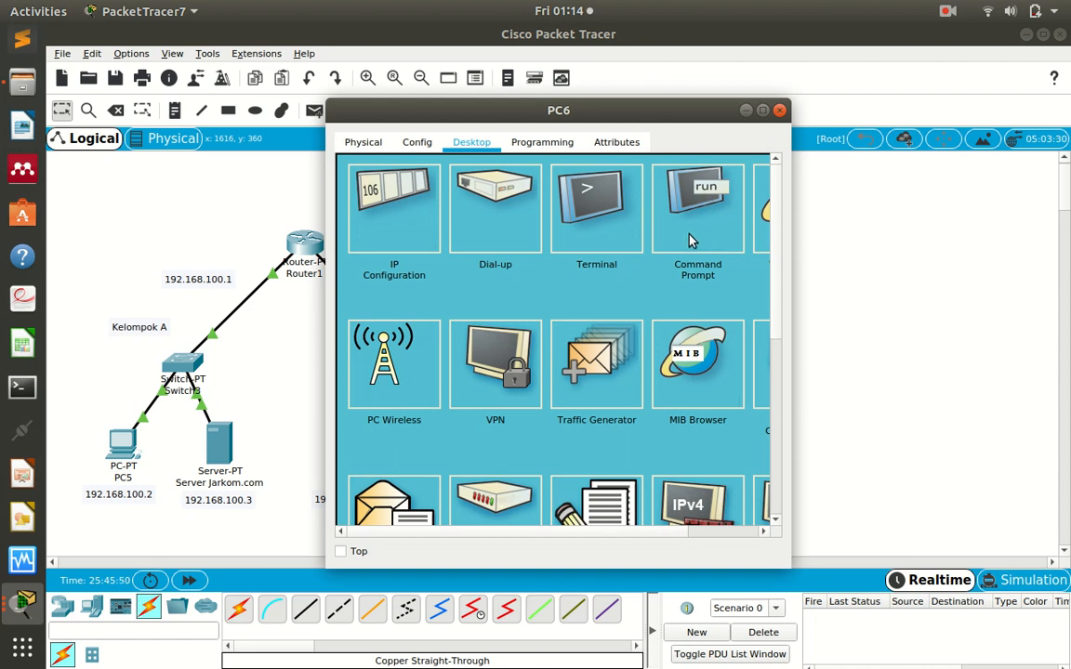
pyautogui.click(362, 210)
pyautogui.click(564, 337)
pyautogui.press('BackSpace')
pyautogui.write('4')
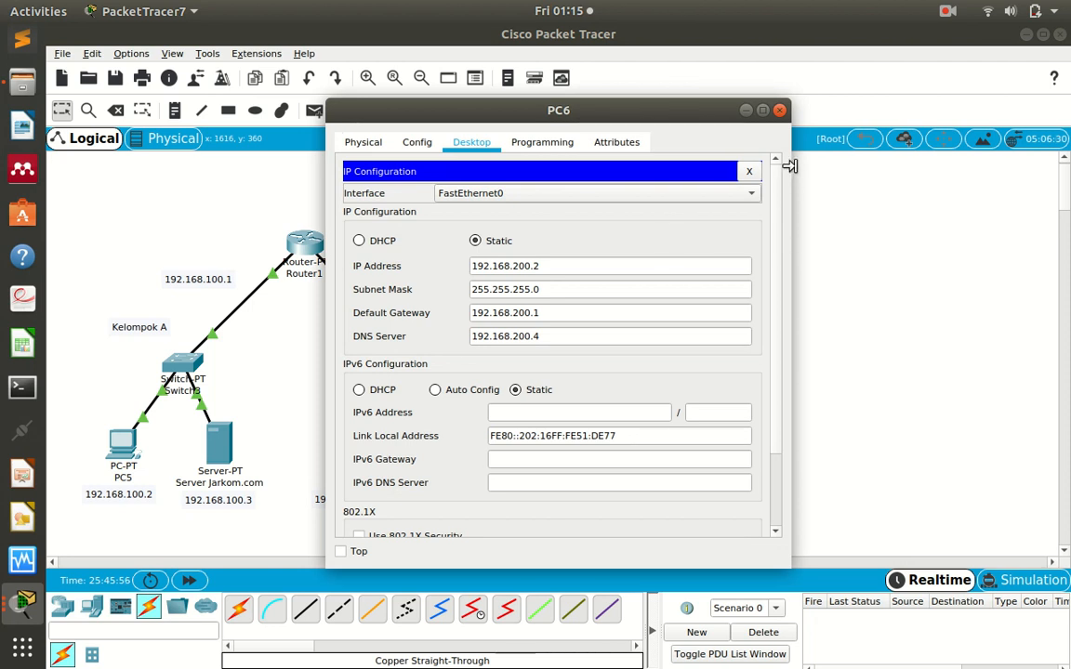
pyautogui.click(779, 109)
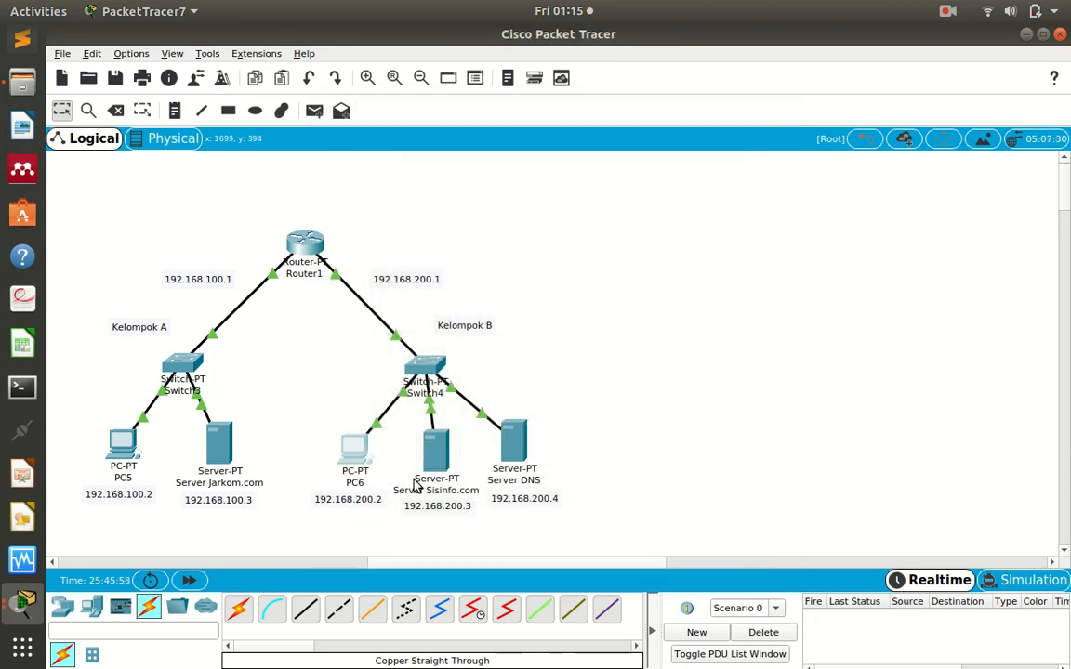
# Step: Send a simple PDU from PC5 to PC6 to test the link between Kelompok A and Kelompok B
pyautogui.moveTo(365, 472)
pyautogui.click(312, 115)
pyautogui.click(123, 444)
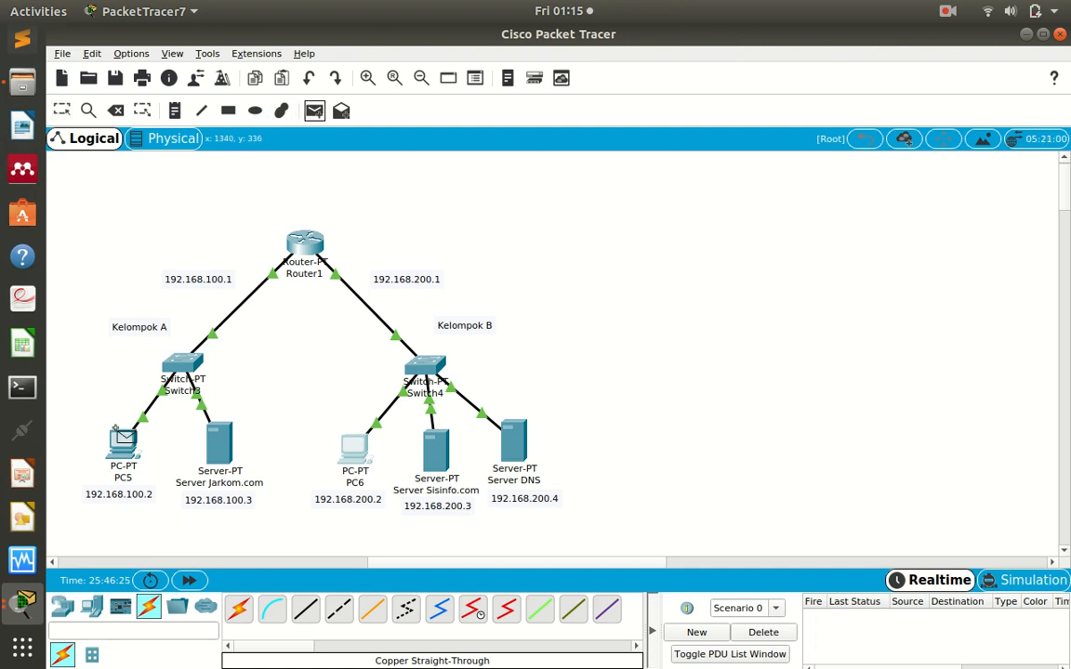
pyautogui.click(351, 446)
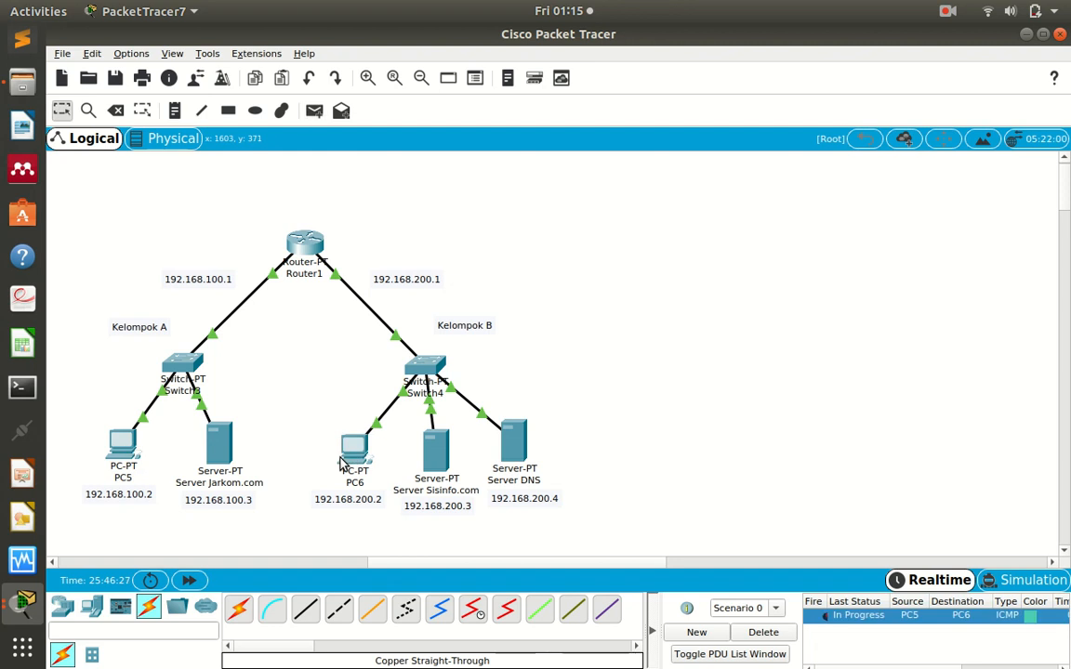
pyautogui.click(825, 616)
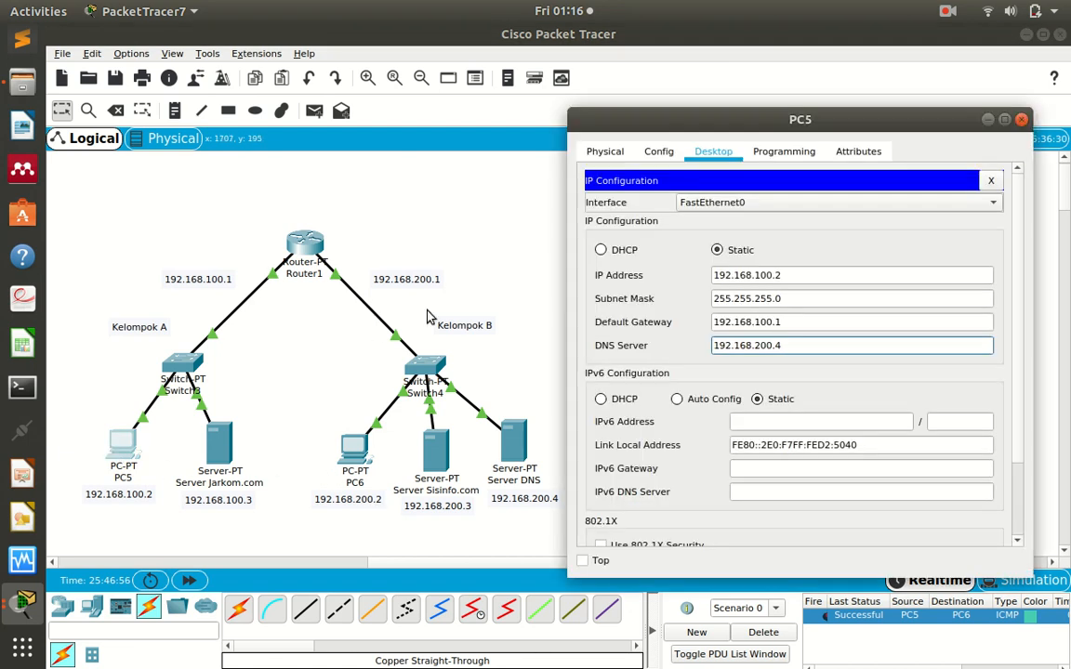
# Step: Ping 192.168.200.2 from PC5's command prompt
pyautogui.click(658, 153)
pyautogui.click(712, 153)
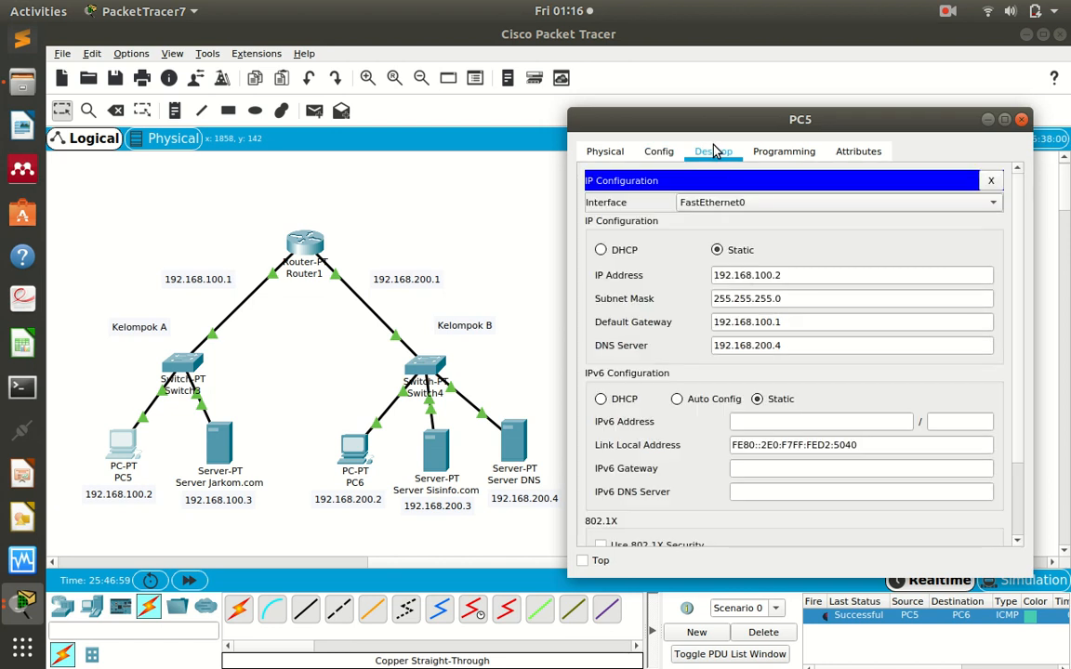
pyautogui.click(991, 180)
pyautogui.click(931, 217)
pyautogui.write('ping')
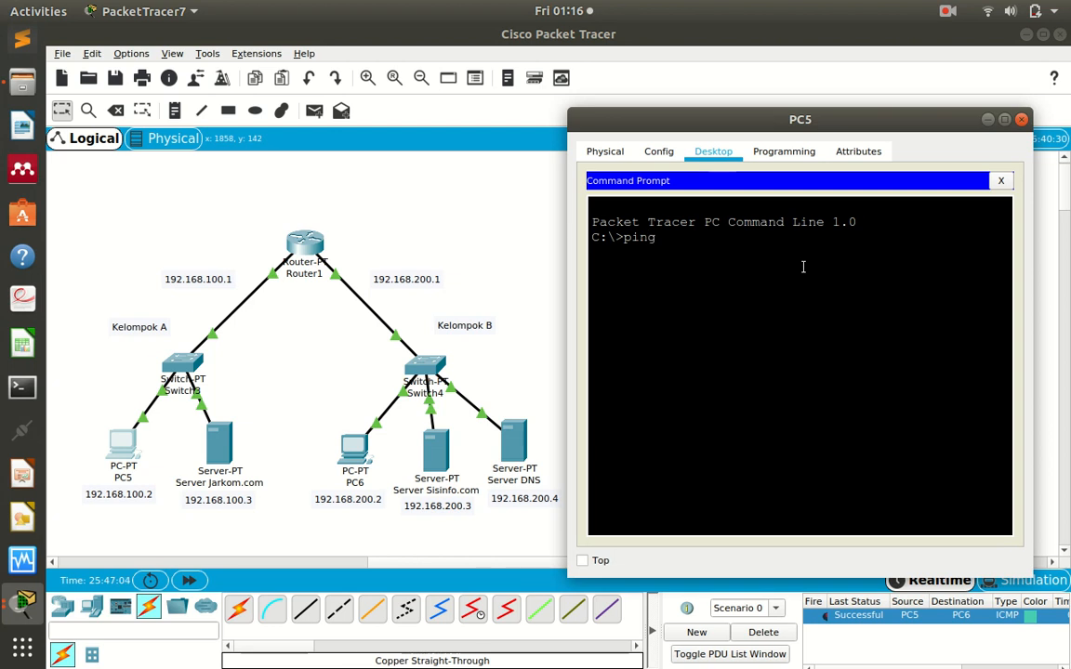
pyautogui.write(' 192.168.')
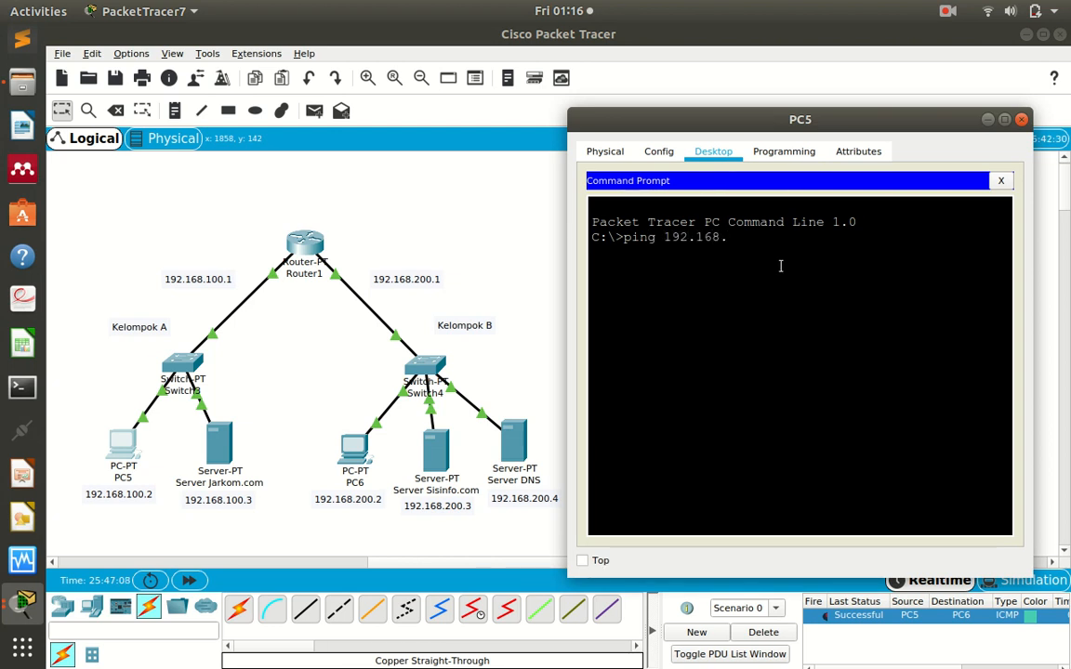
pyautogui.write('200.2')
pyautogui.press('Return')
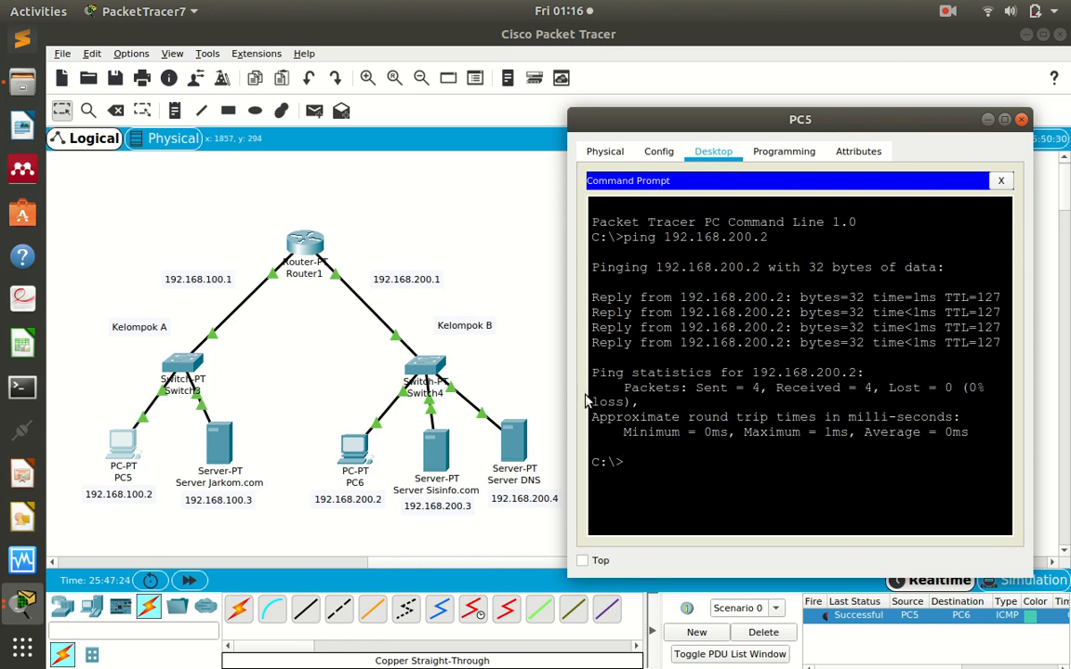
pyautogui.press('Up')
pyautogui.press('BackSpace')
pyautogui.press('BackSpace')
pyautogui.press('BackSpace')
pyautogui.press('BackSpace')
pyautogui.press('BackSpace')
pyautogui.write('100')
pyautogui.click(1022, 118)
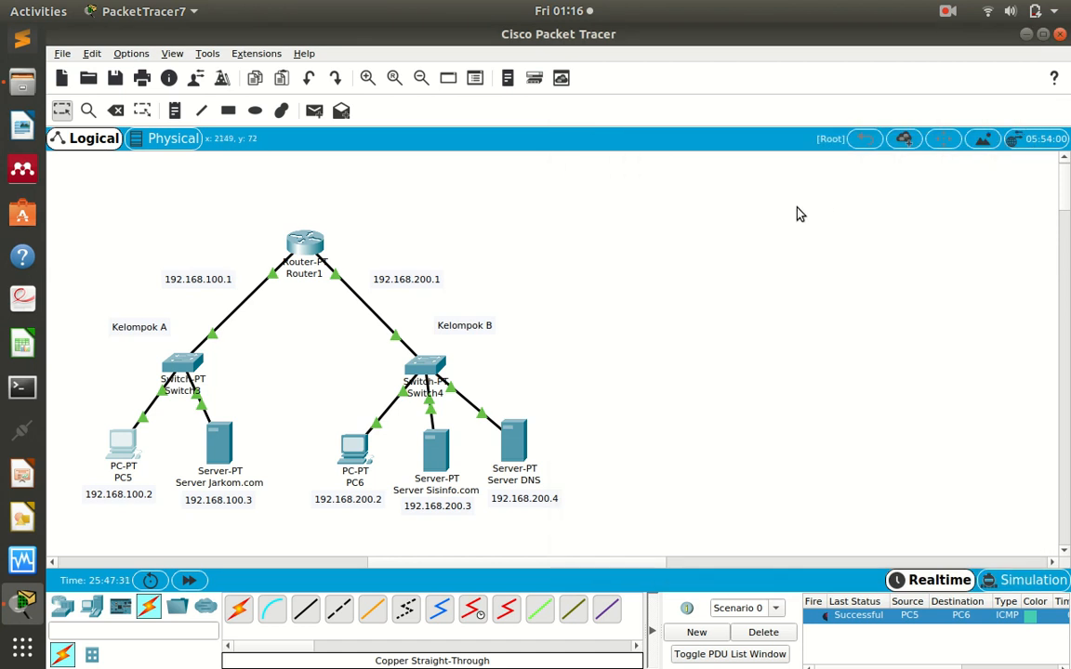
# Step: Ping 192.168.100.2 from PC6's command prompt and close the device window
pyautogui.click(353, 449)
pyautogui.click(678, 233)
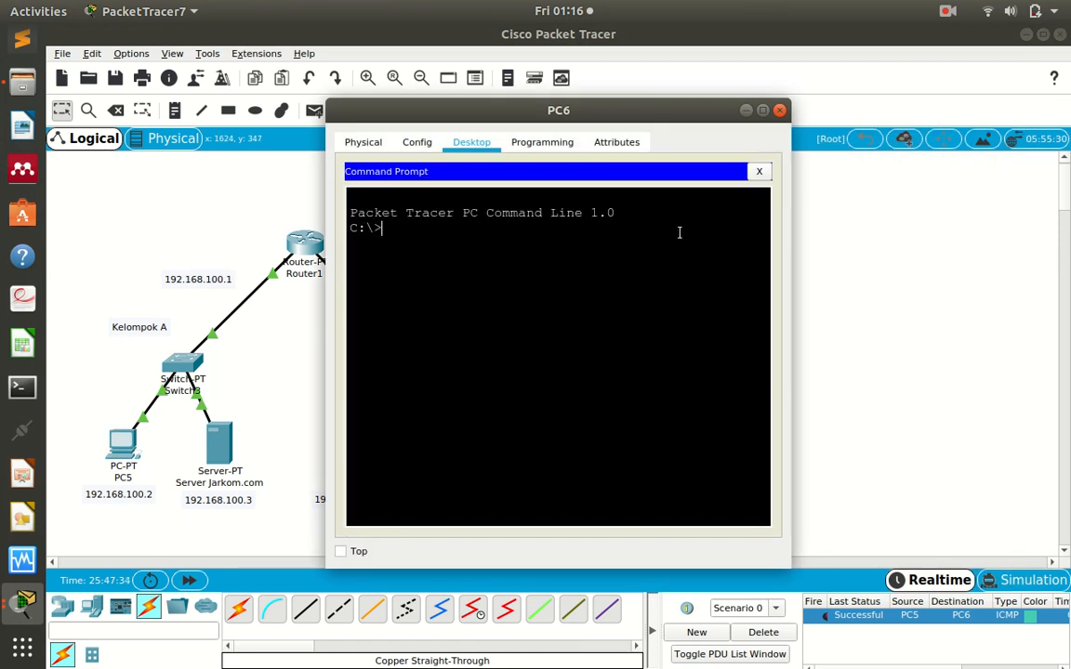
pyautogui.write('ping 192.168.1')
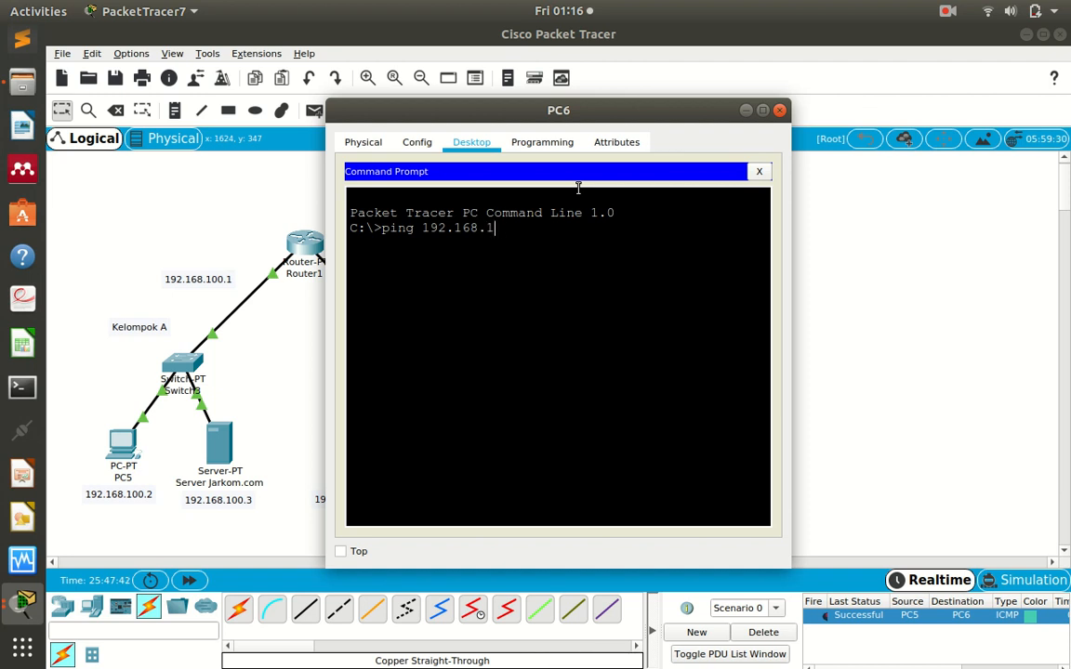
pyautogui.write('00.2')
pyautogui.press('Return')
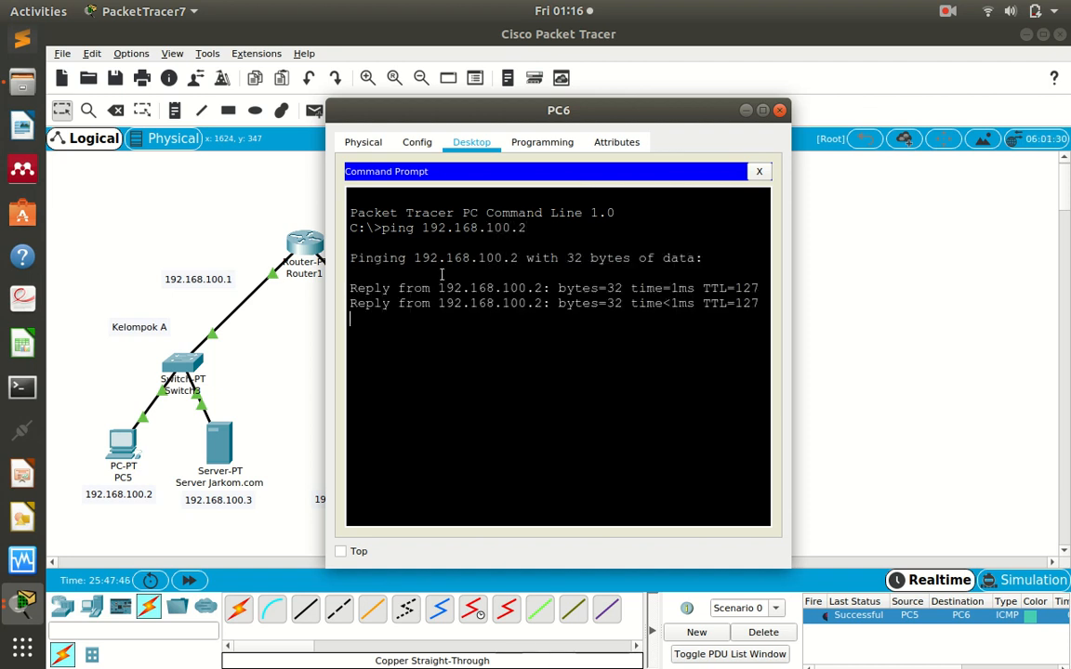
pyautogui.moveTo(469, 118); pyautogui.dragTo(668, 128)
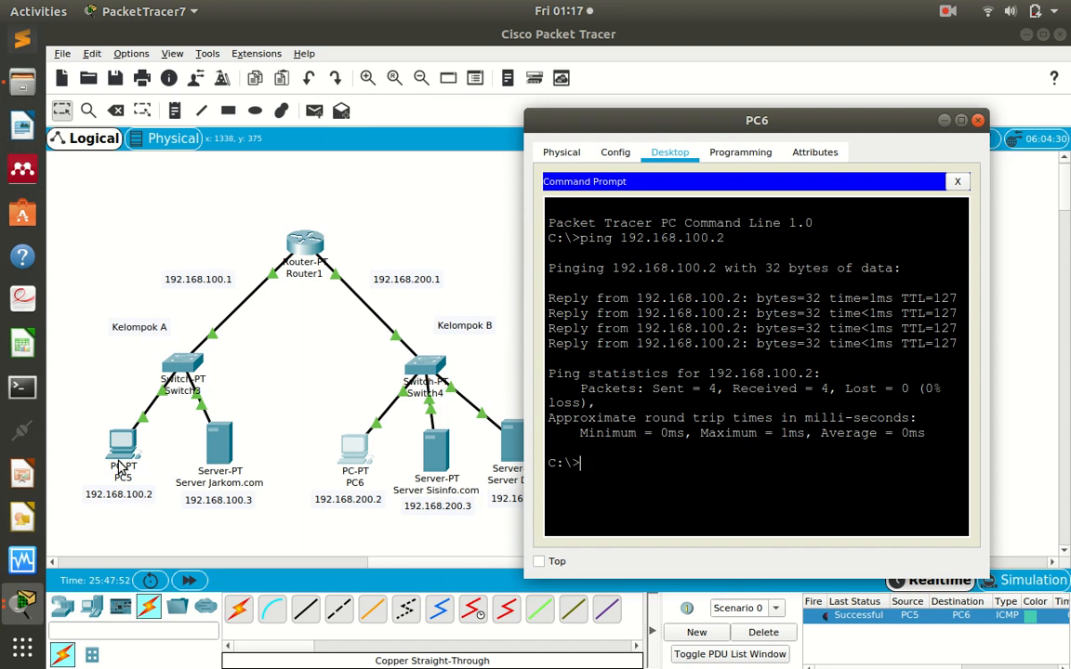
pyautogui.click(976, 120)
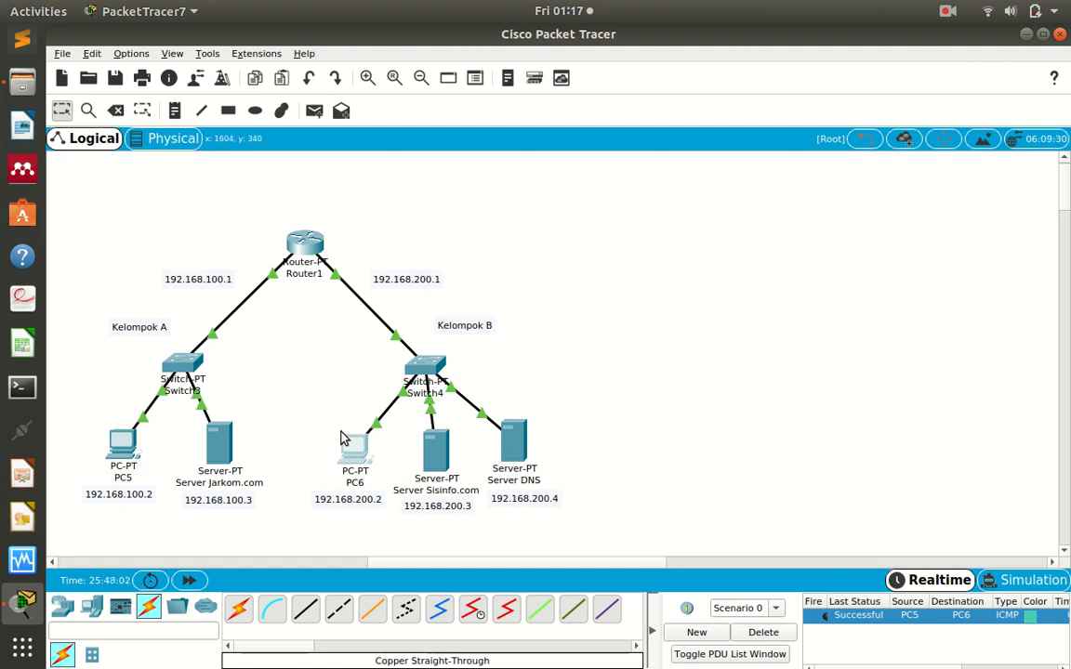
# Step: Enable the DNS service on Server DNS and add an A record mapping jarkom.com to 192.168.100.3
pyautogui.click(514, 450)
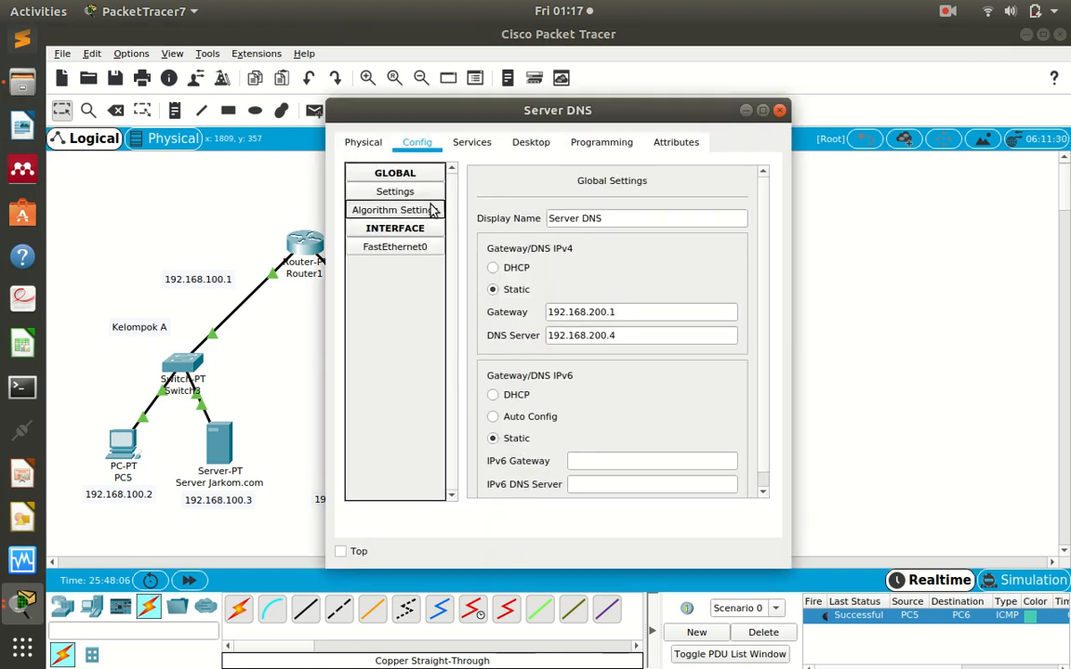
pyautogui.moveTo(459, 117); pyautogui.dragTo(709, 123)
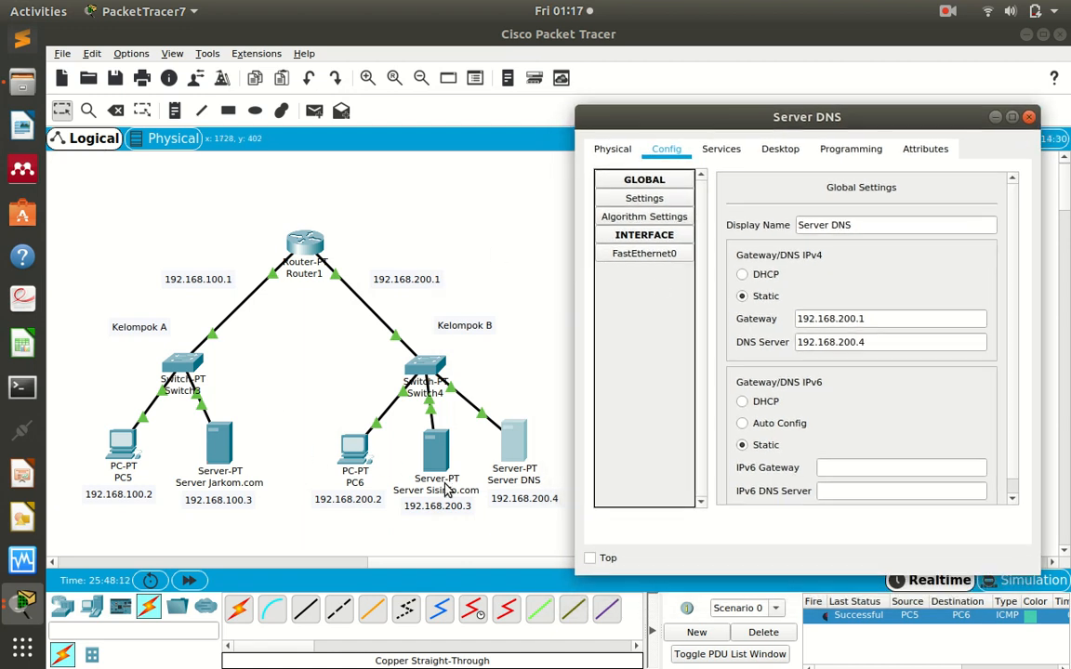
pyautogui.click(716, 150)
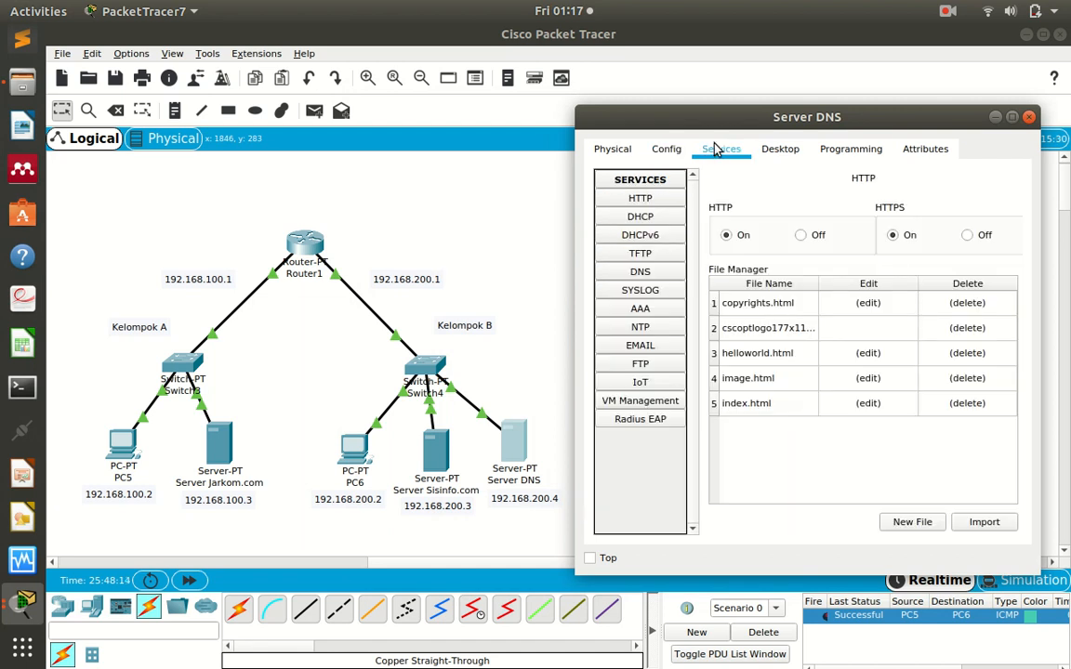
pyautogui.click(644, 273)
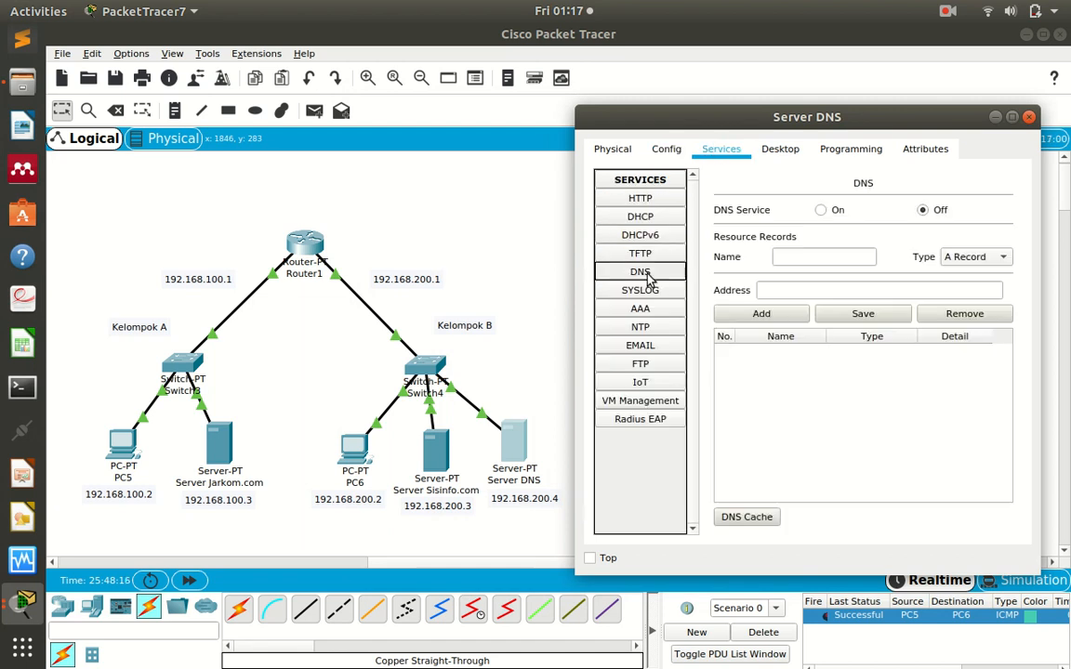
pyautogui.click(781, 258)
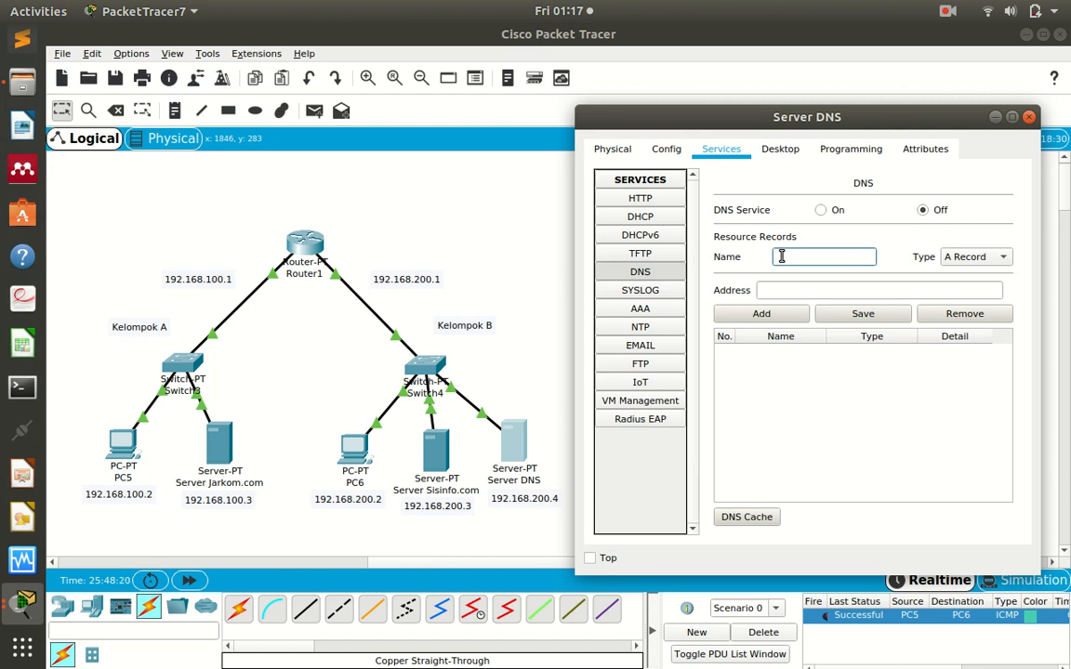
pyautogui.write('jarkom.com')
pyautogui.click(812, 294)
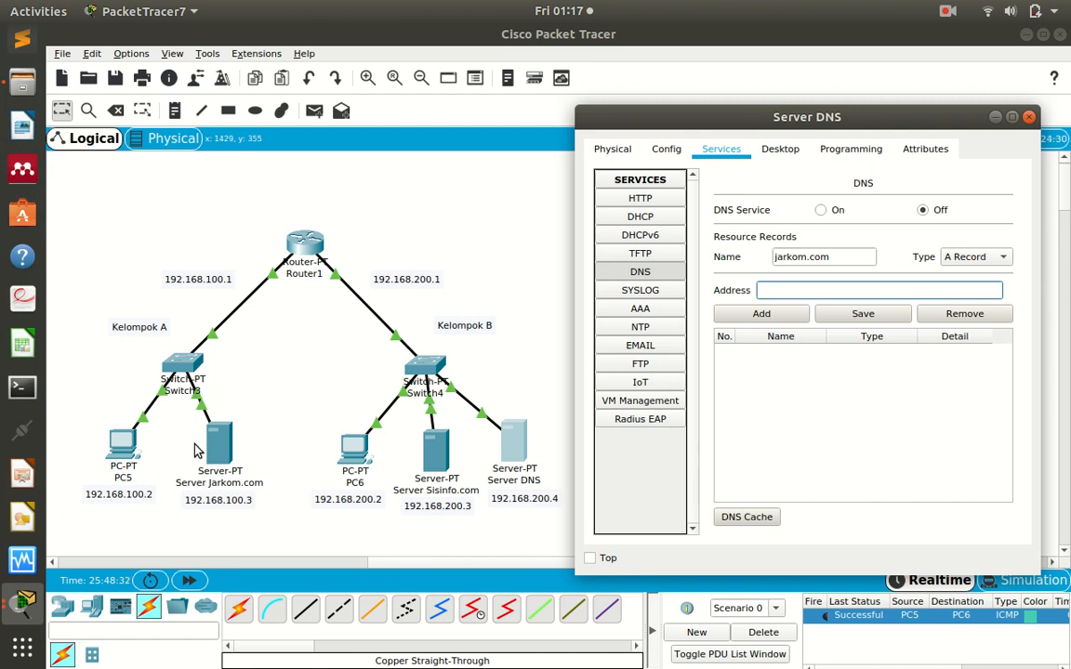
pyautogui.write('192.1')
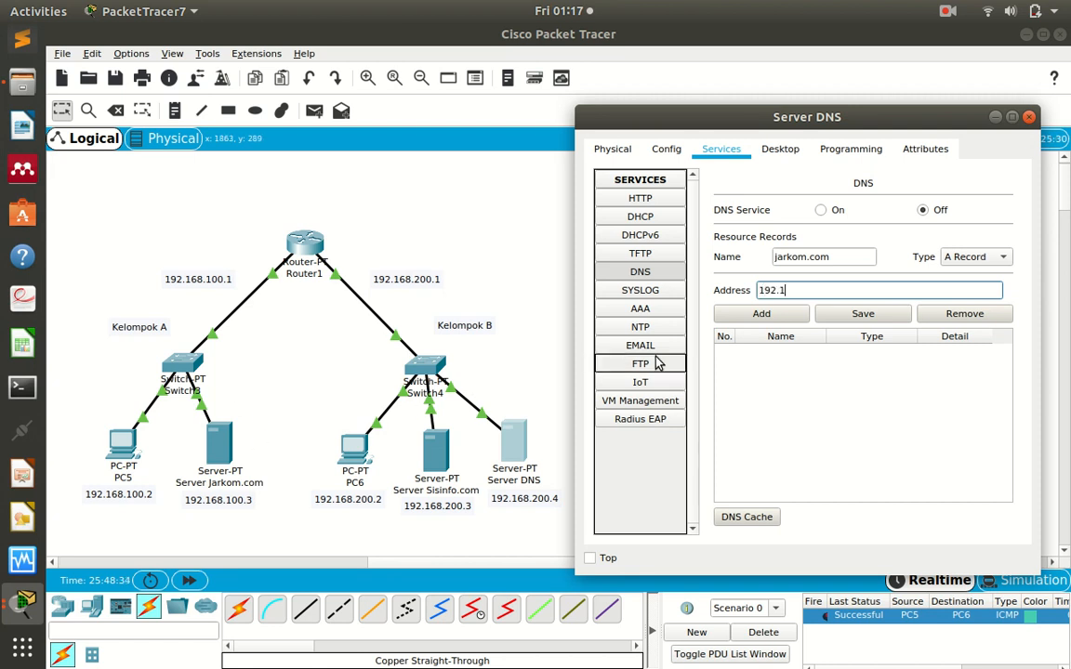
pyautogui.write('68.100.3')
pyautogui.click(829, 212)
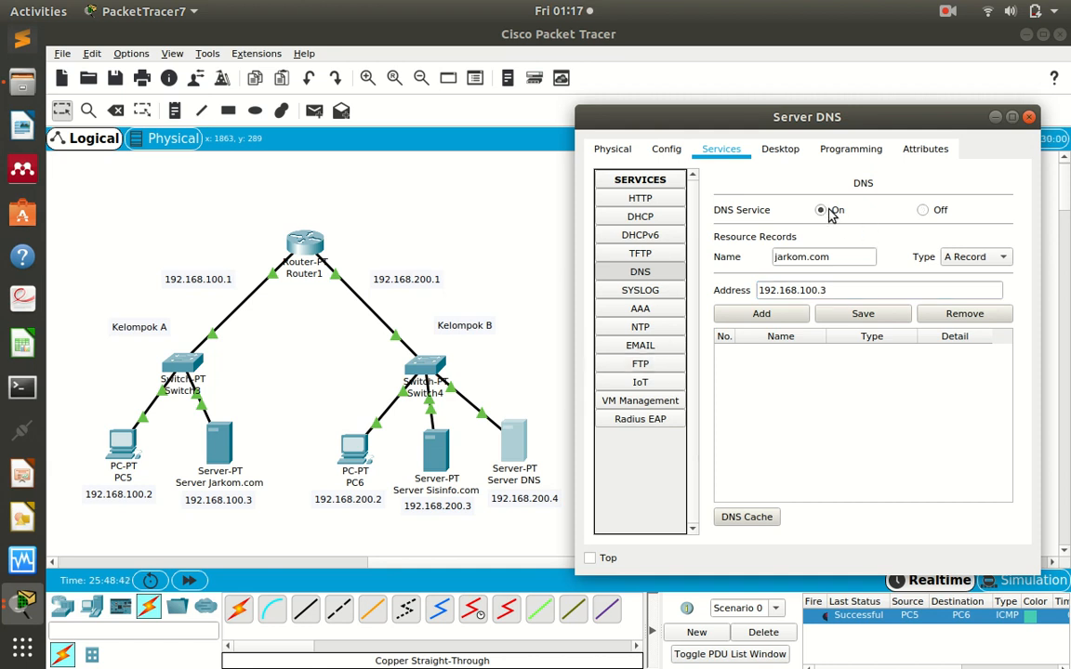
pyautogui.click(759, 315)
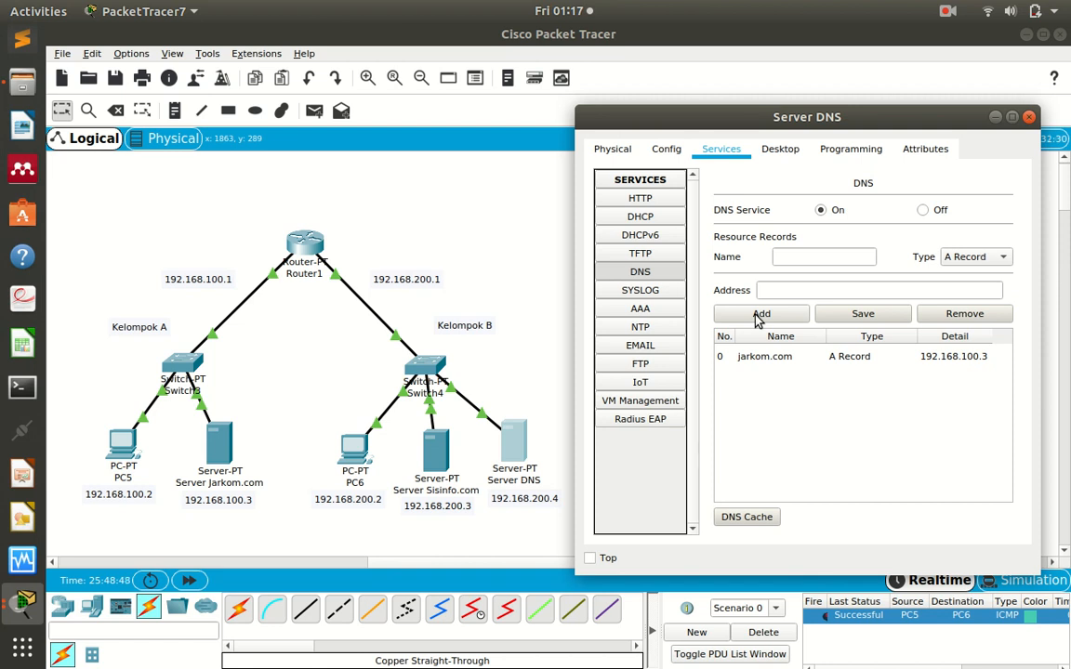
# Step: Add an A record mapping sisinfo.com to 192.168.200.4 on Server DNS and close the device window
pyautogui.click(803, 255)
pyautogui.write('sisinfo.com')
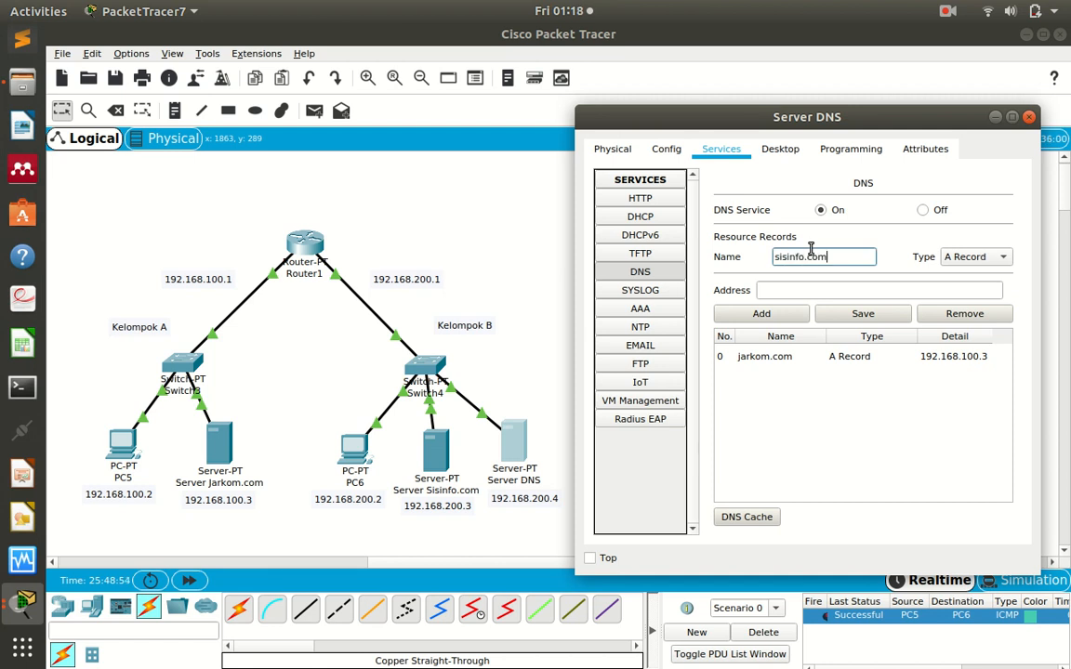
pyautogui.click(778, 291)
pyautogui.write('192')
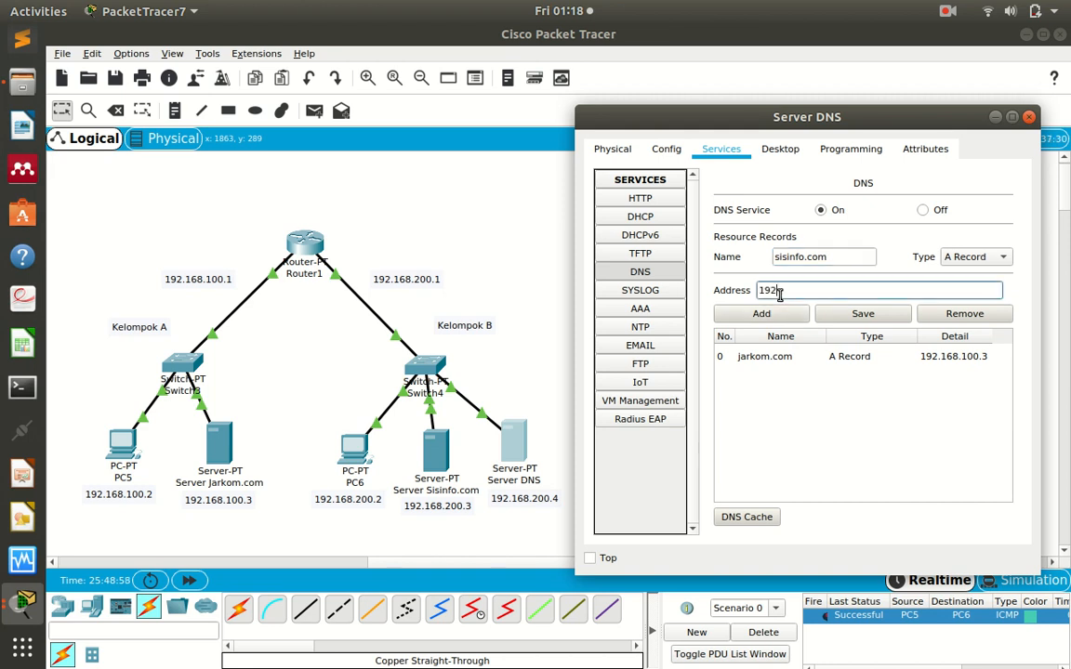
pyautogui.write('.168.200.4')
pyautogui.click(777, 316)
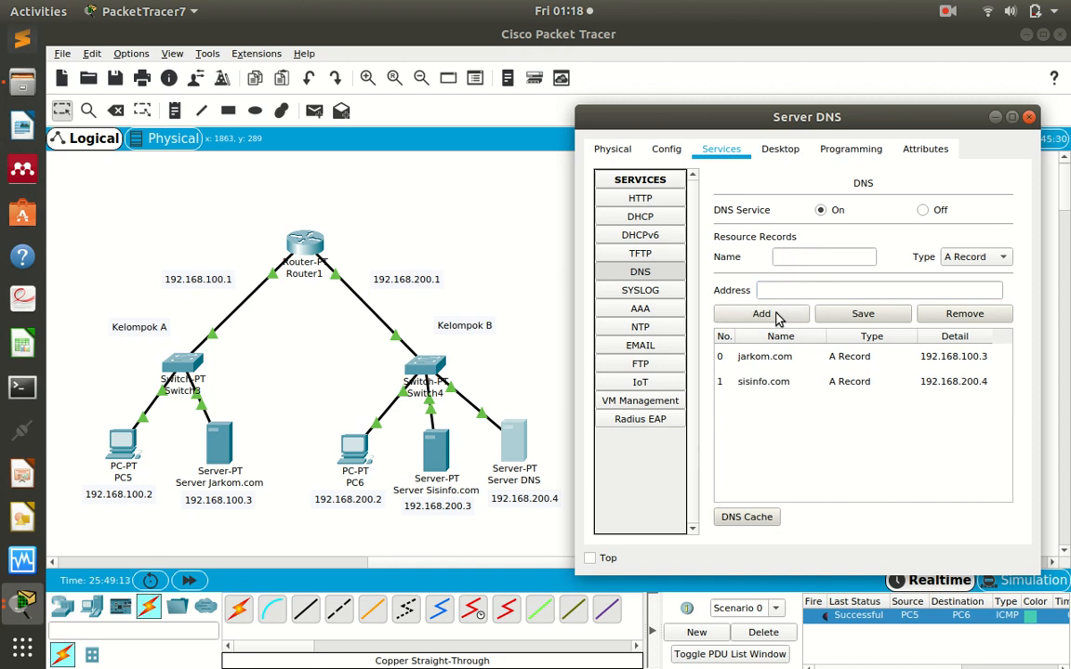
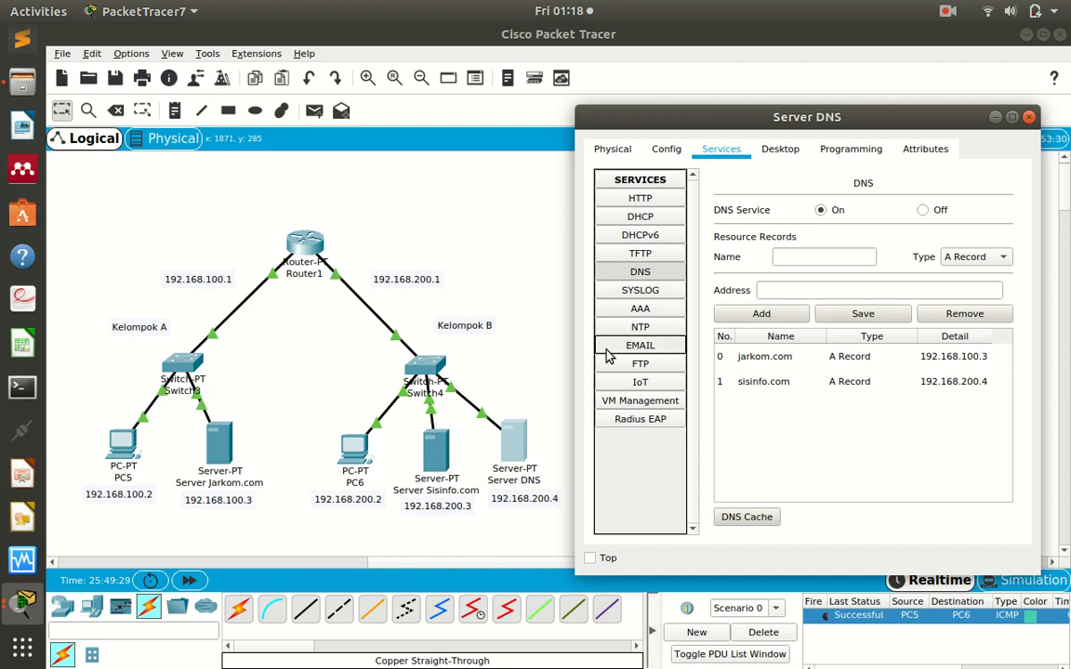
pyautogui.click(1029, 117)
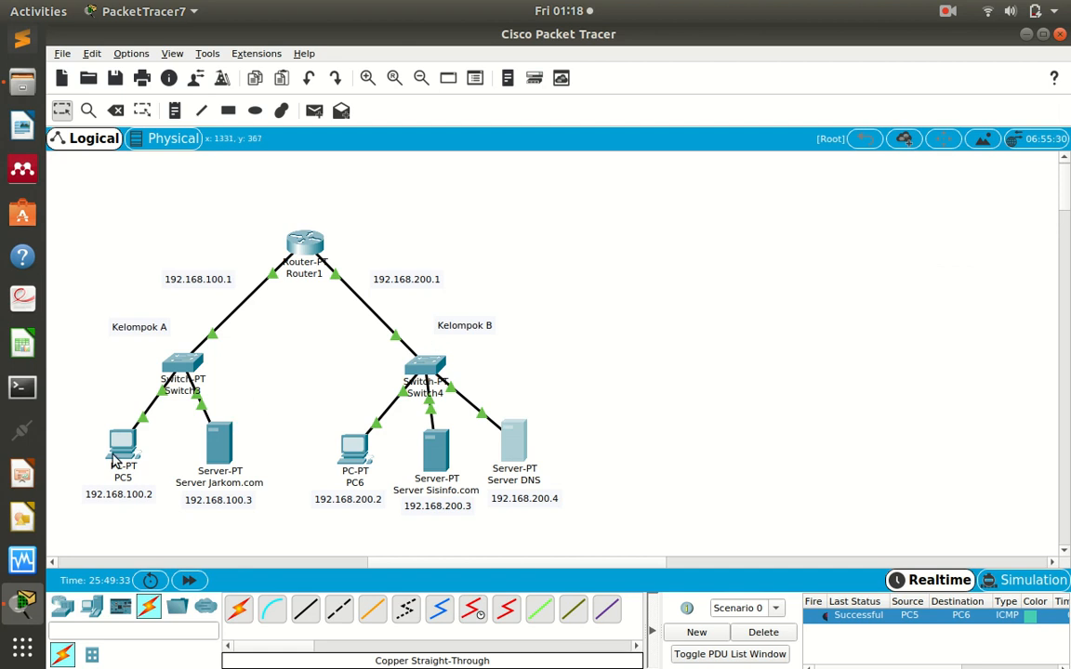
pyautogui.moveTo(113, 462)
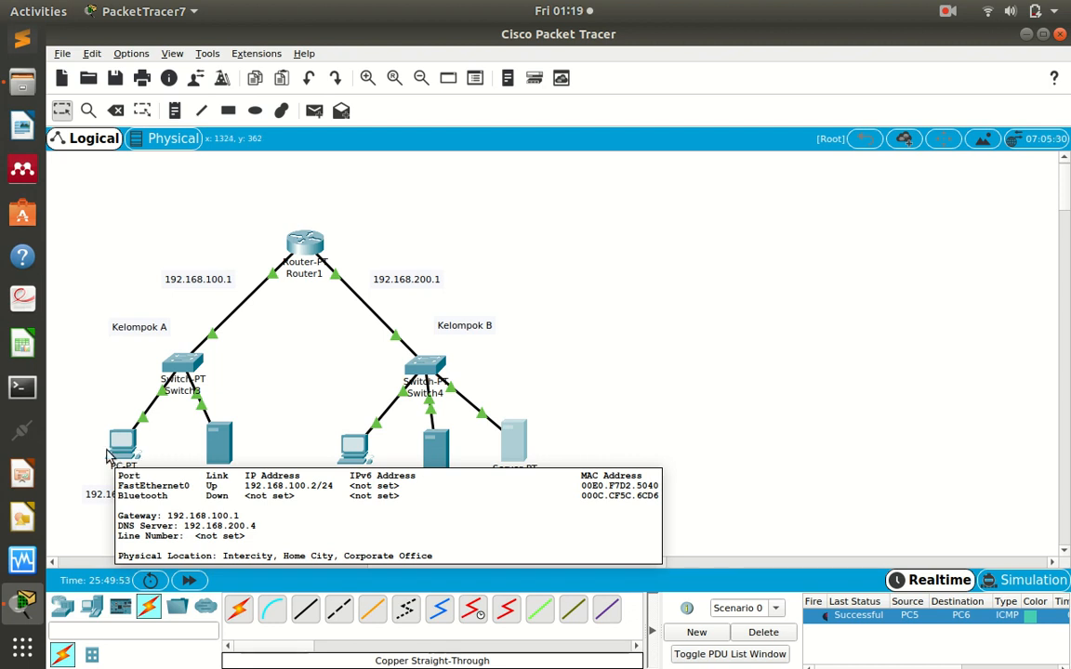
pyautogui.click(117, 453)
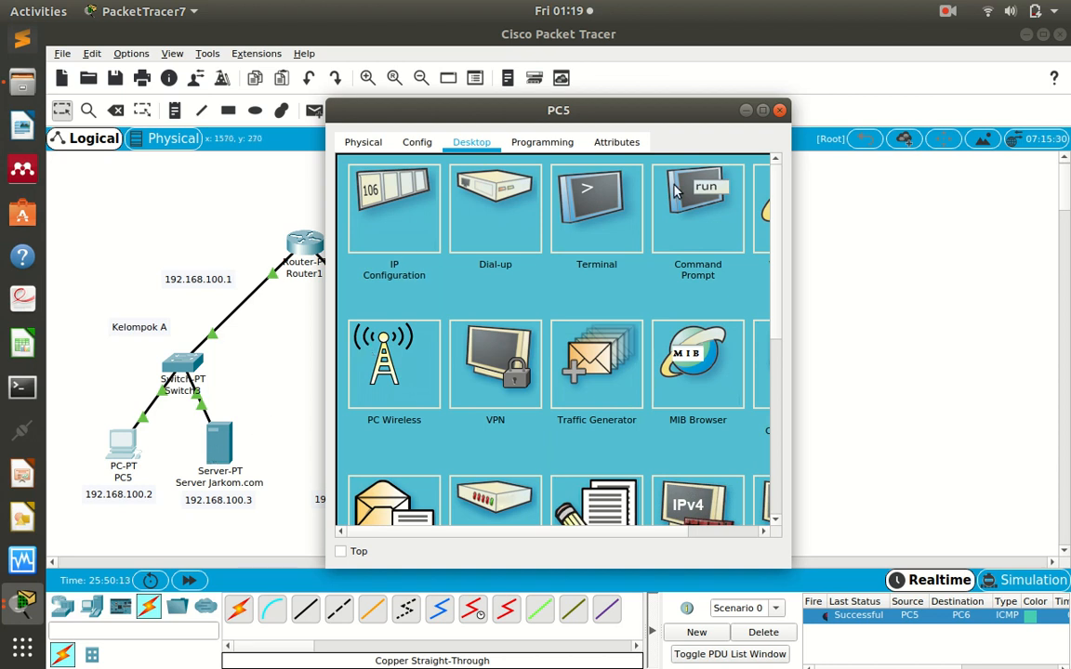
pyautogui.click(778, 111)
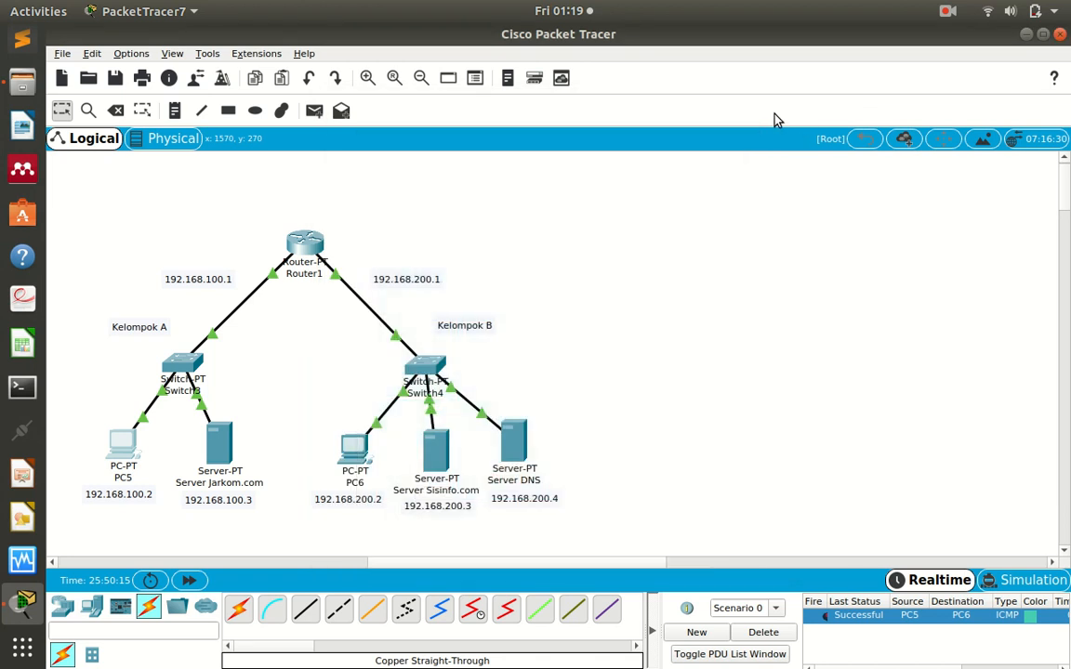
# Step: Try to load 191.168.100.3 in PC5's web browser
pyautogui.click(124, 442)
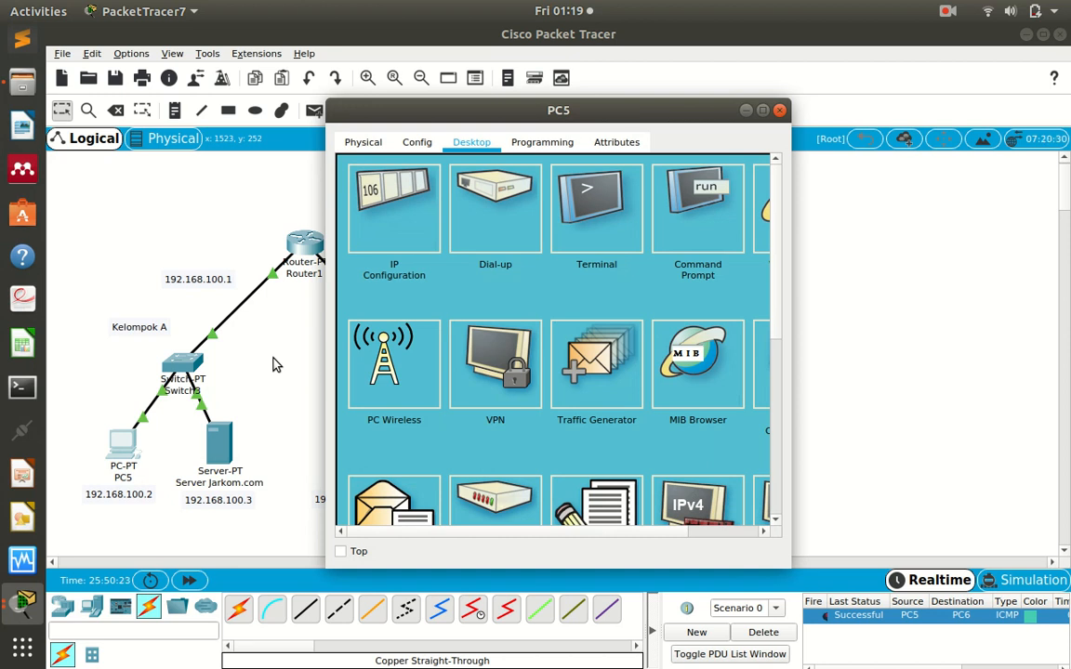
pyautogui.scroll(-2, 600, 249)
pyautogui.hscroll(2, 600, 249)
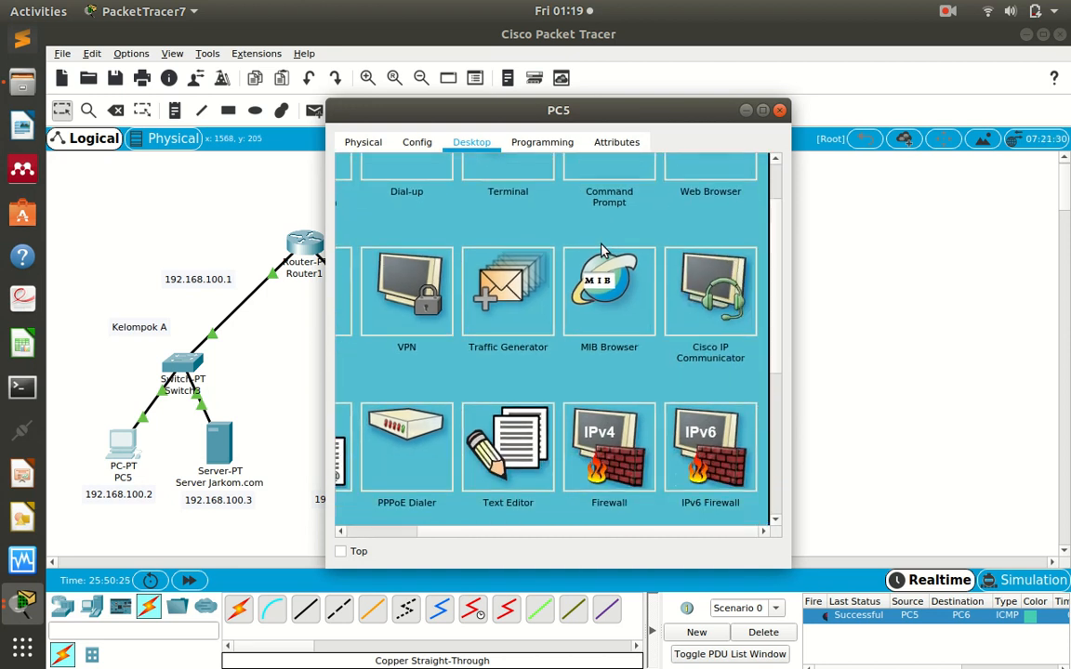
pyautogui.scroll(2, 676, 263)
pyautogui.click(712, 211)
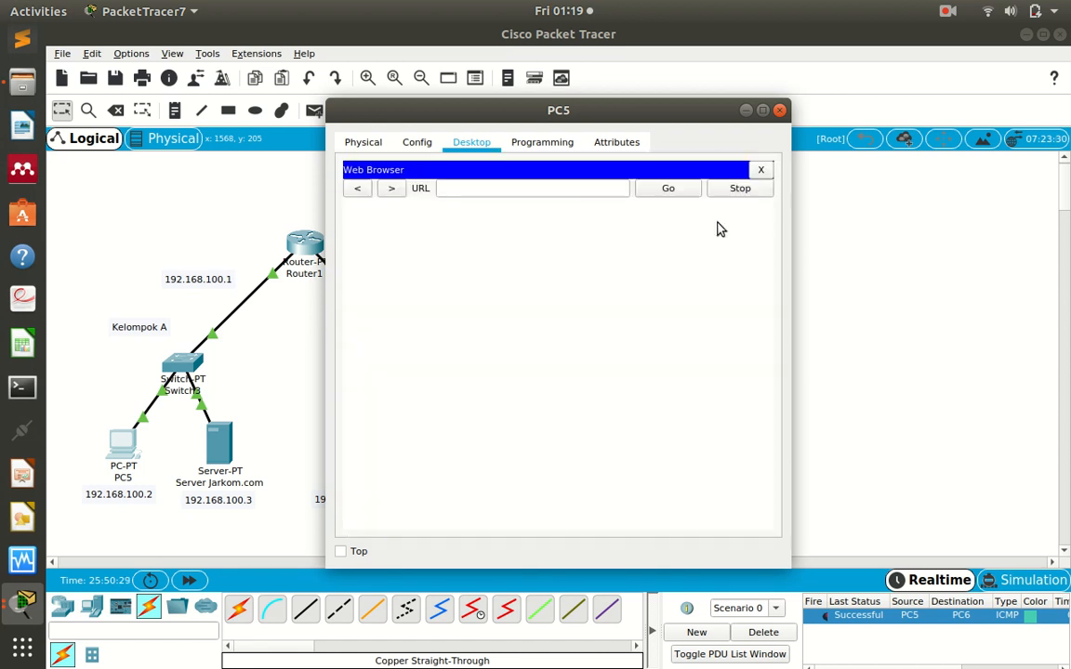
pyautogui.click(571, 187)
pyautogui.write('1')
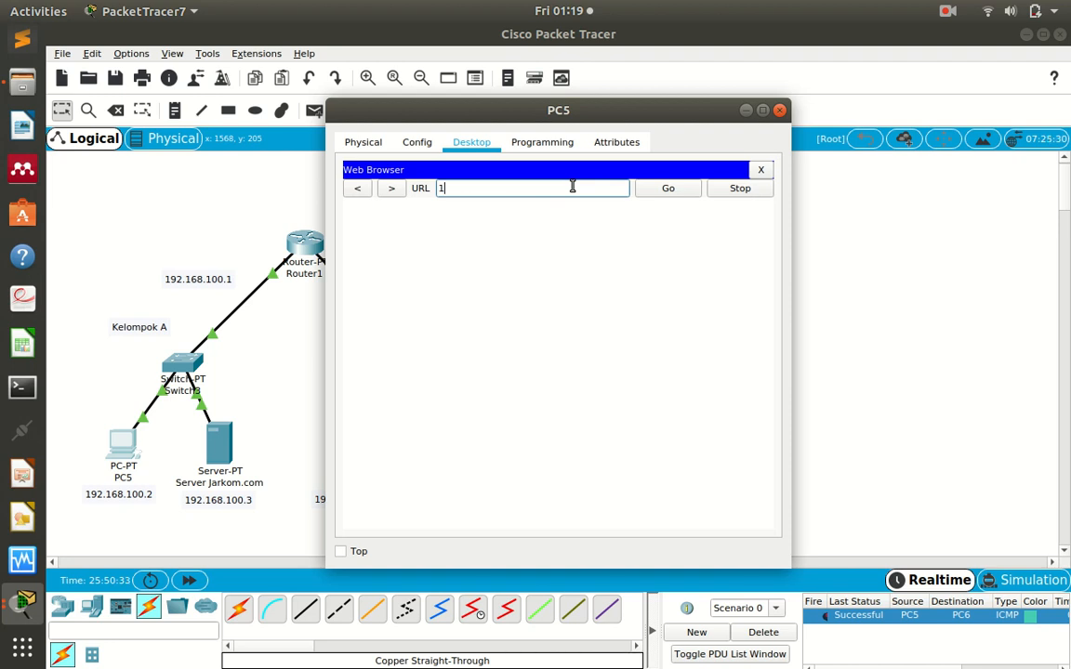
pyautogui.write('91.168.100.3')
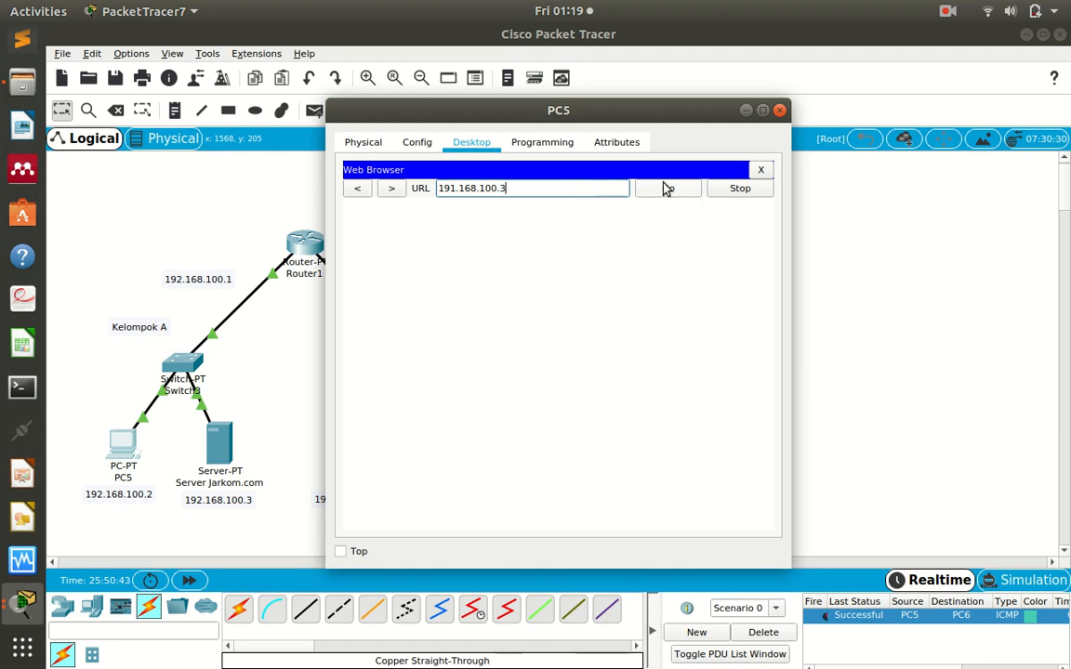
pyautogui.click(666, 189)
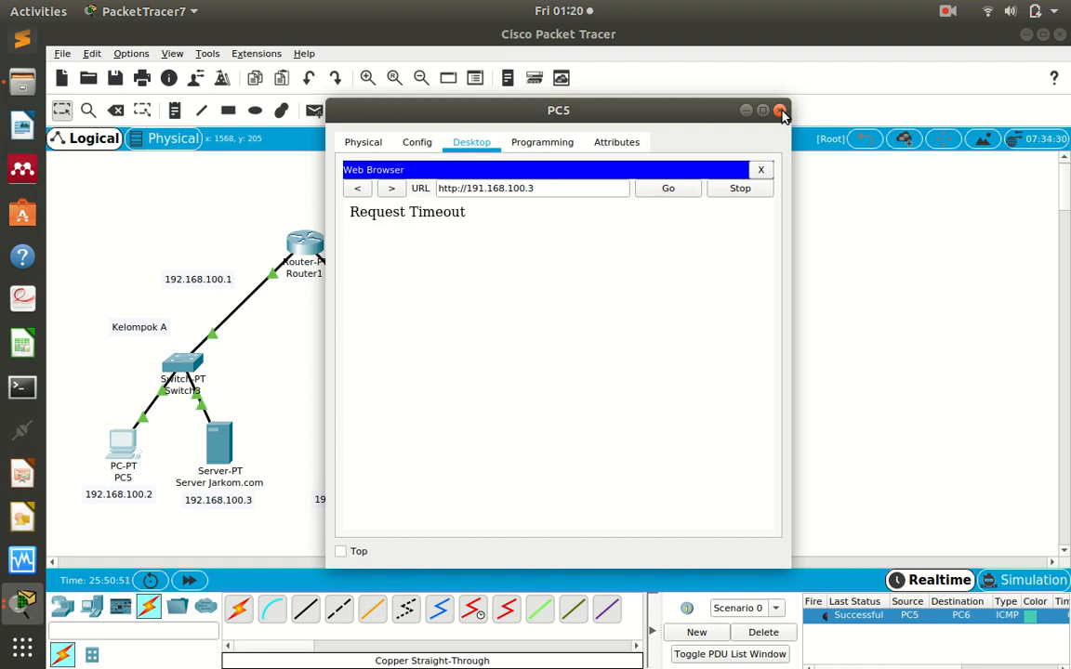
# Step: Correct the URL in PC5's web browser to 192.168.100.3, load the page and close the device window
pyautogui.click(485, 188)
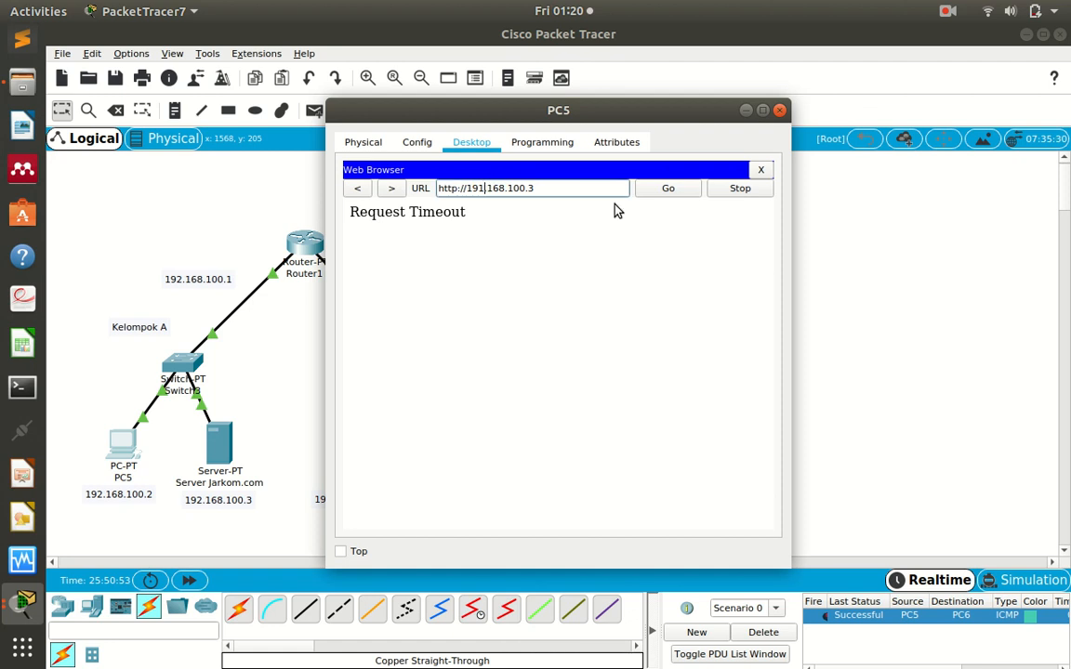
pyautogui.click(668, 190)
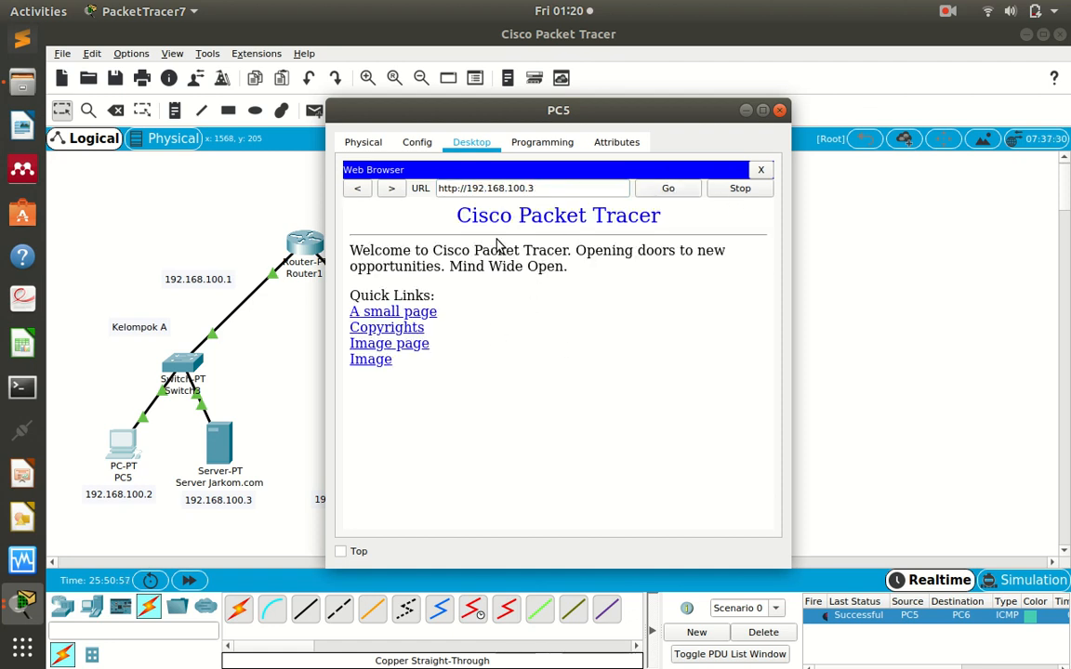
pyautogui.click(778, 110)
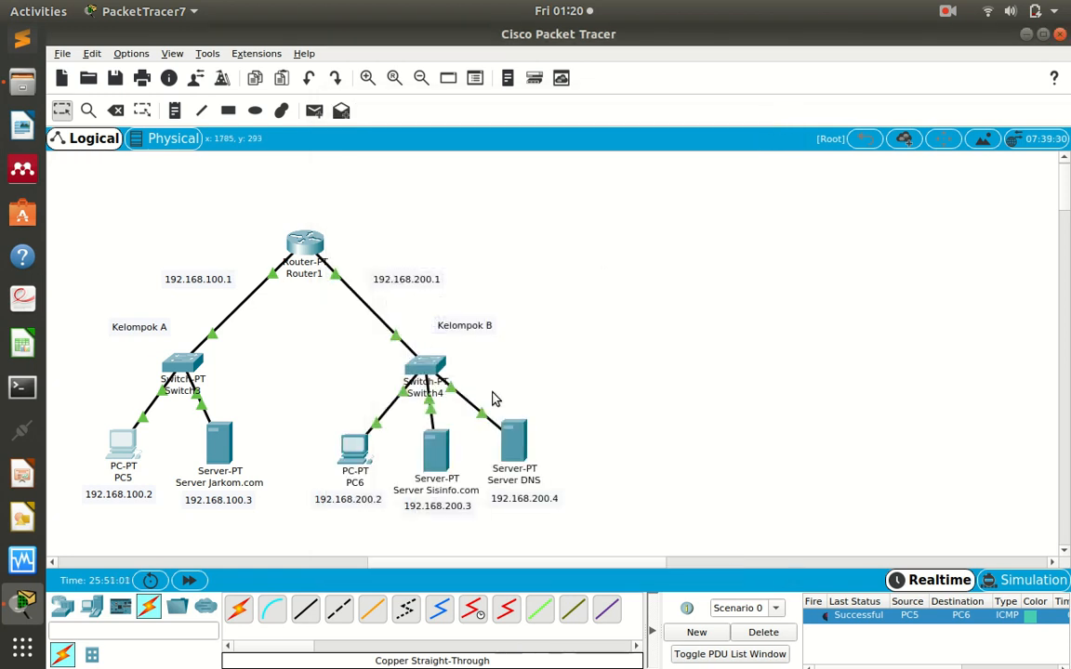
# Step: In Server Jarkom.com's HTTP file index.html, replace the text following "Welcome" with the person's name and "(Jarkom)."
pyautogui.click(220, 446)
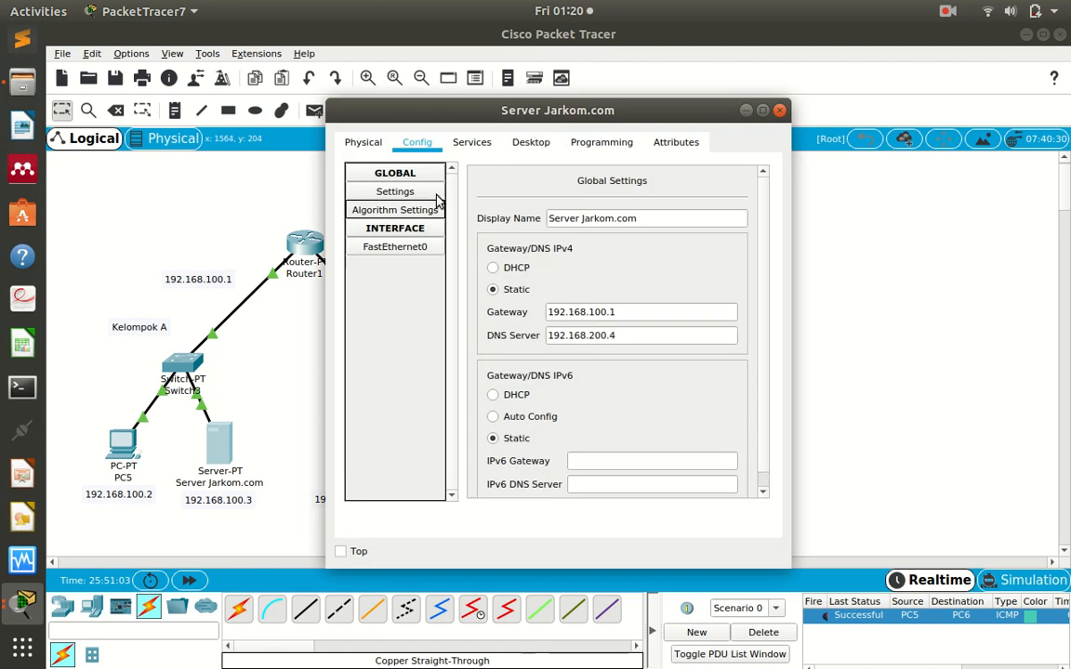
pyautogui.click(467, 147)
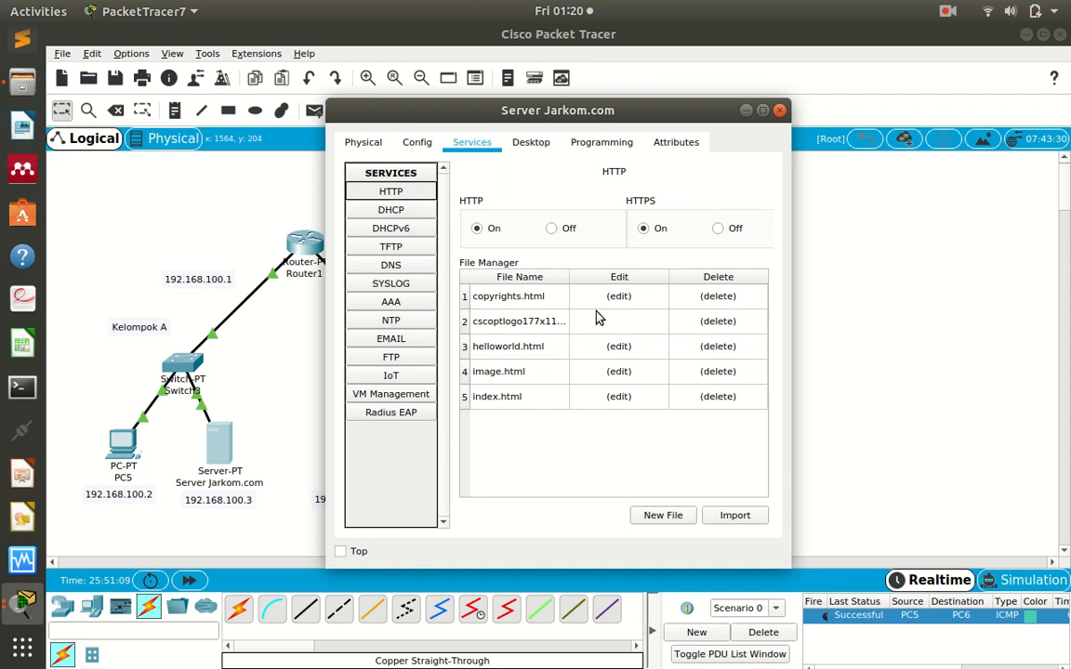
pyautogui.click(618, 396)
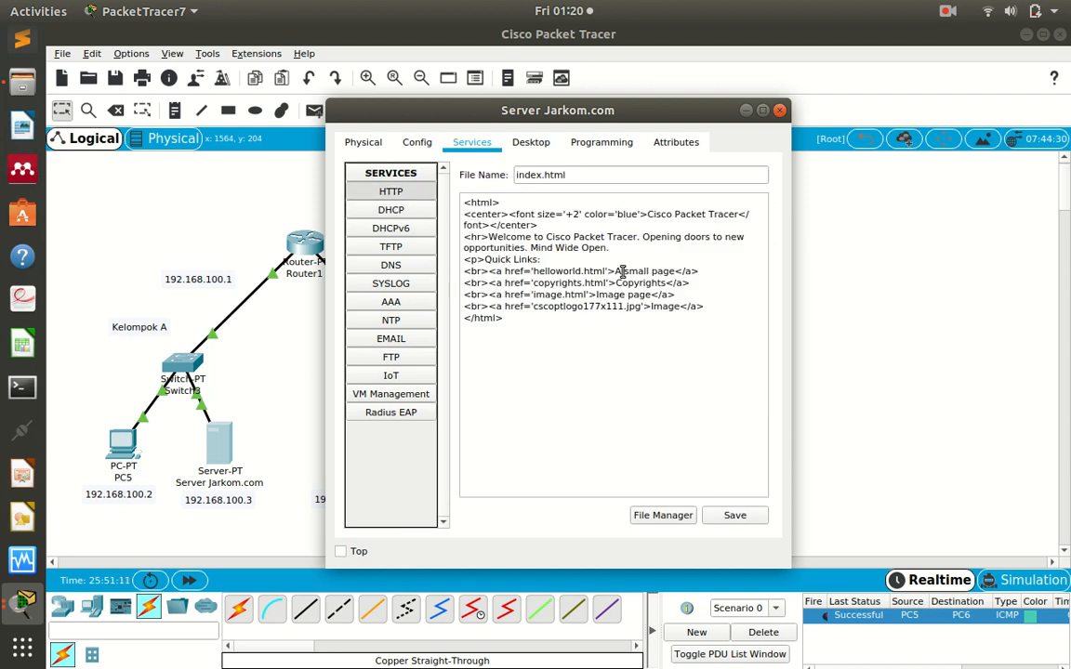
pyautogui.moveTo(608, 248); pyautogui.dragTo(533, 239)
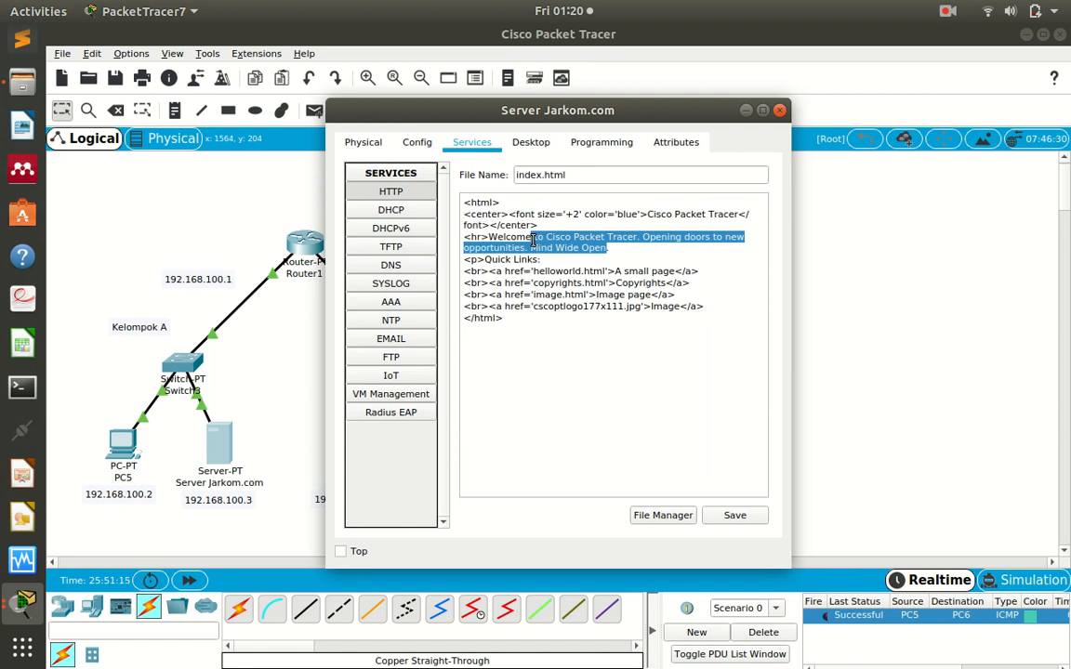
pyautogui.press('BackSpace')
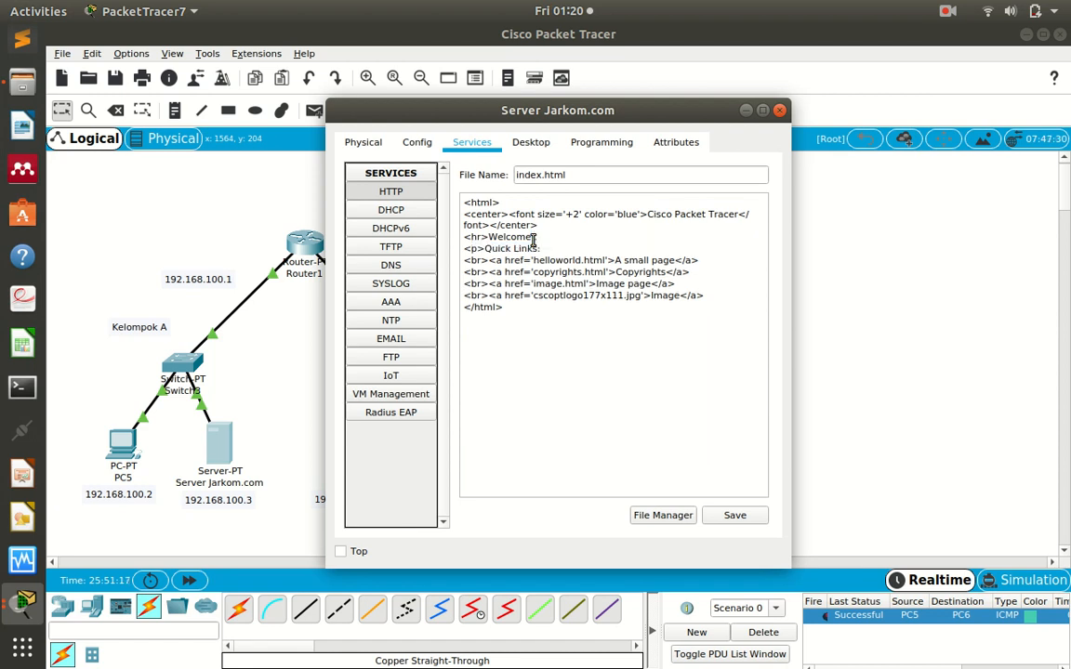
pyautogui.write('Kurniadin.')
pyautogui.write('Jarkom).')
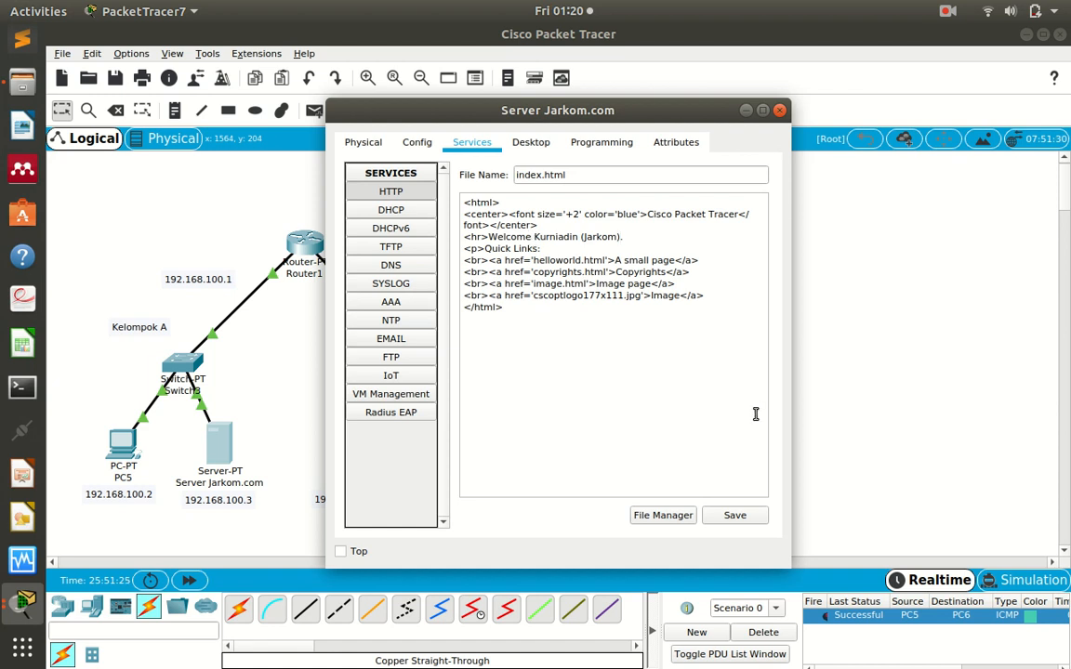
# Step: Save index.html on Server Jarkom.com, overwriting the existing file, and close the device window
pyautogui.click(731, 517)
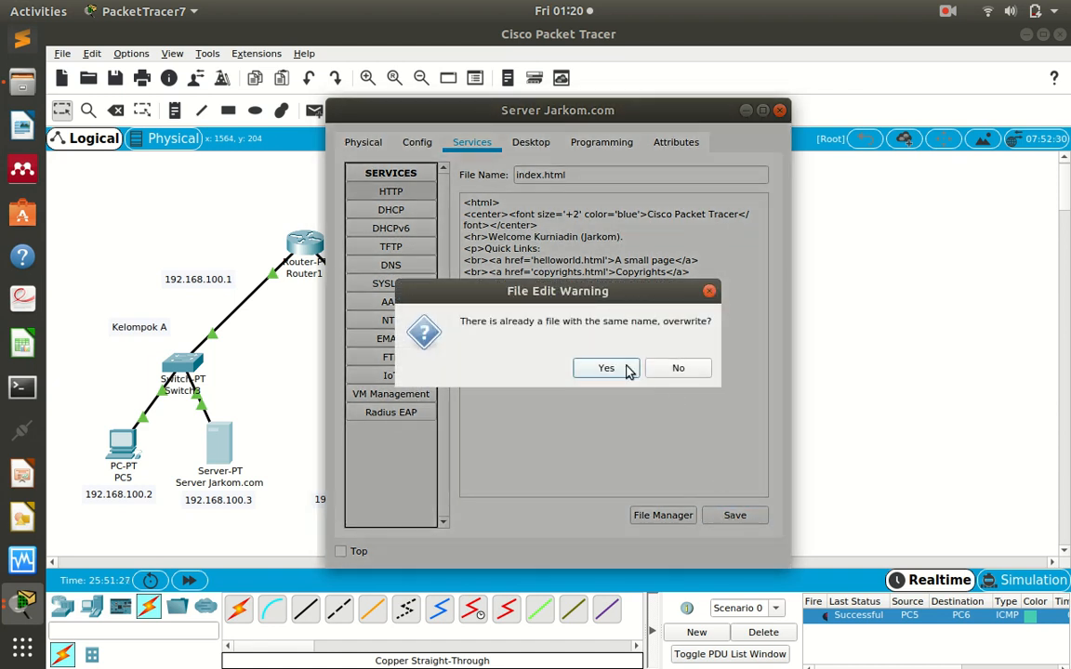
pyautogui.click(609, 369)
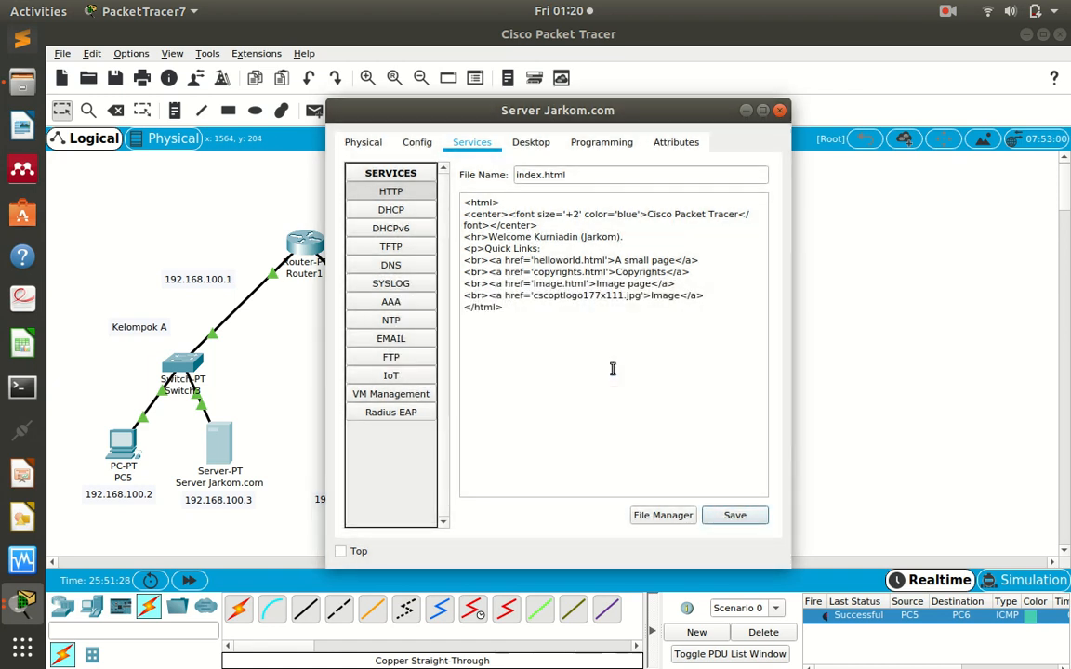
pyautogui.click(780, 109)
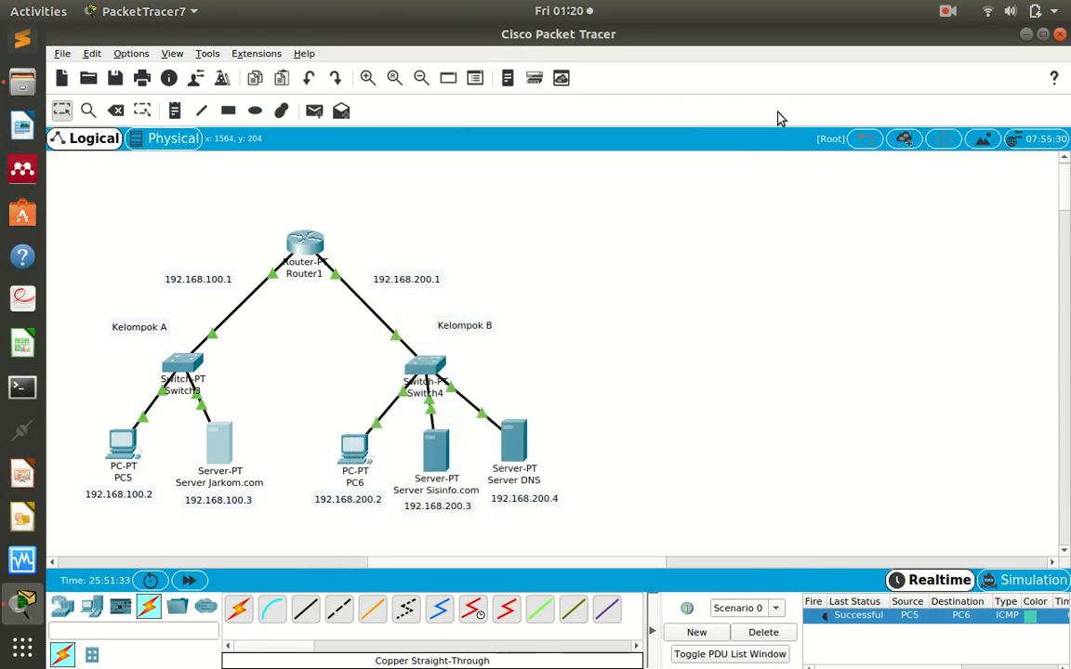
# Step: Review Server Sisinfo.com's FastEthernet0 addressing and its global gateway and DNS settings
pyautogui.click(433, 460)
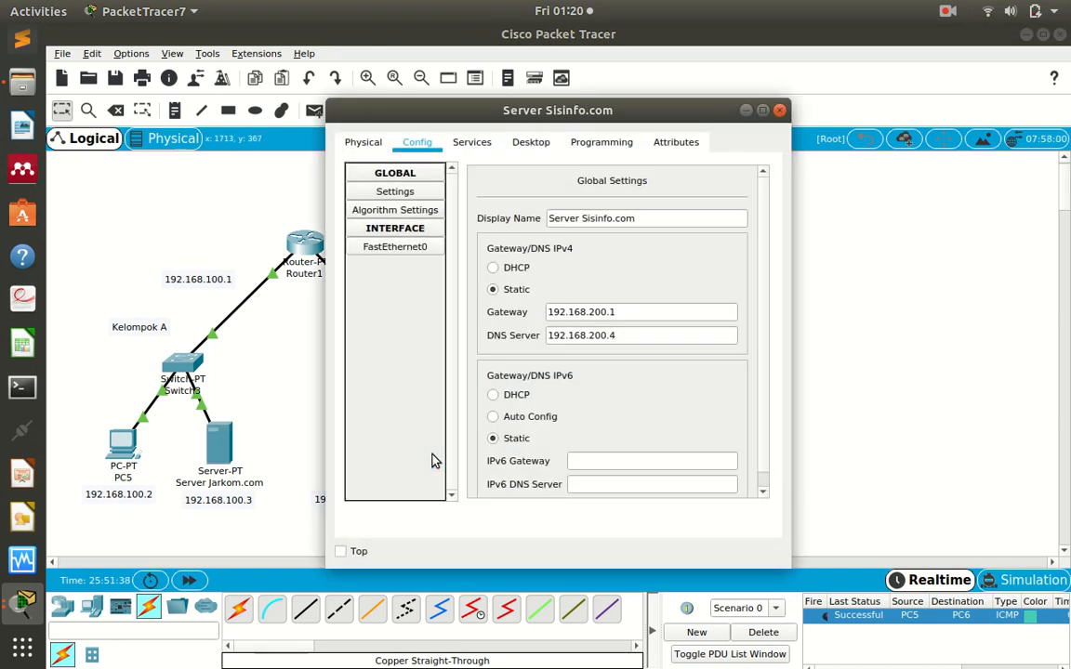
pyautogui.click(399, 256)
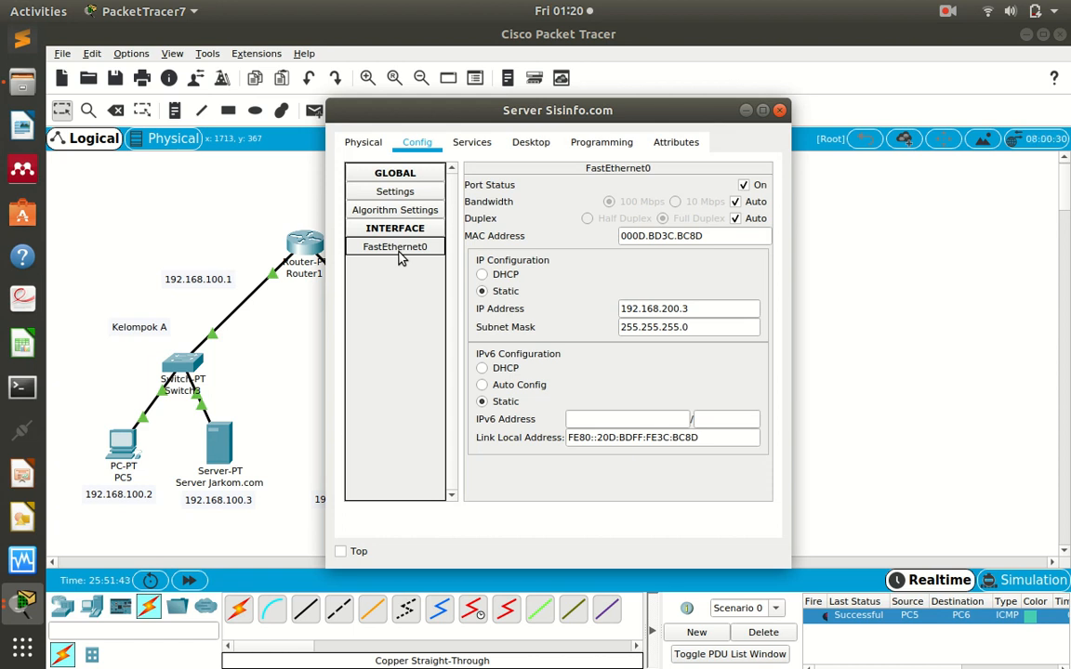
pyautogui.click(394, 192)
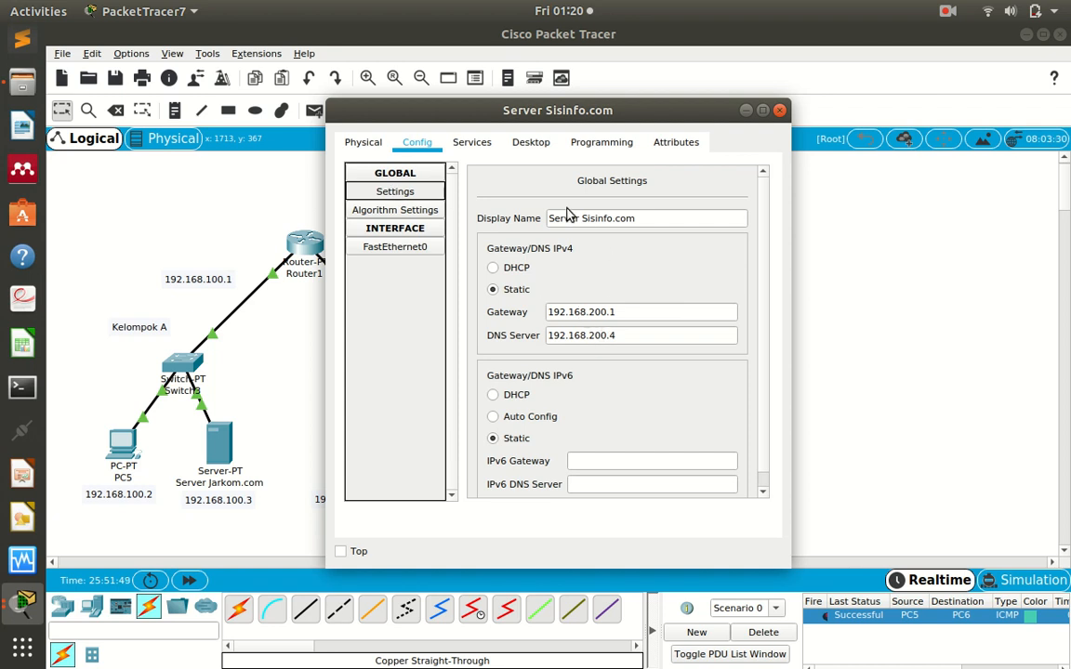
# Step: In Server Sisinfo.com's HTTP file index.html, replace the Packet Tracer welcome sentence with the person's name and "(sisinfo)"
pyautogui.click(471, 147)
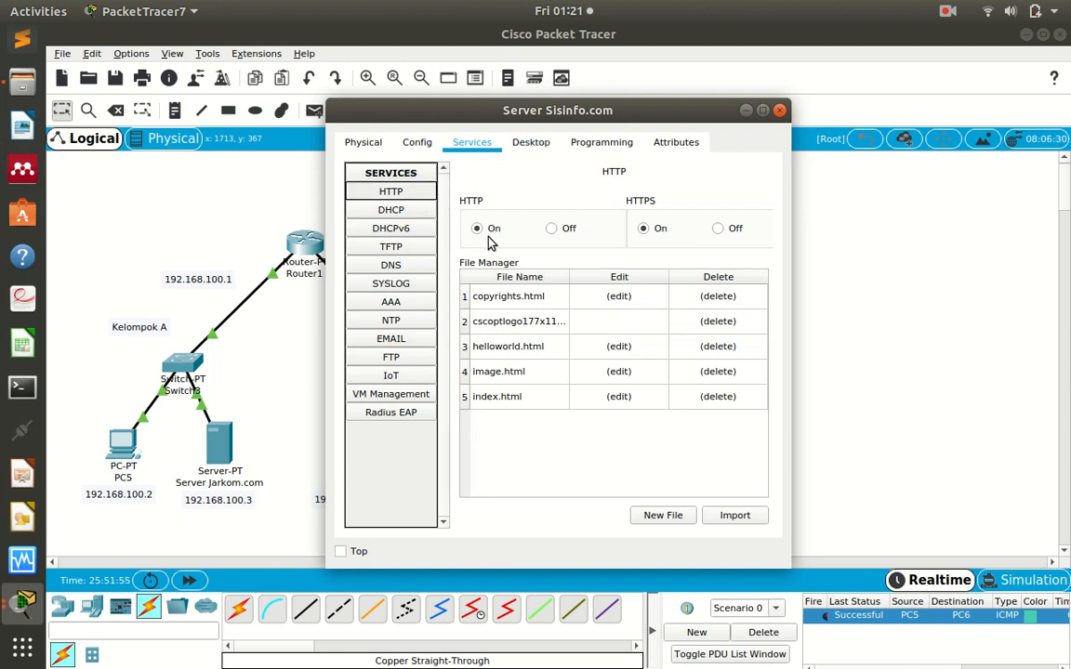
pyautogui.click(616, 400)
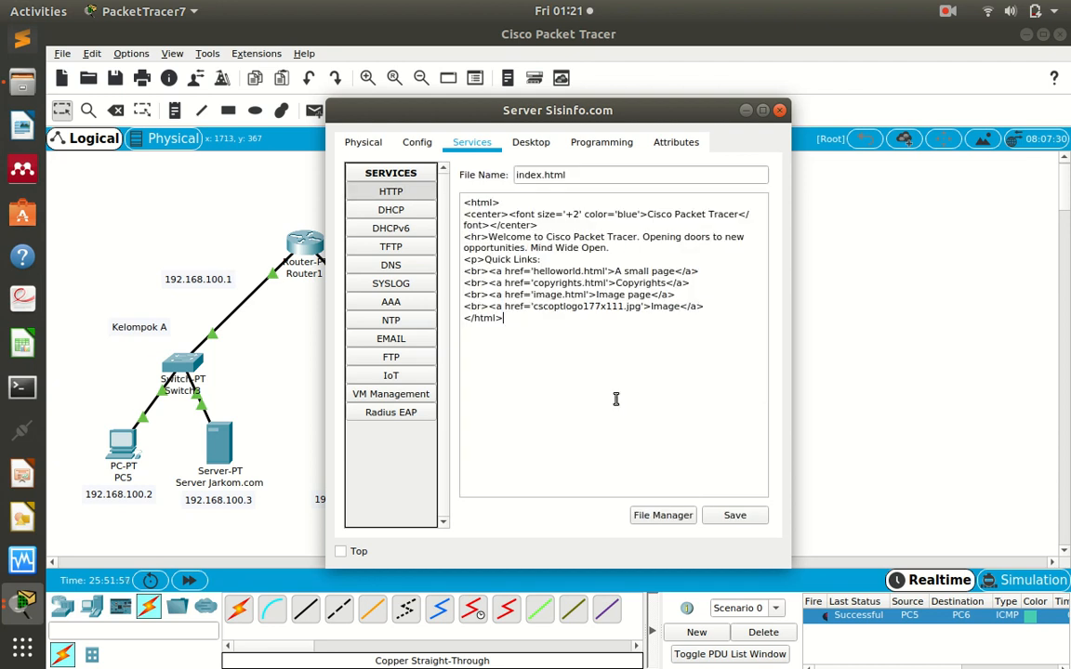
pyautogui.moveTo(611, 249); pyautogui.dragTo(536, 240)
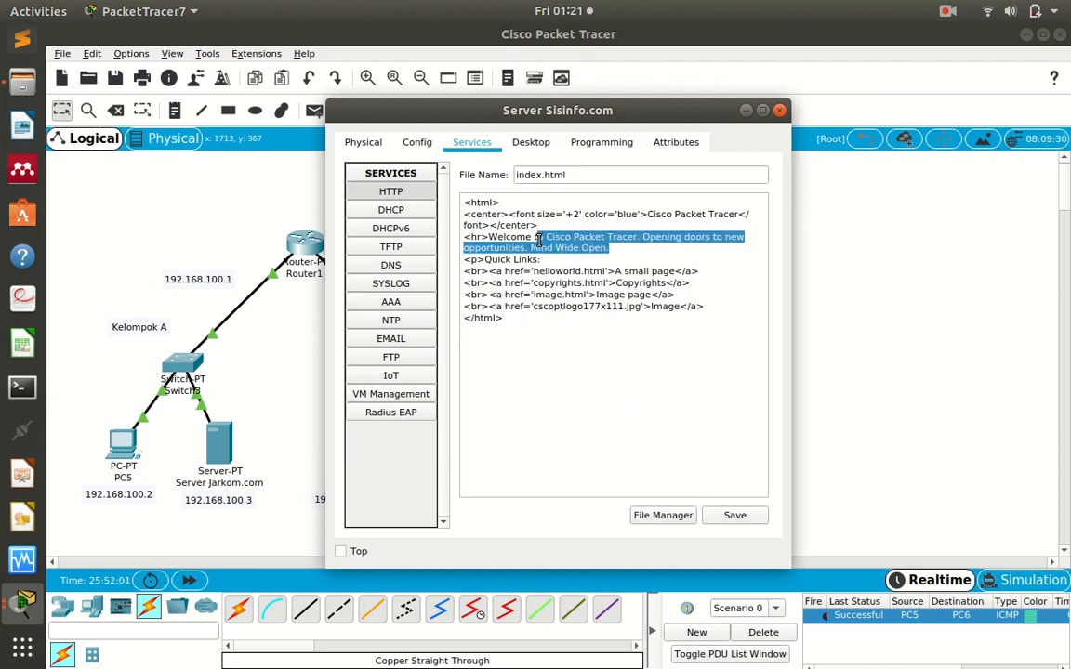
pyautogui.press('BackSpace')
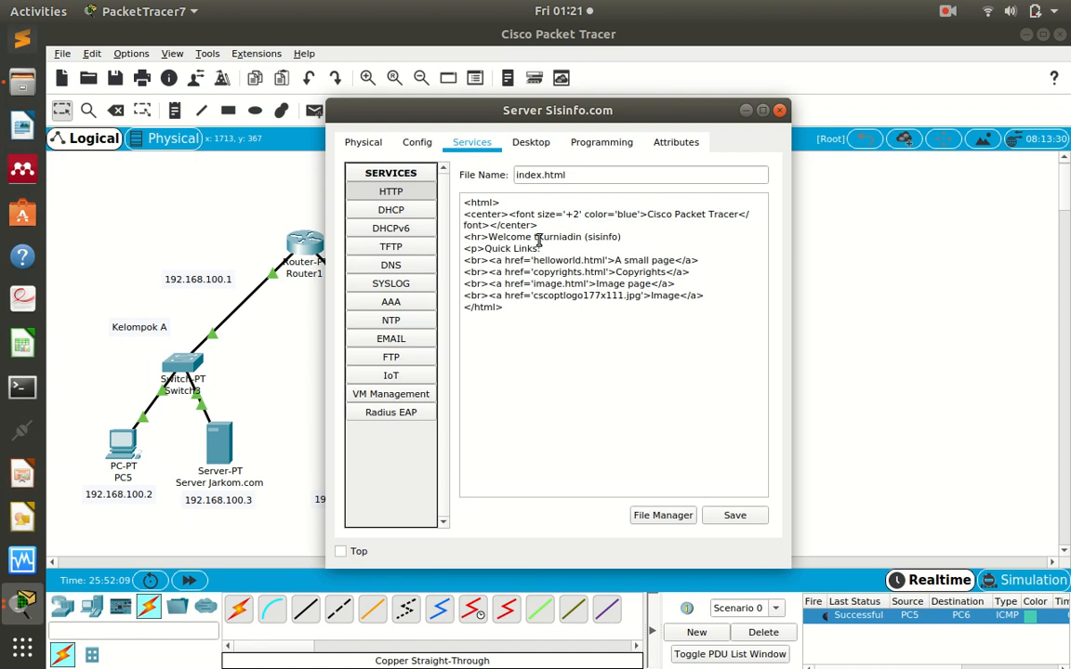
# Step: Save index.html on Server Sisinfo.com, overwriting the existing file, and close the device window
pyautogui.click(743, 517)
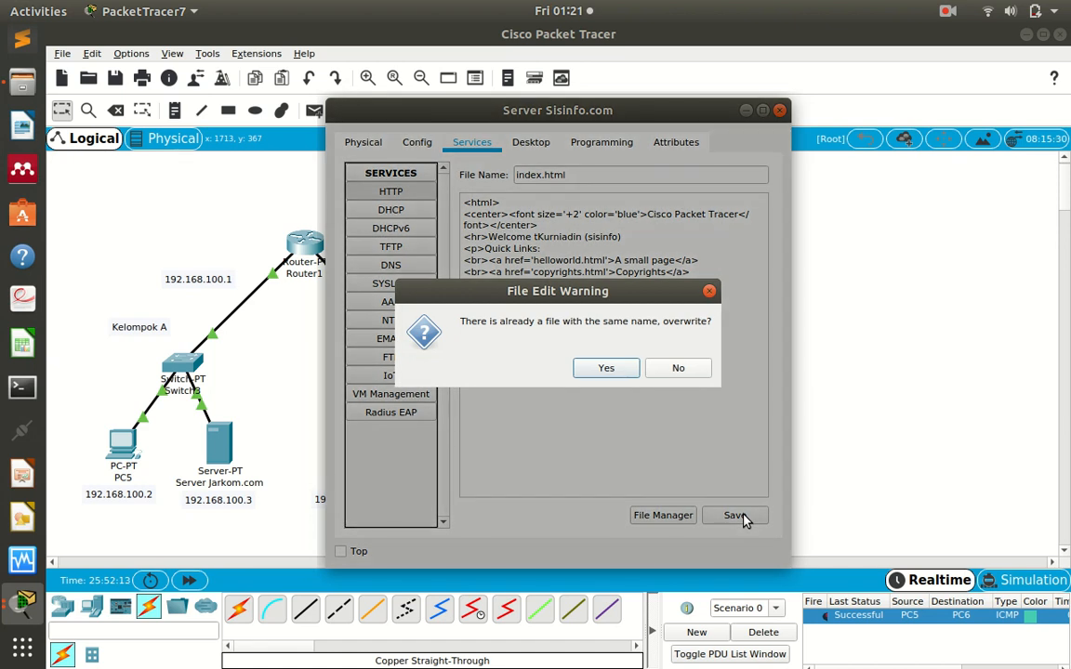
pyautogui.press('Return')
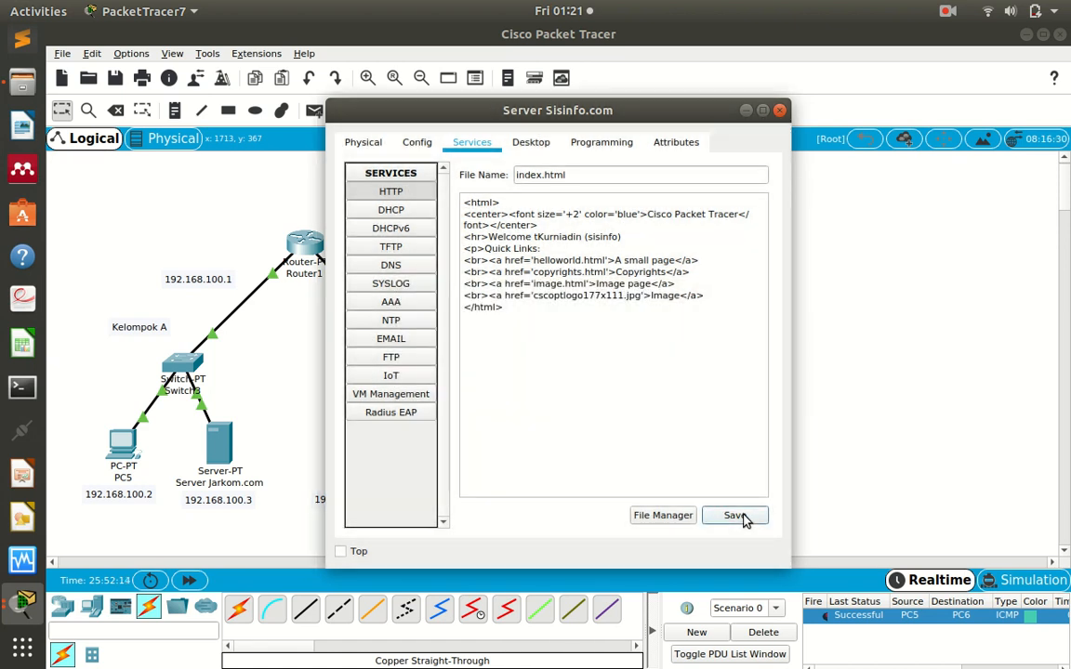
pyautogui.click(779, 109)
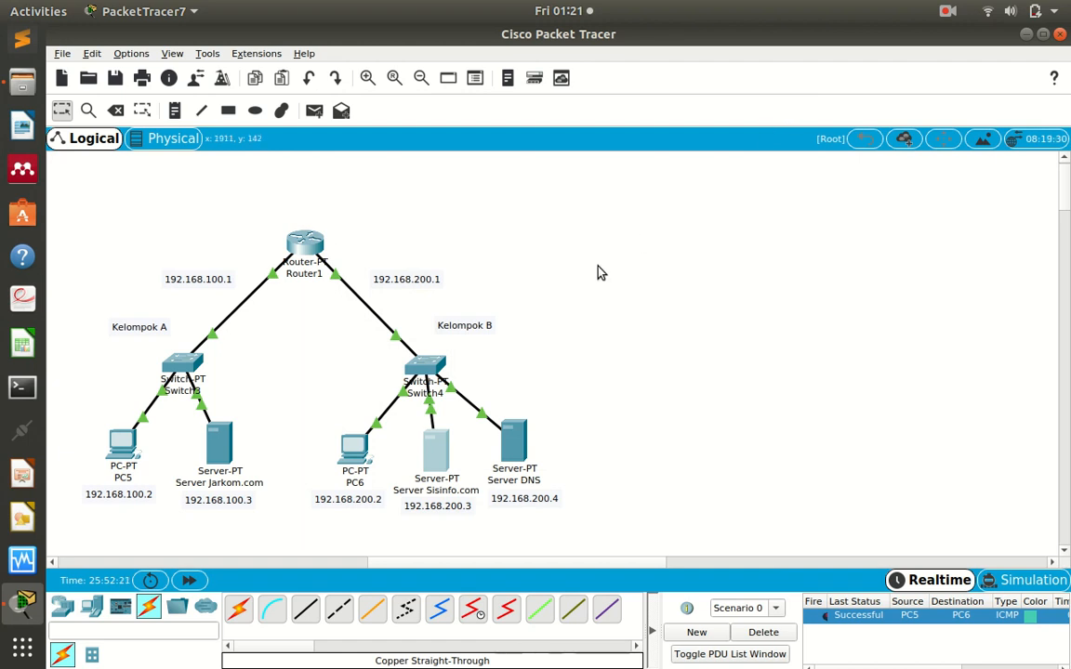
# Step: Try to load jarkom.com in PC5's web browser
pyautogui.moveTo(127, 463)
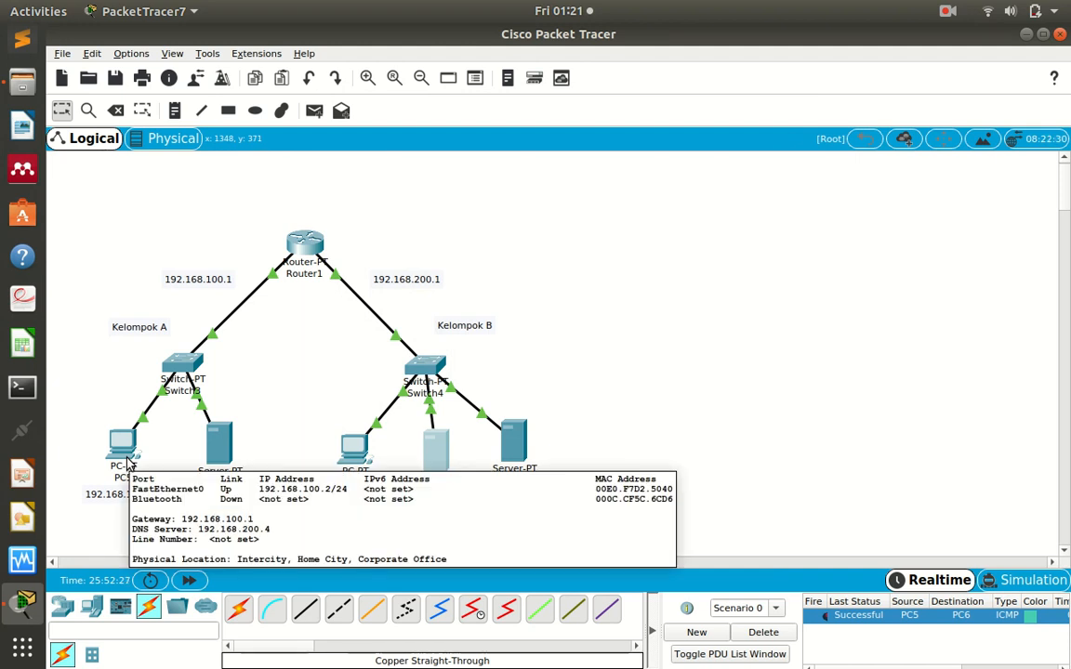
pyautogui.click(126, 456)
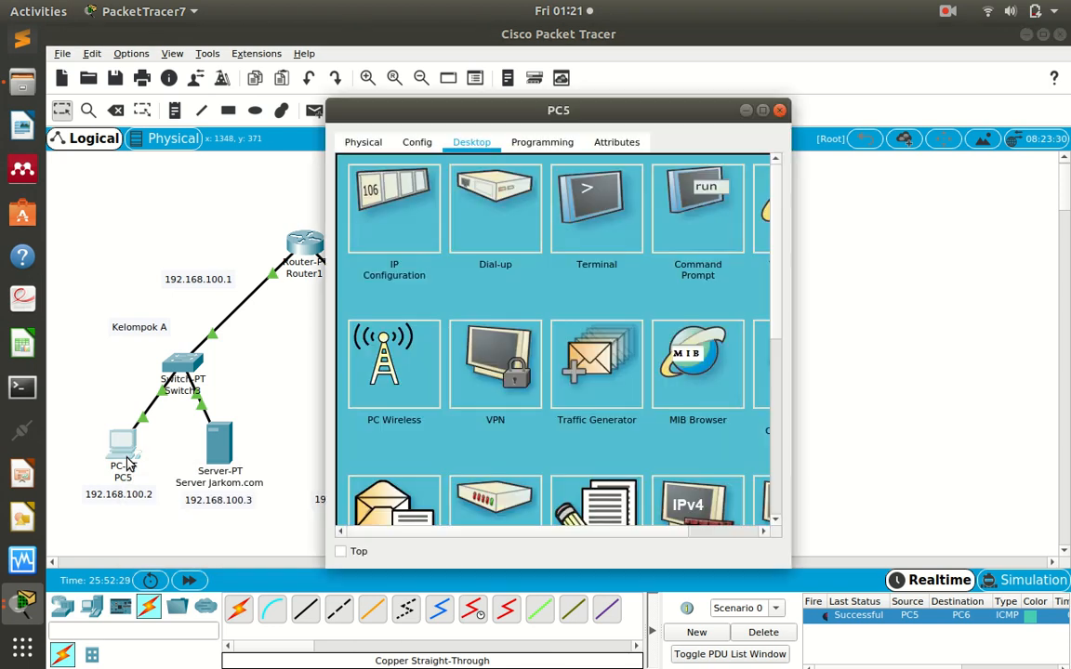
pyautogui.hscroll(3, 712, 230)
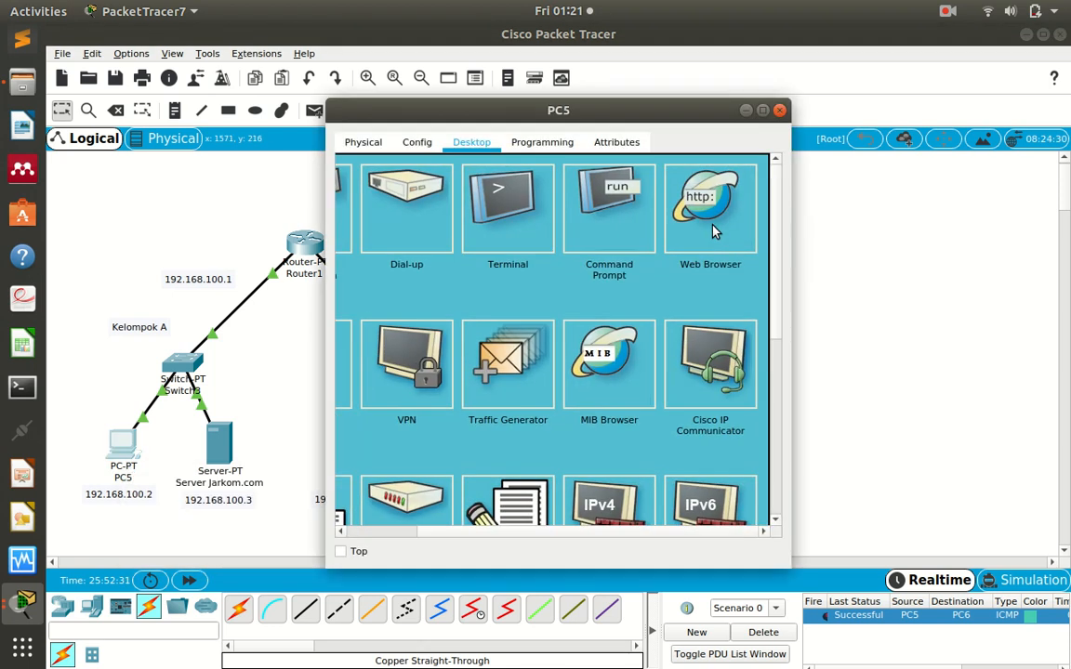
pyautogui.click(712, 231)
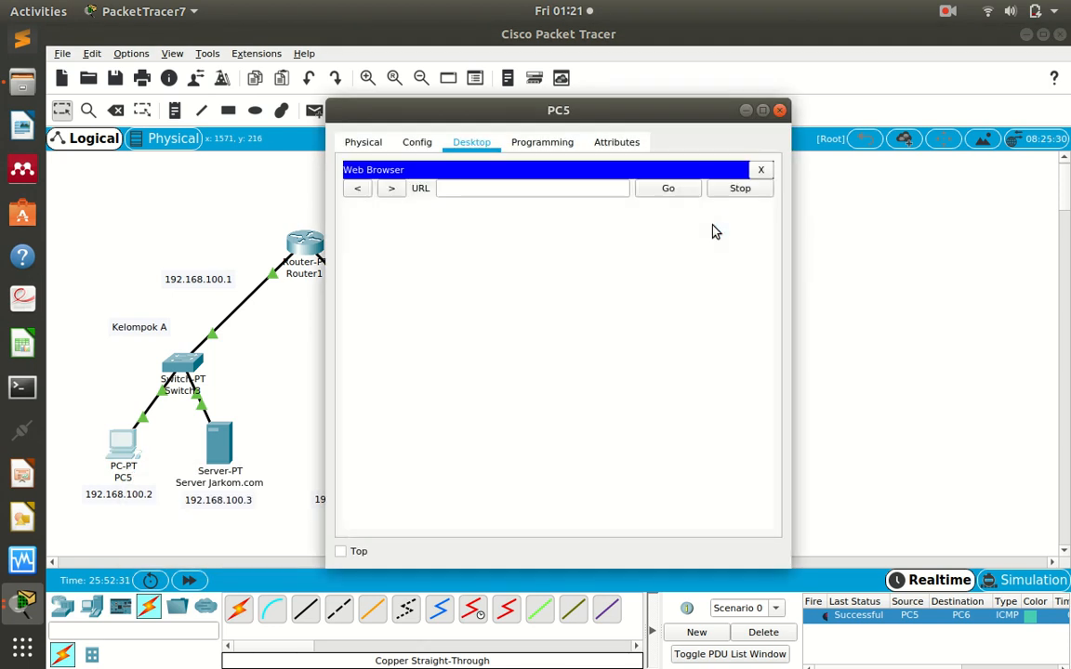
pyautogui.click(525, 189)
pyautogui.write('jar')
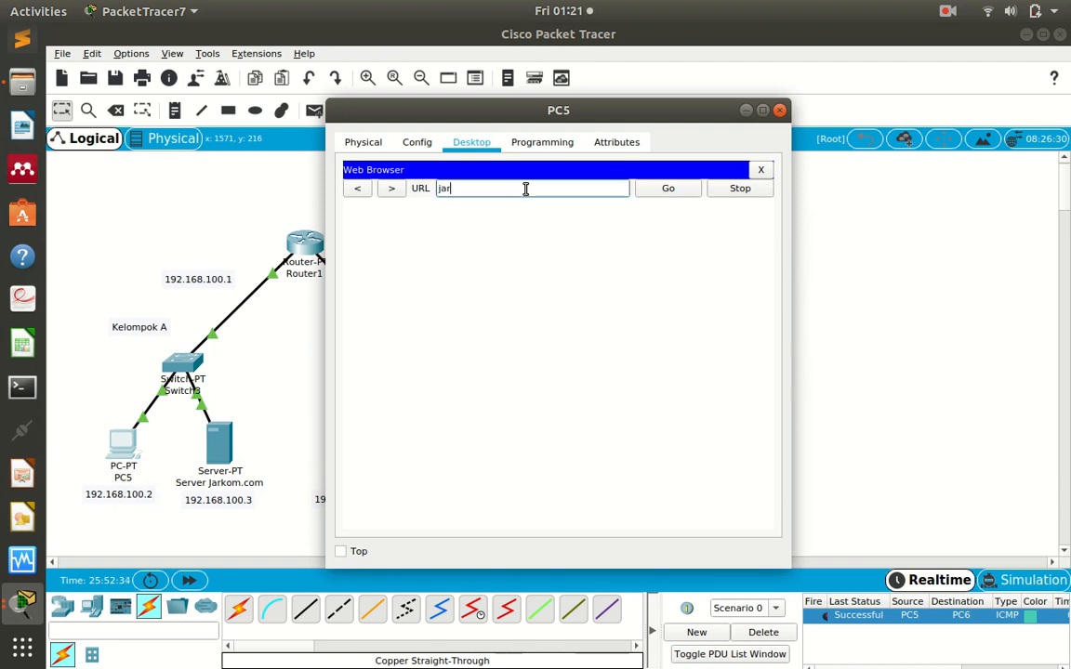
pyautogui.write('kom.com')
pyautogui.press('Return')
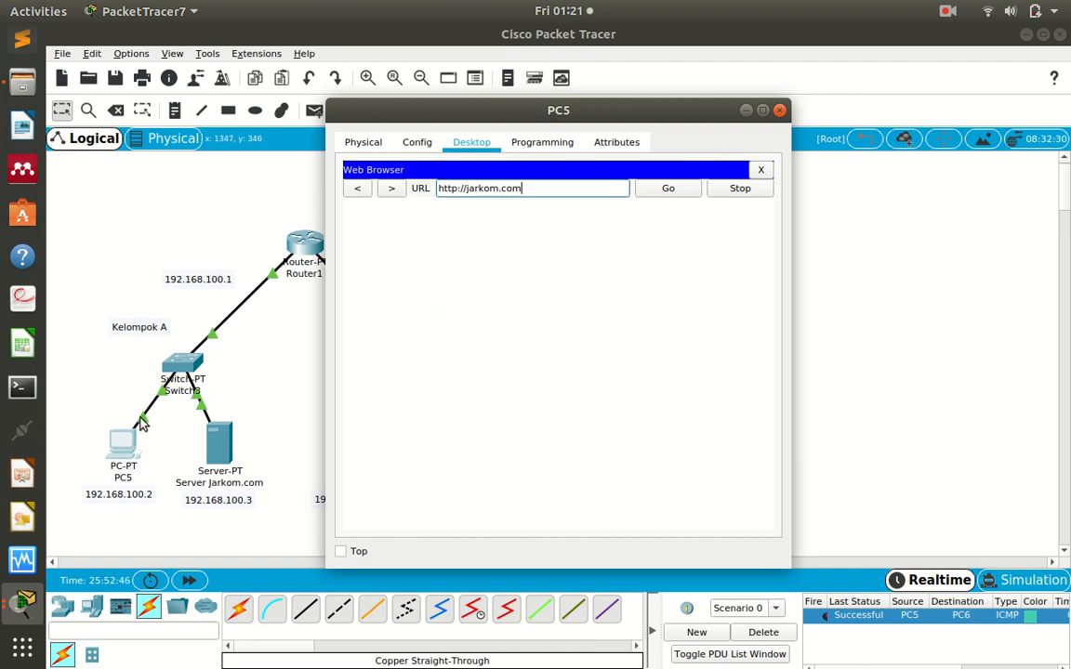
# Step: Check PC5's gateway, DNS server and IP configuration, closing the web browser and the IP settings
pyautogui.click(409, 145)
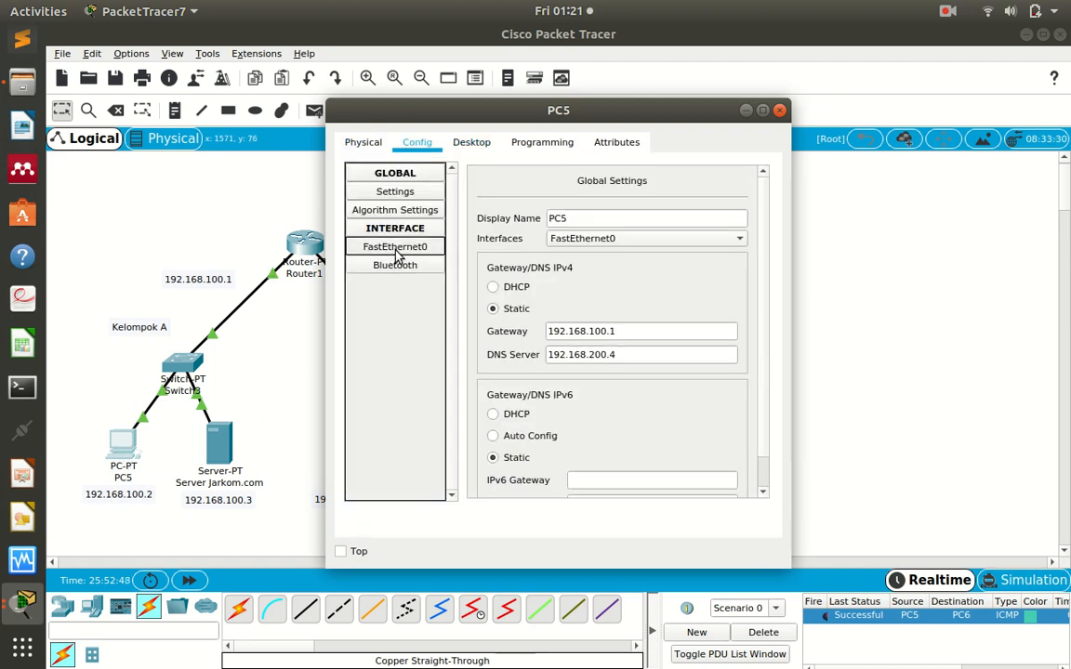
pyautogui.click(464, 145)
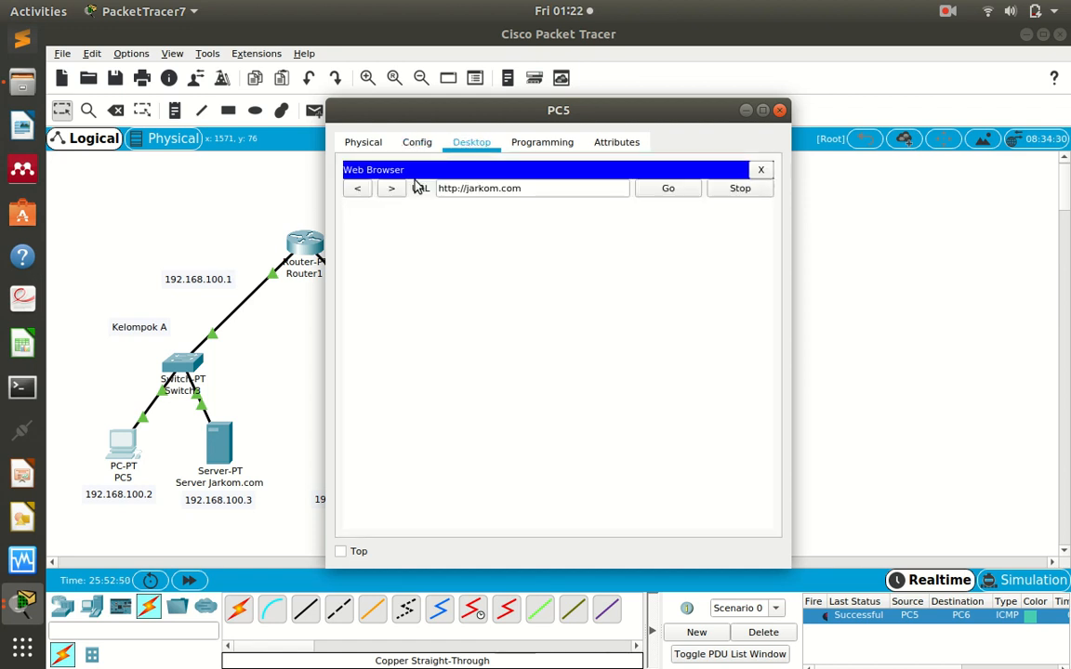
pyautogui.click(762, 170)
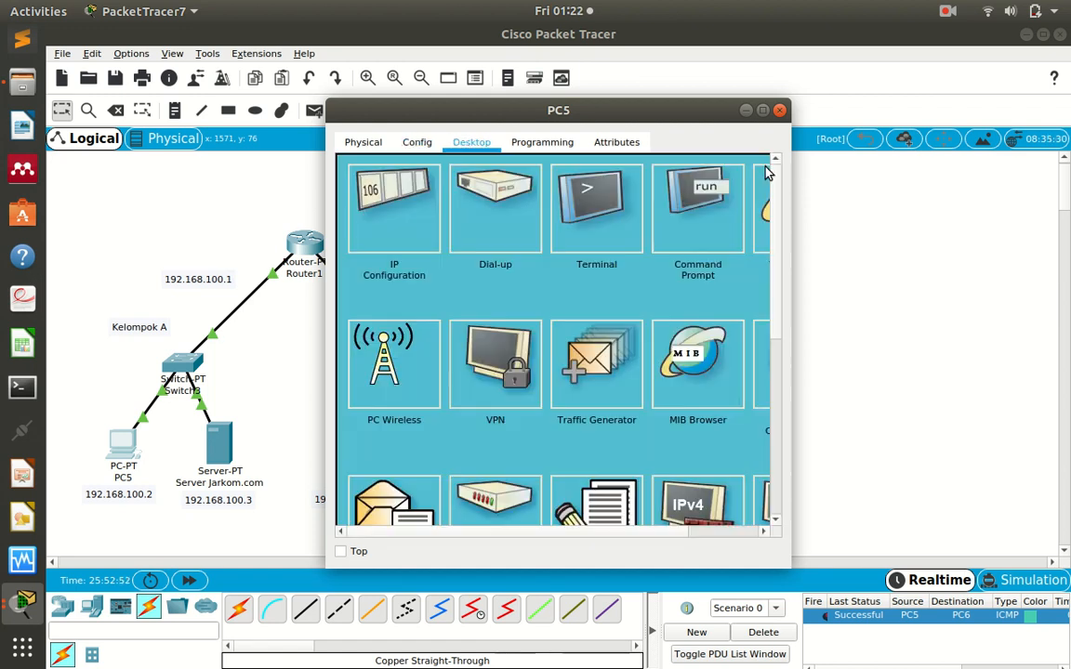
pyautogui.click(370, 187)
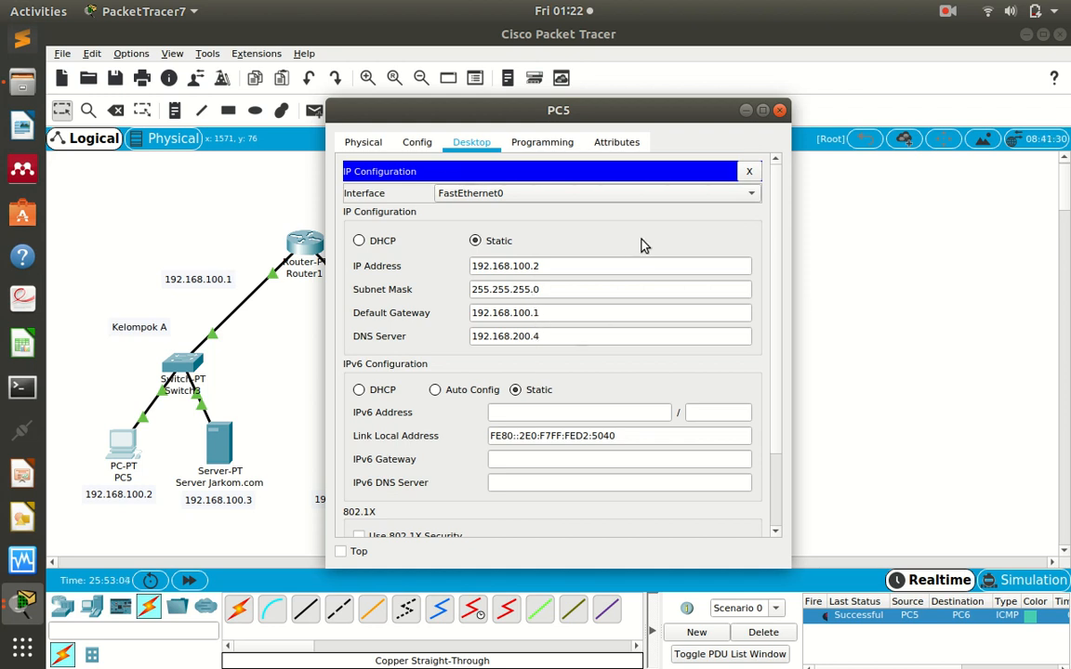
pyautogui.click(748, 171)
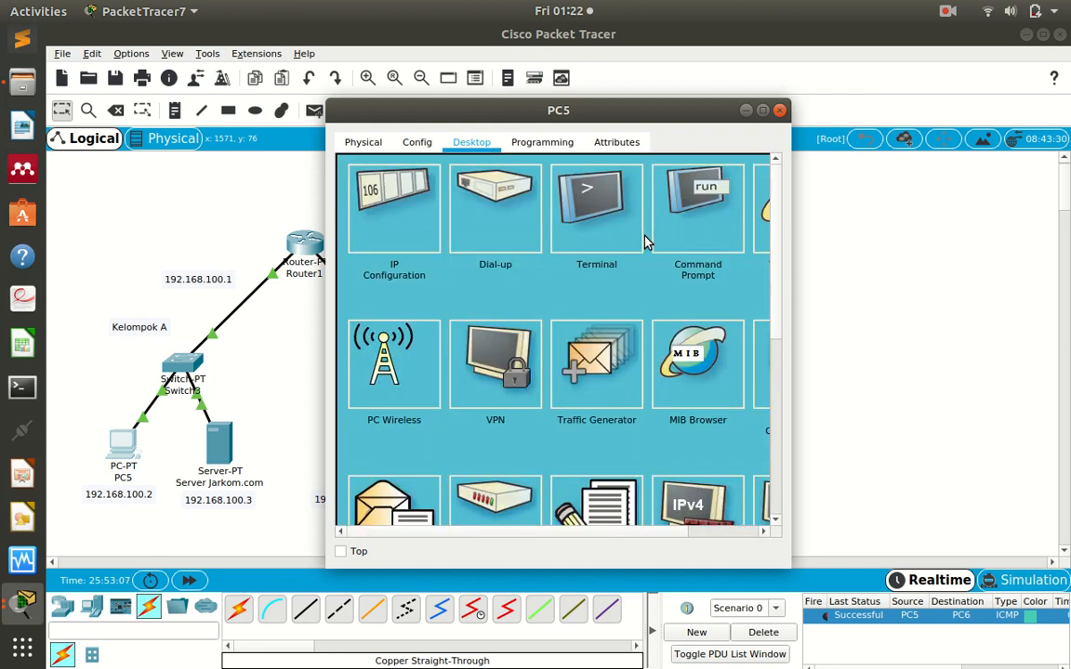
# Step: Reopen PC5's web browser and load jarkom.com again
pyautogui.hscroll(2, 648, 242)
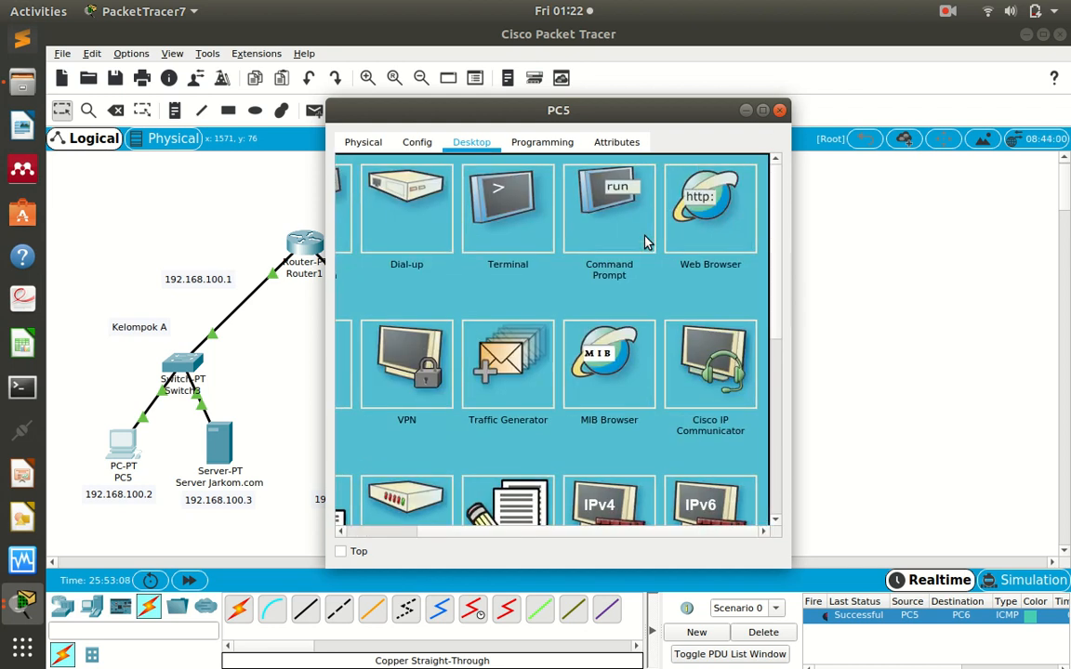
pyautogui.click(714, 233)
pyautogui.click(527, 186)
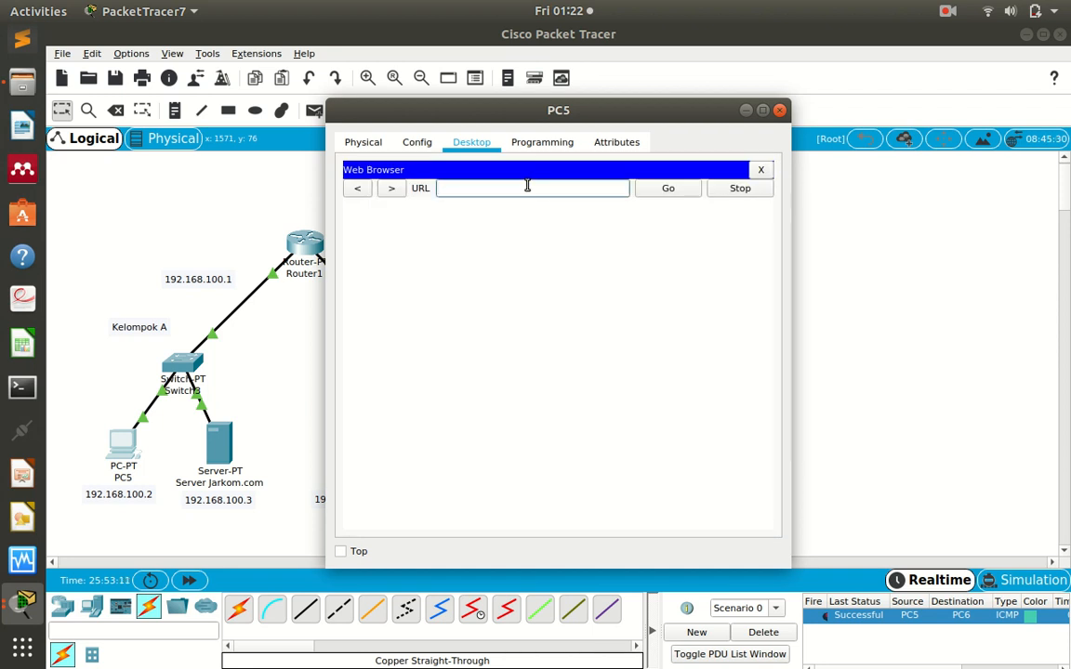
pyautogui.write('jarkom.com')
pyautogui.press('Return')
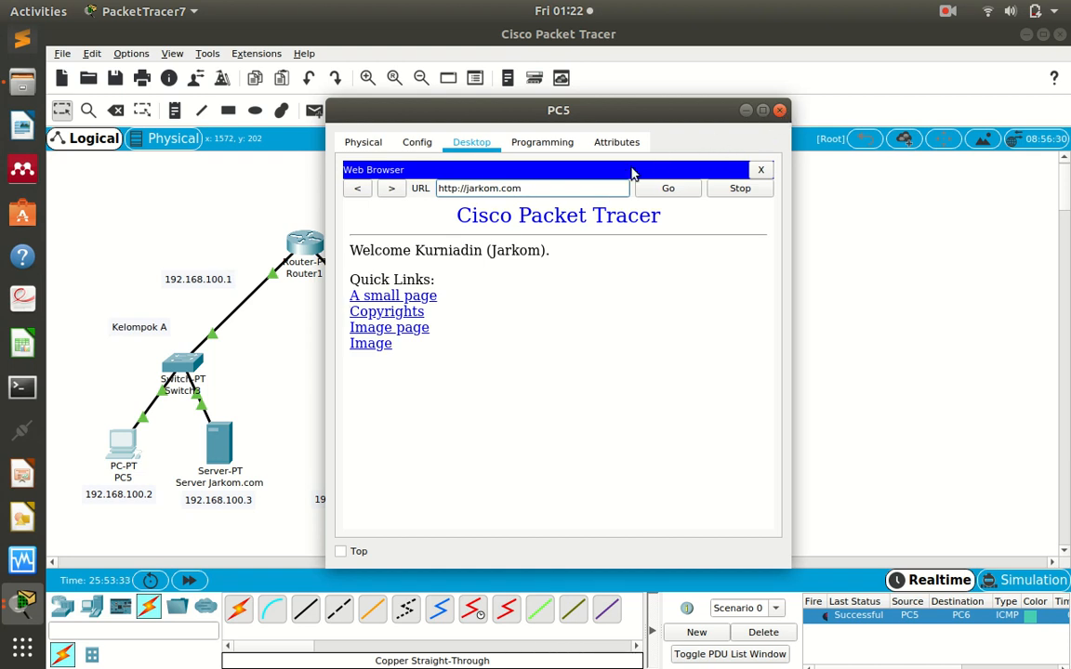
# Step: Move PC5's window clear of the topology and load sisinfo.com in its web browser
pyautogui.click(554, 111)
pyautogui.moveTo(554, 111); pyautogui.dragTo(832, 130)
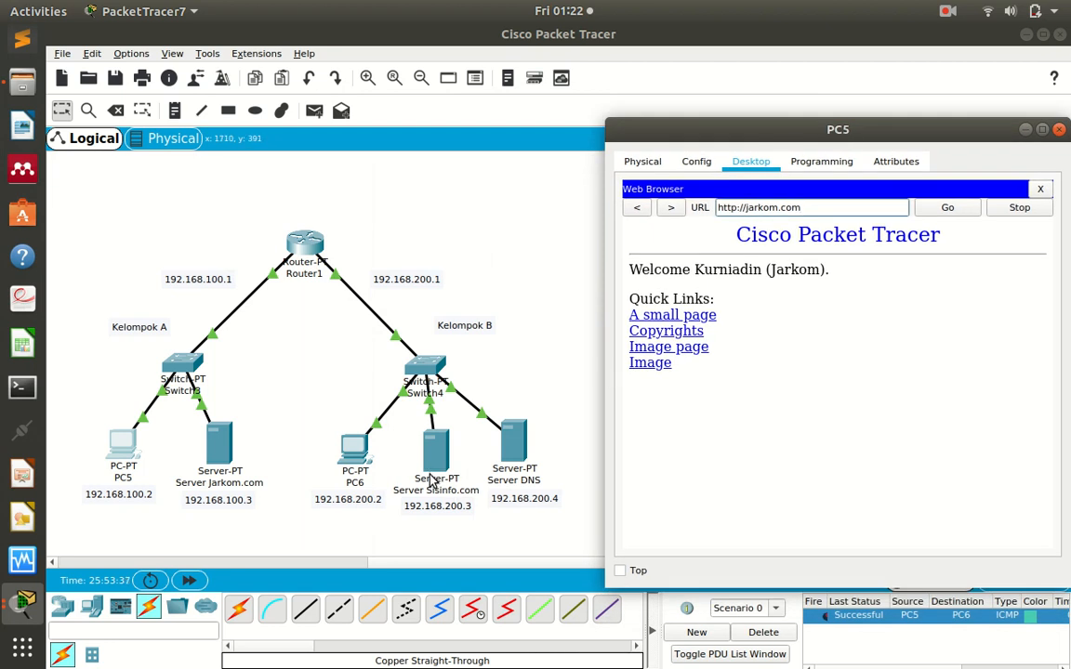
pyautogui.doubleClick(761, 208)
pyautogui.write('sisinfo')
pyautogui.click(944, 209)
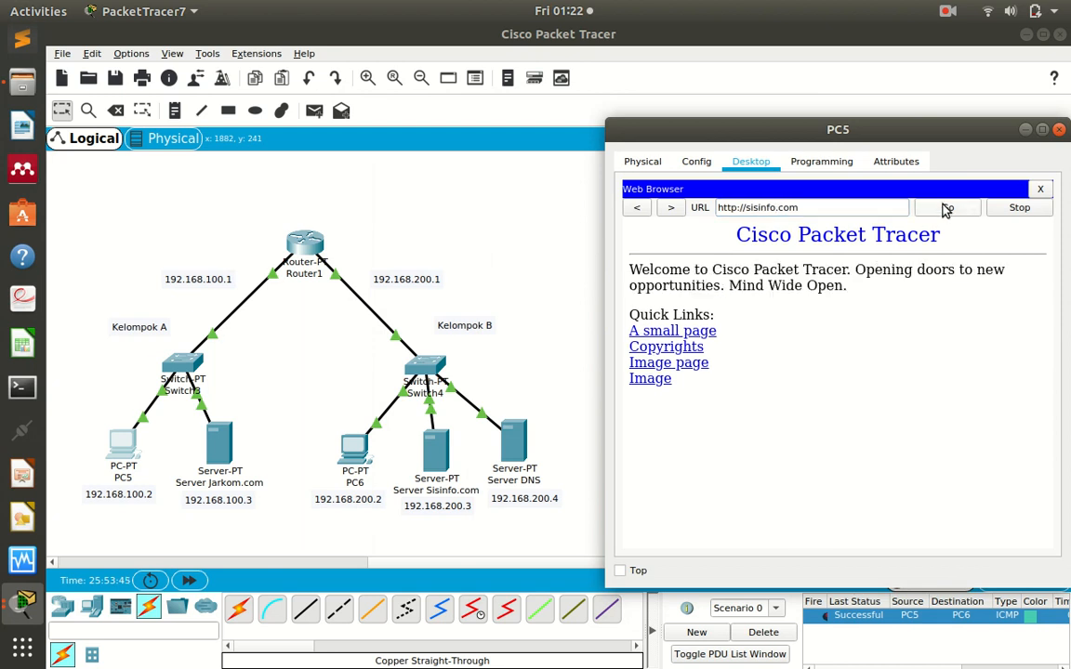
# Step: Reopen index.html on Server Sisinfo.com, save it again over the existing file and close the device window
pyautogui.click(438, 462)
pyautogui.click(616, 397)
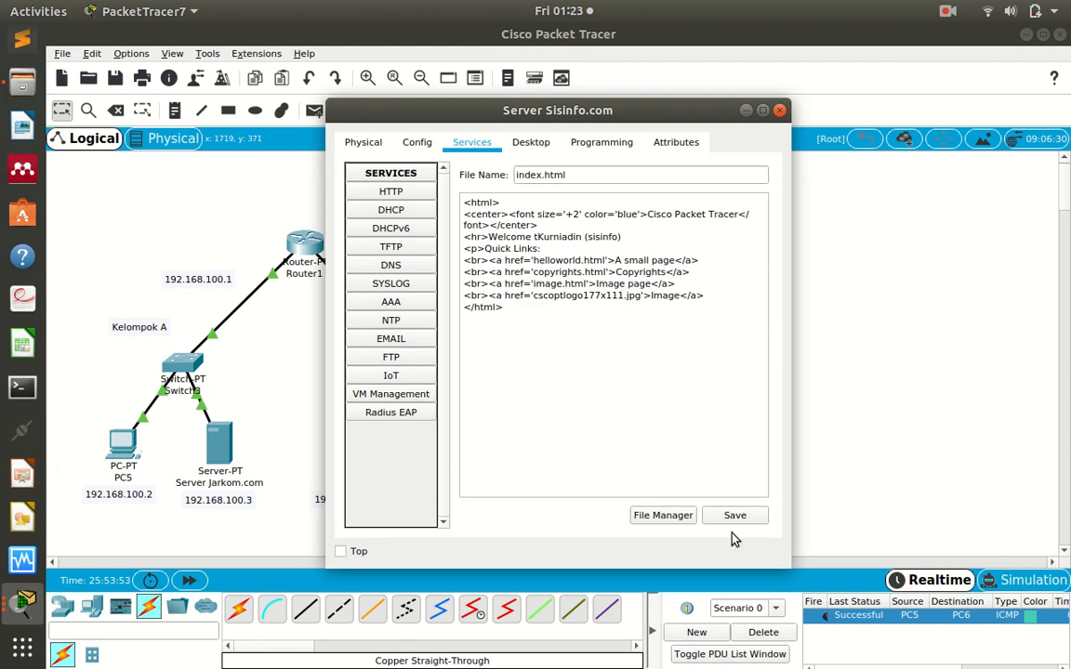
pyautogui.click(734, 516)
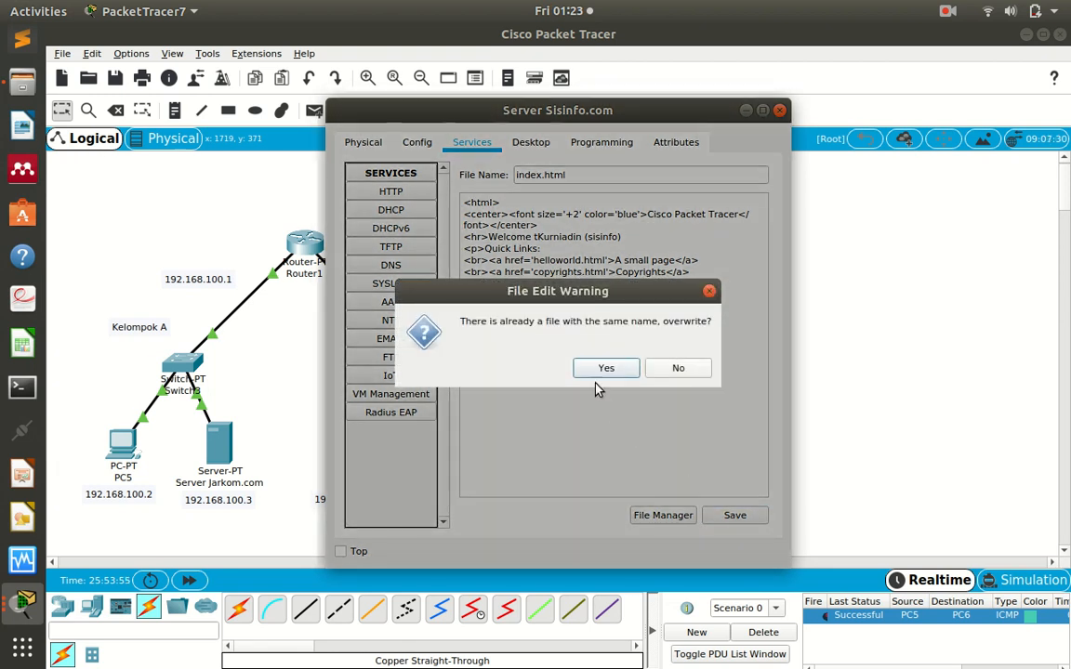
pyautogui.click(600, 369)
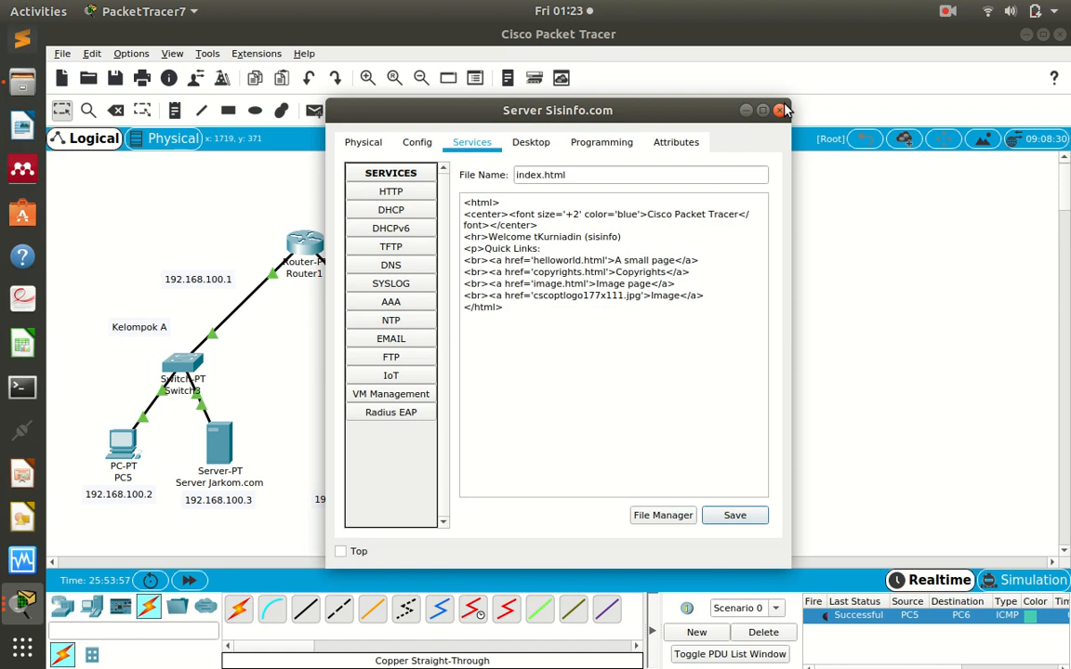
pyautogui.click(779, 111)
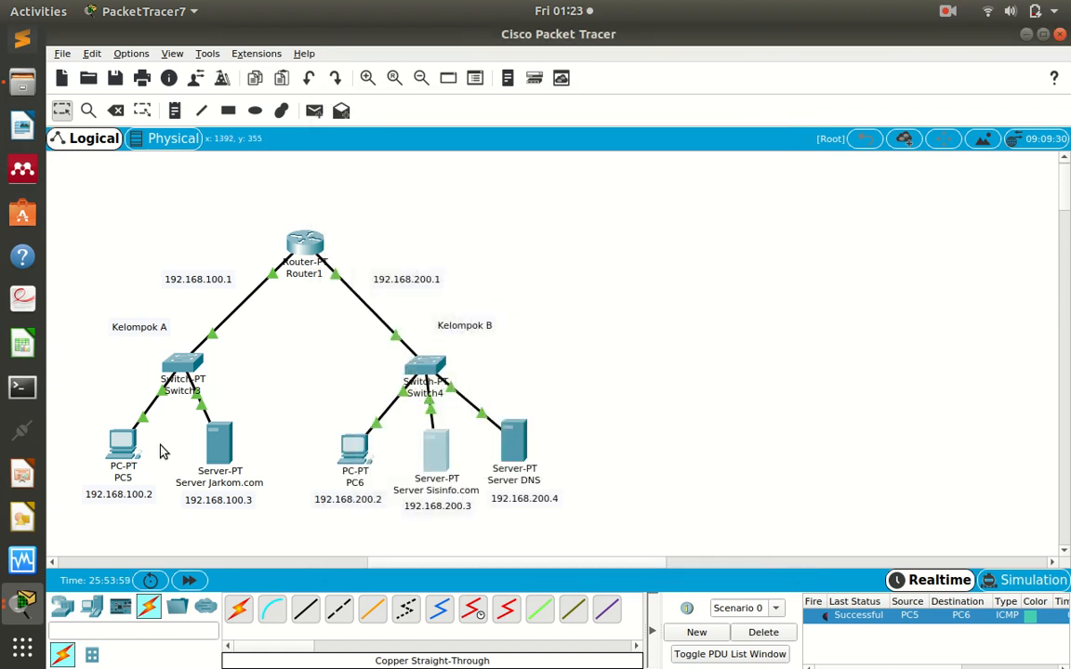
# Step: Reload sisinfo.com in PC5's web browser
pyautogui.click(123, 448)
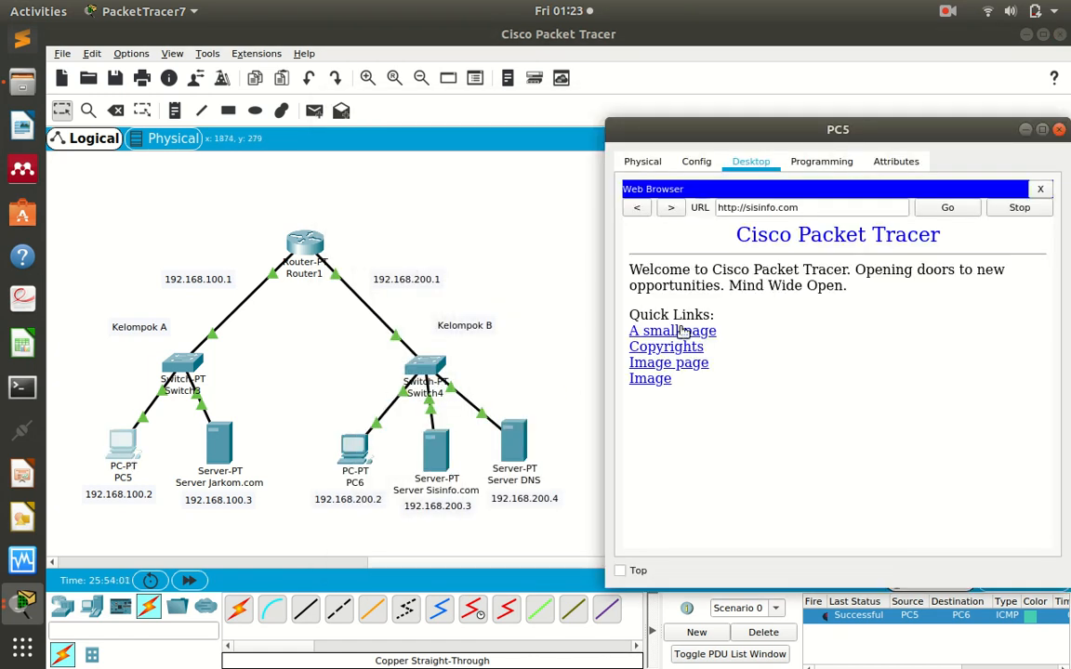
pyautogui.click(822, 206)
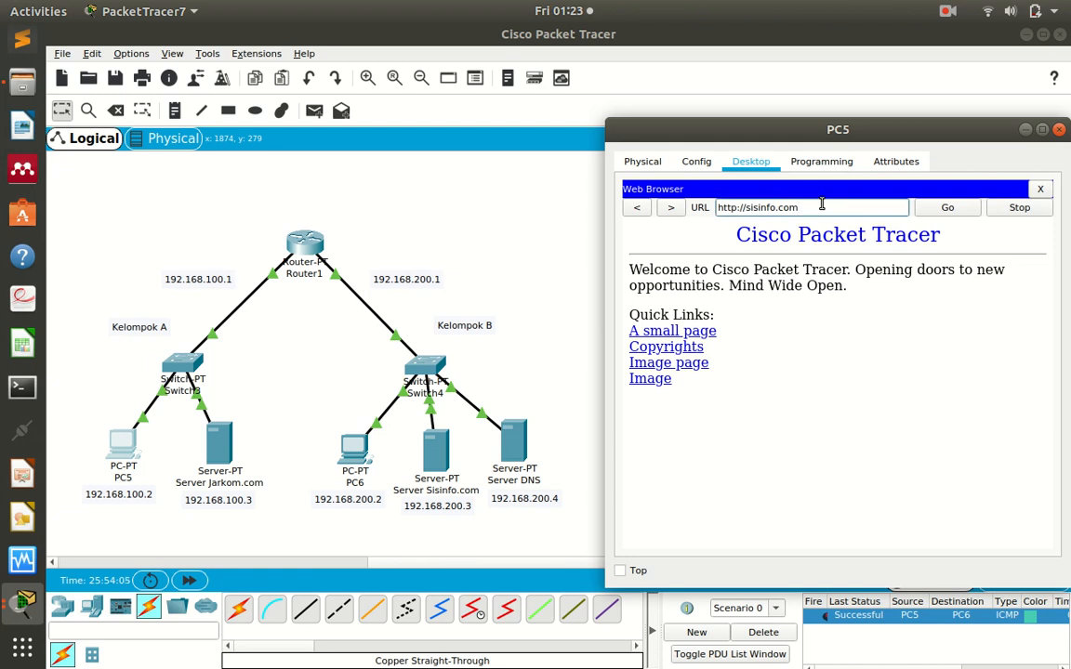
pyautogui.click(960, 214)
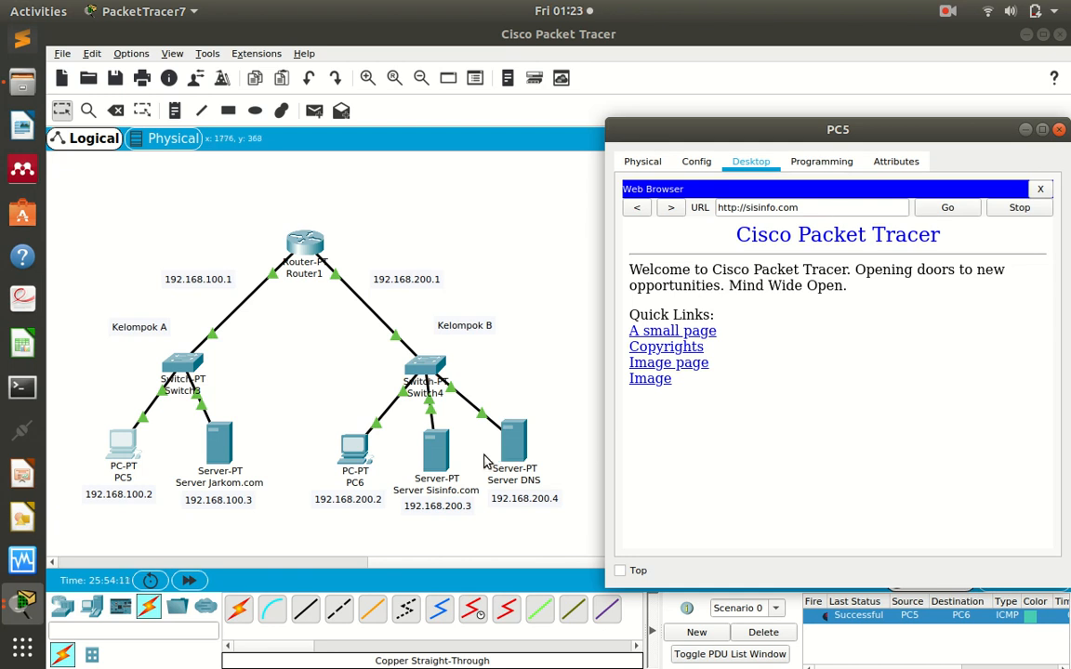
# Step: Open index.html for editing on Server Sisinfo.com's HTTP service and delete the stray "t" before the name in the Welcome line
pyautogui.click(427, 473)
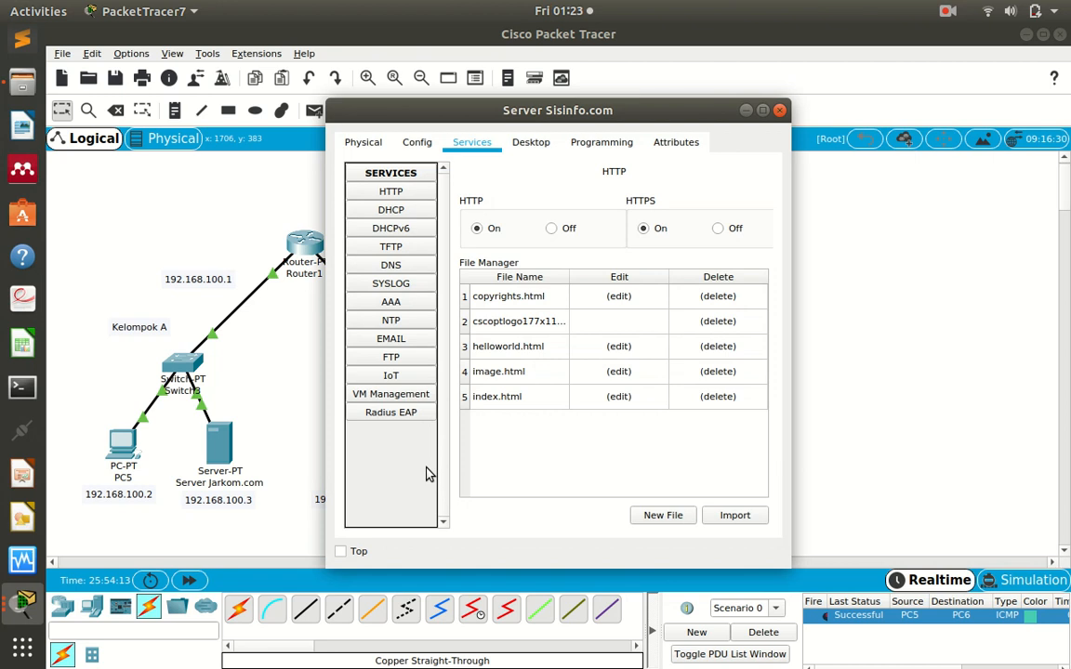
pyautogui.moveTo(617, 374); pyautogui.dragTo(624, 397)
pyautogui.click(621, 396)
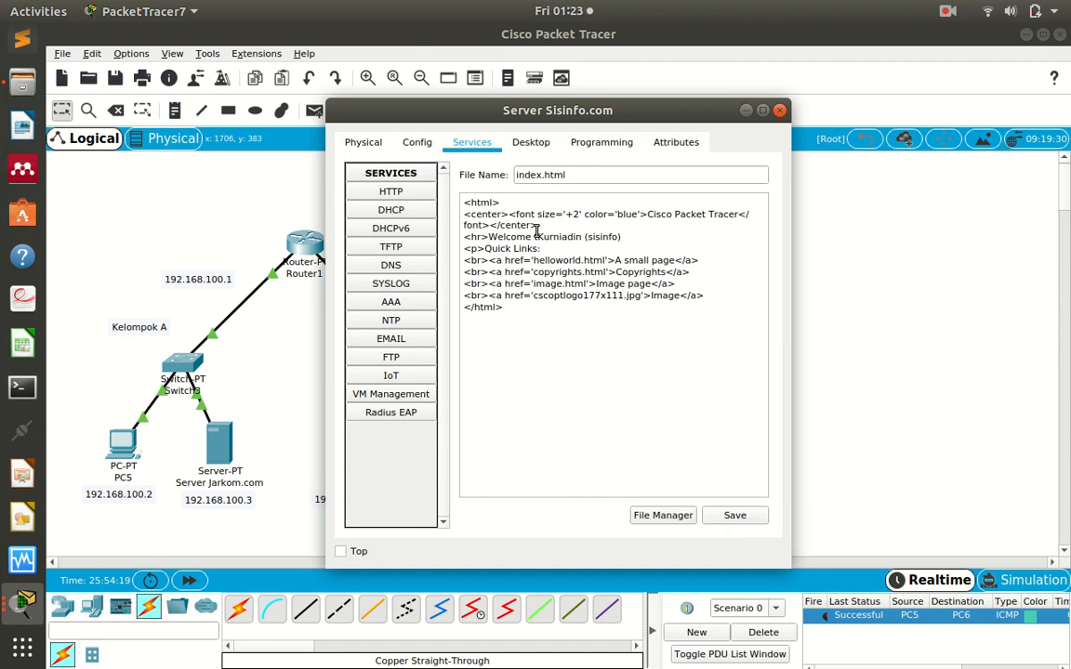
pyautogui.moveTo(535, 235); pyautogui.dragTo(698, 252)
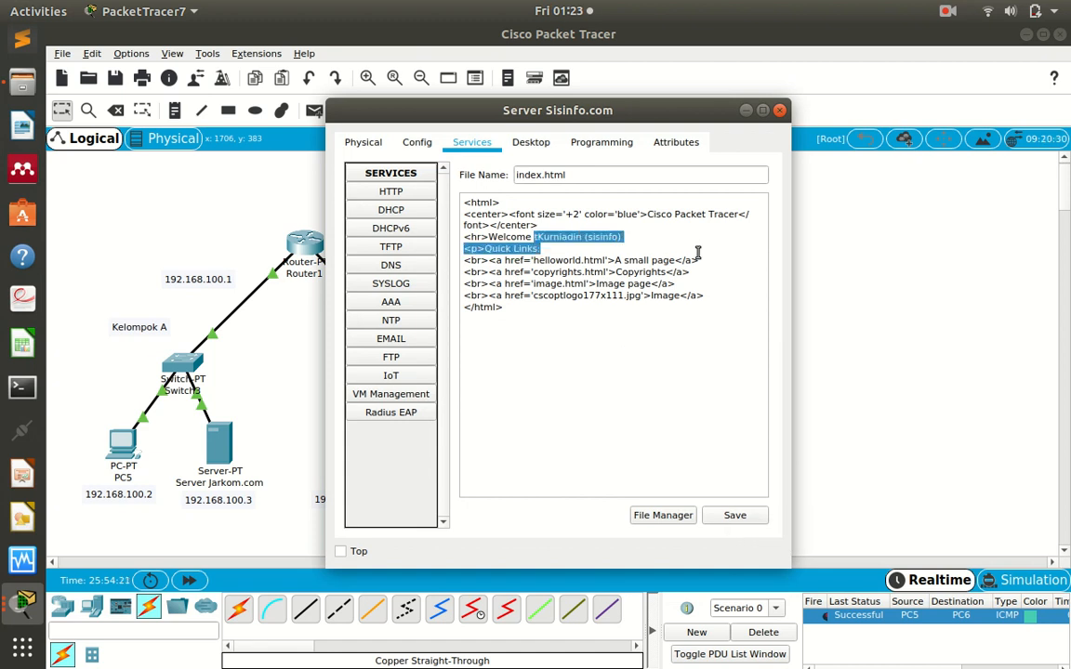
pyautogui.press('Left')
pyautogui.press('BackSpace')
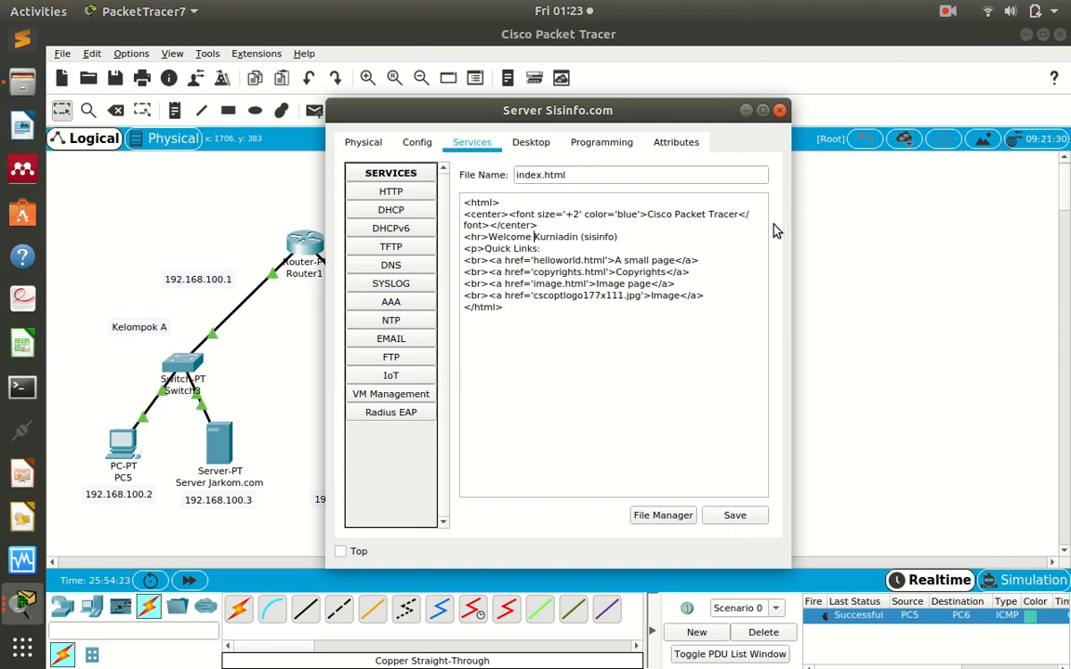
# Step: Save the corrected index.html over the existing file, return to the HTTP file list and close the server's window
pyautogui.click(733, 515)
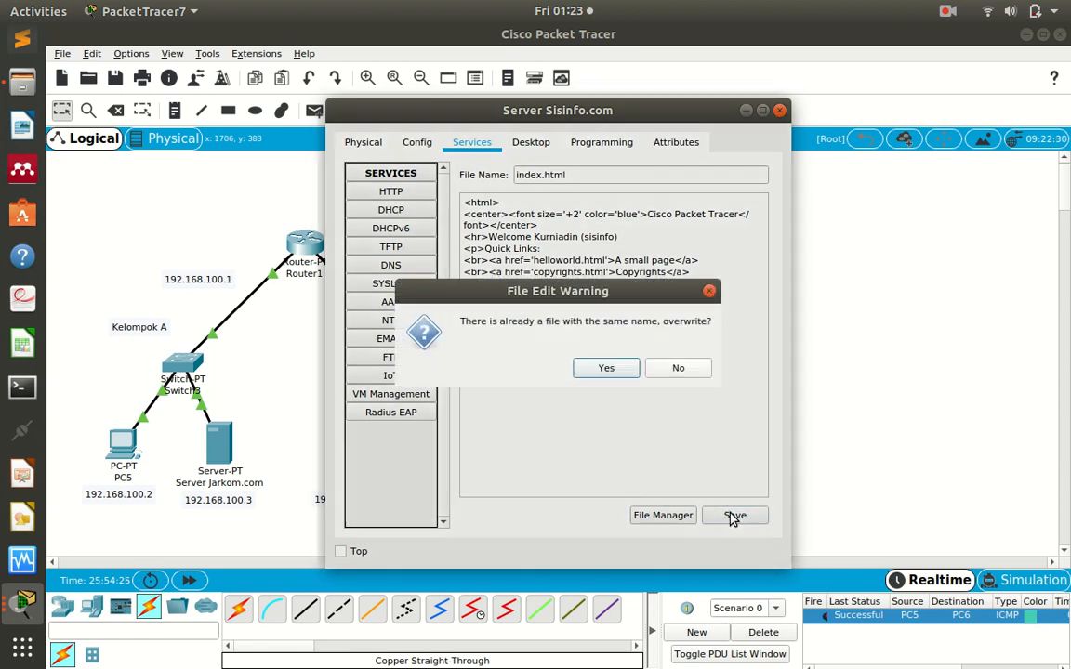
pyautogui.click(596, 369)
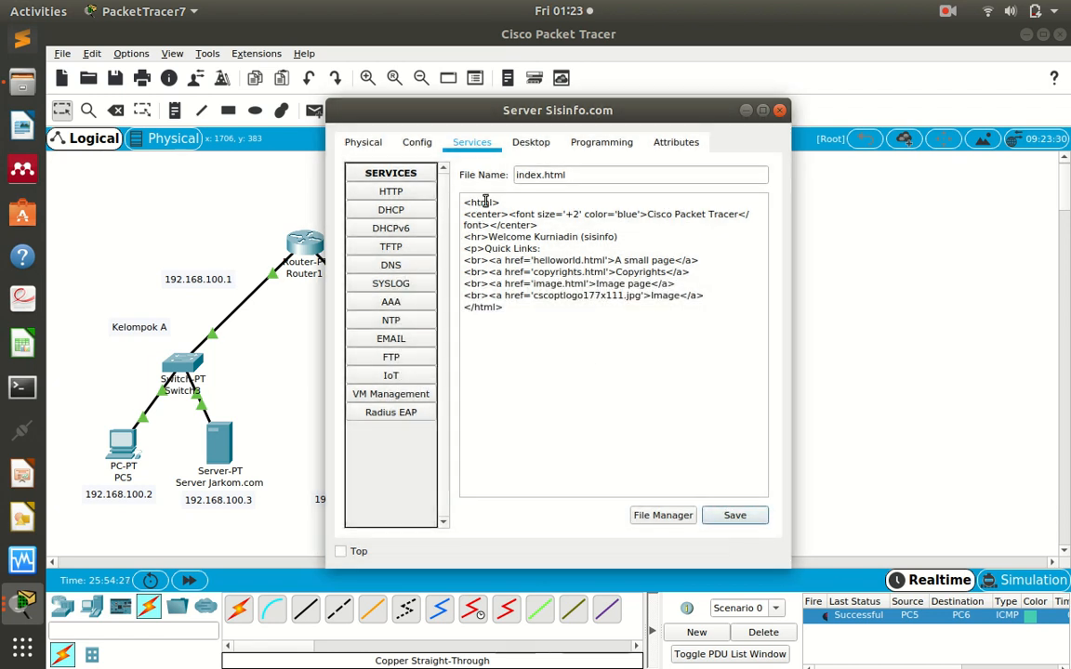
pyautogui.moveTo(461, 108); pyautogui.dragTo(696, 113)
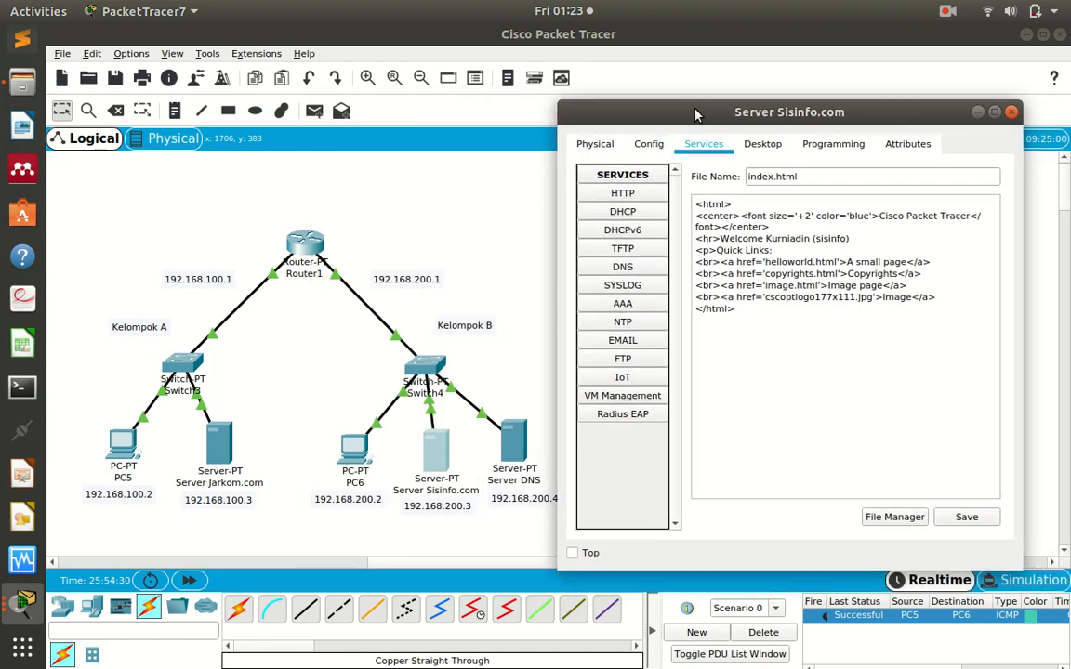
pyautogui.click(630, 192)
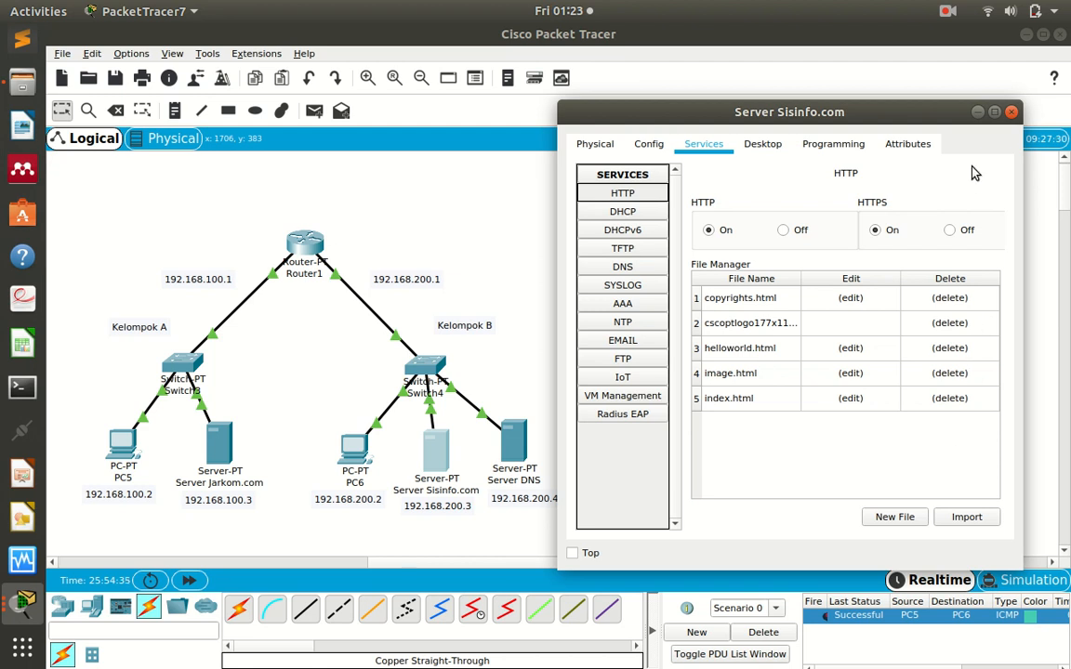
pyautogui.click(1012, 112)
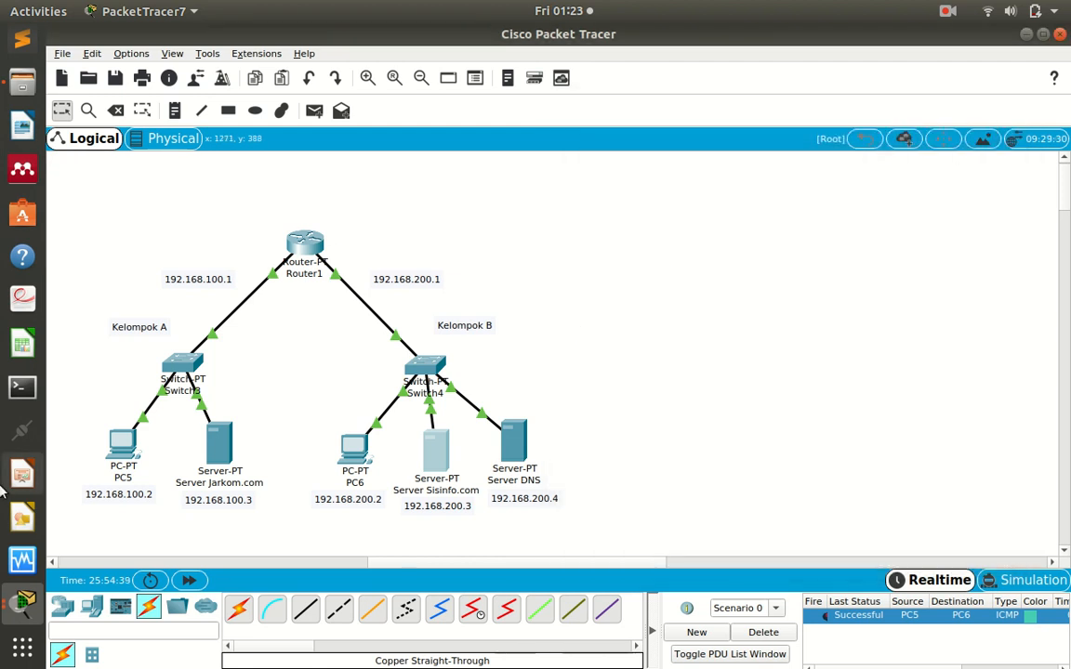
# Step: Bring up PC5's web browser and reload sisinfo.com
pyautogui.click(119, 448)
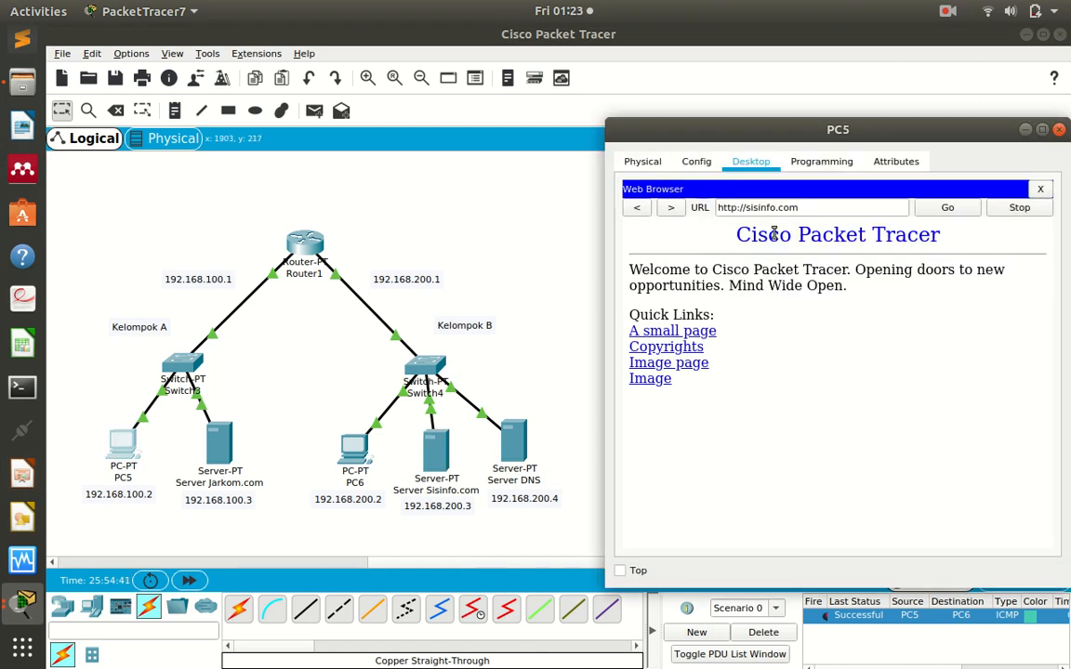
pyautogui.click(803, 210)
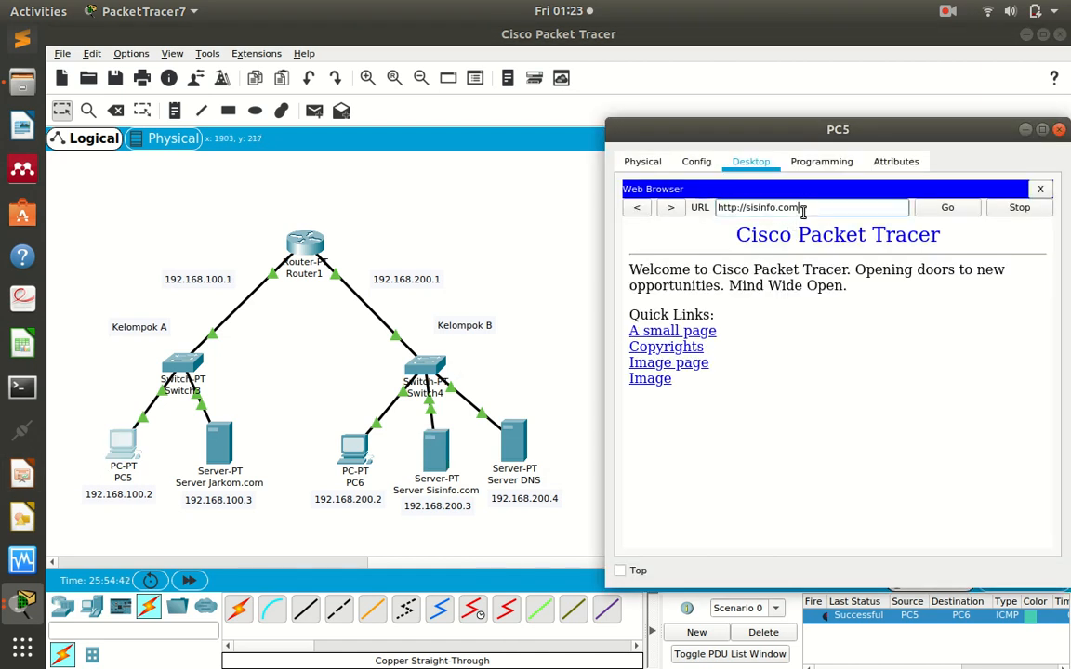
pyautogui.click(940, 206)
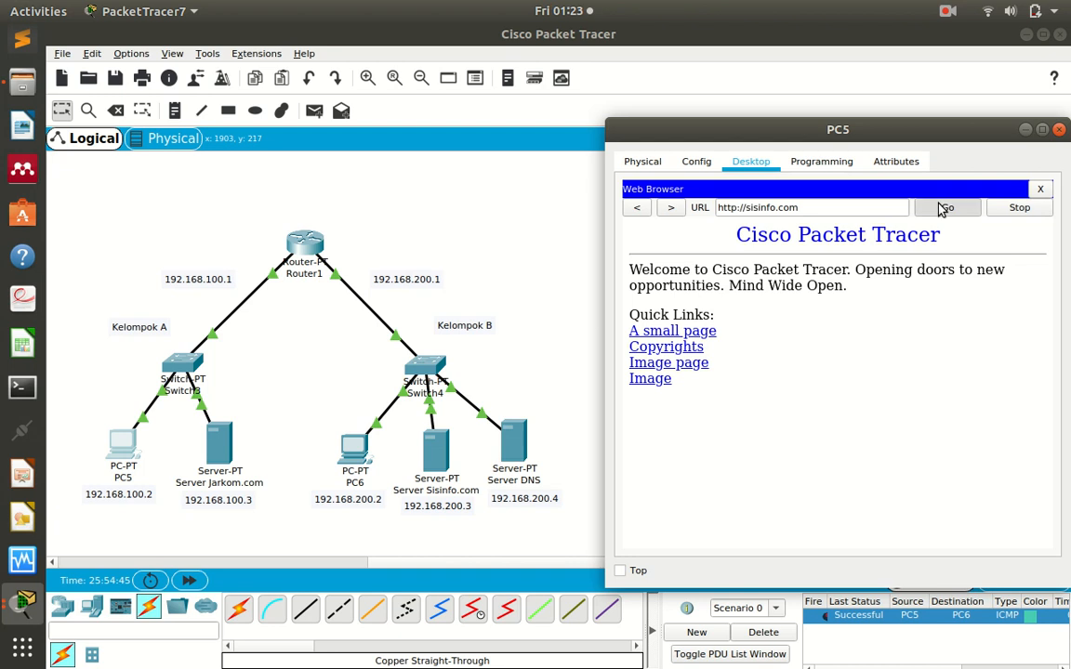
# Step: Load jarkom.com in PC5's web browser, followed by sisinfo.com, to compare the two pages
pyautogui.doubleClick(767, 208)
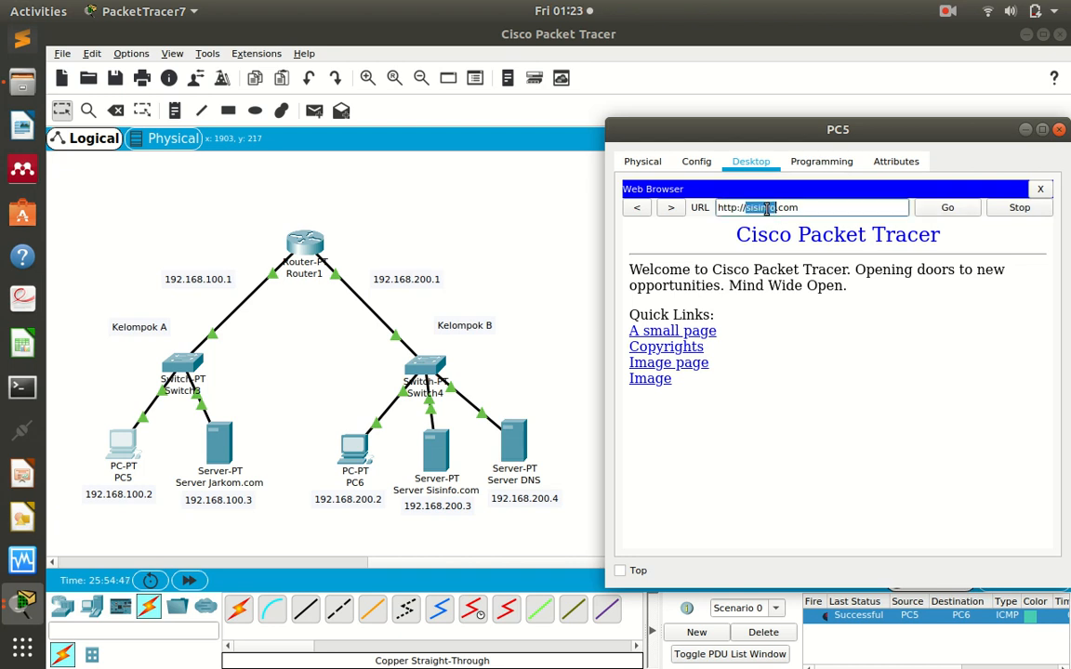
pyautogui.press('BackSpace')
pyautogui.write('jarkom')
pyautogui.press('Return')
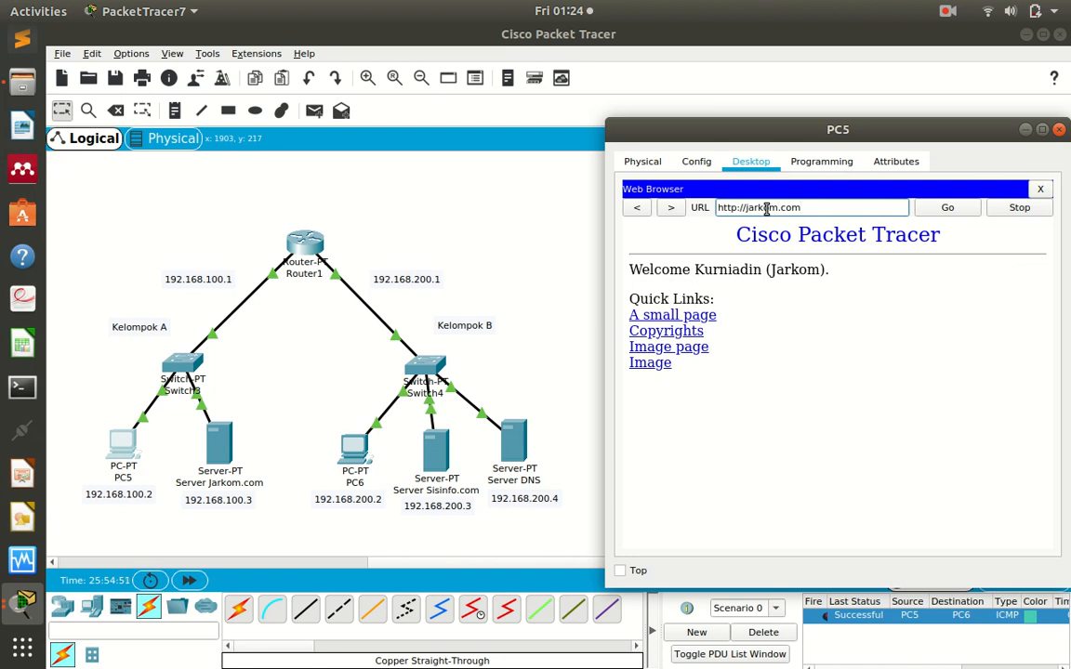
pyautogui.doubleClick(767, 208)
pyautogui.write('sisinfo')
pyautogui.click(958, 207)
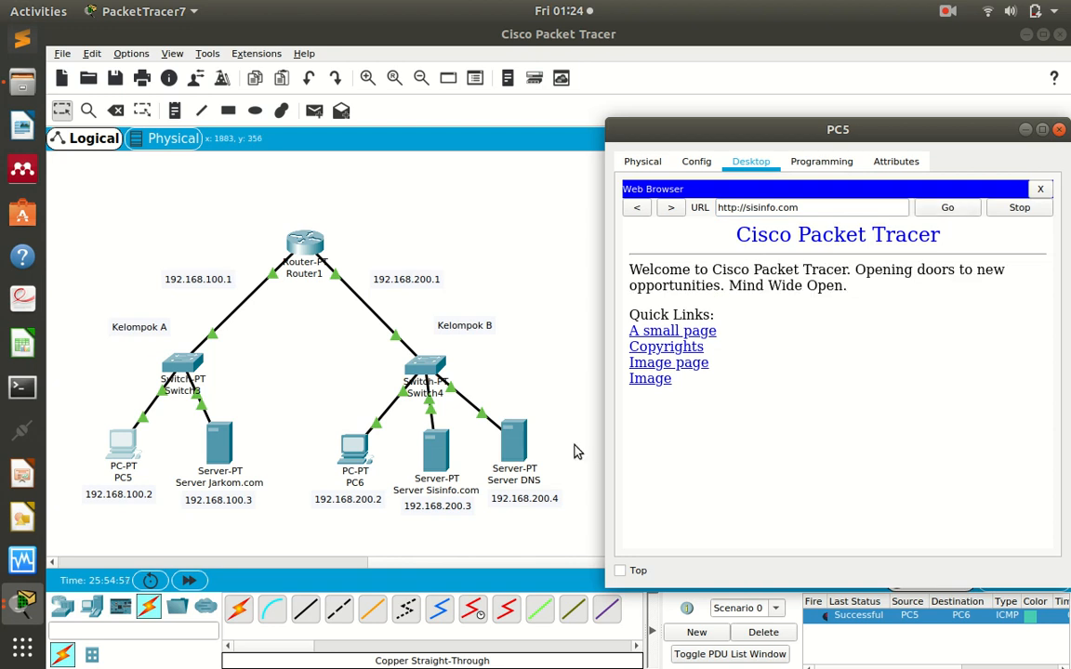
# Step: Move Server Sisinfo.com's window clear of the topology, reopen its index.html and save it over the existing file
pyautogui.click(437, 456)
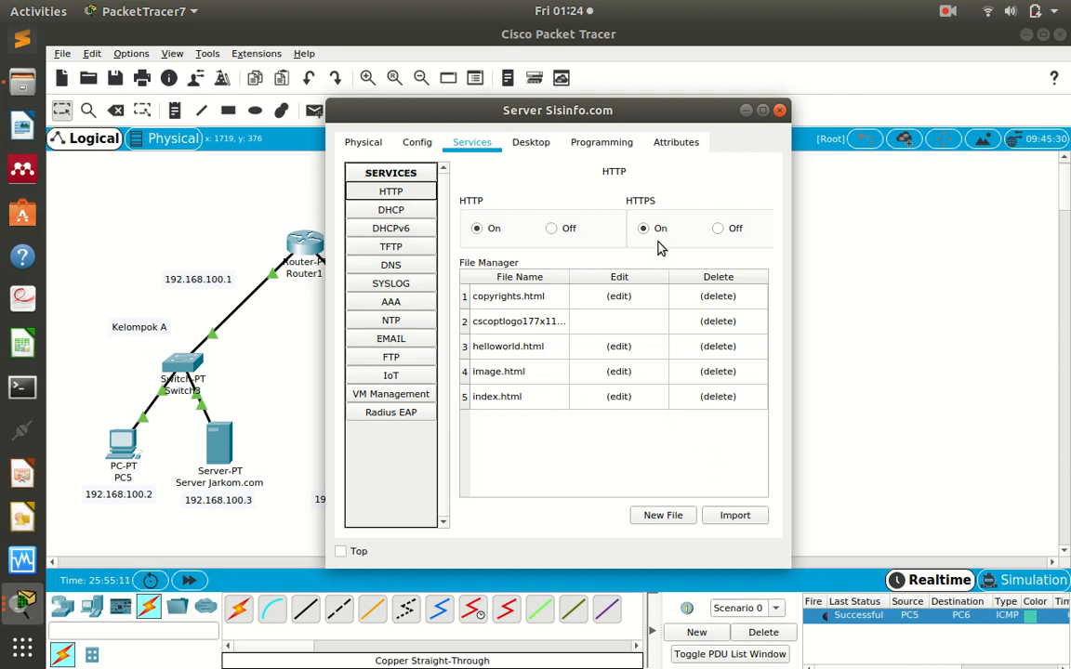
pyautogui.moveTo(595, 115); pyautogui.dragTo(804, 124)
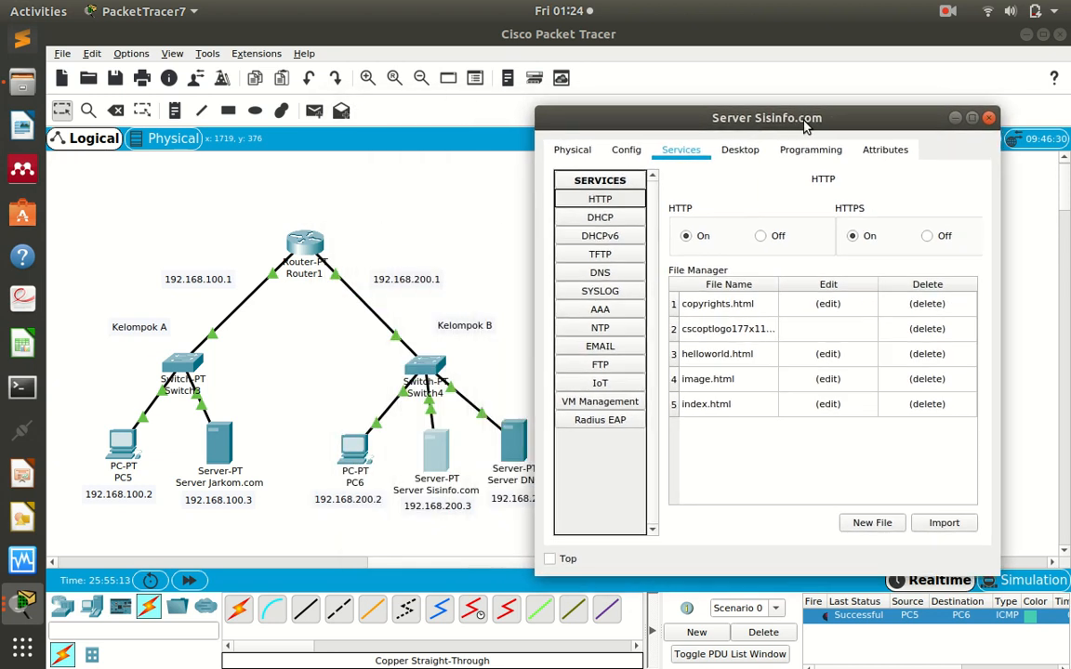
pyautogui.click(829, 403)
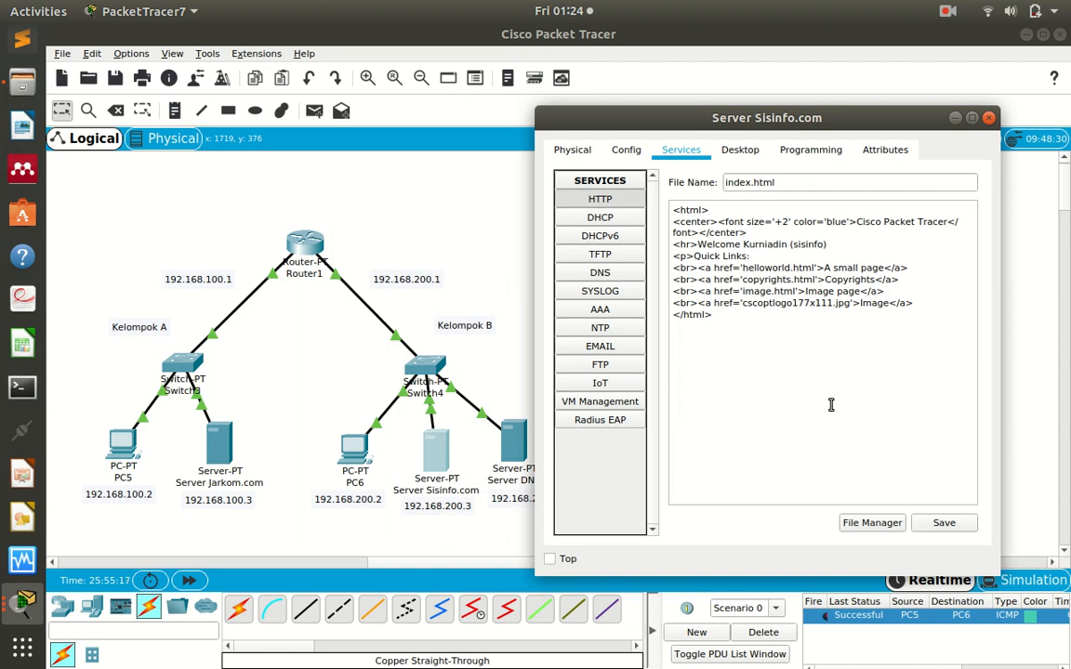
pyautogui.click(944, 523)
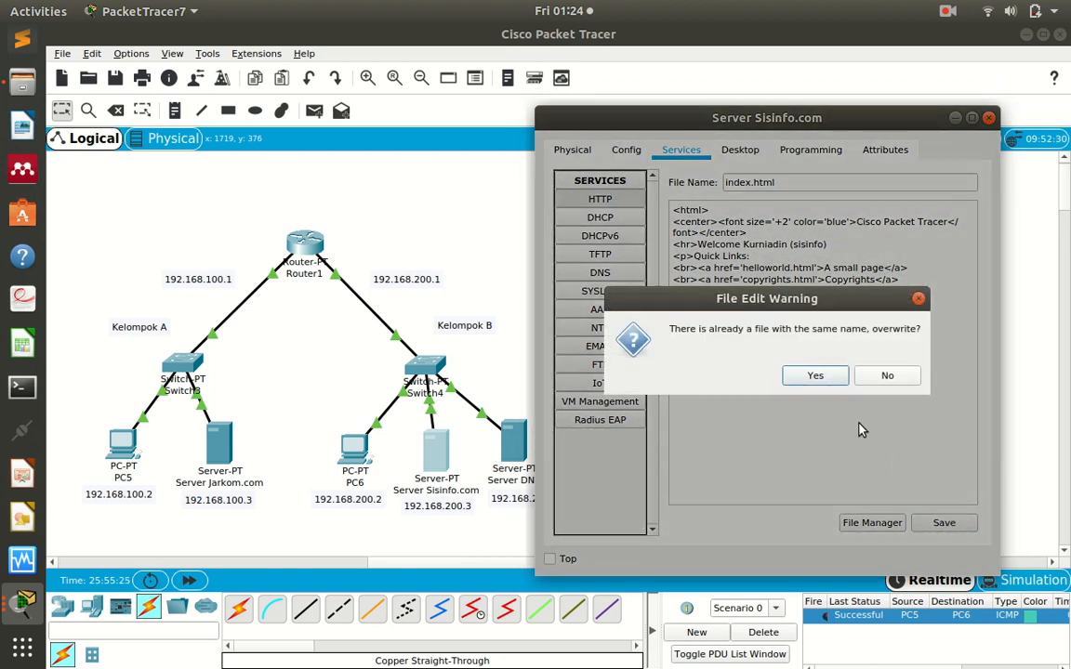
pyautogui.click(815, 376)
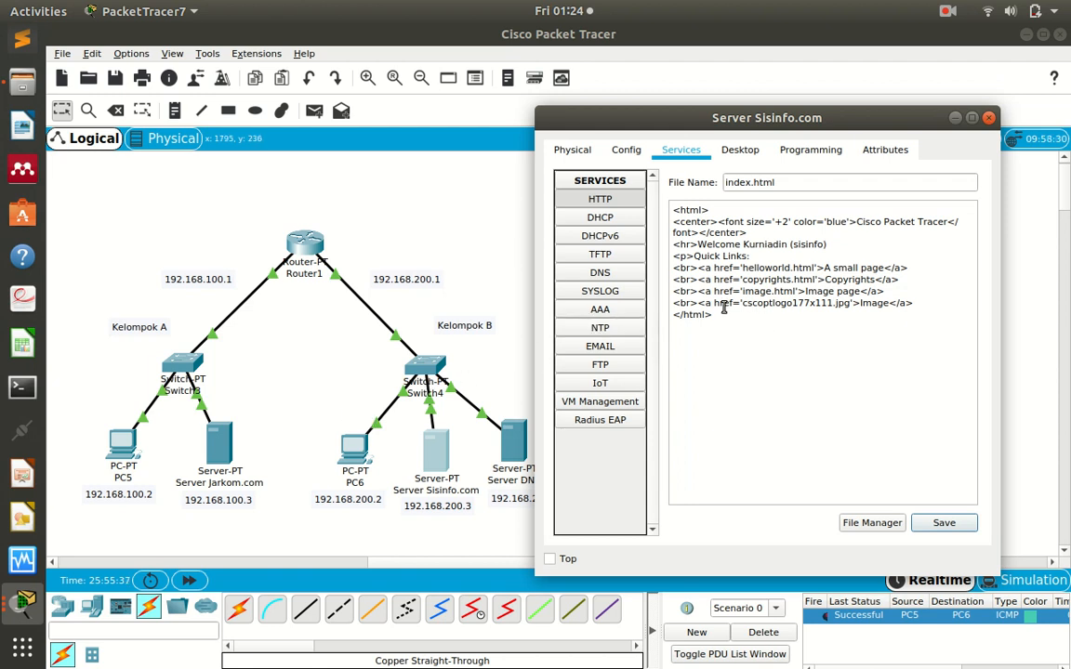
# Step: Add a full stop after "(sisinfo)" in the Welcome line, overwrite index.html and close Server Sisinfo.com's window
pyautogui.click(831, 244)
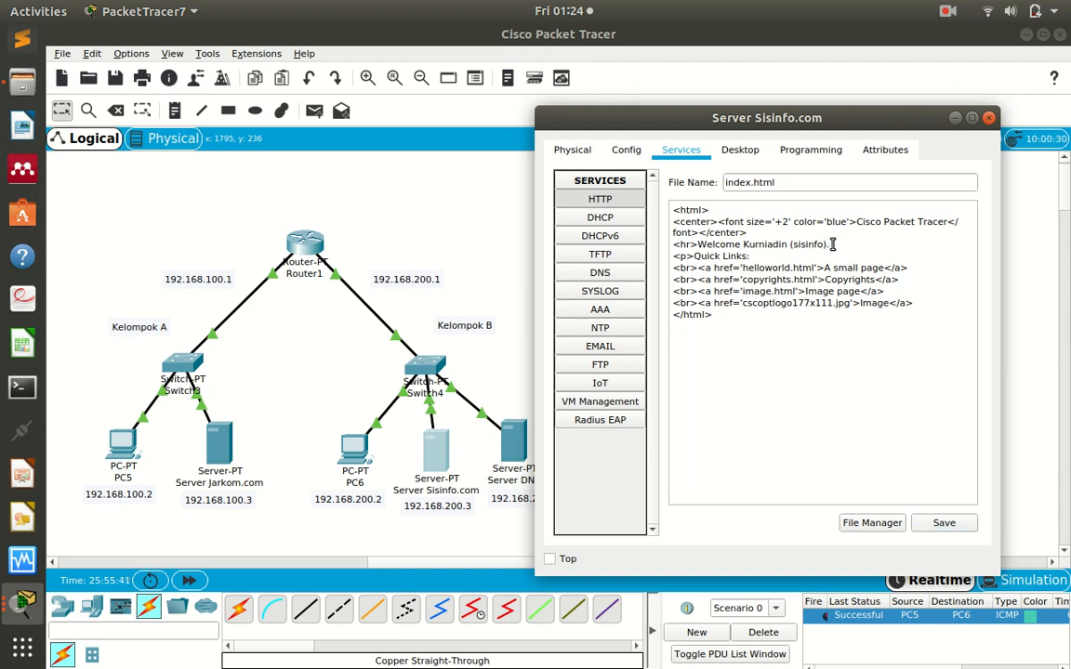
pyautogui.click(944, 521)
pyautogui.click(815, 376)
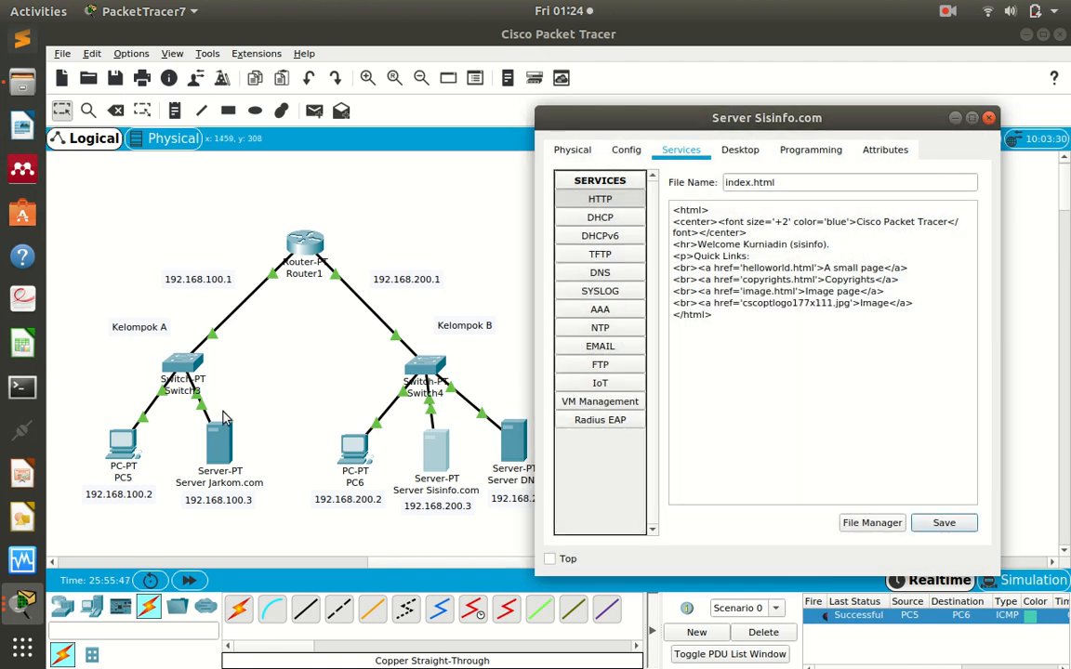
pyautogui.click(990, 118)
# Step: Open index.html on Server Jarkom.com and save it over the existing file
pyautogui.click(208, 459)
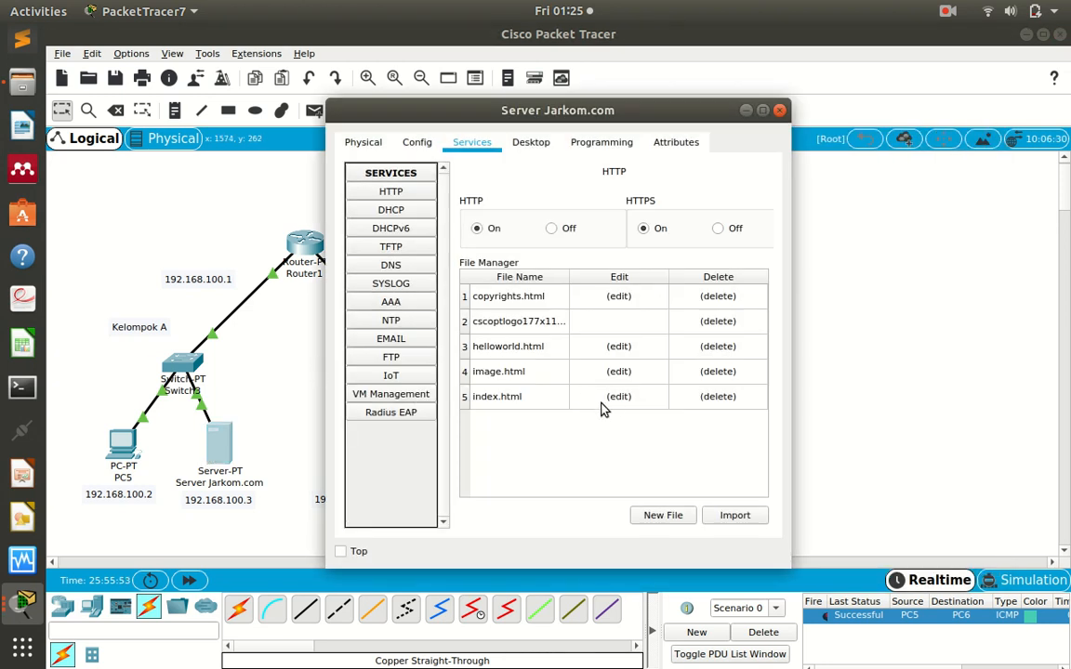
pyautogui.click(617, 398)
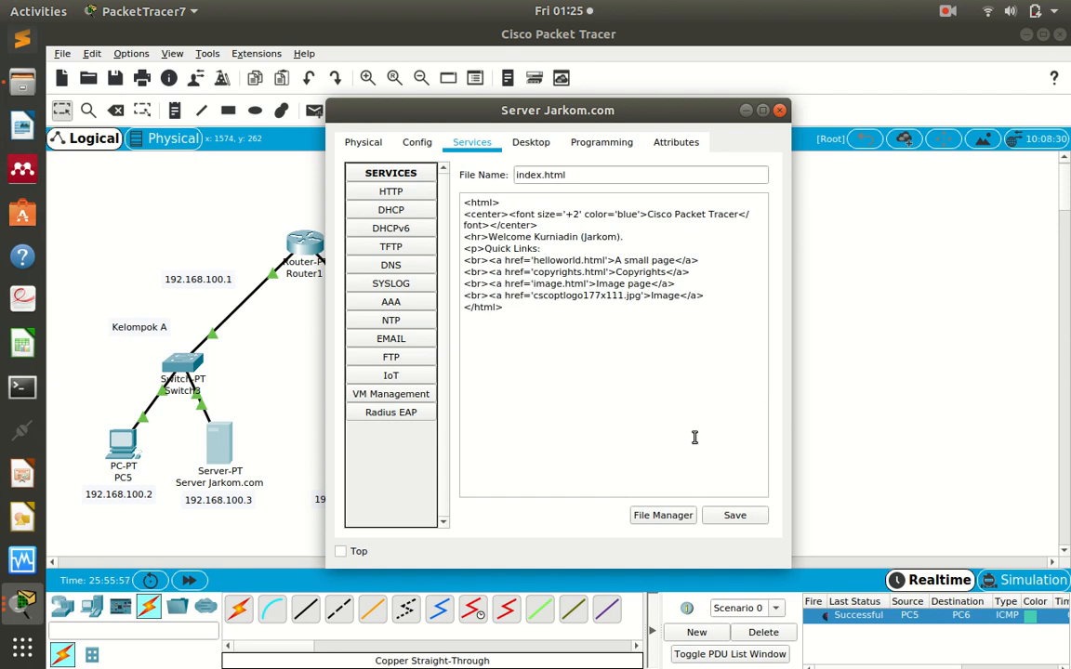
pyautogui.click(742, 522)
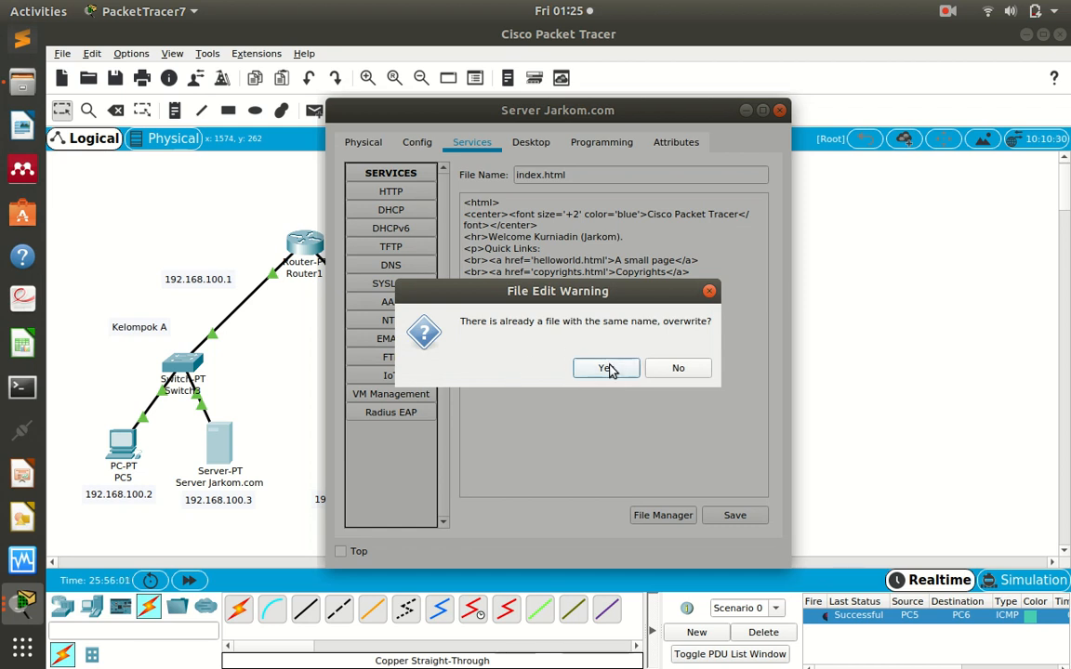
pyautogui.click(606, 366)
# Step: Reload sisinfo.com on PC5, close its web browser and return to the network topology
pyautogui.click(117, 455)
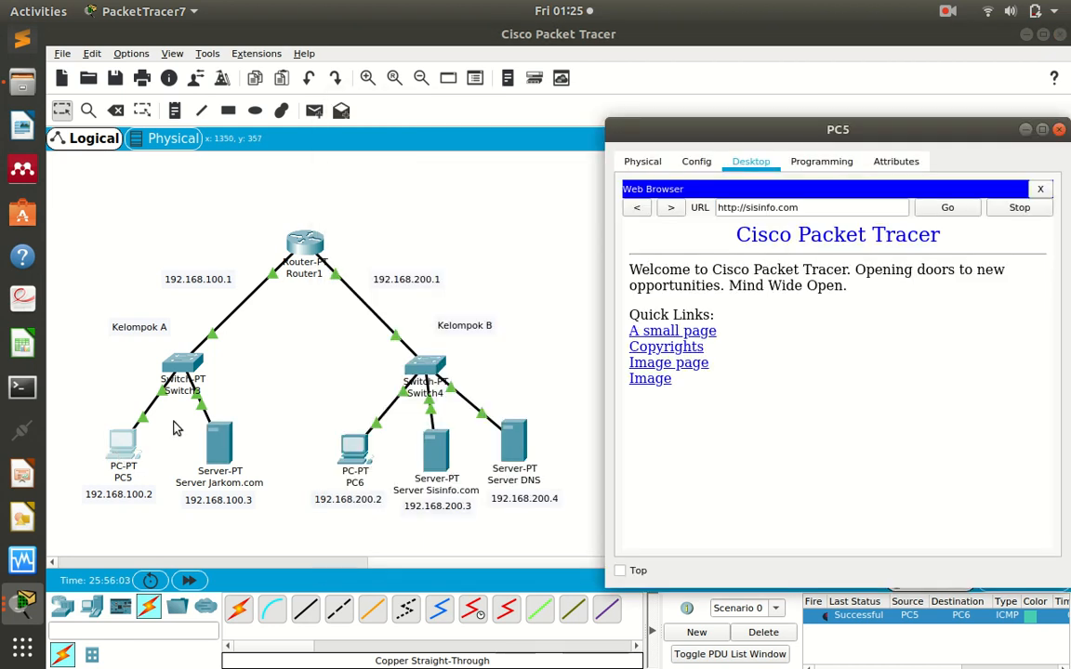
pyautogui.click(814, 208)
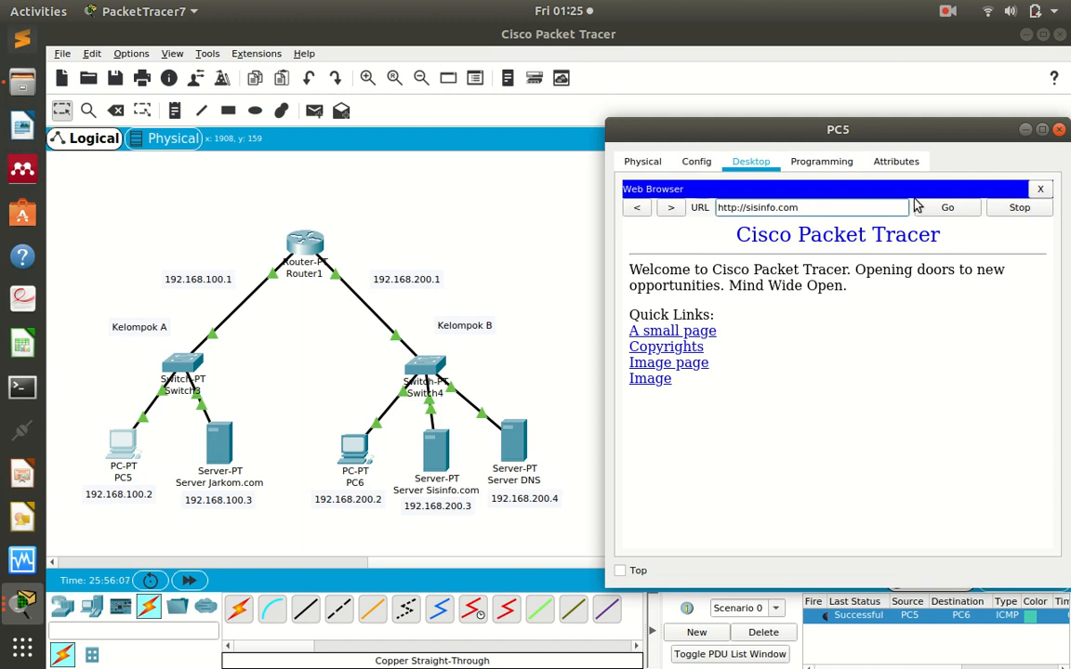
pyautogui.click(943, 209)
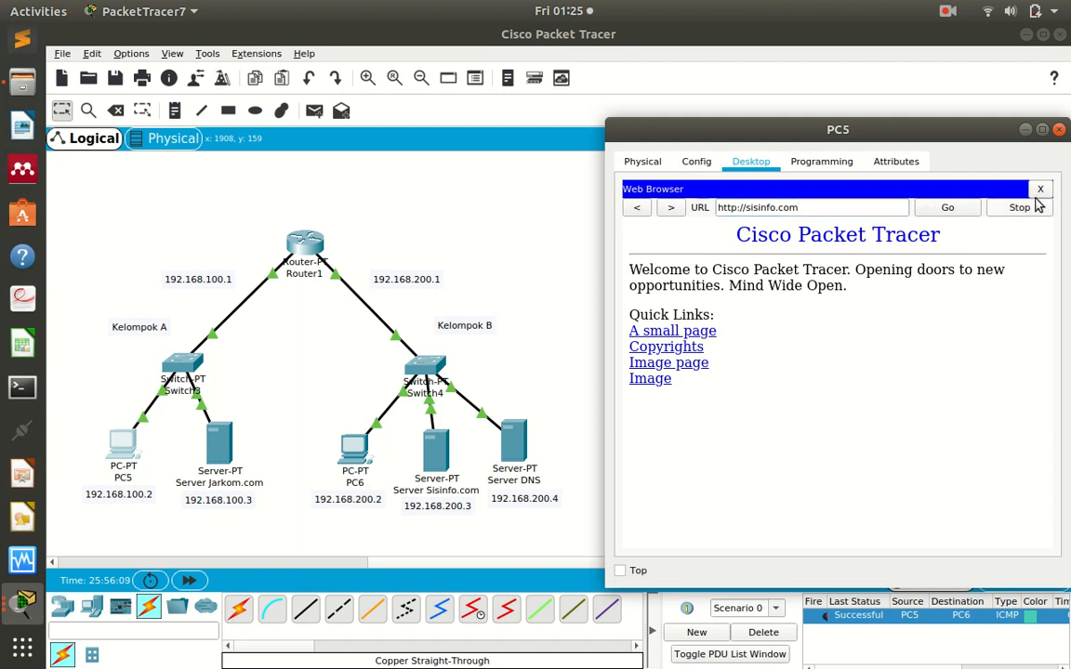
pyautogui.click(1040, 189)
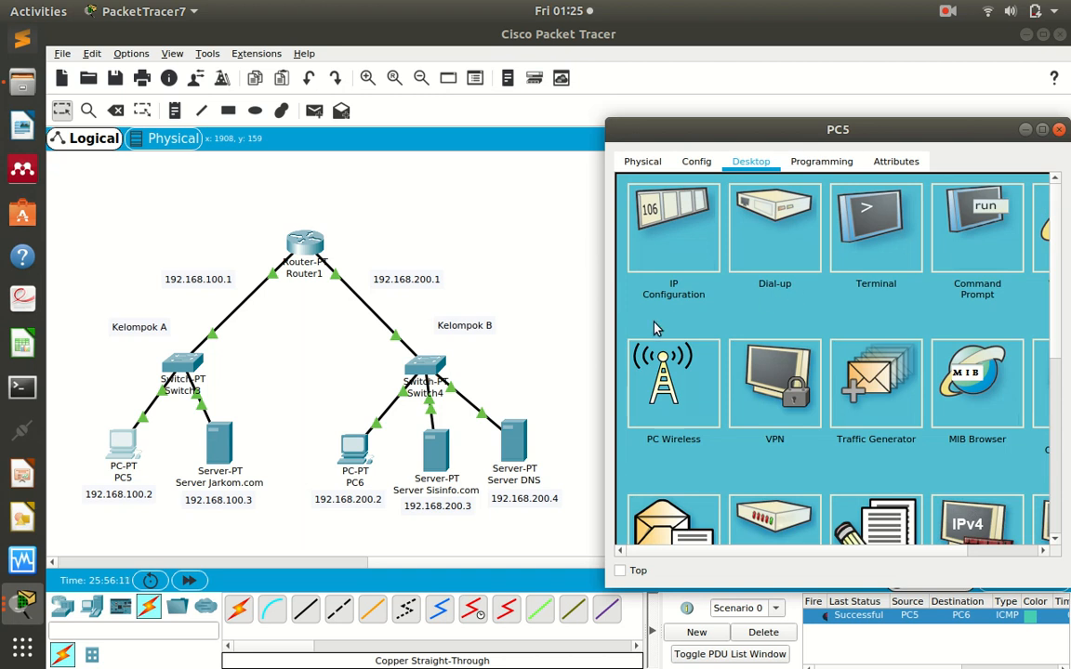
pyautogui.click(505, 289)
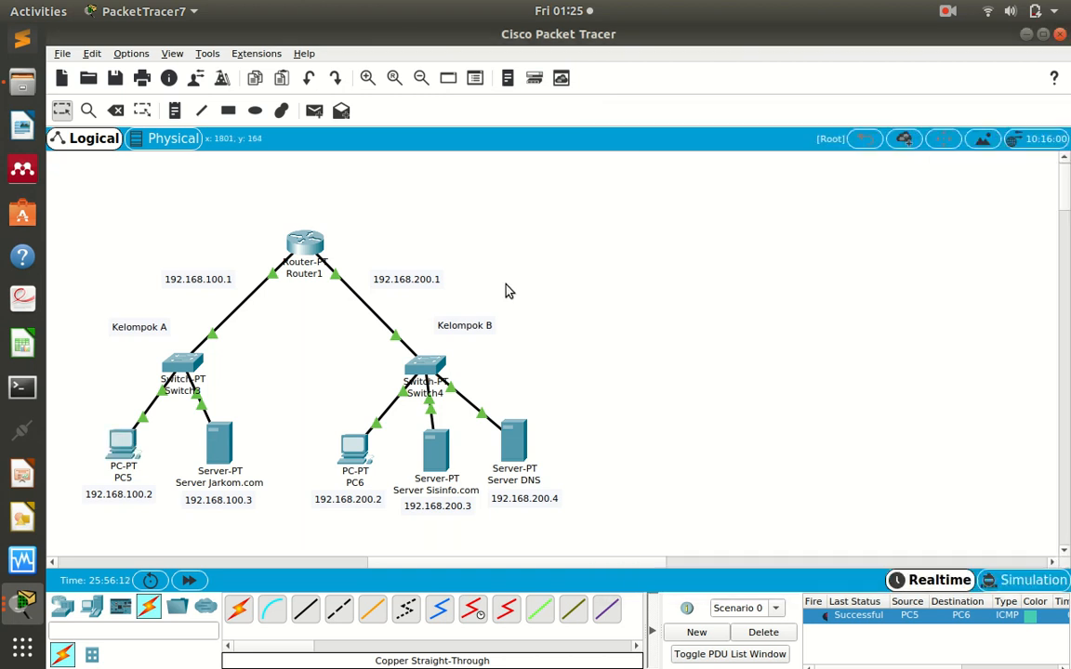
pyautogui.click(947, 11)
pyautogui.click(944, 83)
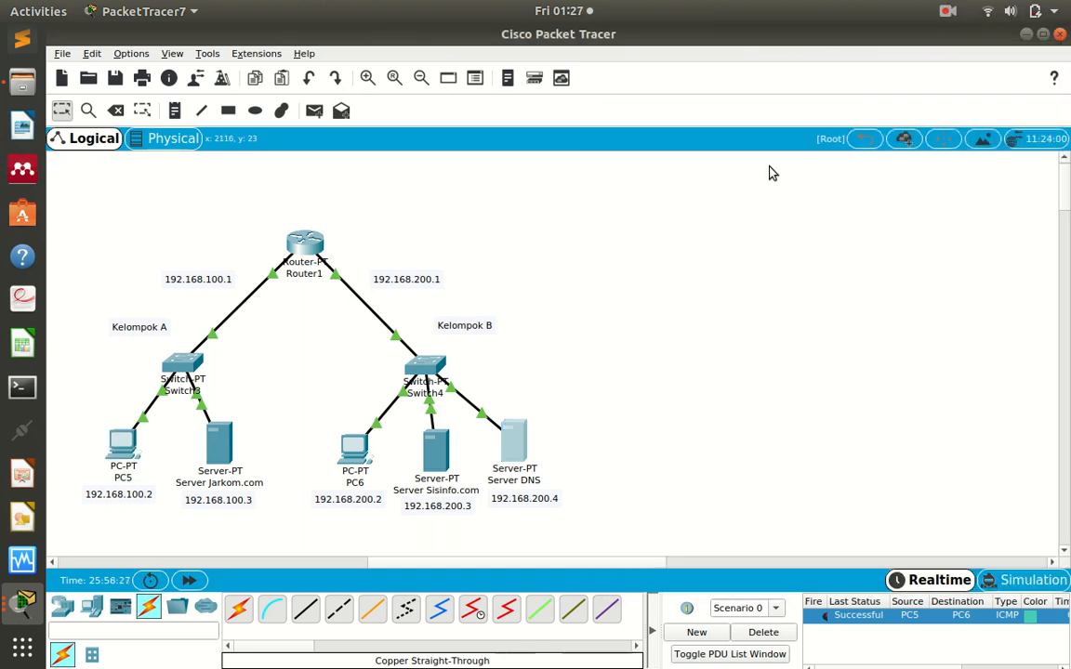
# Step: Open a fresh web browser on PC5 and load sisinfo.com by its domain name
pyautogui.click(119, 441)
pyautogui.hscroll(2, 834, 268)
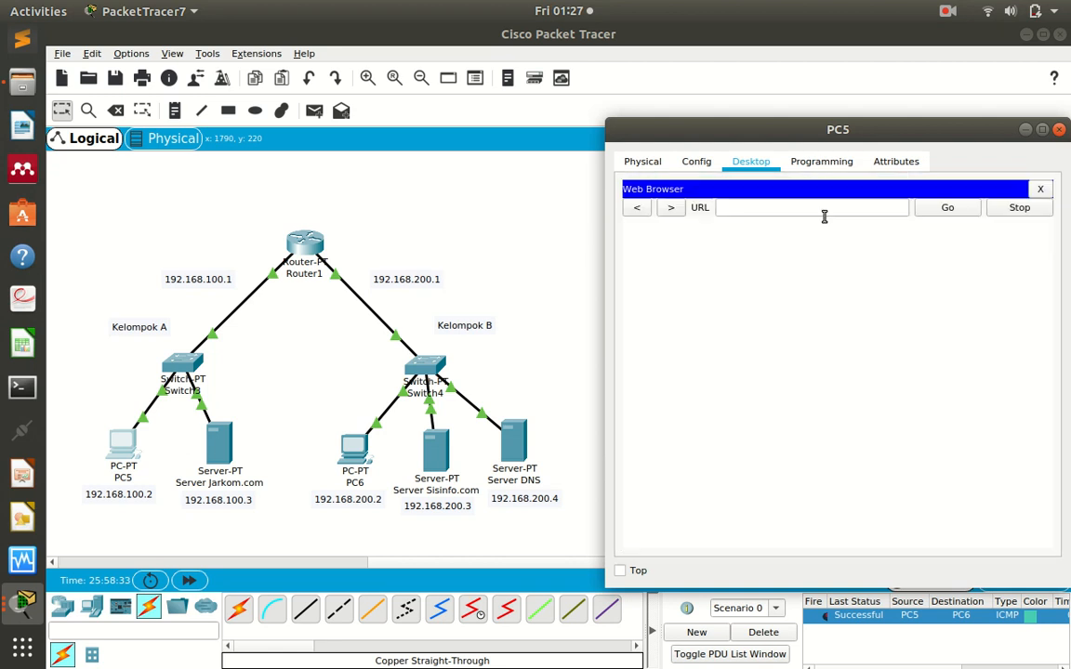
pyautogui.click(824, 208)
pyautogui.write('192')
pyautogui.press('BackSpace')
pyautogui.press('BackSpace')
pyautogui.press('BackSpace')
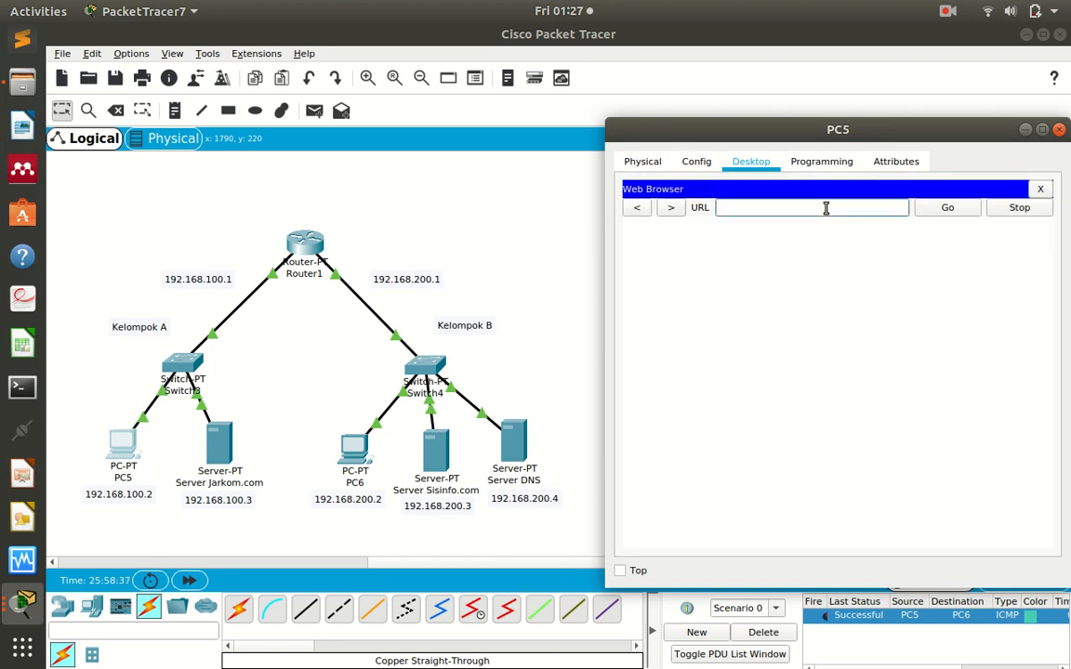
pyautogui.write('sisinfo.com')
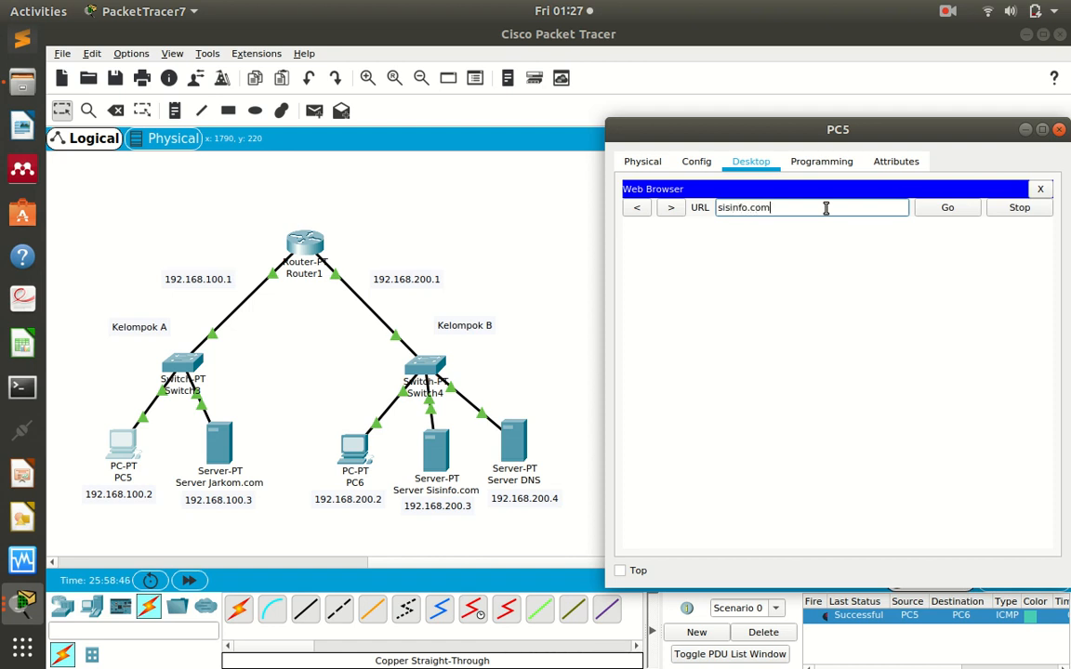
pyautogui.click(949, 208)
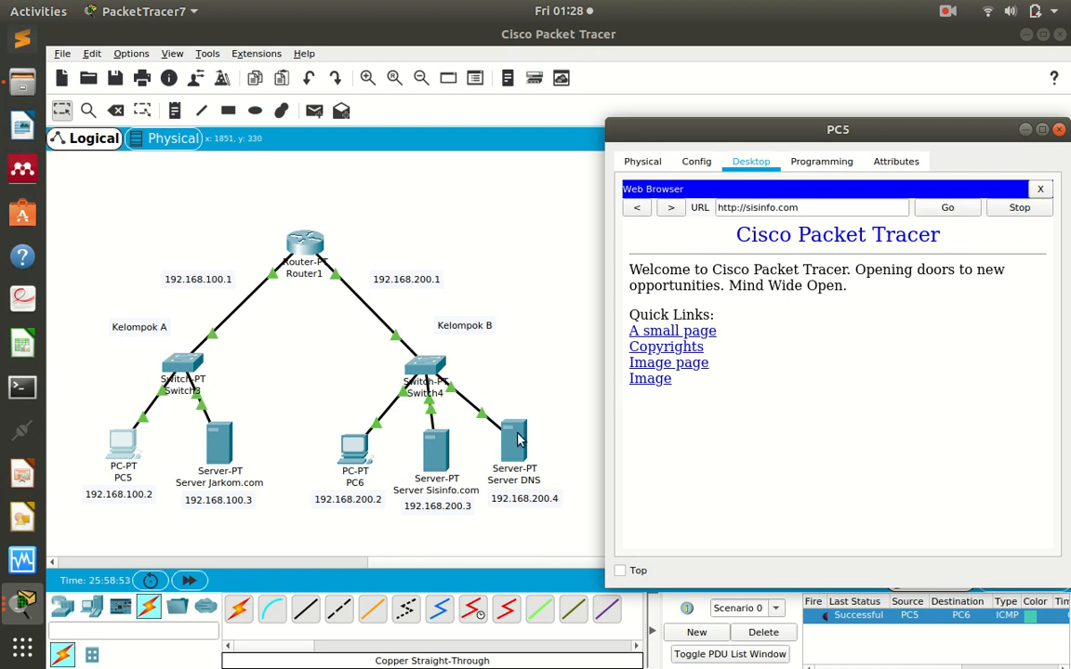
# Step: Review the Welcome line of index.html on Server Sisinfo.com, save it over the existing file and close the server's window
pyautogui.click(435, 460)
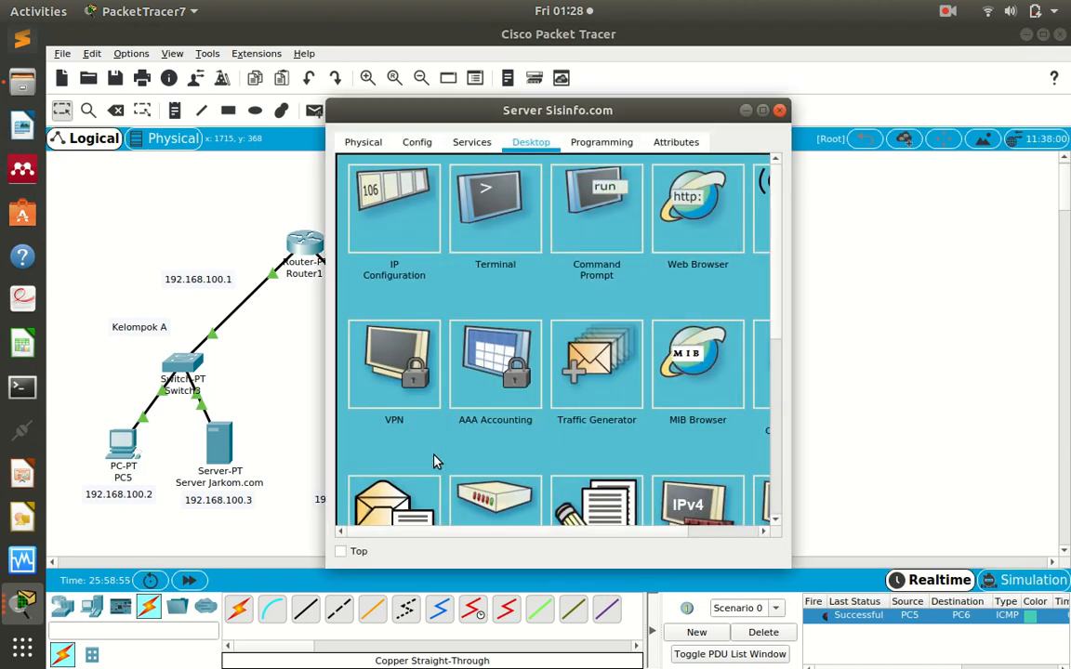
pyautogui.hscroll(2, 715, 255)
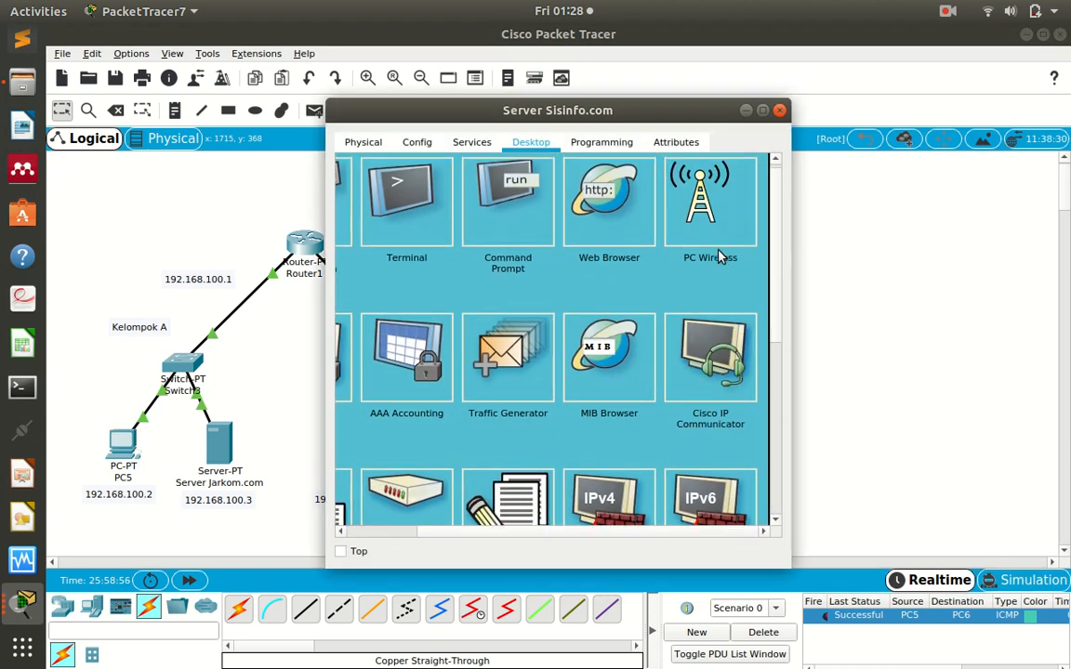
pyautogui.click(609, 213)
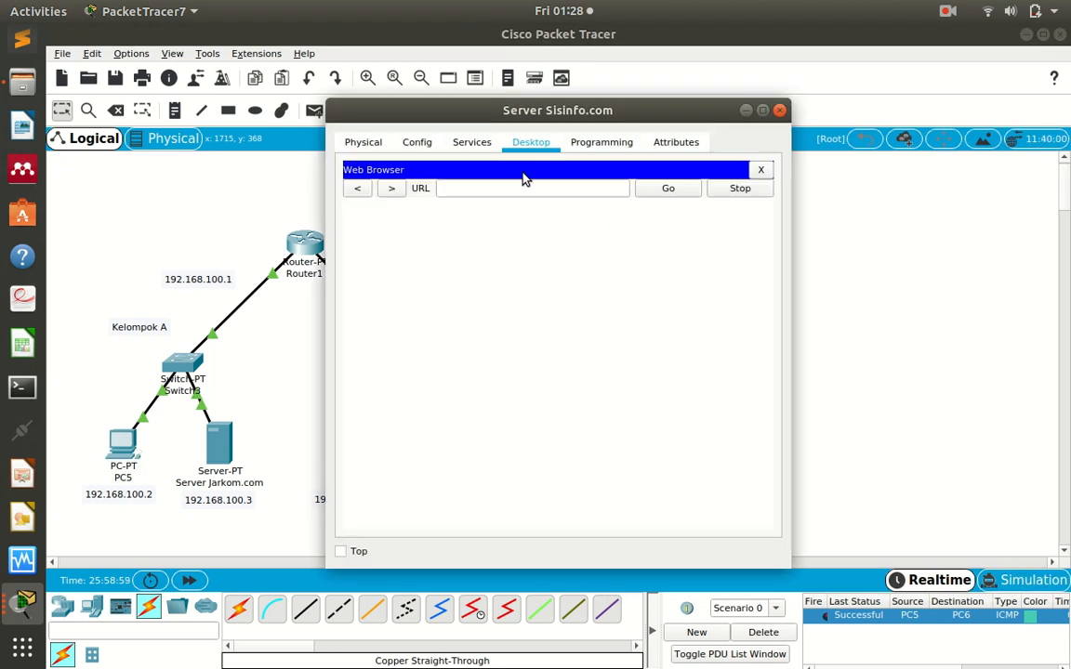
pyautogui.click(761, 174)
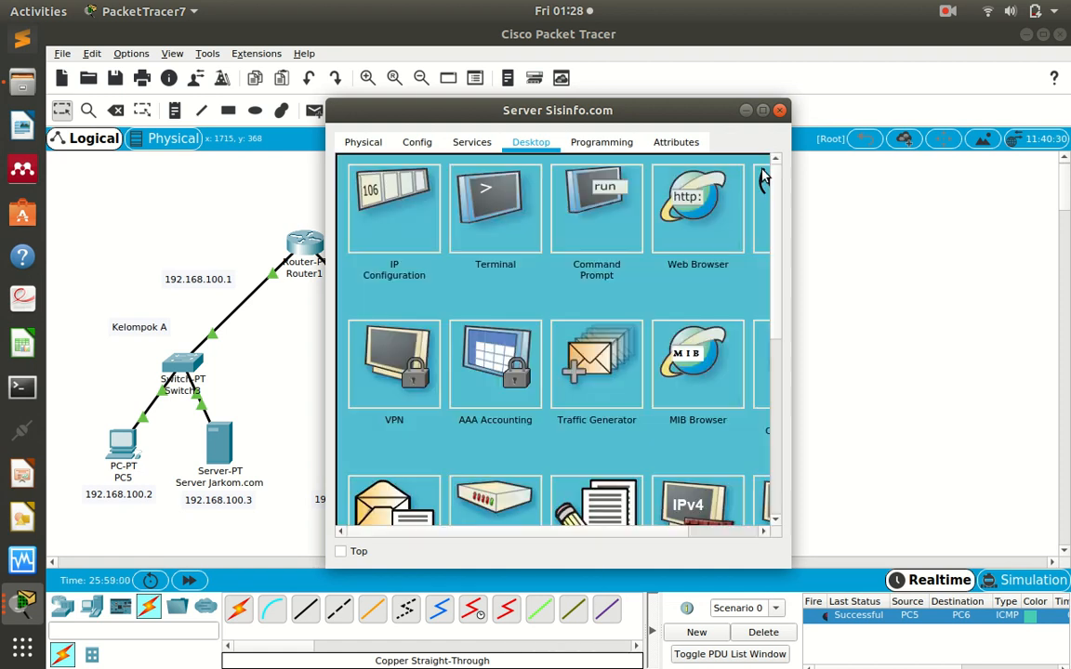
pyautogui.click(472, 143)
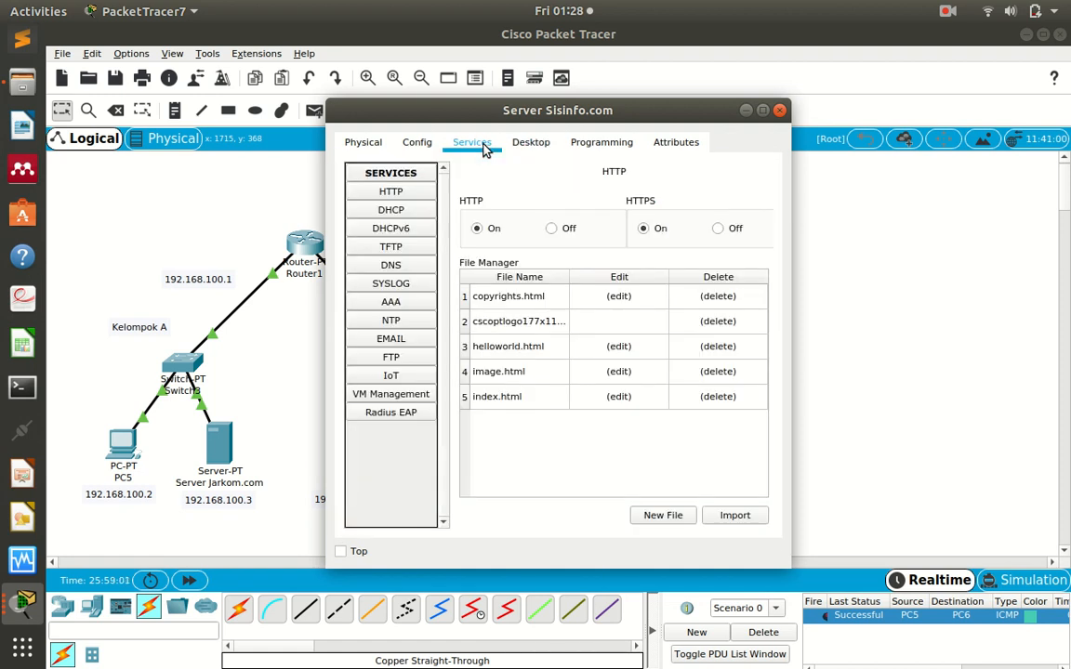
pyautogui.click(618, 396)
pyautogui.moveTo(489, 236); pyautogui.dragTo(623, 242)
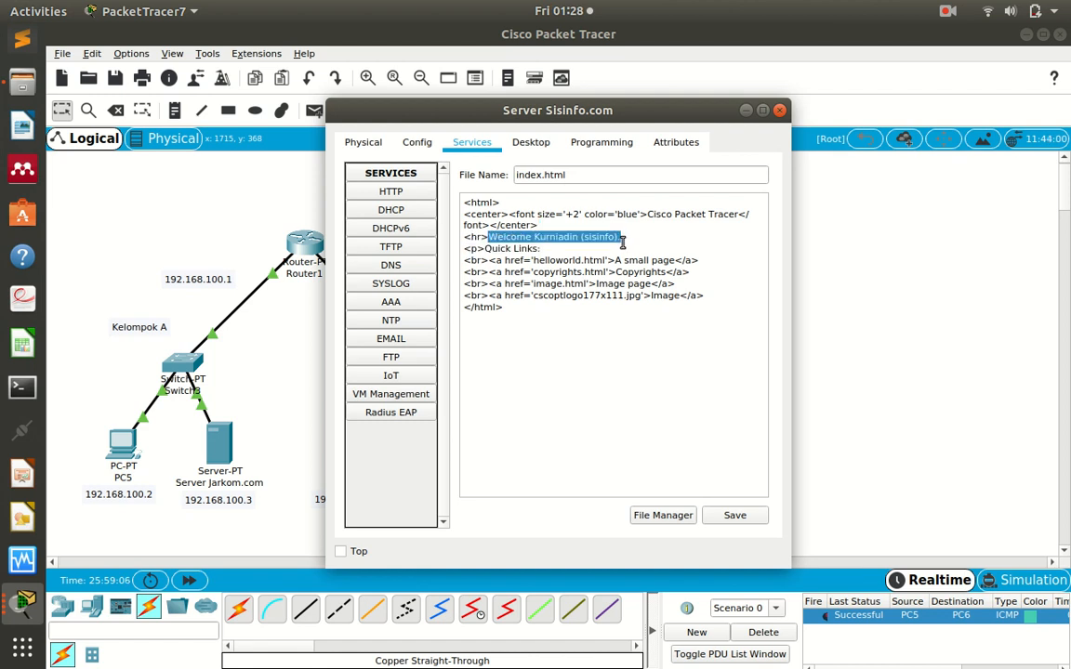
pyautogui.click(622, 242)
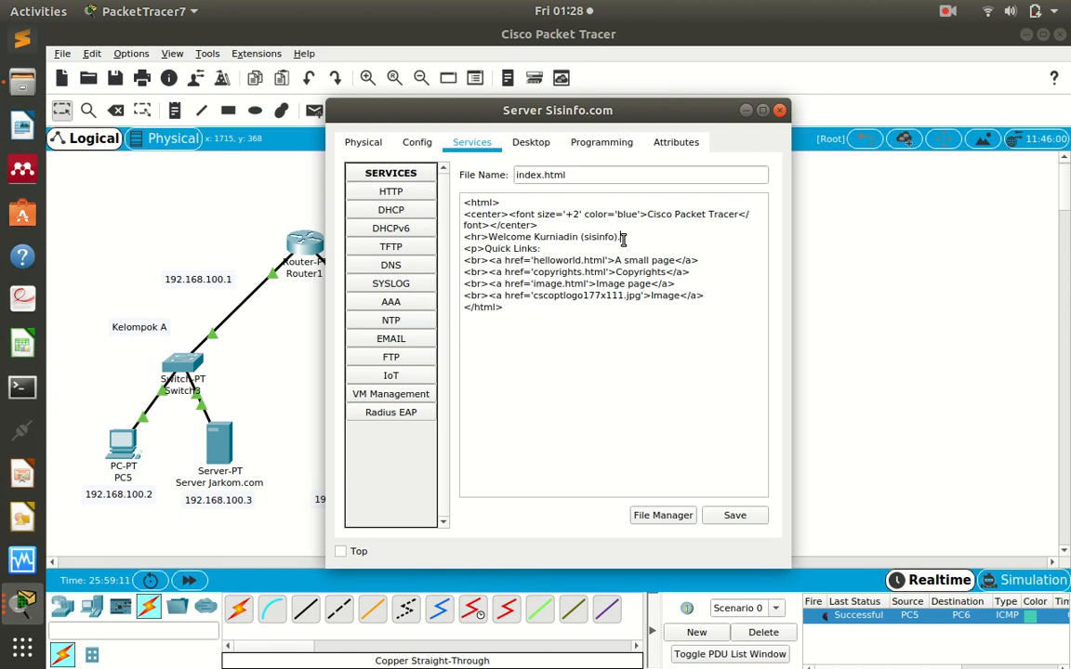
pyautogui.click(734, 515)
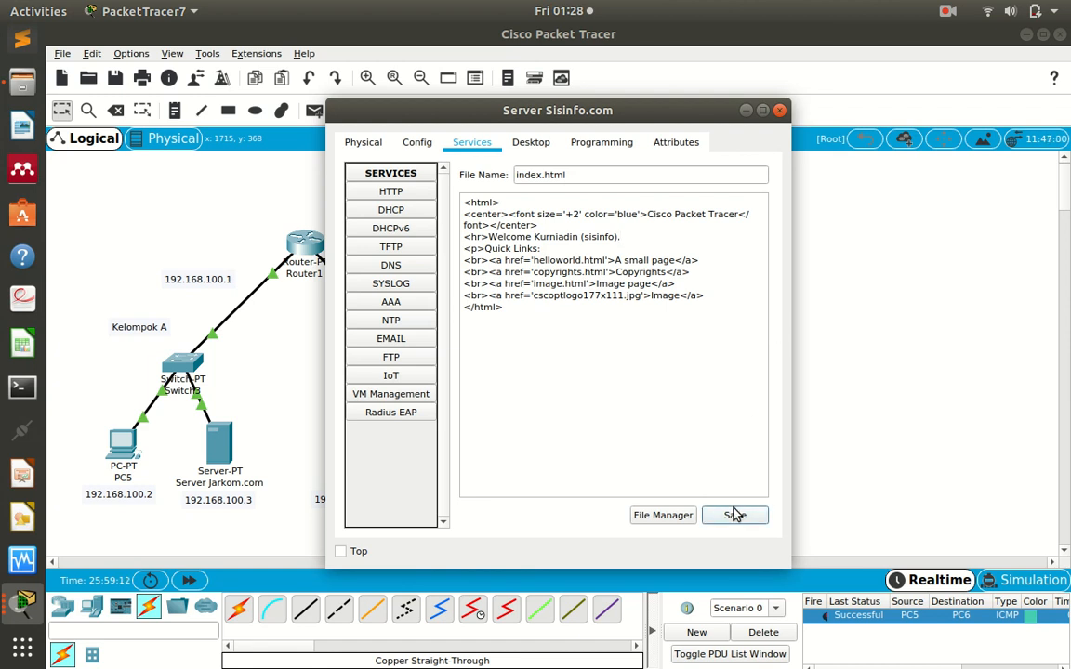
pyautogui.click(606, 370)
pyautogui.click(779, 111)
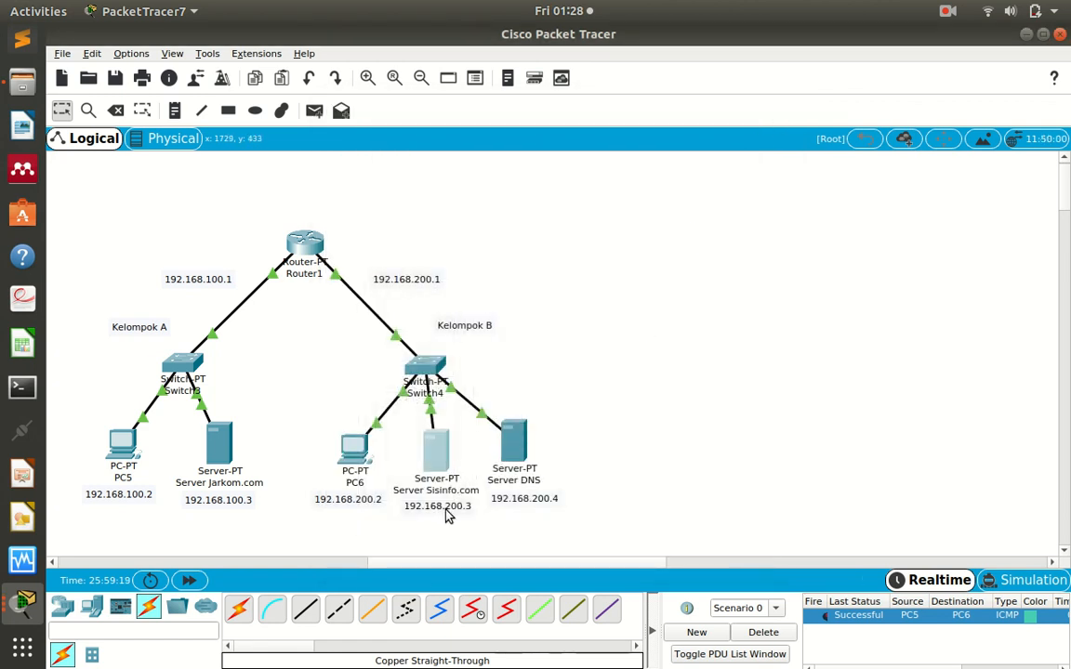
# Step: Set the address of the sisinfo.com A record on Server DNS to 192.168.200.3, save the record and close the server's window
pyautogui.click(515, 441)
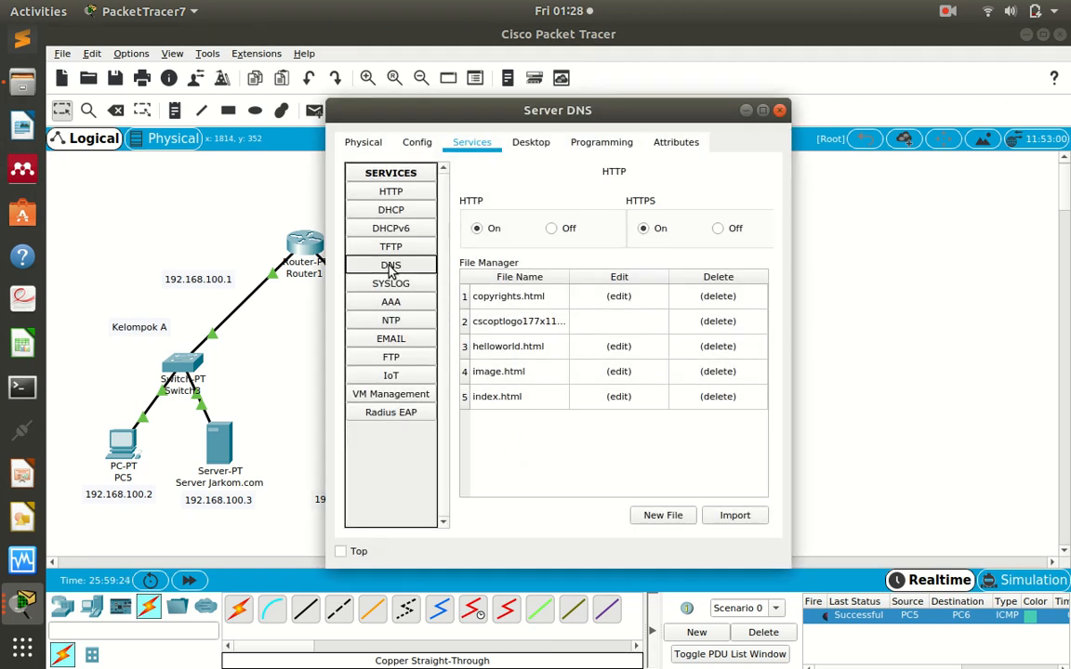
pyautogui.click(397, 269)
pyautogui.click(533, 378)
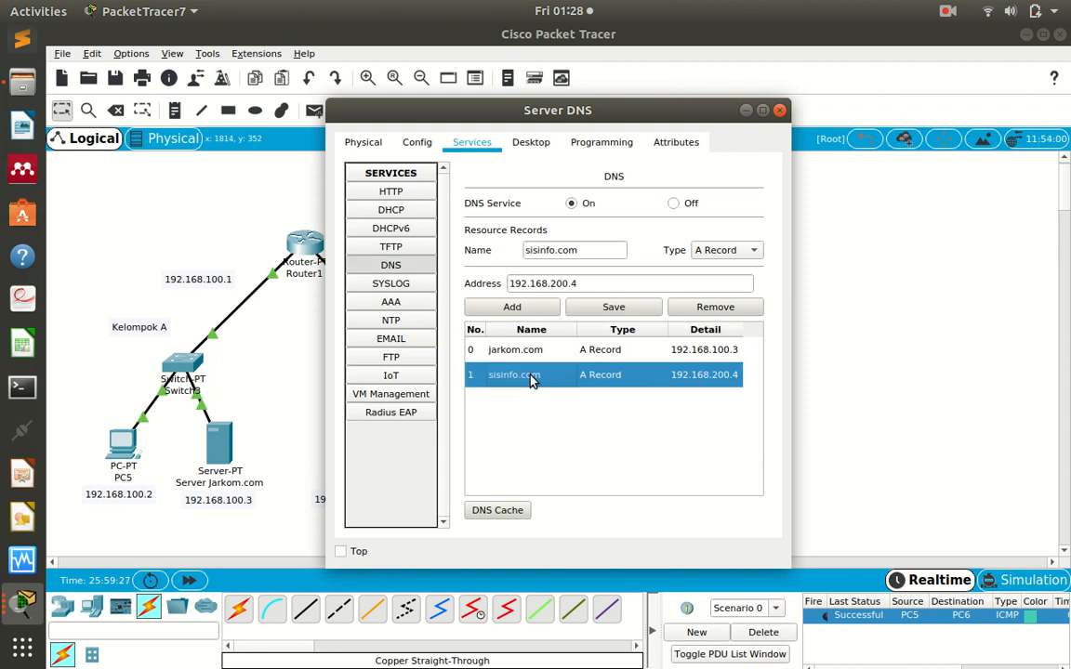
pyautogui.moveTo(592, 111); pyautogui.dragTo(755, 113)
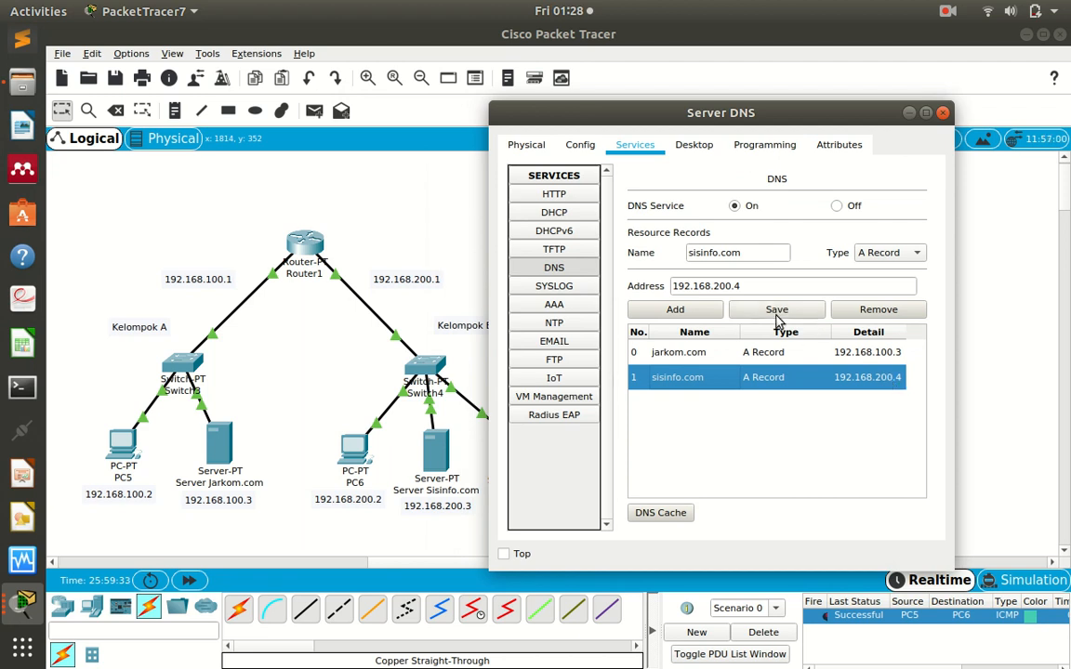
pyautogui.click(755, 289)
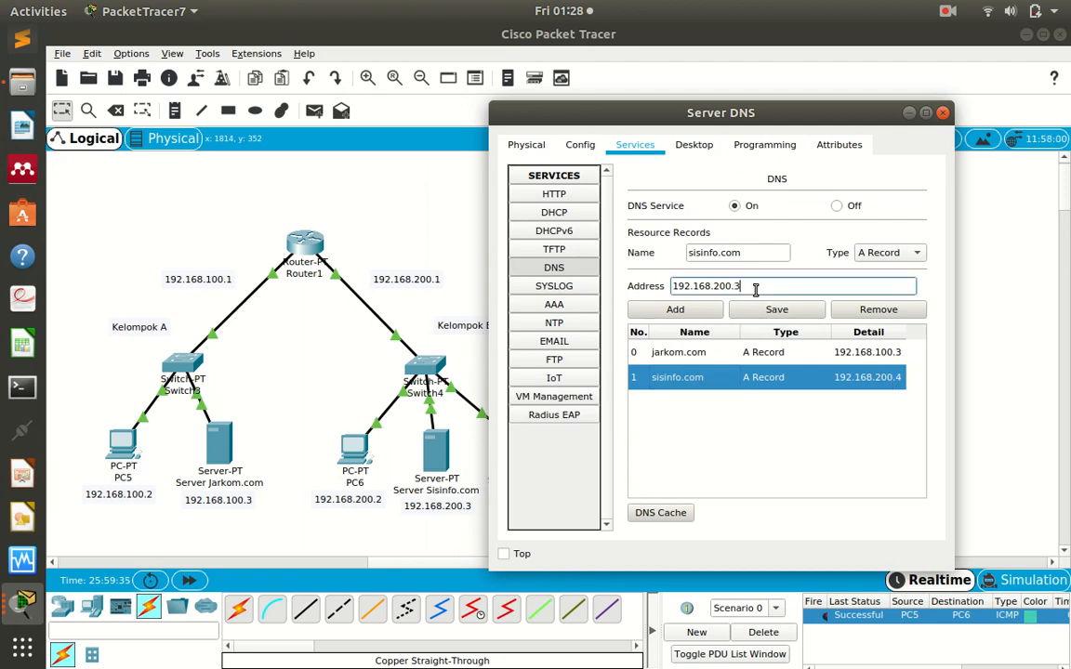
pyautogui.write('3')
pyautogui.click(768, 314)
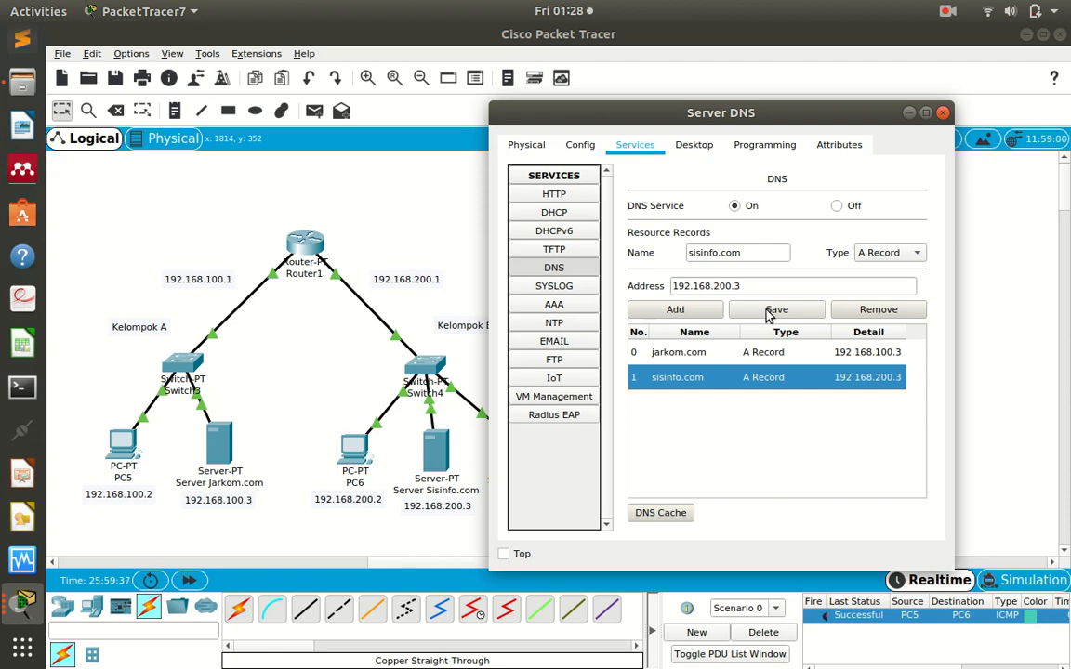
pyautogui.click(943, 113)
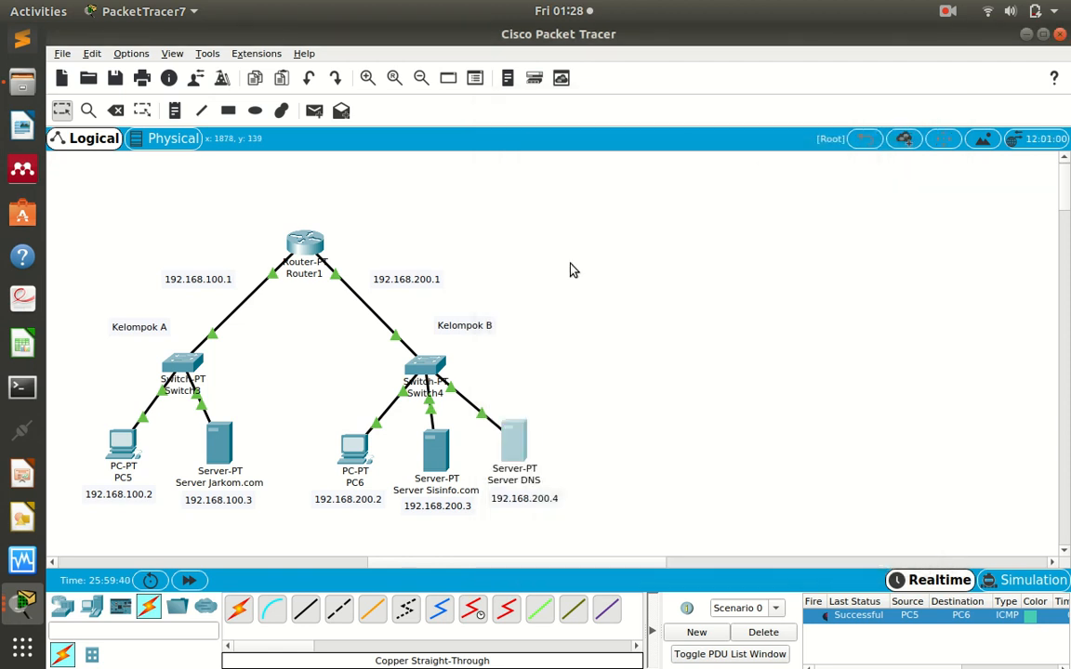
# Step: Reload sisinfo.com in PC5's web browser, load jarkom.com by its domain name and close PC5's window
pyautogui.click(123, 455)
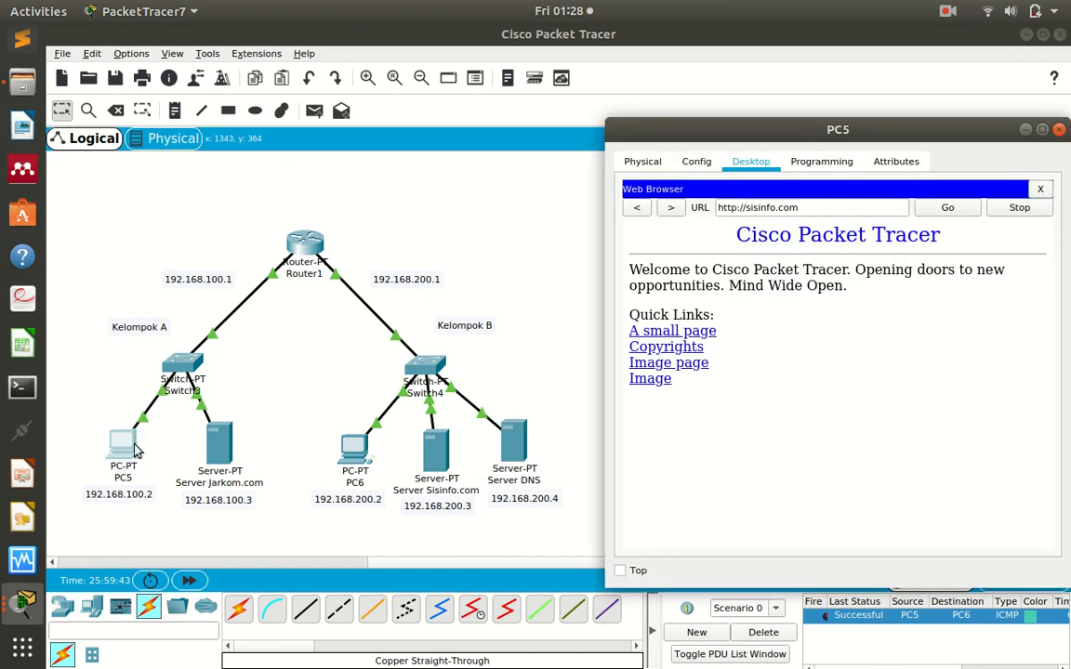
pyautogui.click(947, 209)
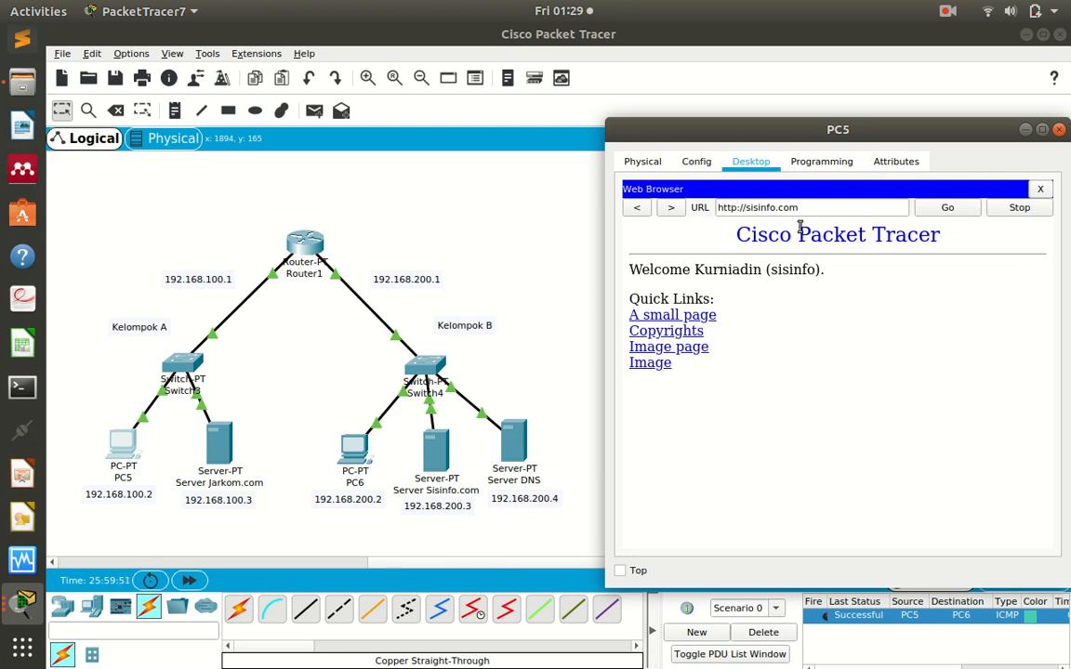
pyautogui.doubleClick(760, 208)
pyautogui.write('jarkom')
pyautogui.press('Return')
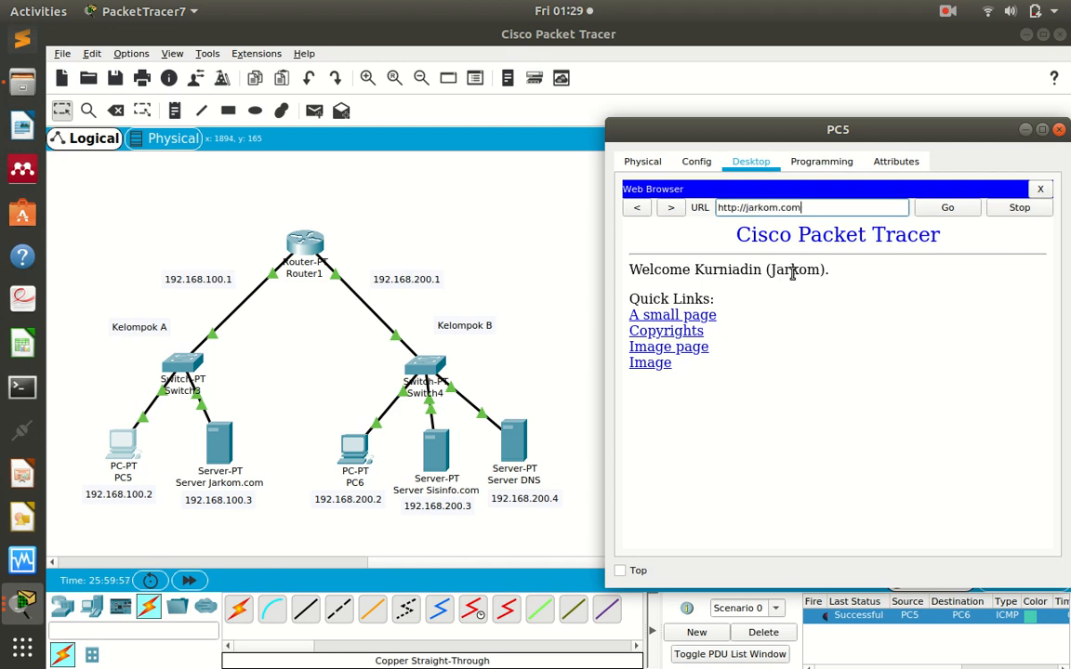
pyautogui.click(1061, 131)
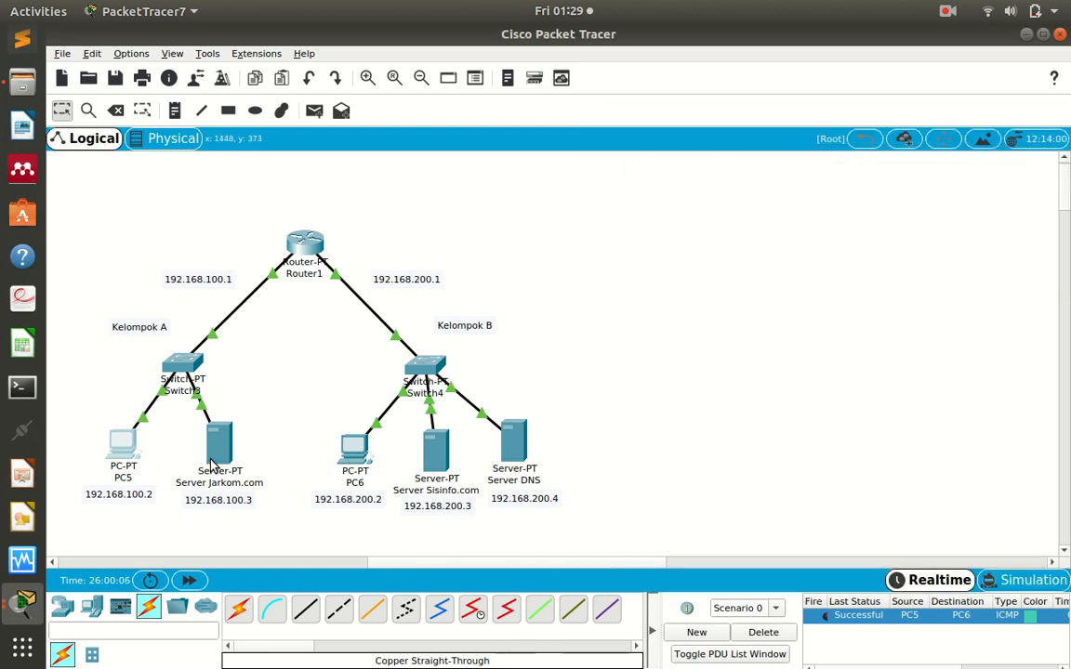
# Step: Open the web browser on PC6 and load jarkom.com by its domain name
pyautogui.click(356, 452)
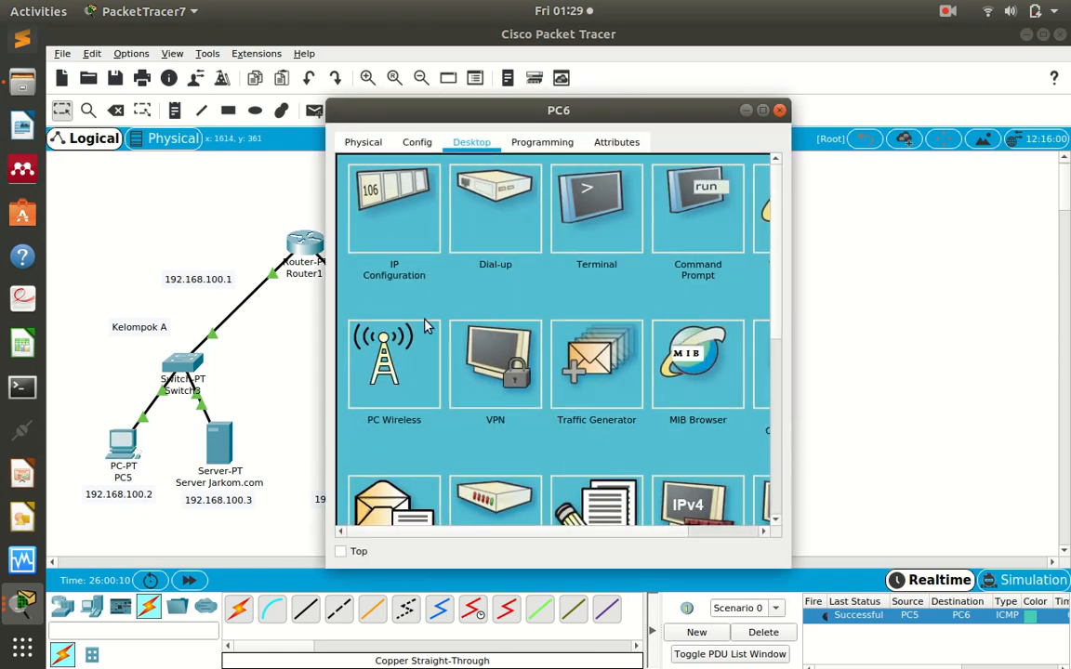
pyautogui.hscroll(2, 696, 230)
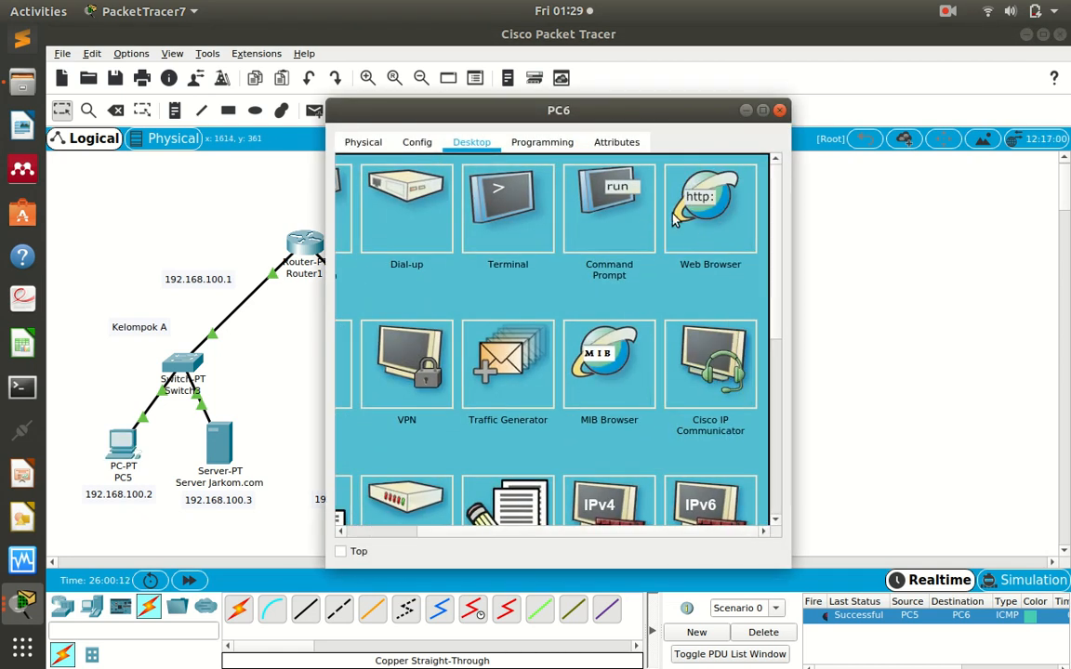
pyautogui.click(701, 219)
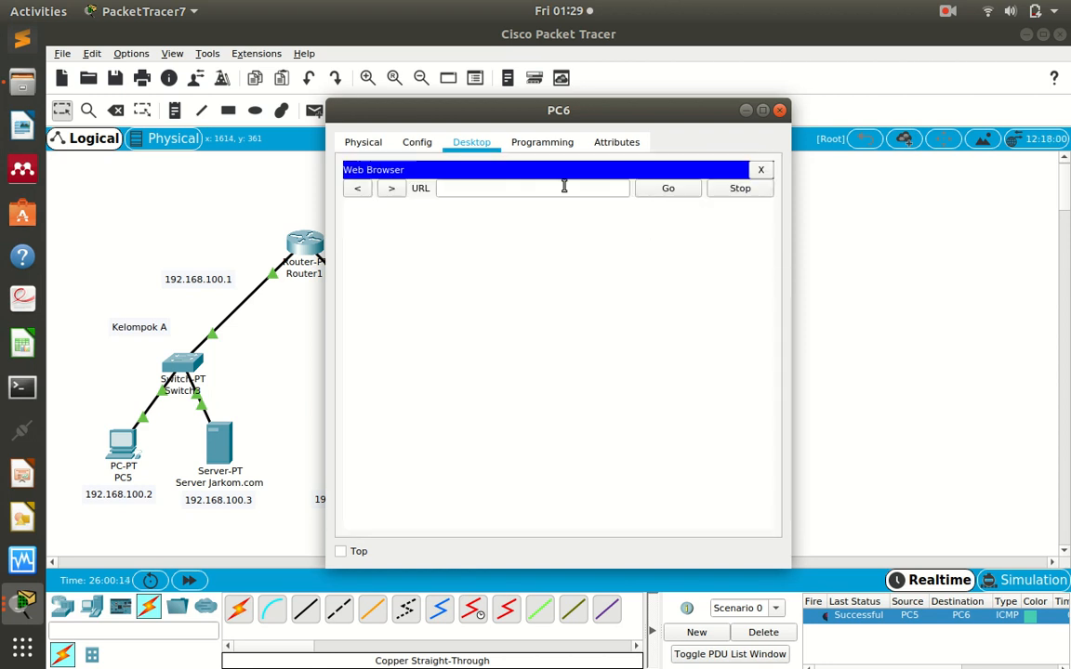
pyautogui.write('jarko')
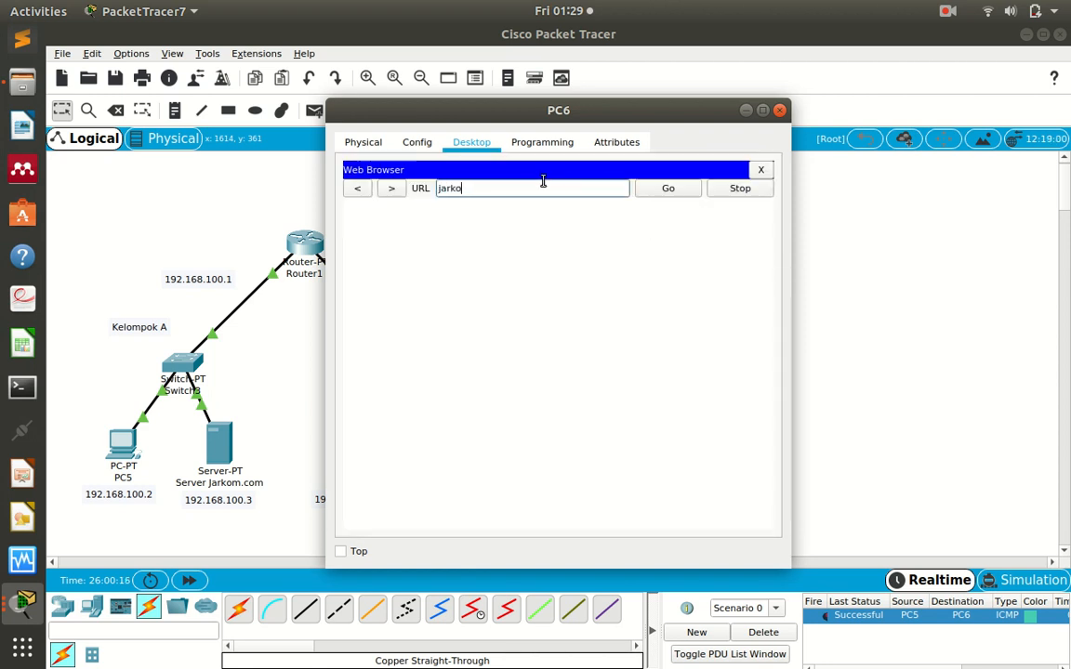
pyautogui.write('m.com')
pyautogui.press('Return')
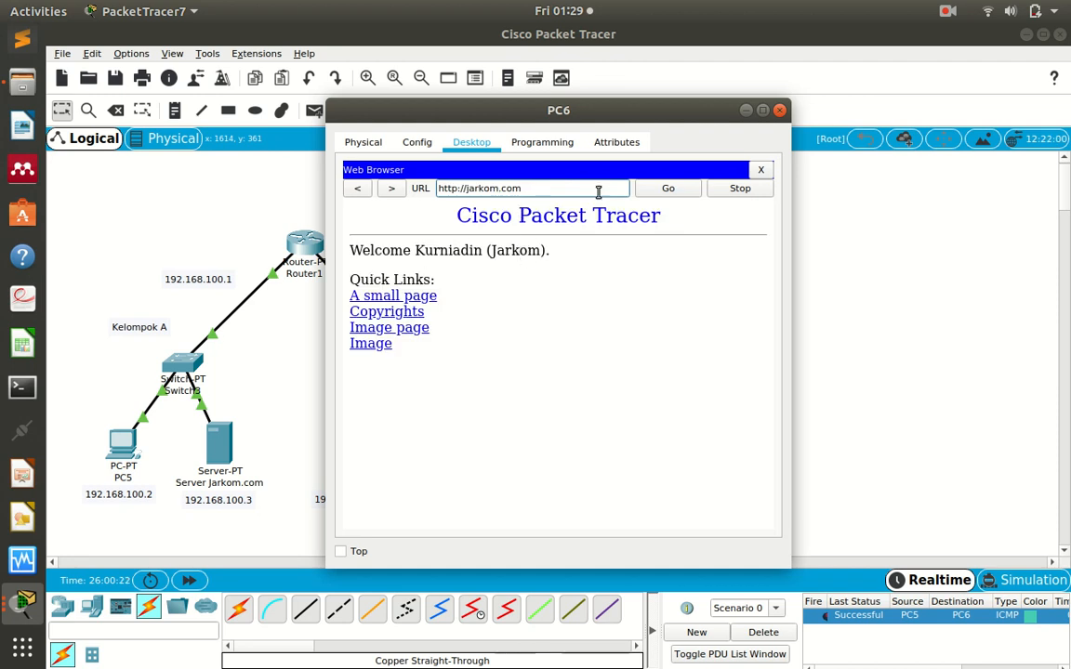
# Step: Try loading jarkoms.com in PC6's web browser and return to jarkom.com
pyautogui.click(498, 187)
pyautogui.write('s')
pyautogui.click(675, 190)
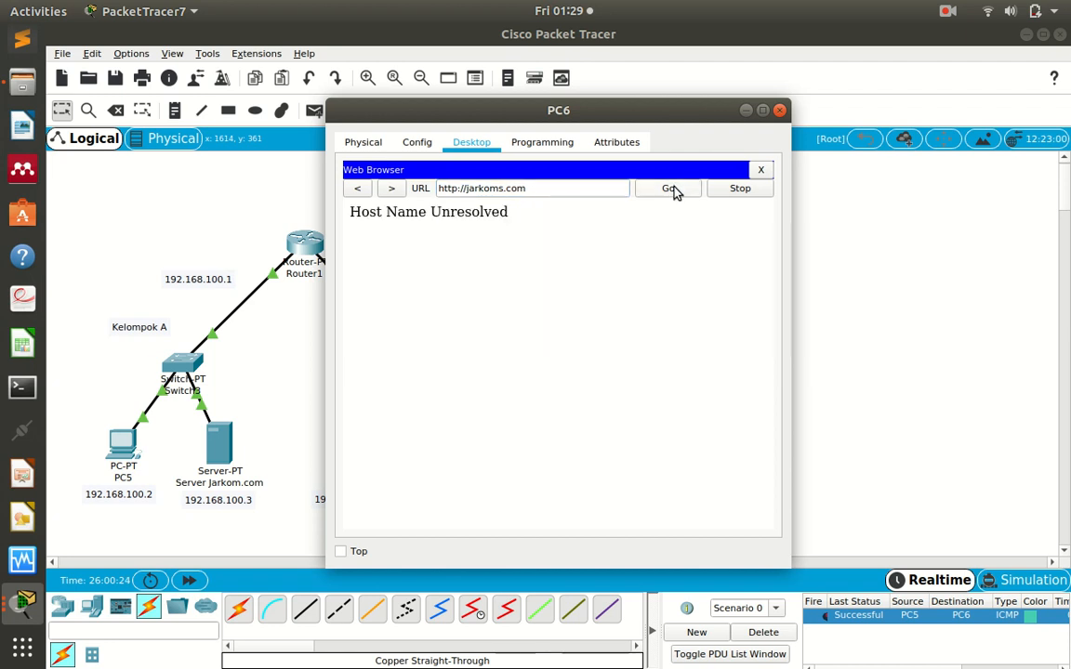
pyautogui.click(499, 189)
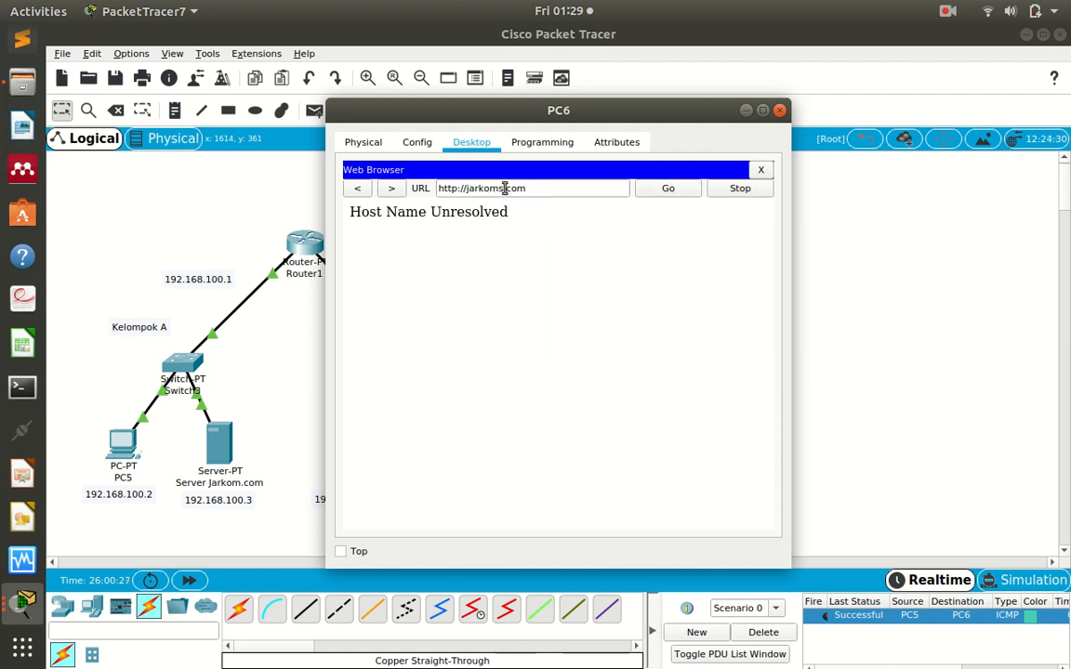
pyautogui.click(677, 189)
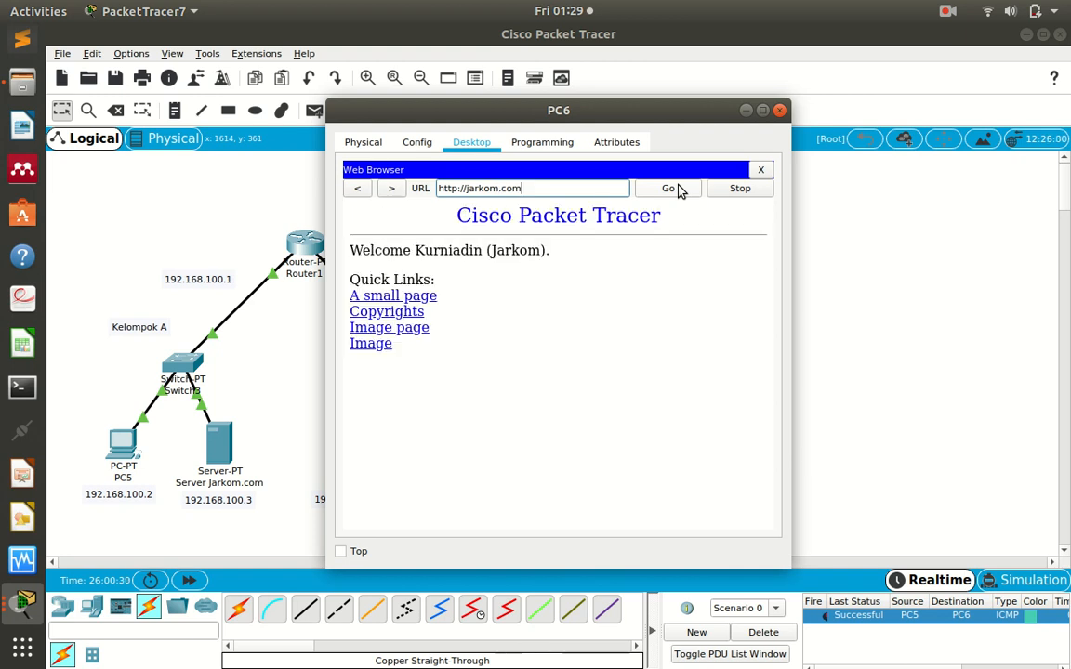
# Step: Load sisinfo.com by its domain name in PC6's web browser and close PC6's window
pyautogui.doubleClick(486, 188)
pyautogui.write('sisinfo')
pyautogui.click(685, 192)
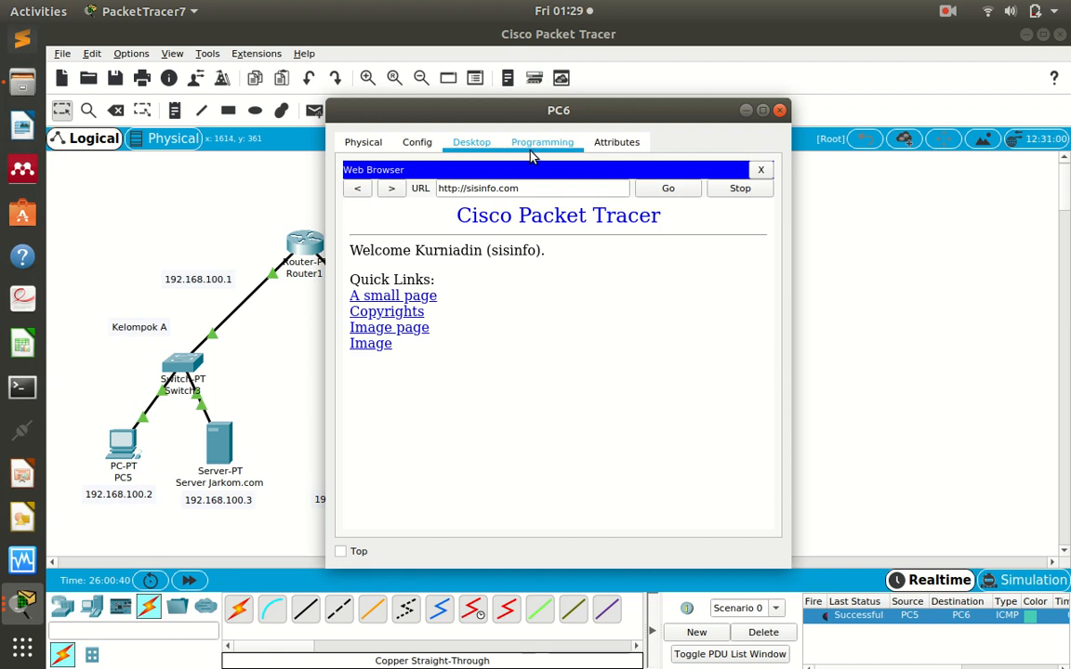
pyautogui.moveTo(554, 116); pyautogui.dragTo(814, 121)
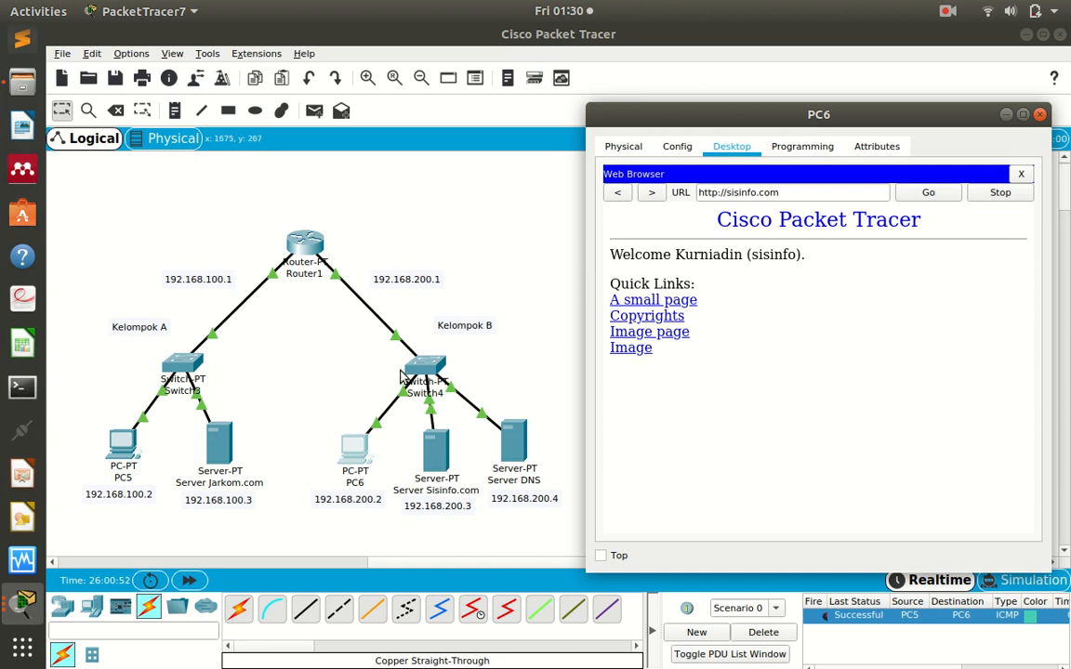
pyautogui.click(1038, 116)
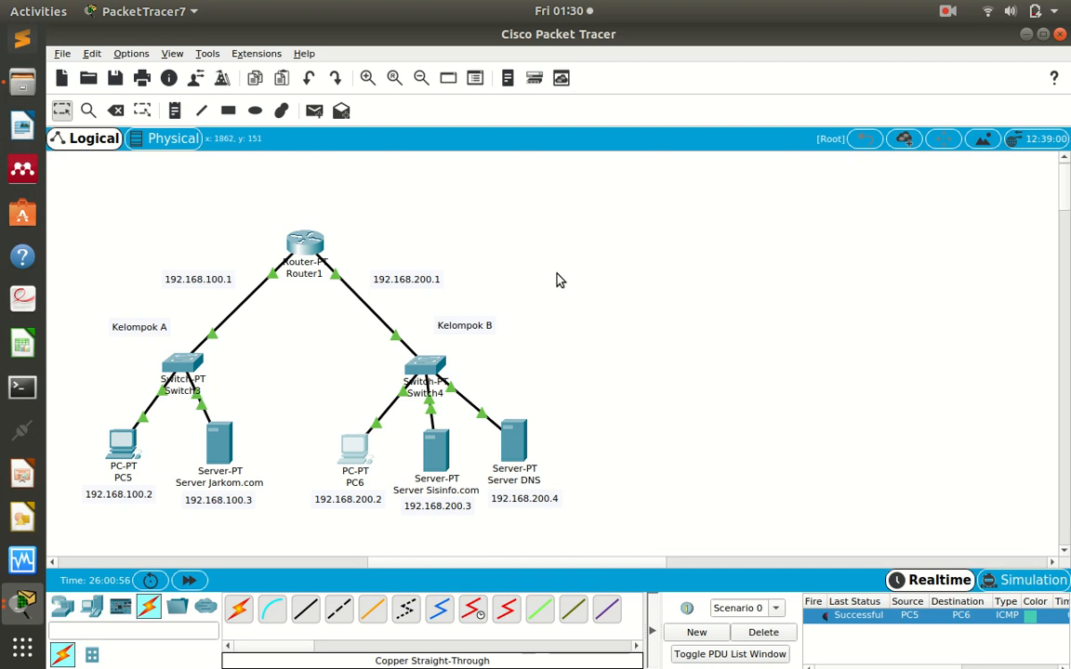